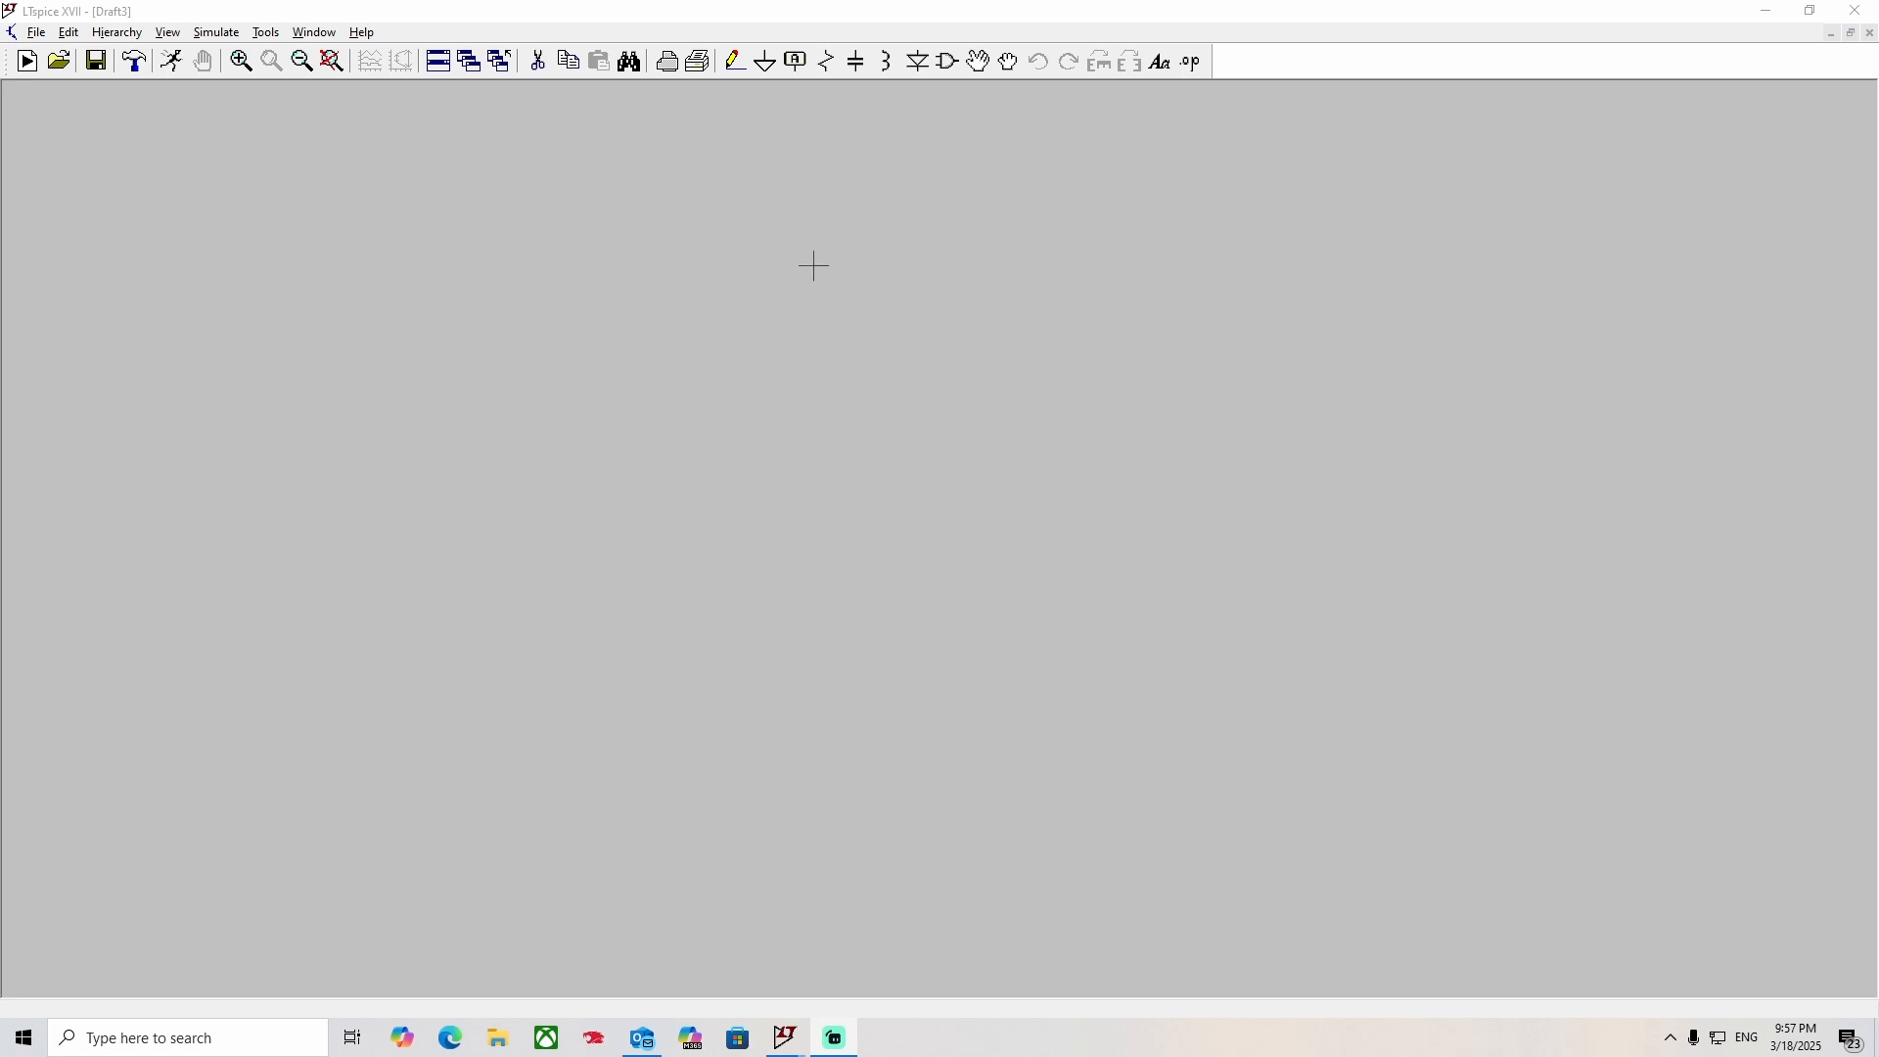
Place an NPN bipolar transistor in the empty schematic.
click(946, 67)
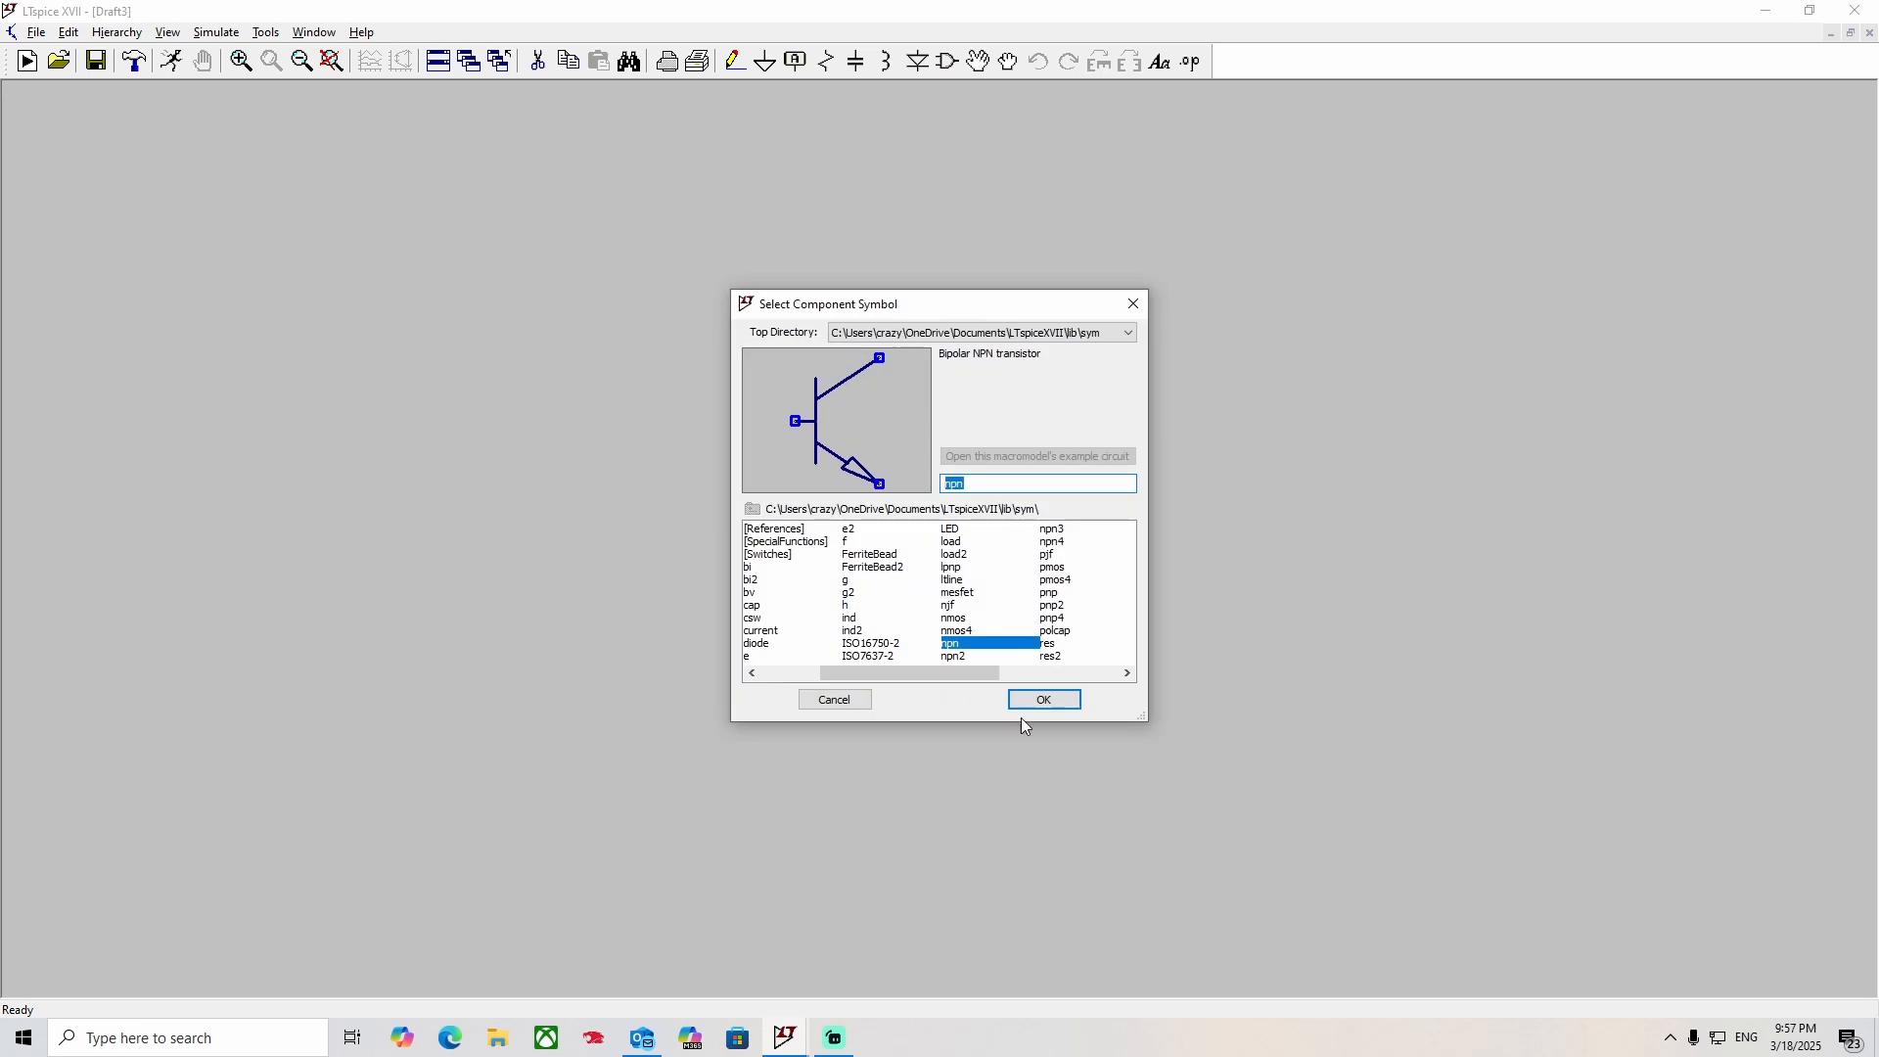
click(1058, 706)
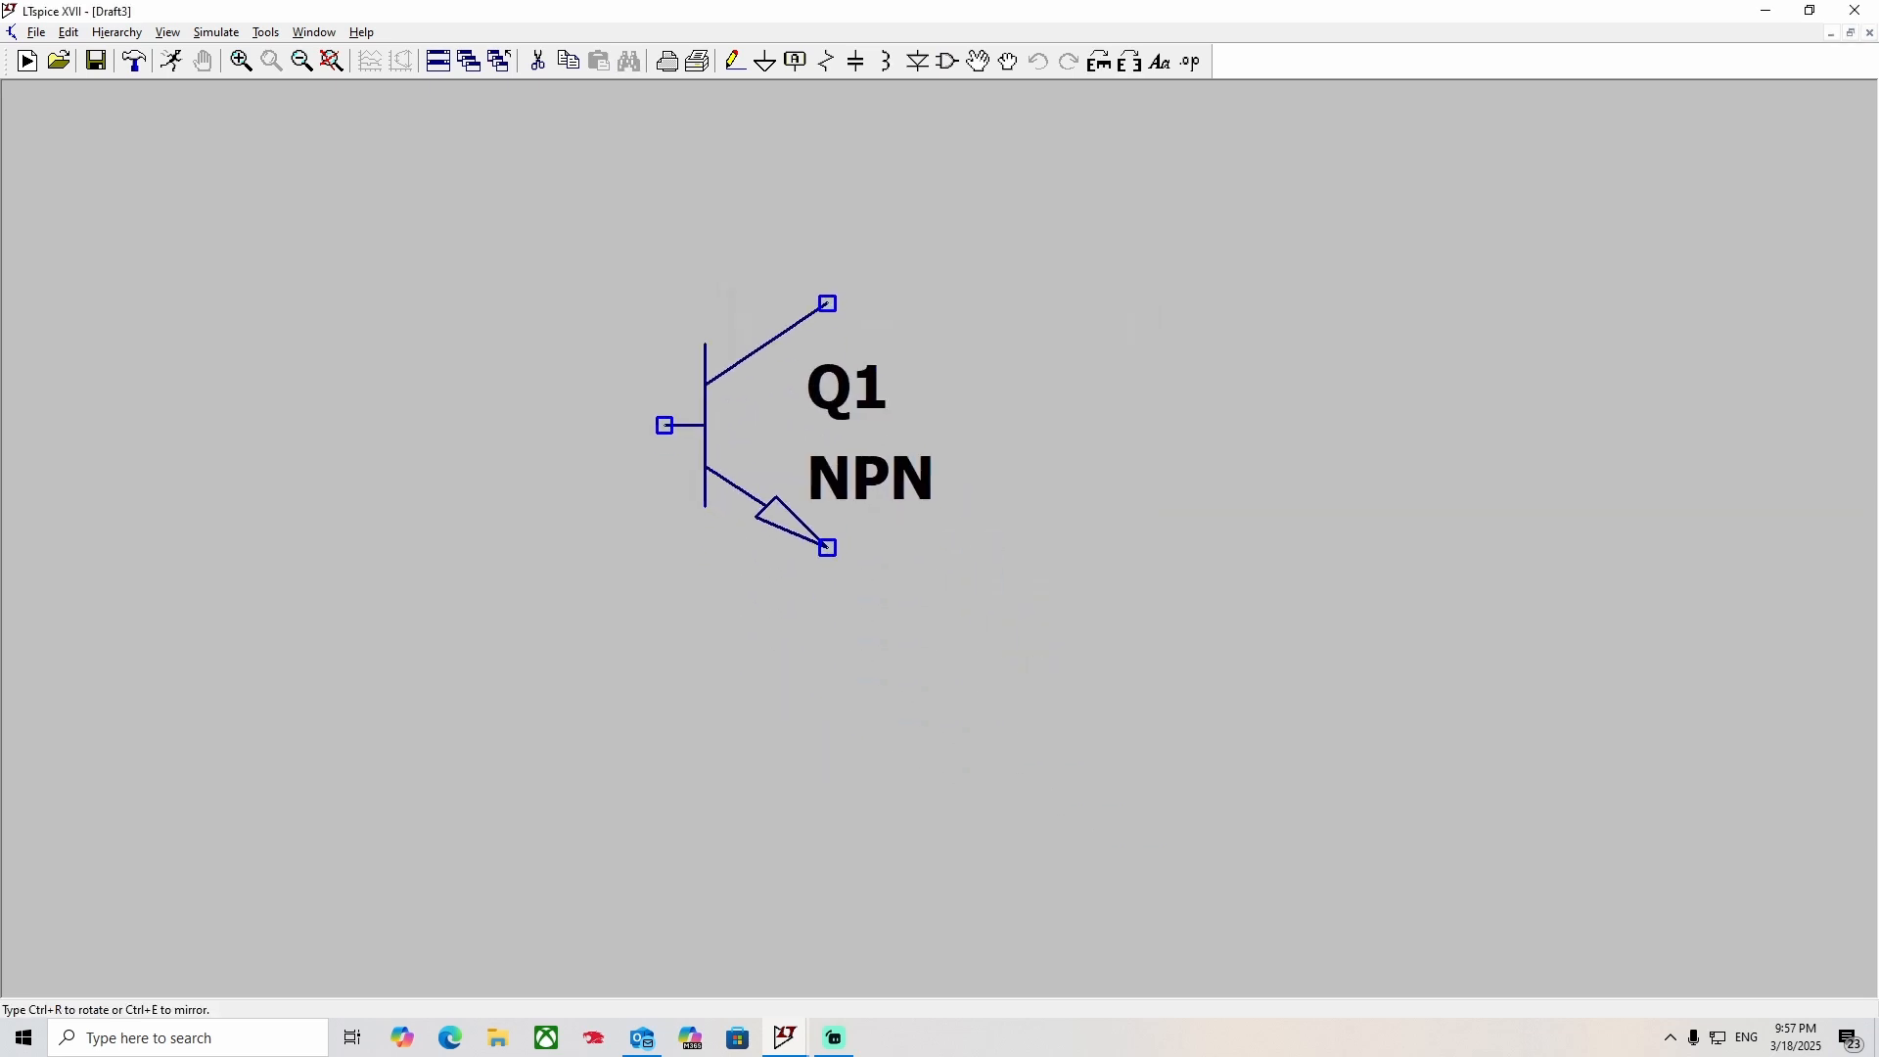
click(729, 410)
key(Escape)
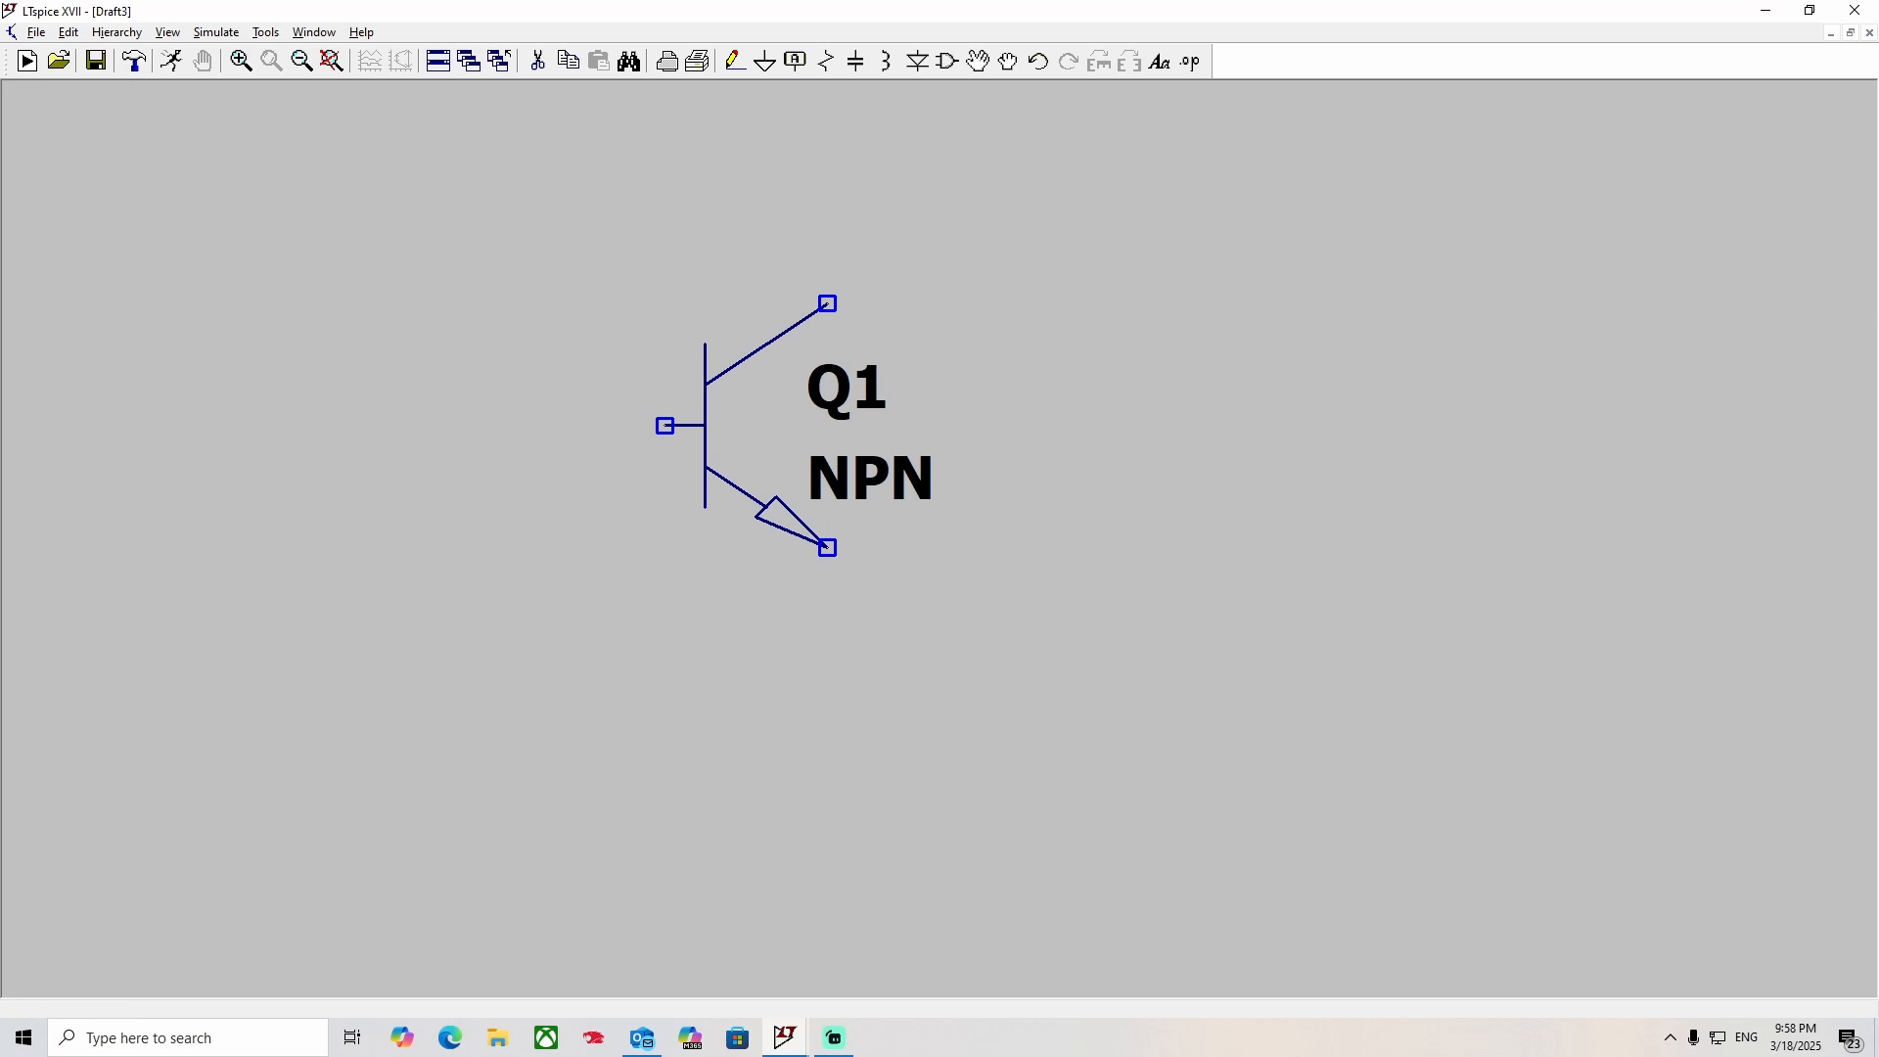
Switch to Google Chrome and open the Electronics Tutorials NPN curve from the image results for "transistor graph characteristics".
click(188, 1038)
text(ch)
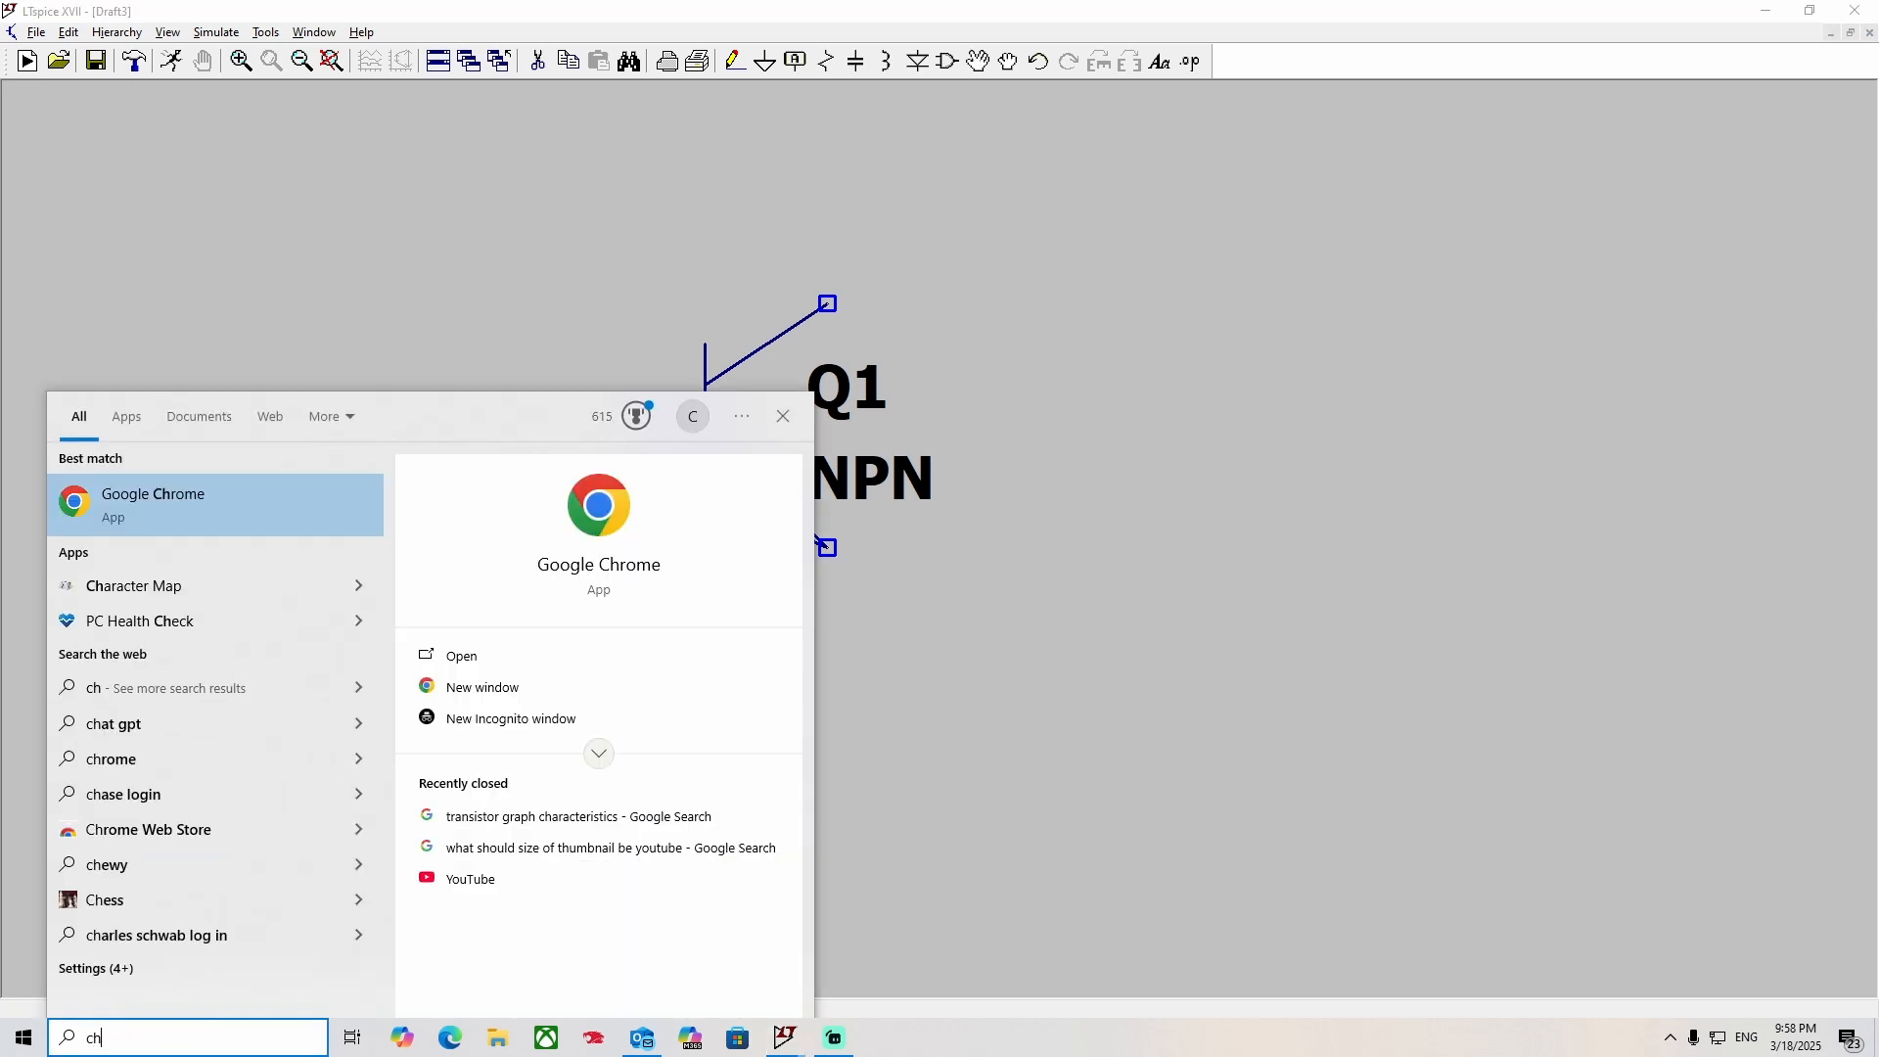
key(Return)
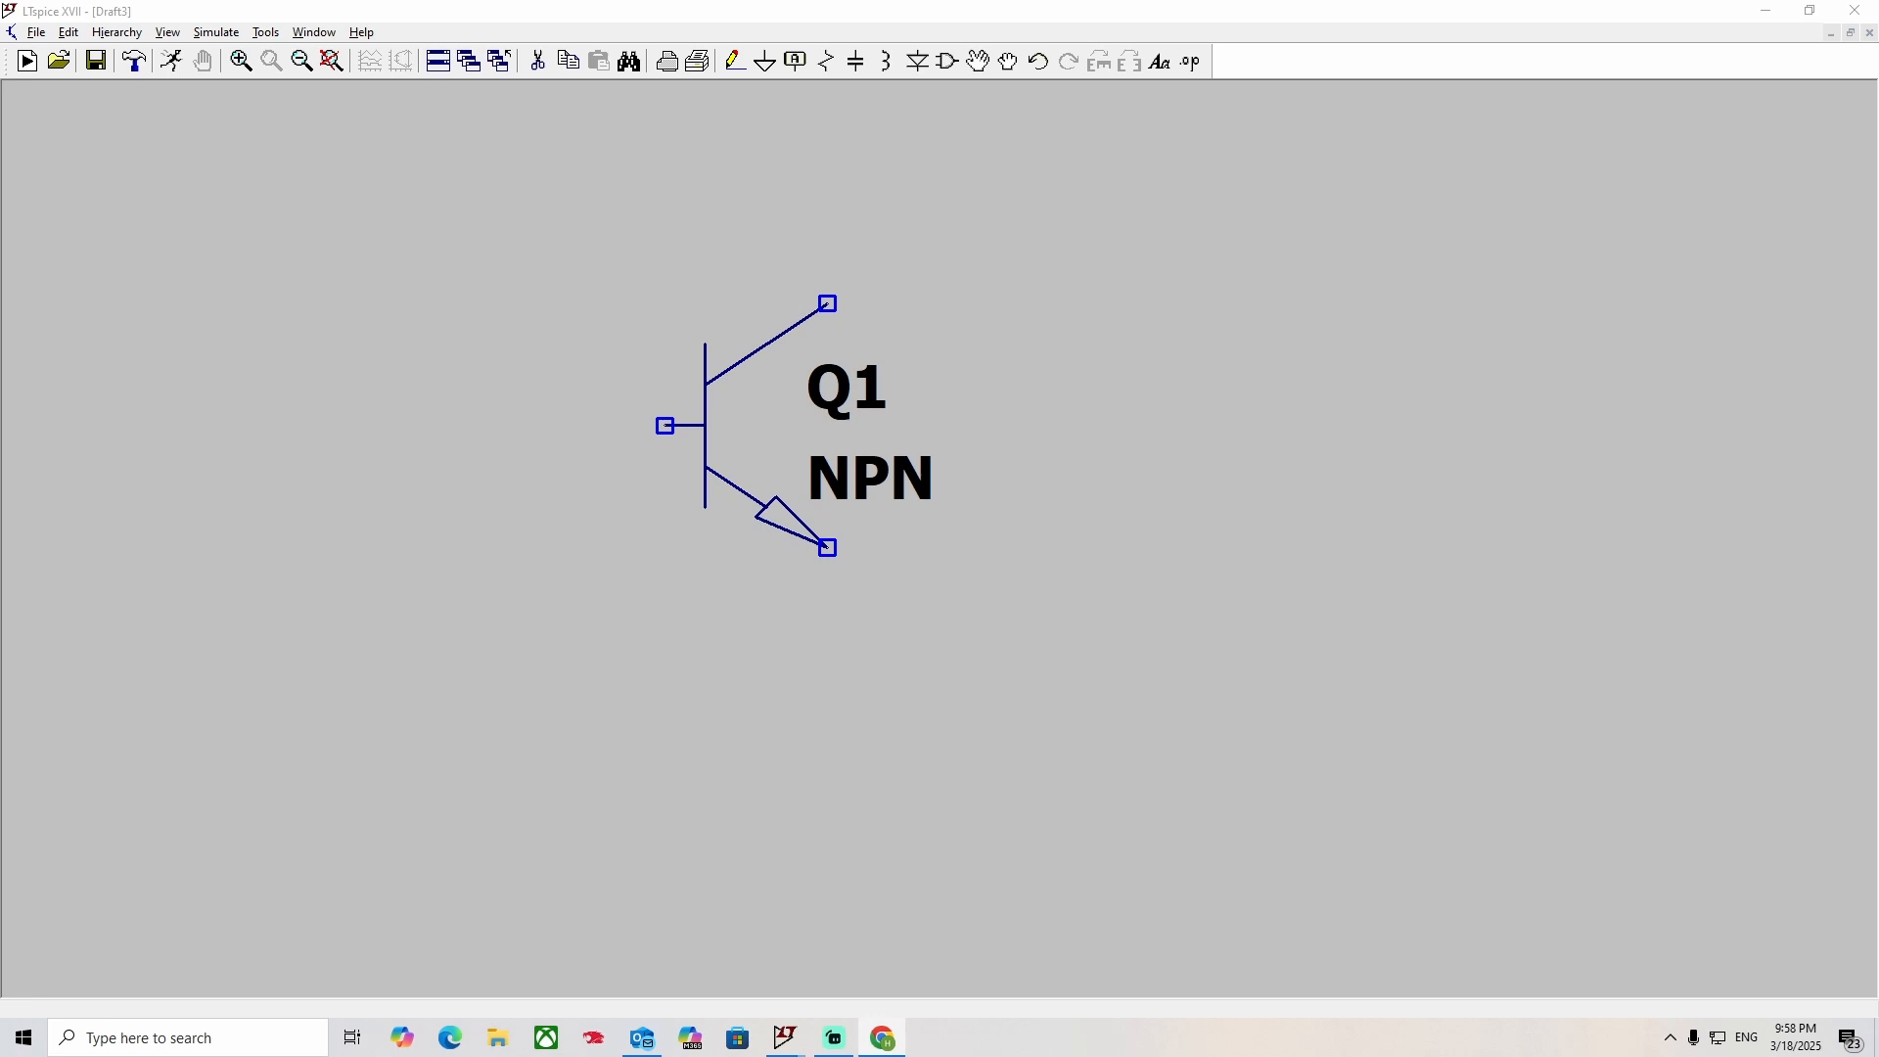
drag(964, 0, 964, 8)
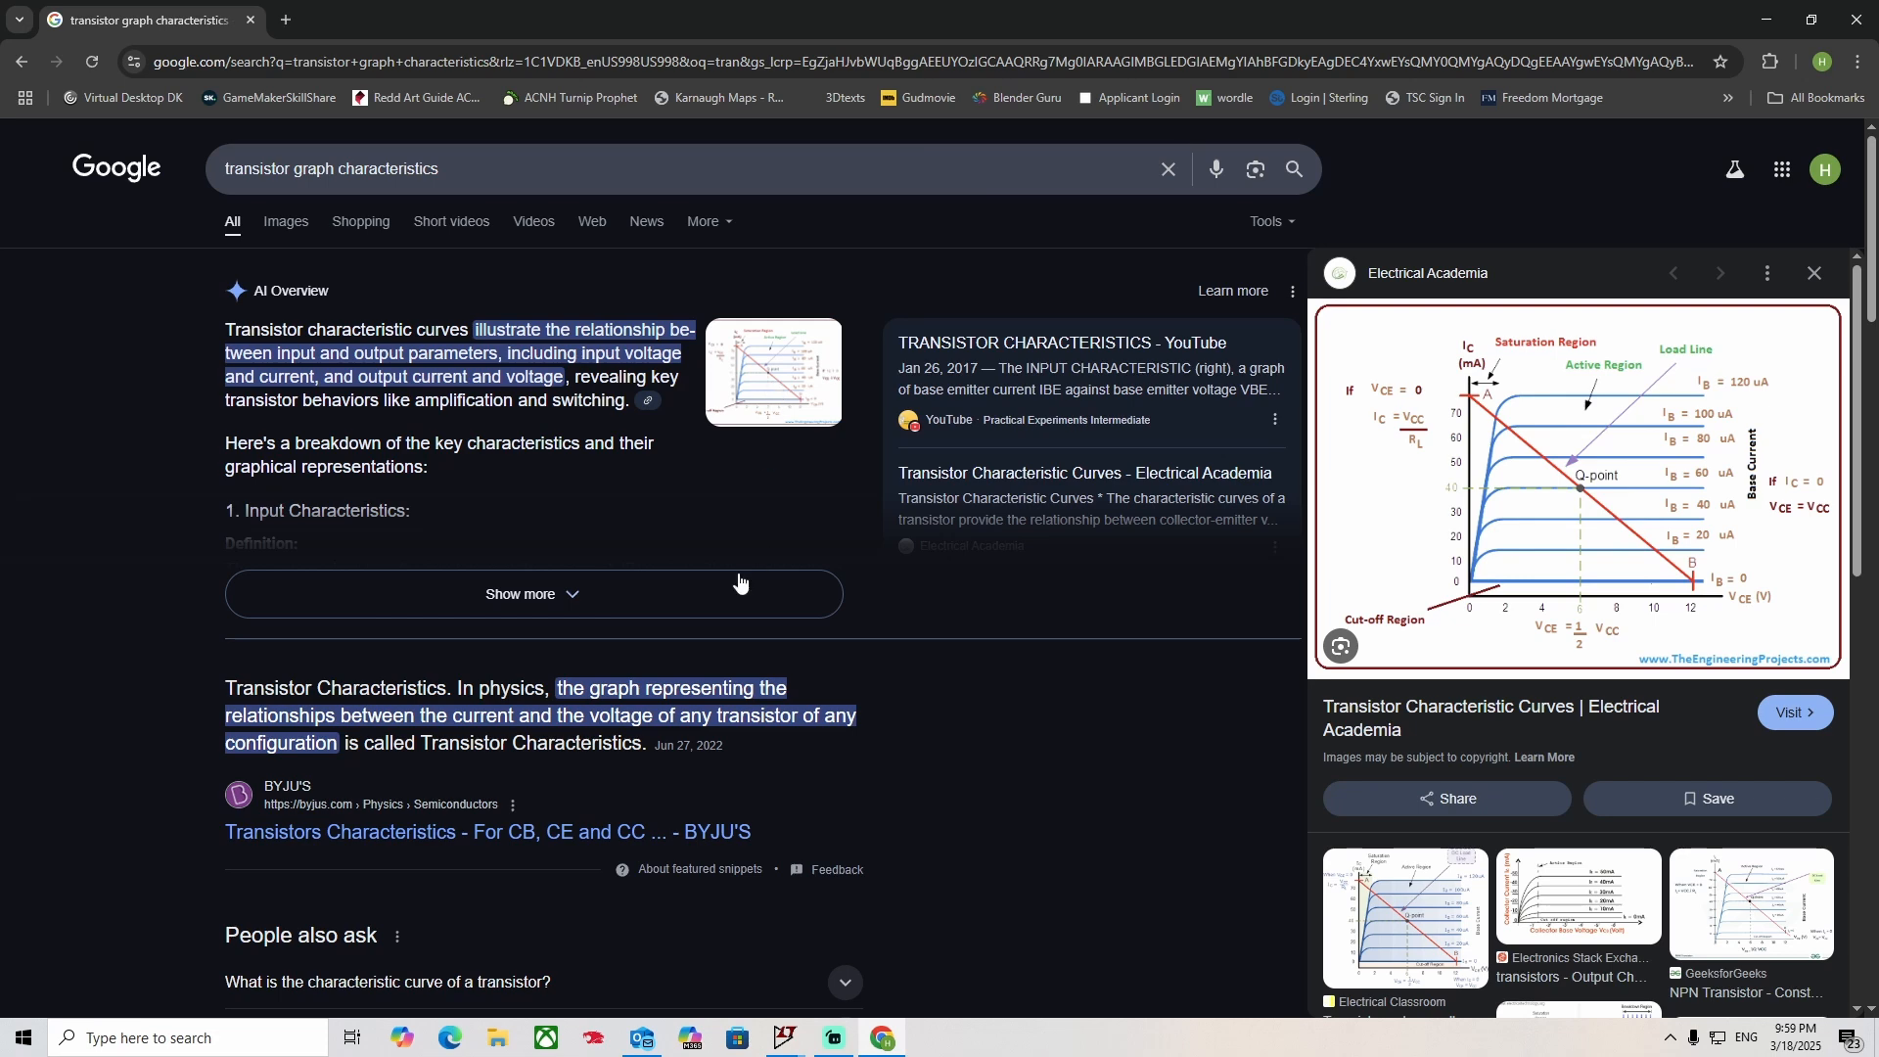
click(286, 222)
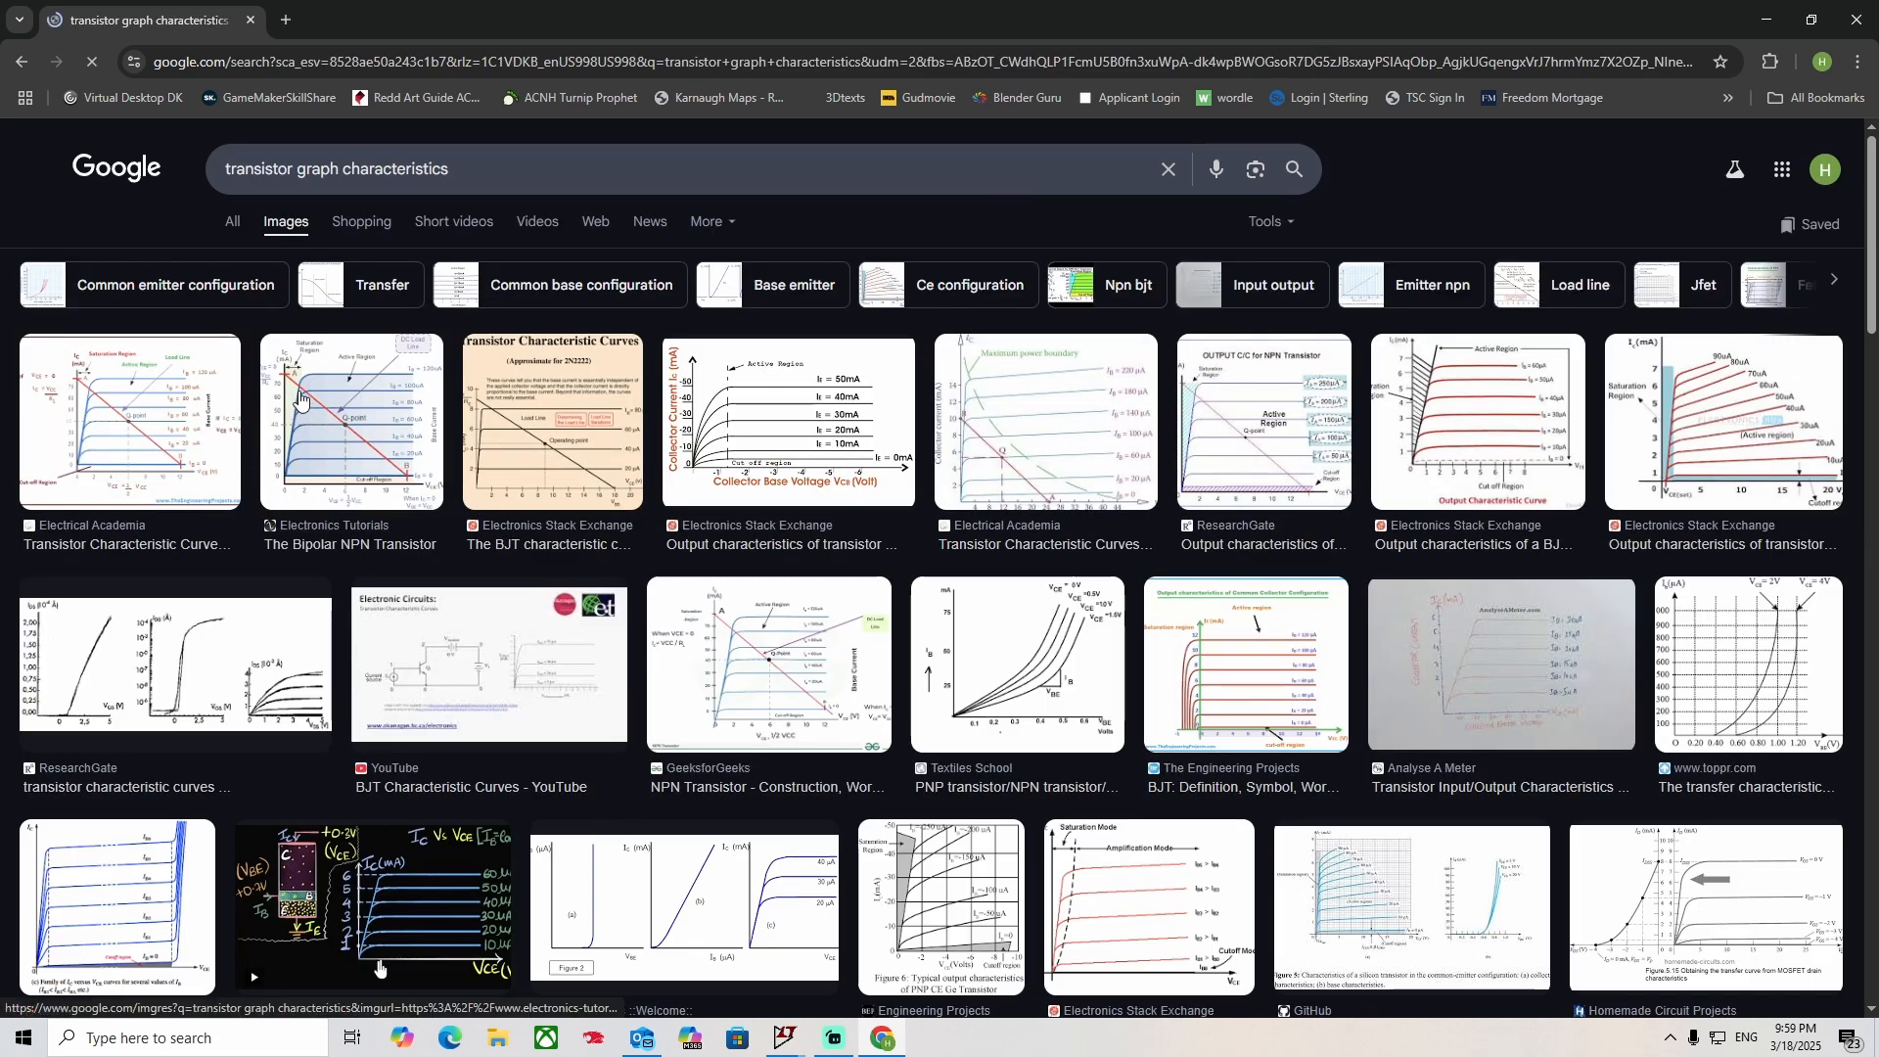
click(323, 470)
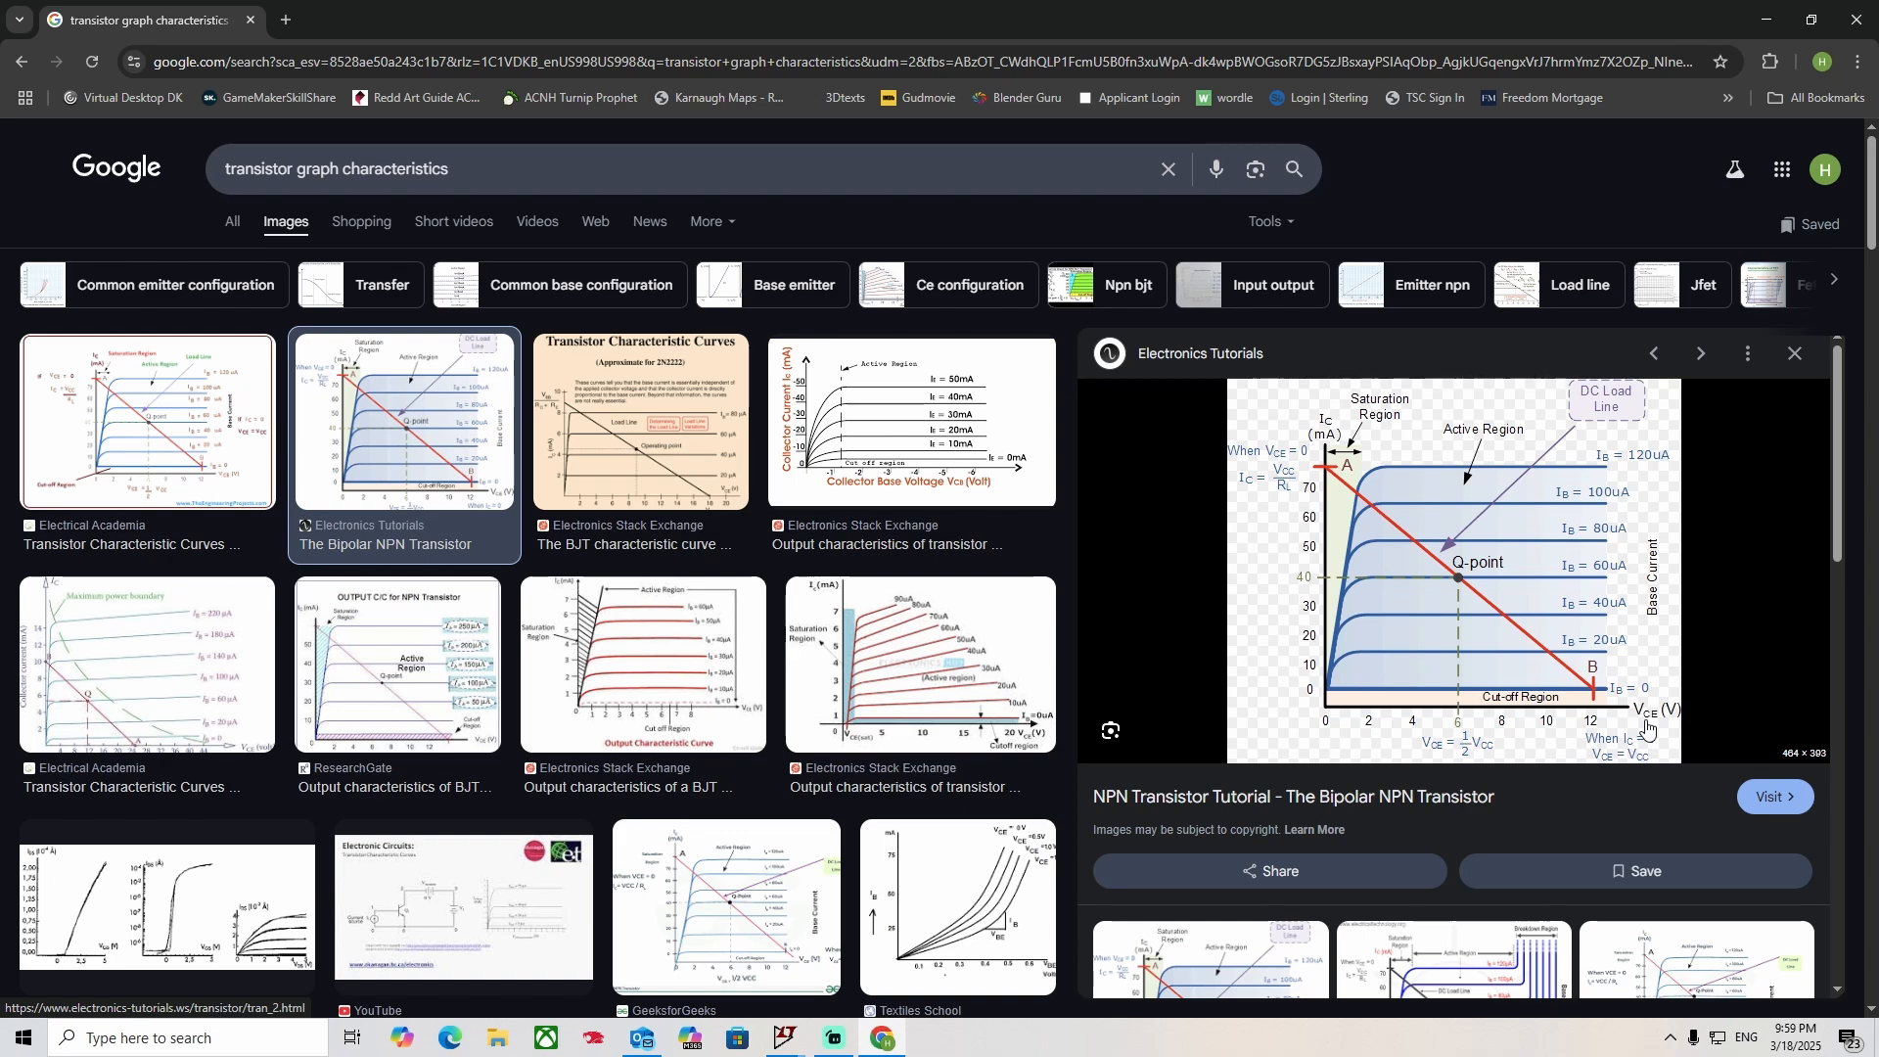
Compare the characteristic curve graph with the transistor in the LTspice schematic, and close the browser.
click(862, 1029)
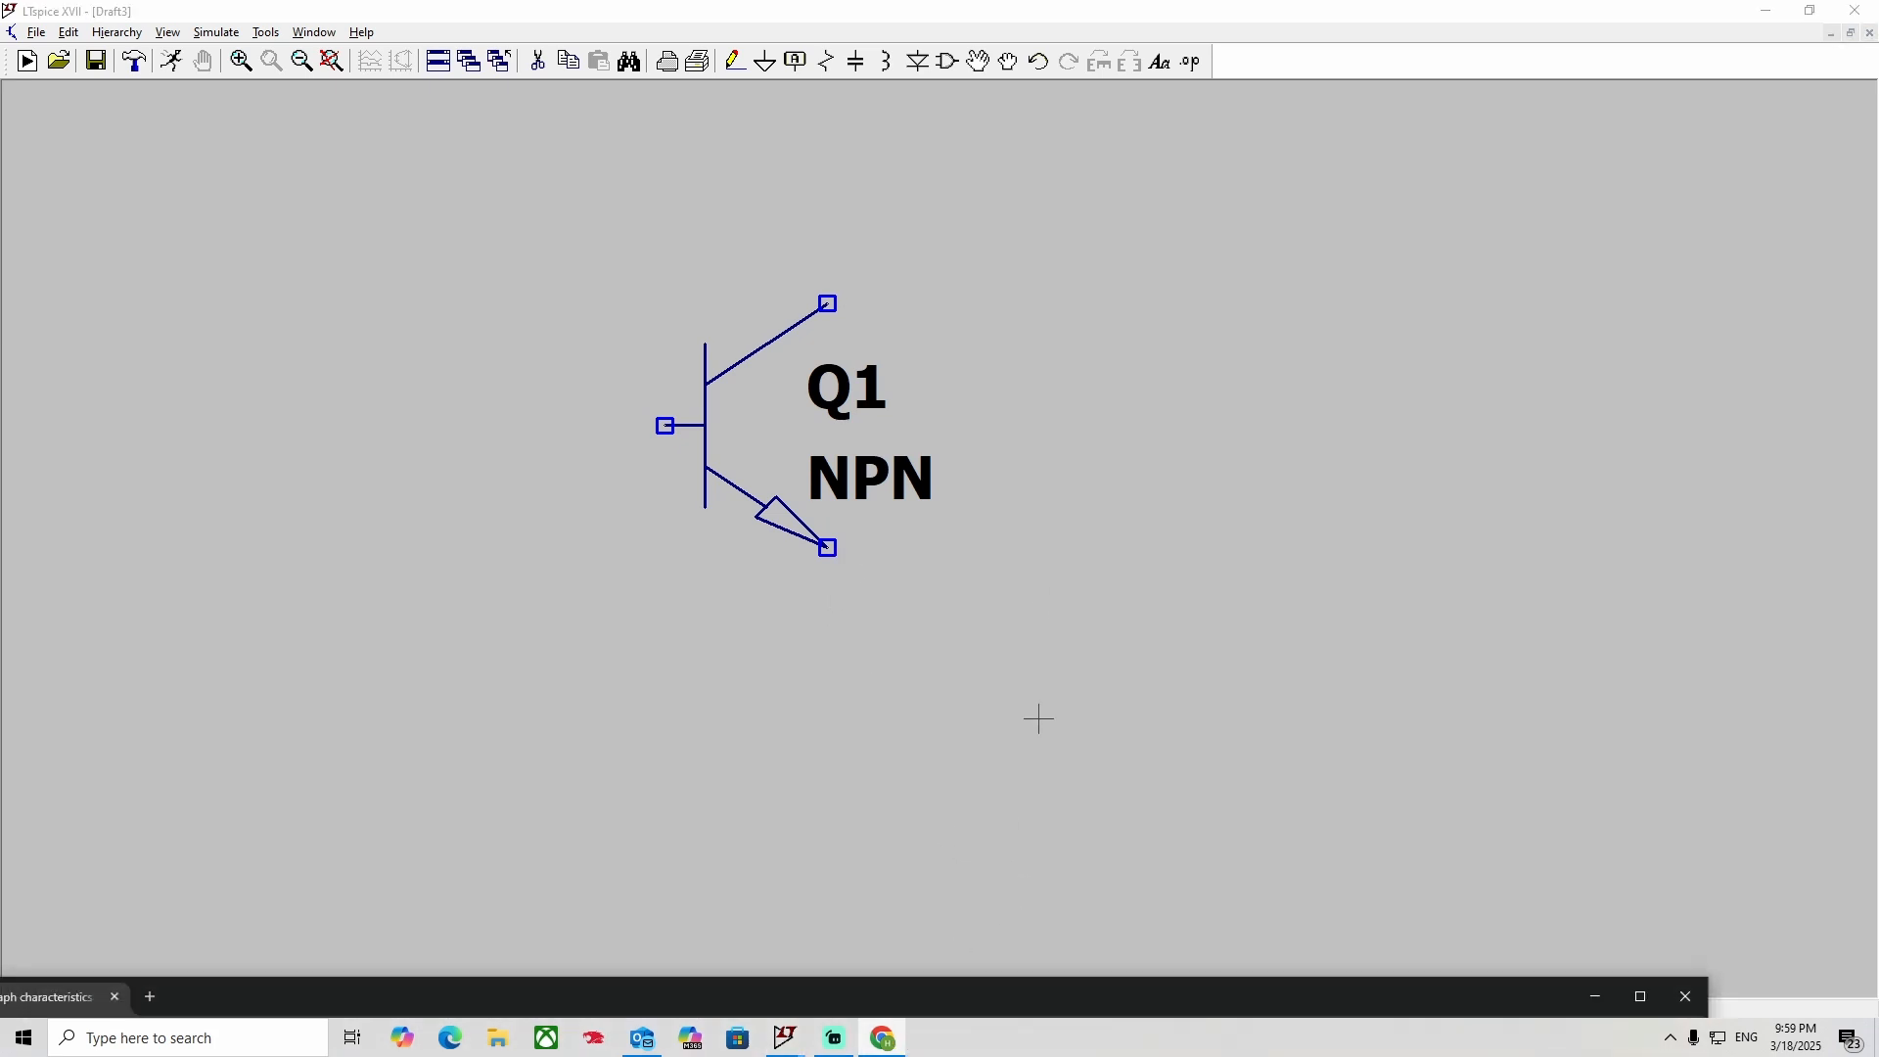
double_click(1090, 993)
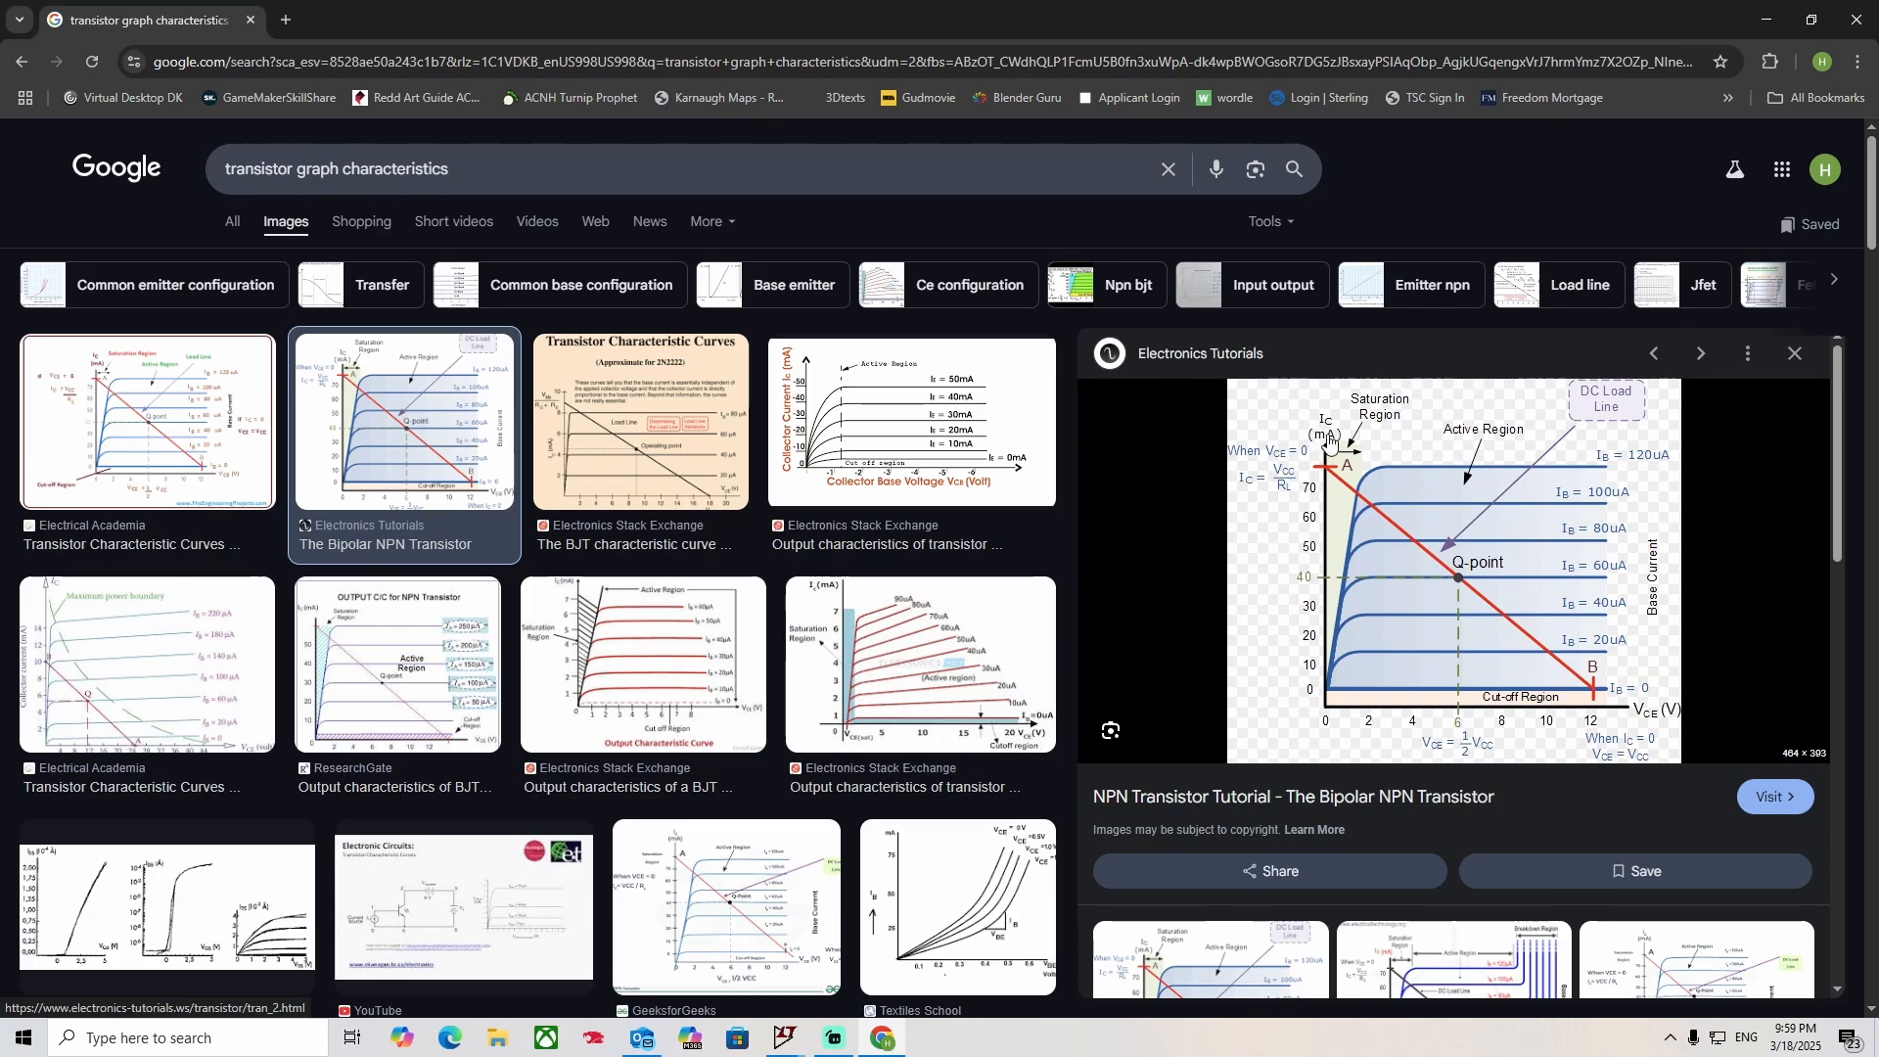
drag(1263, 16, 1230, 1048)
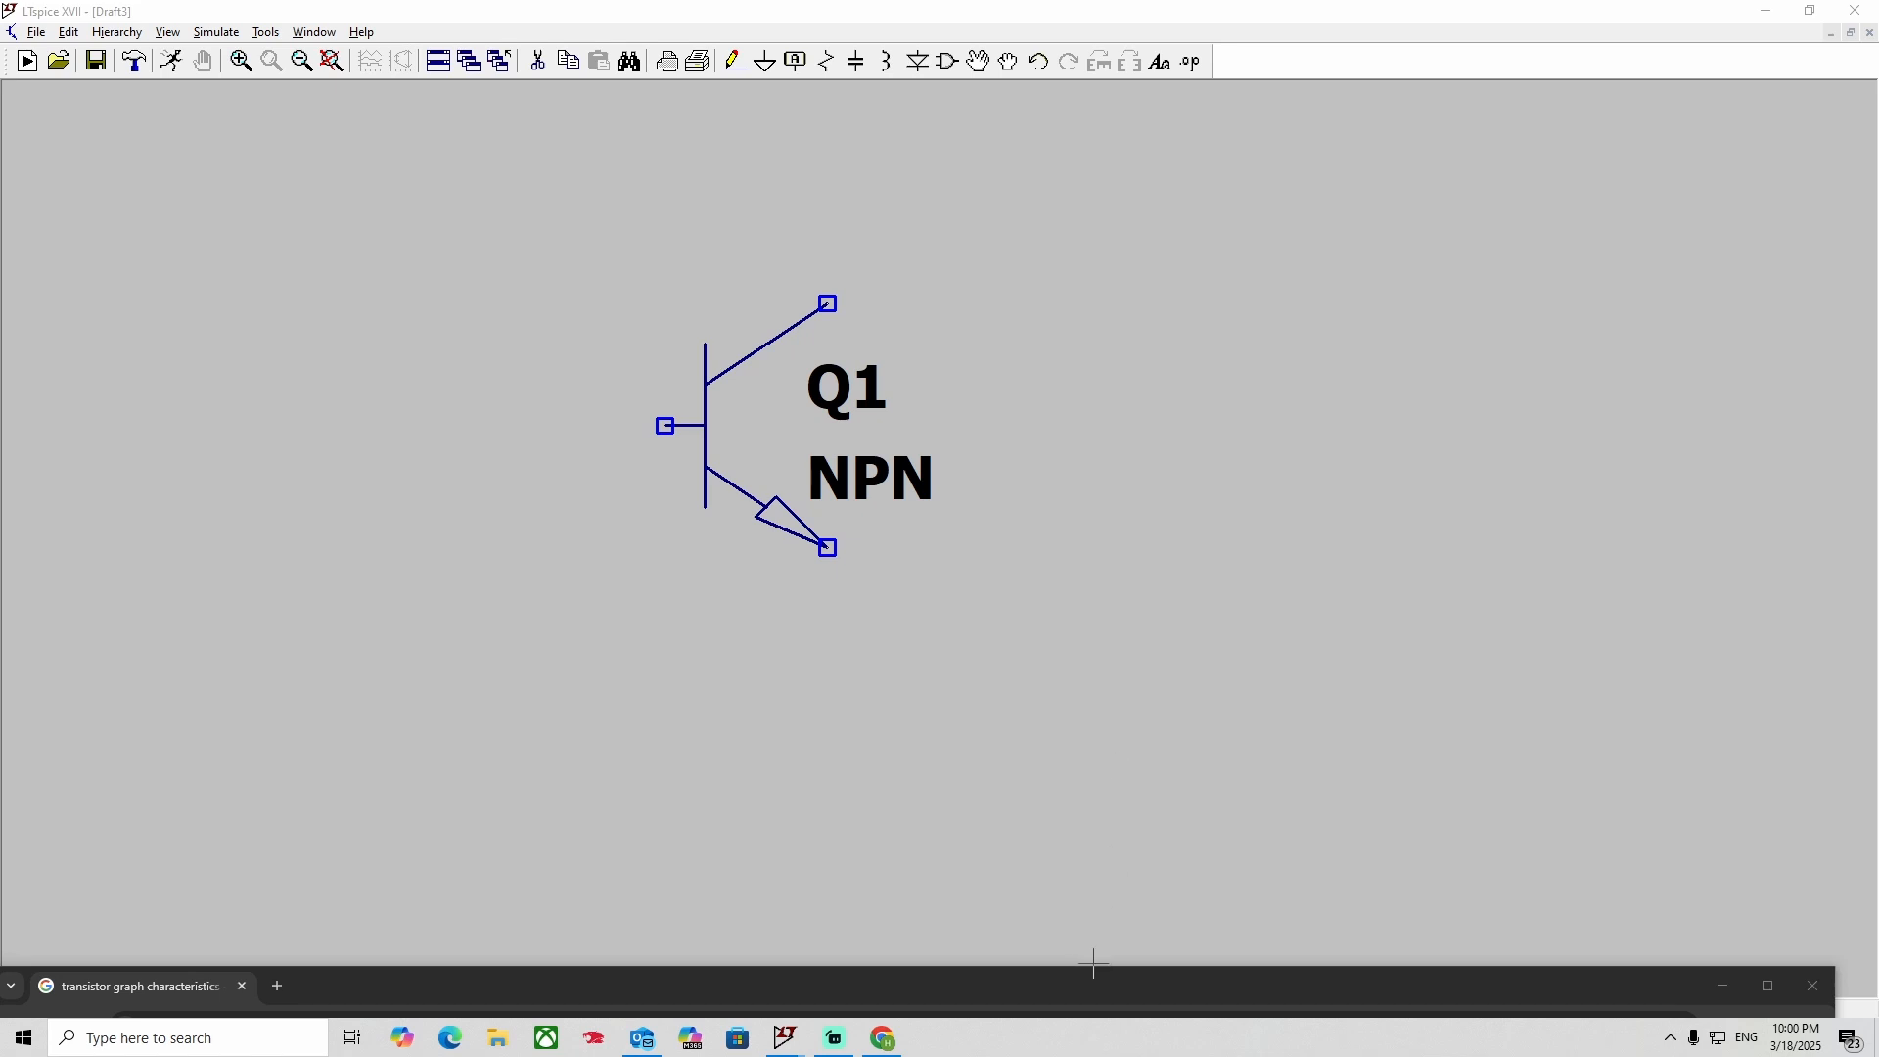
drag(1095, 987, 1024, 2)
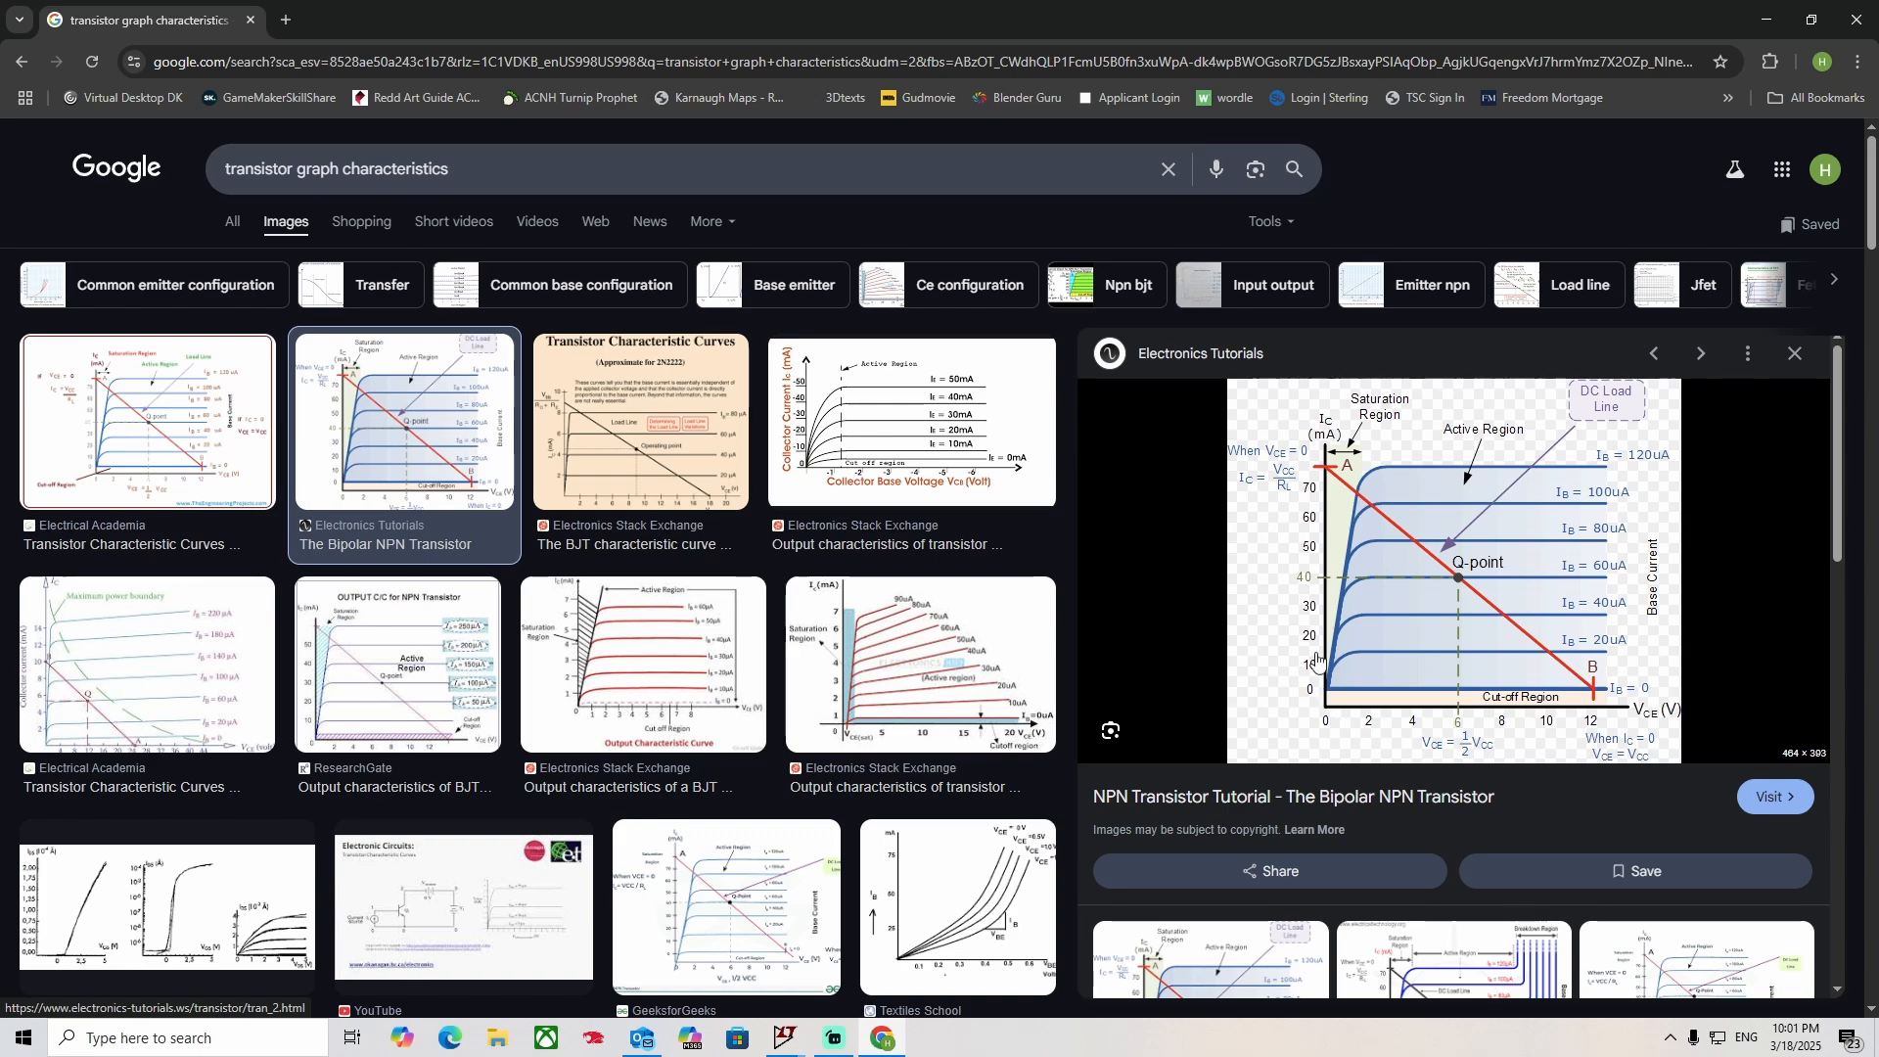
click(1857, 19)
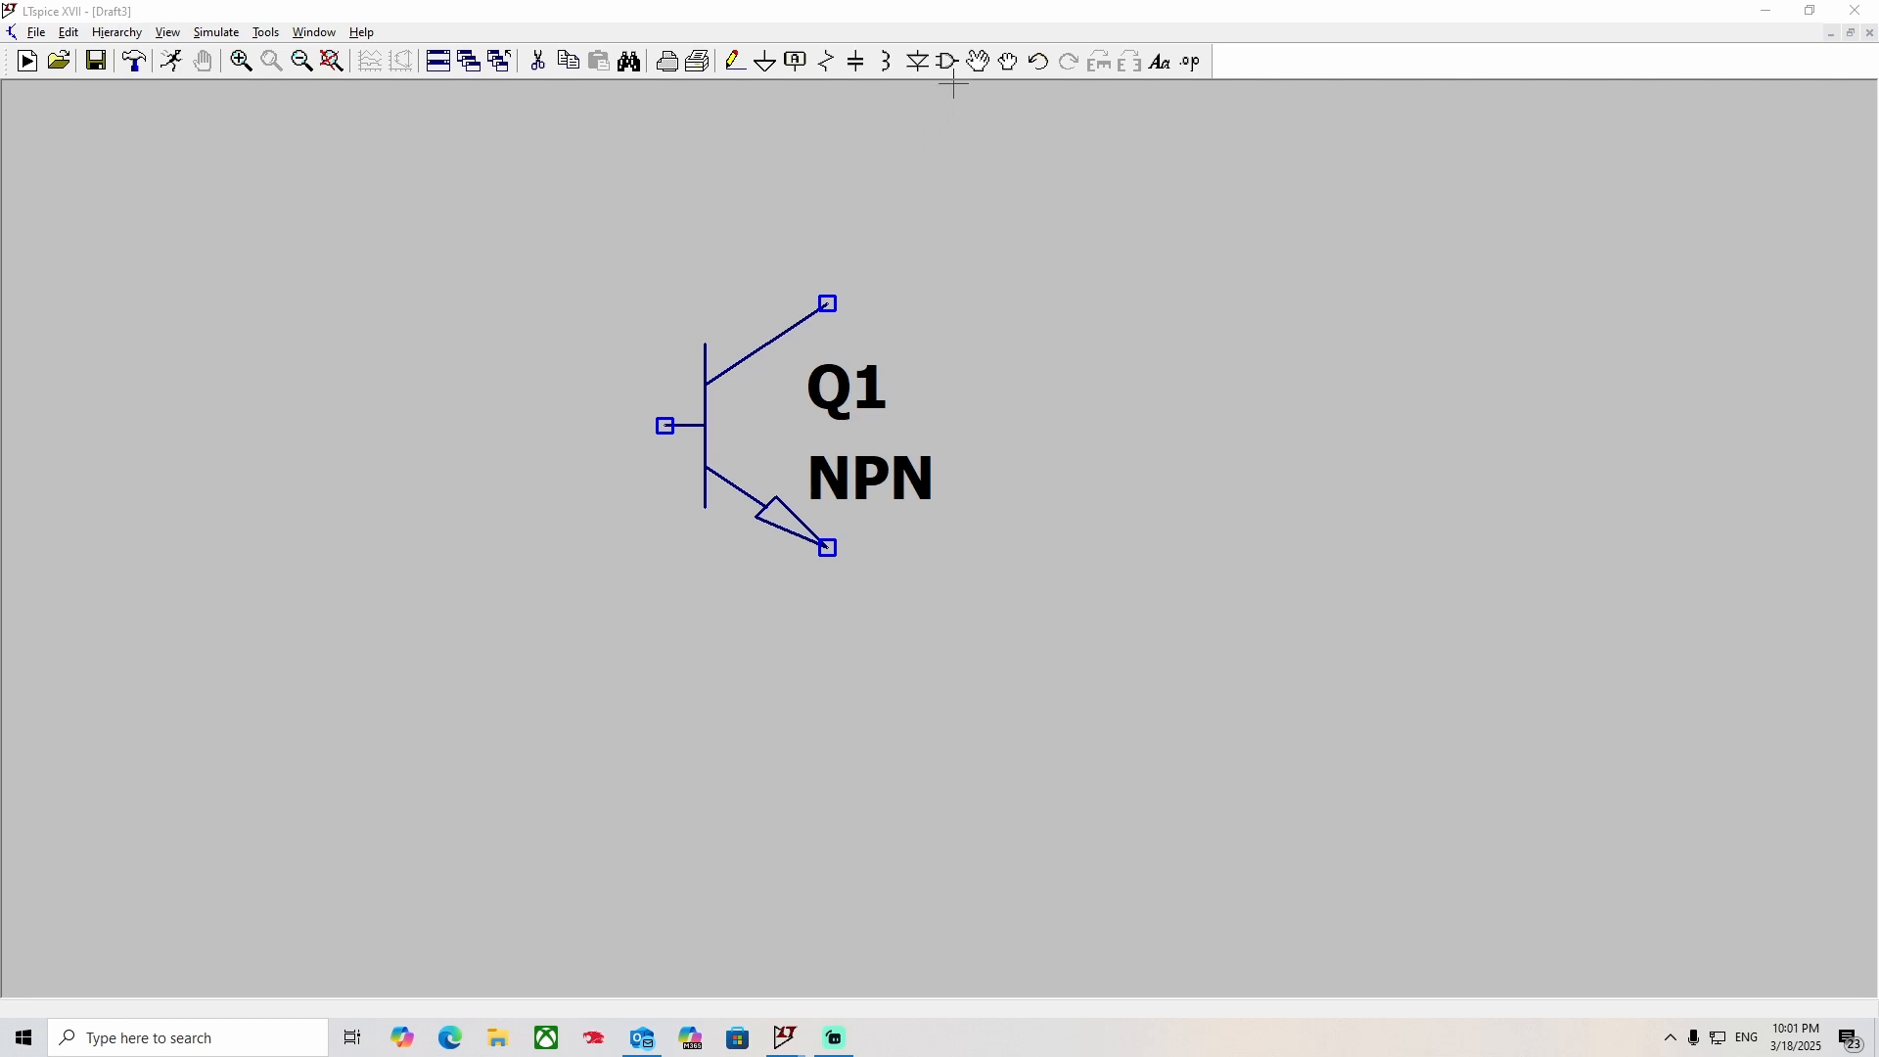
Examine the list of available bipolar transistor models for Q1 in an enlarged dialog and close it without choosing one.
right_click(713, 405)
click(979, 487)
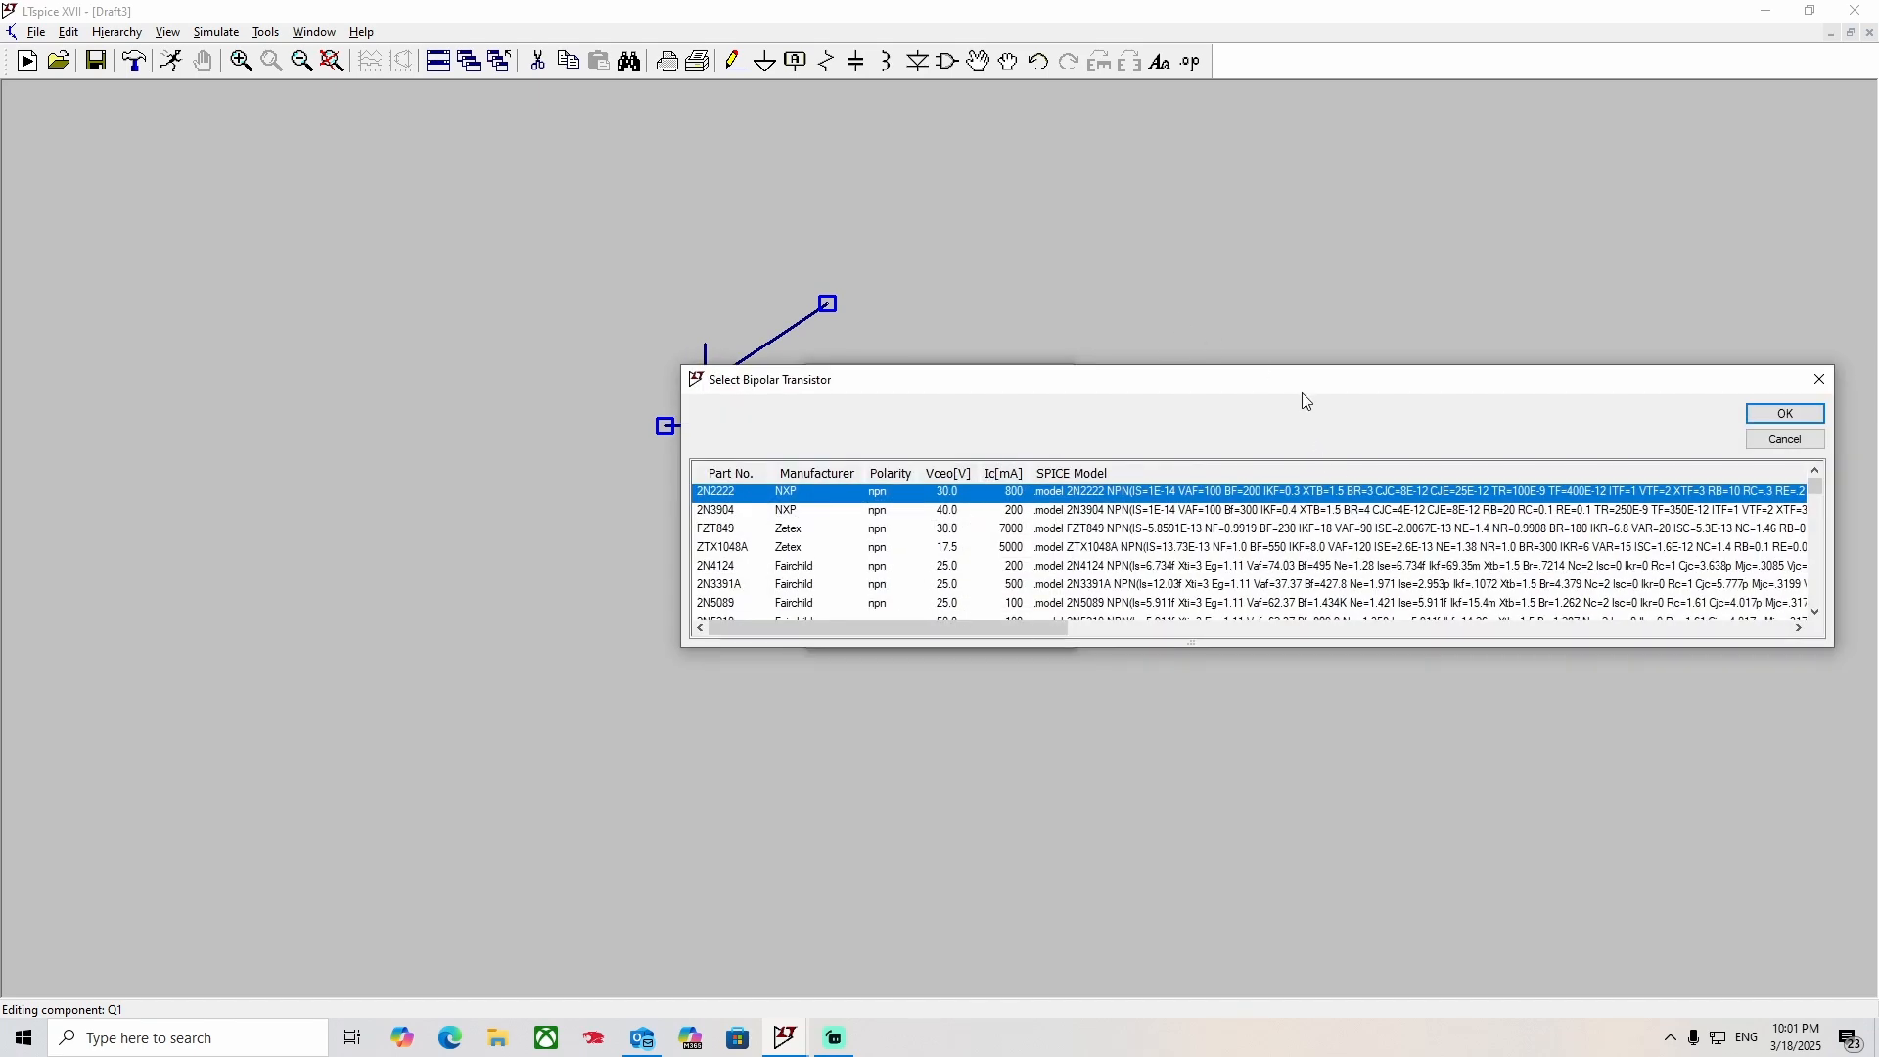
drag(1307, 401, 831, 168)
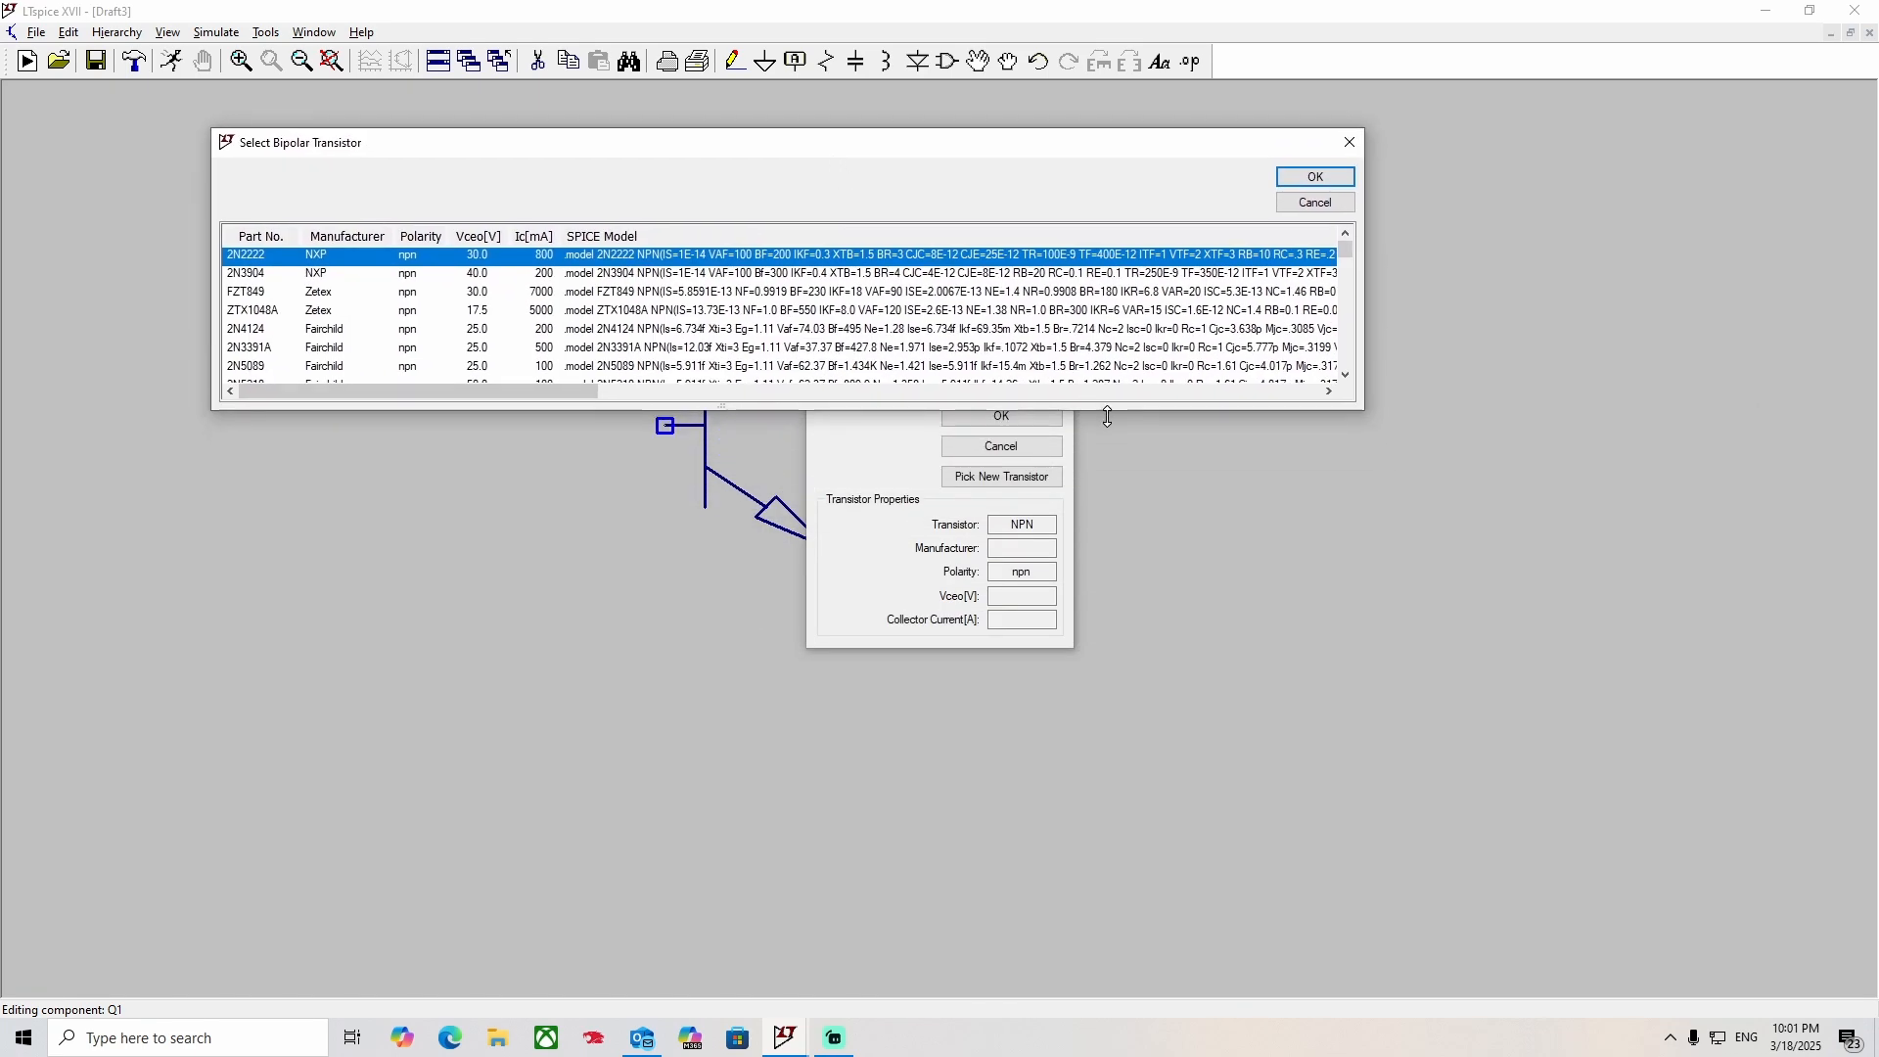
drag(1108, 417, 1108, 939)
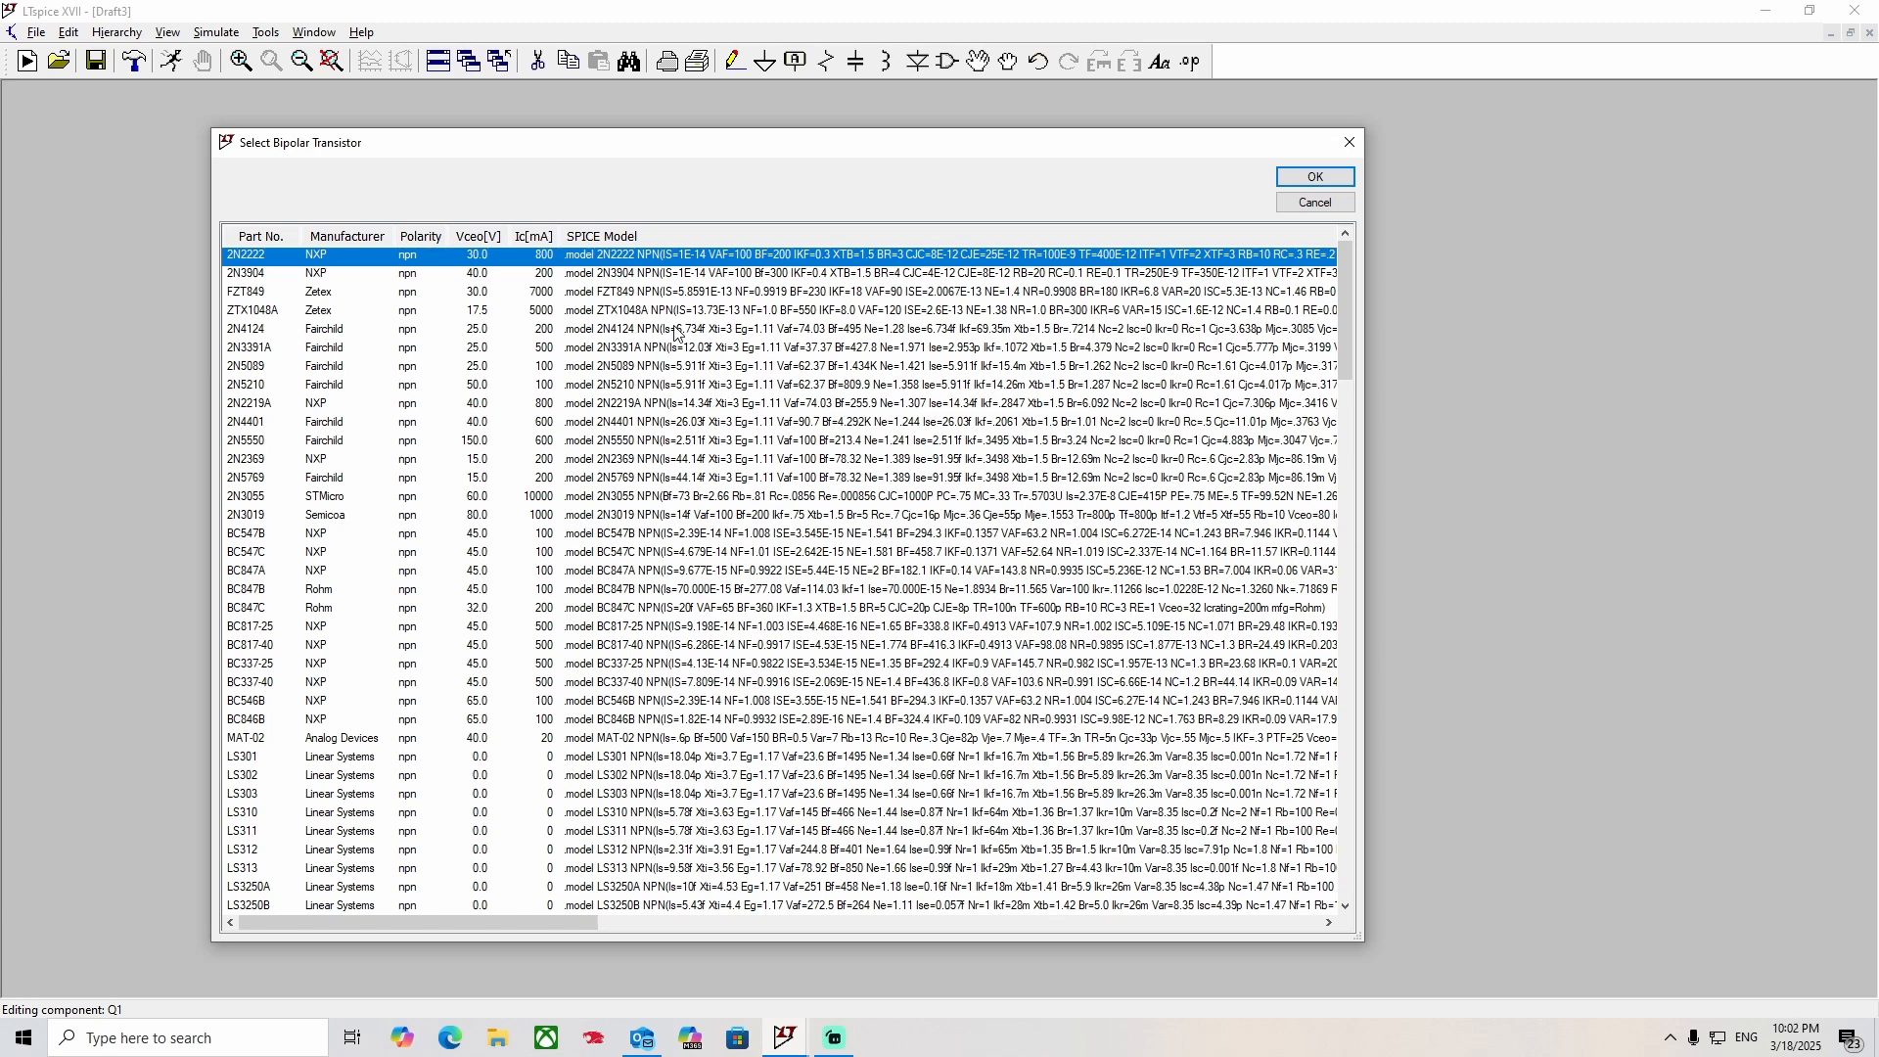
drag(540, 922, 423, 876)
click(1361, 143)
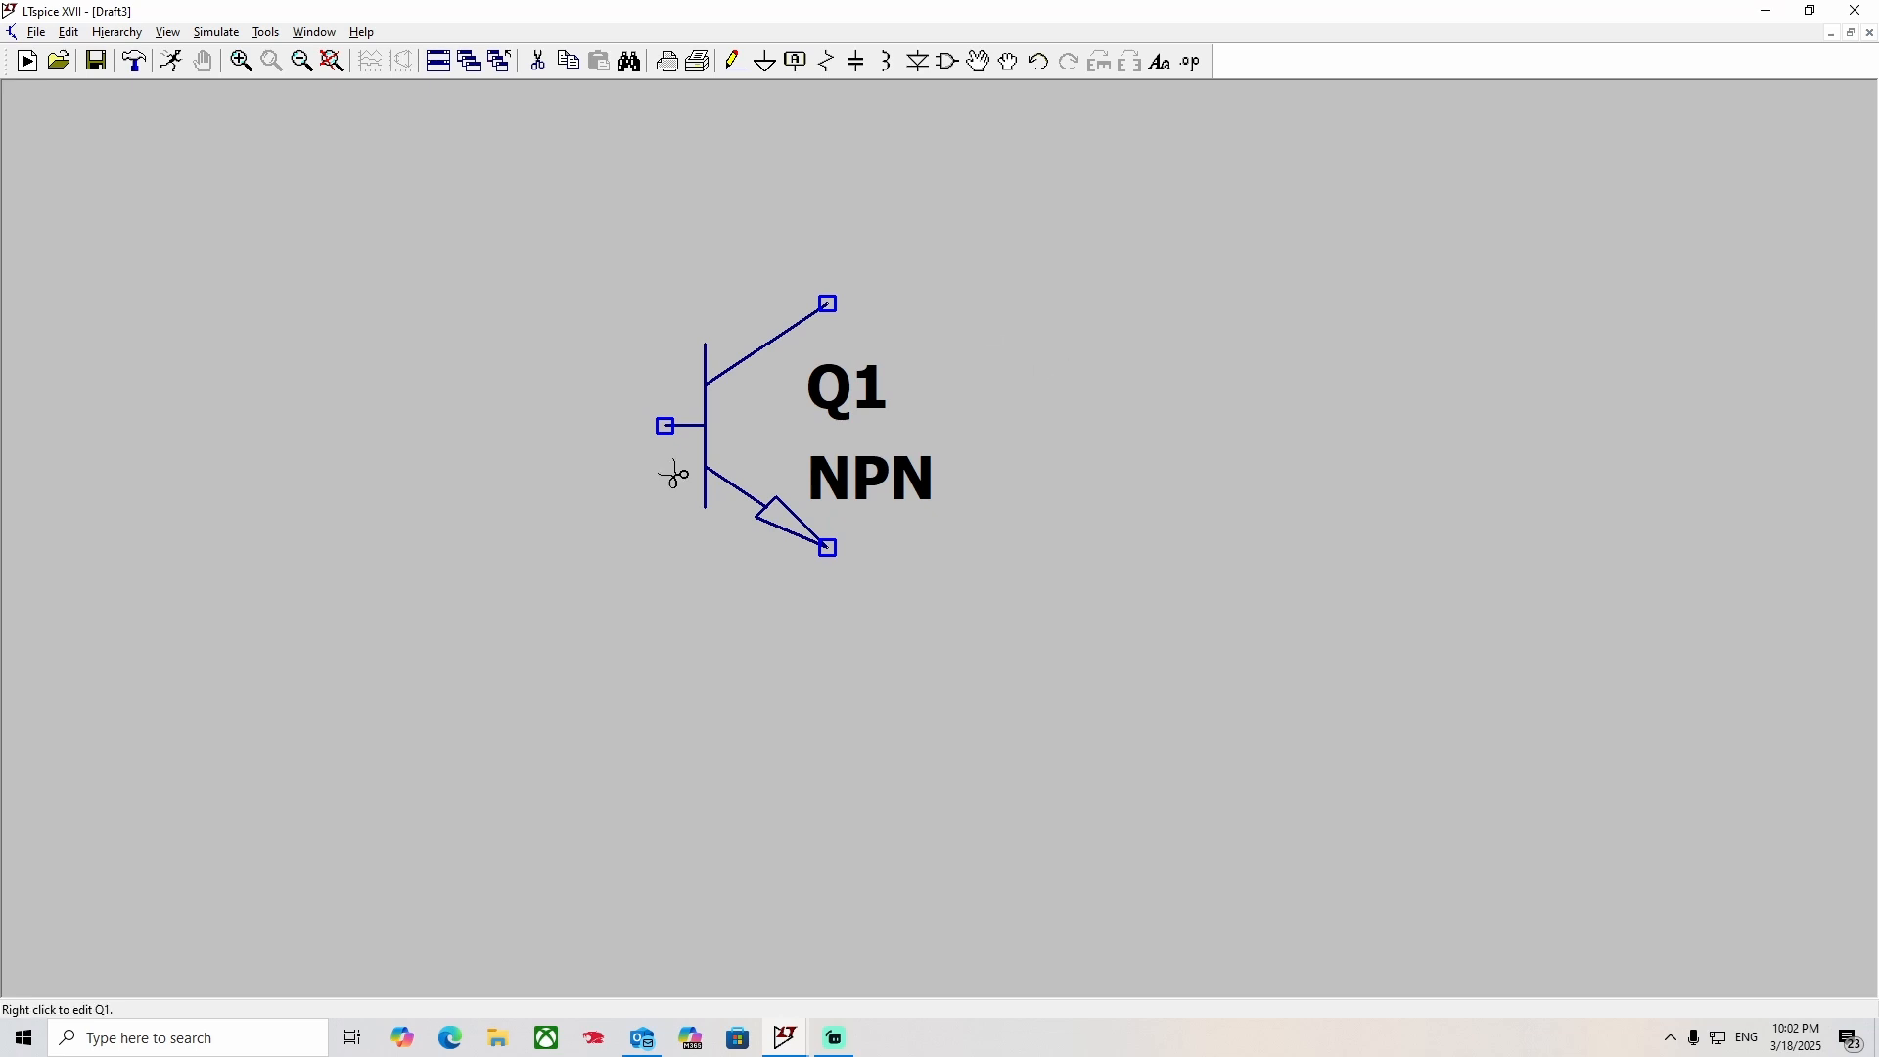
Delete the transistor from the schematic and place a single new NPN transistor in its place.
key(Delete)
click(726, 410)
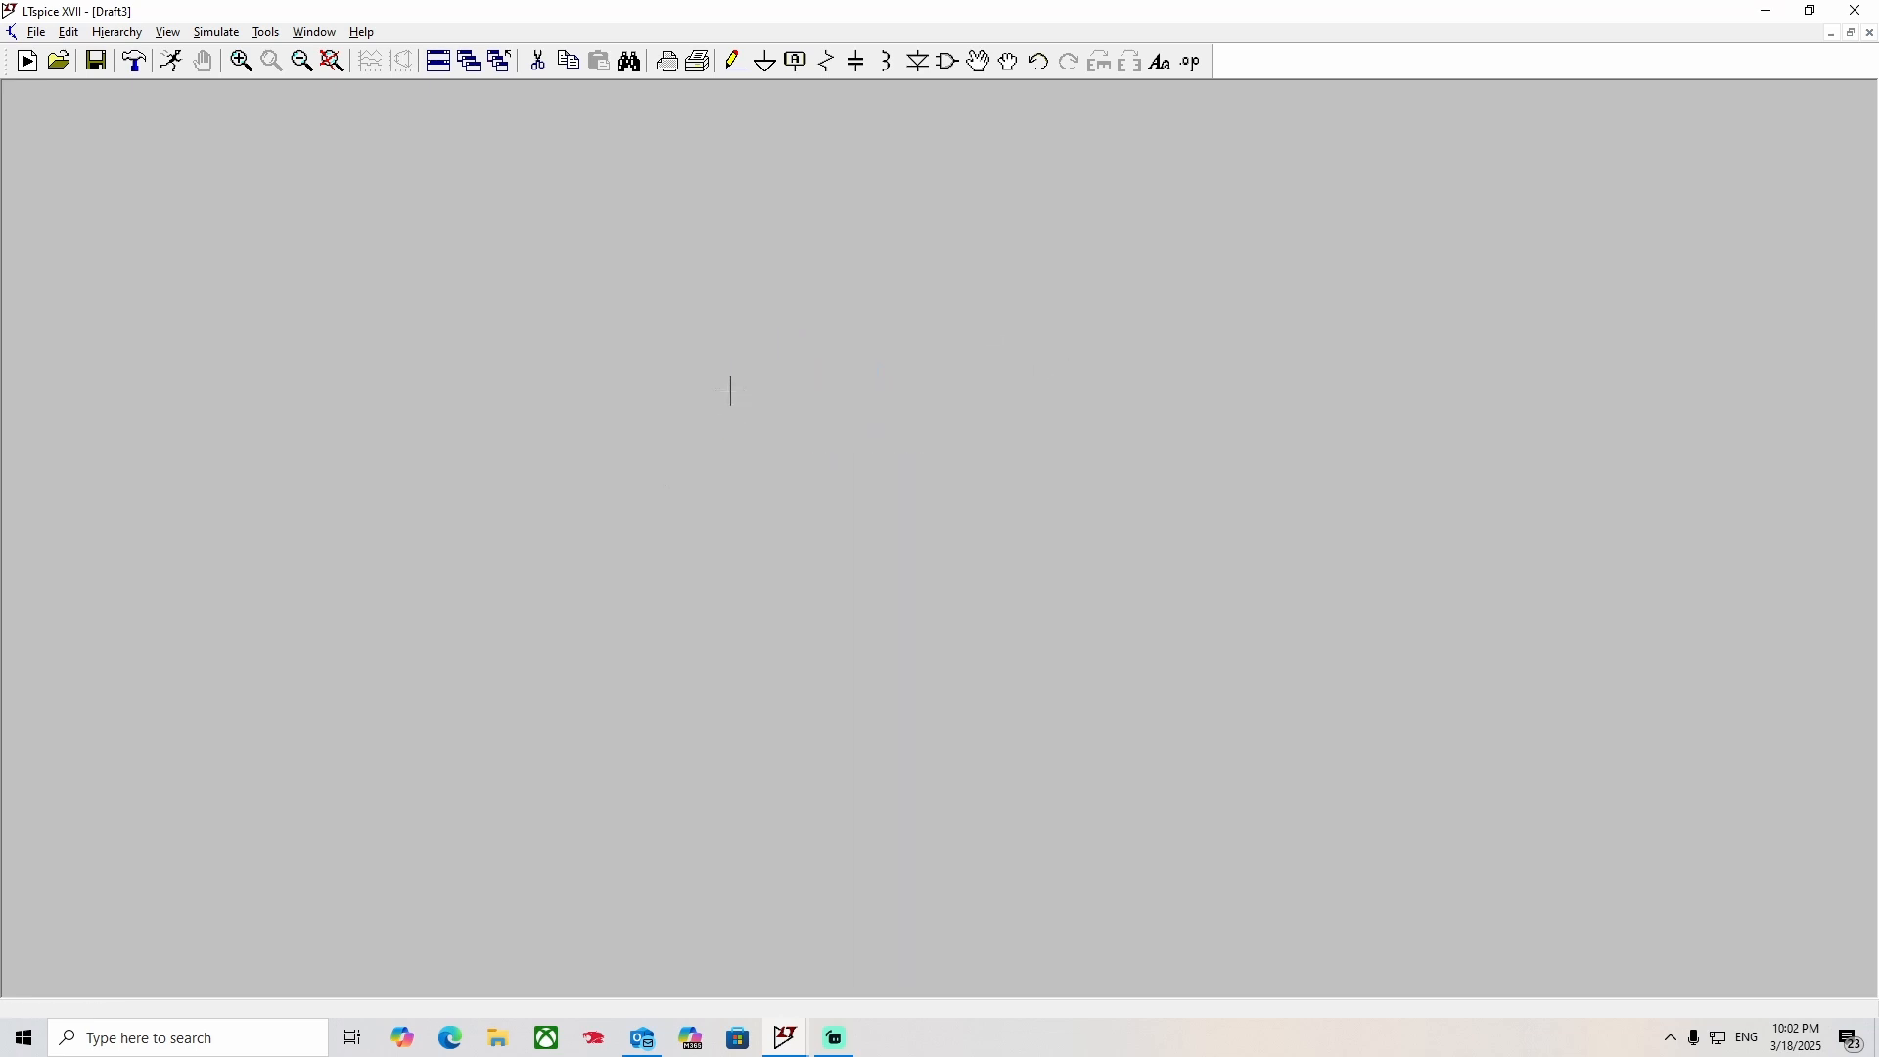
click(951, 64)
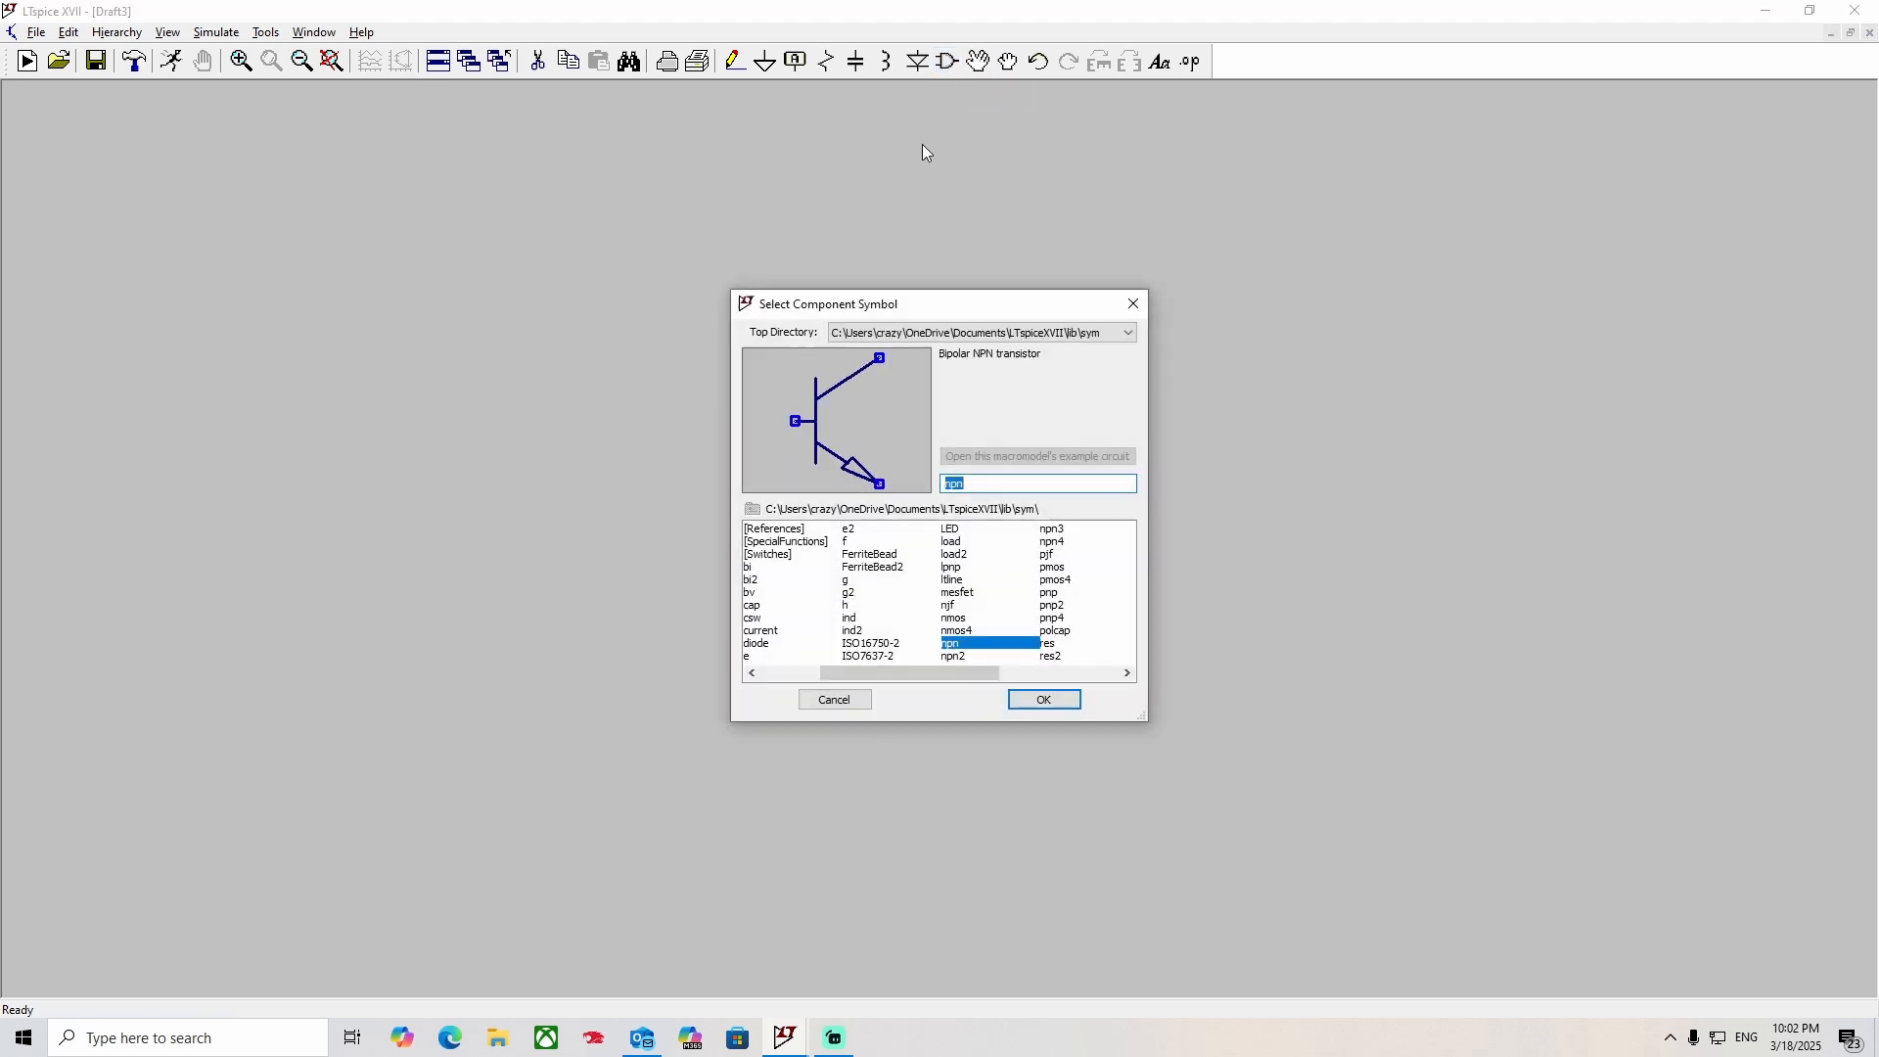
click(1045, 701)
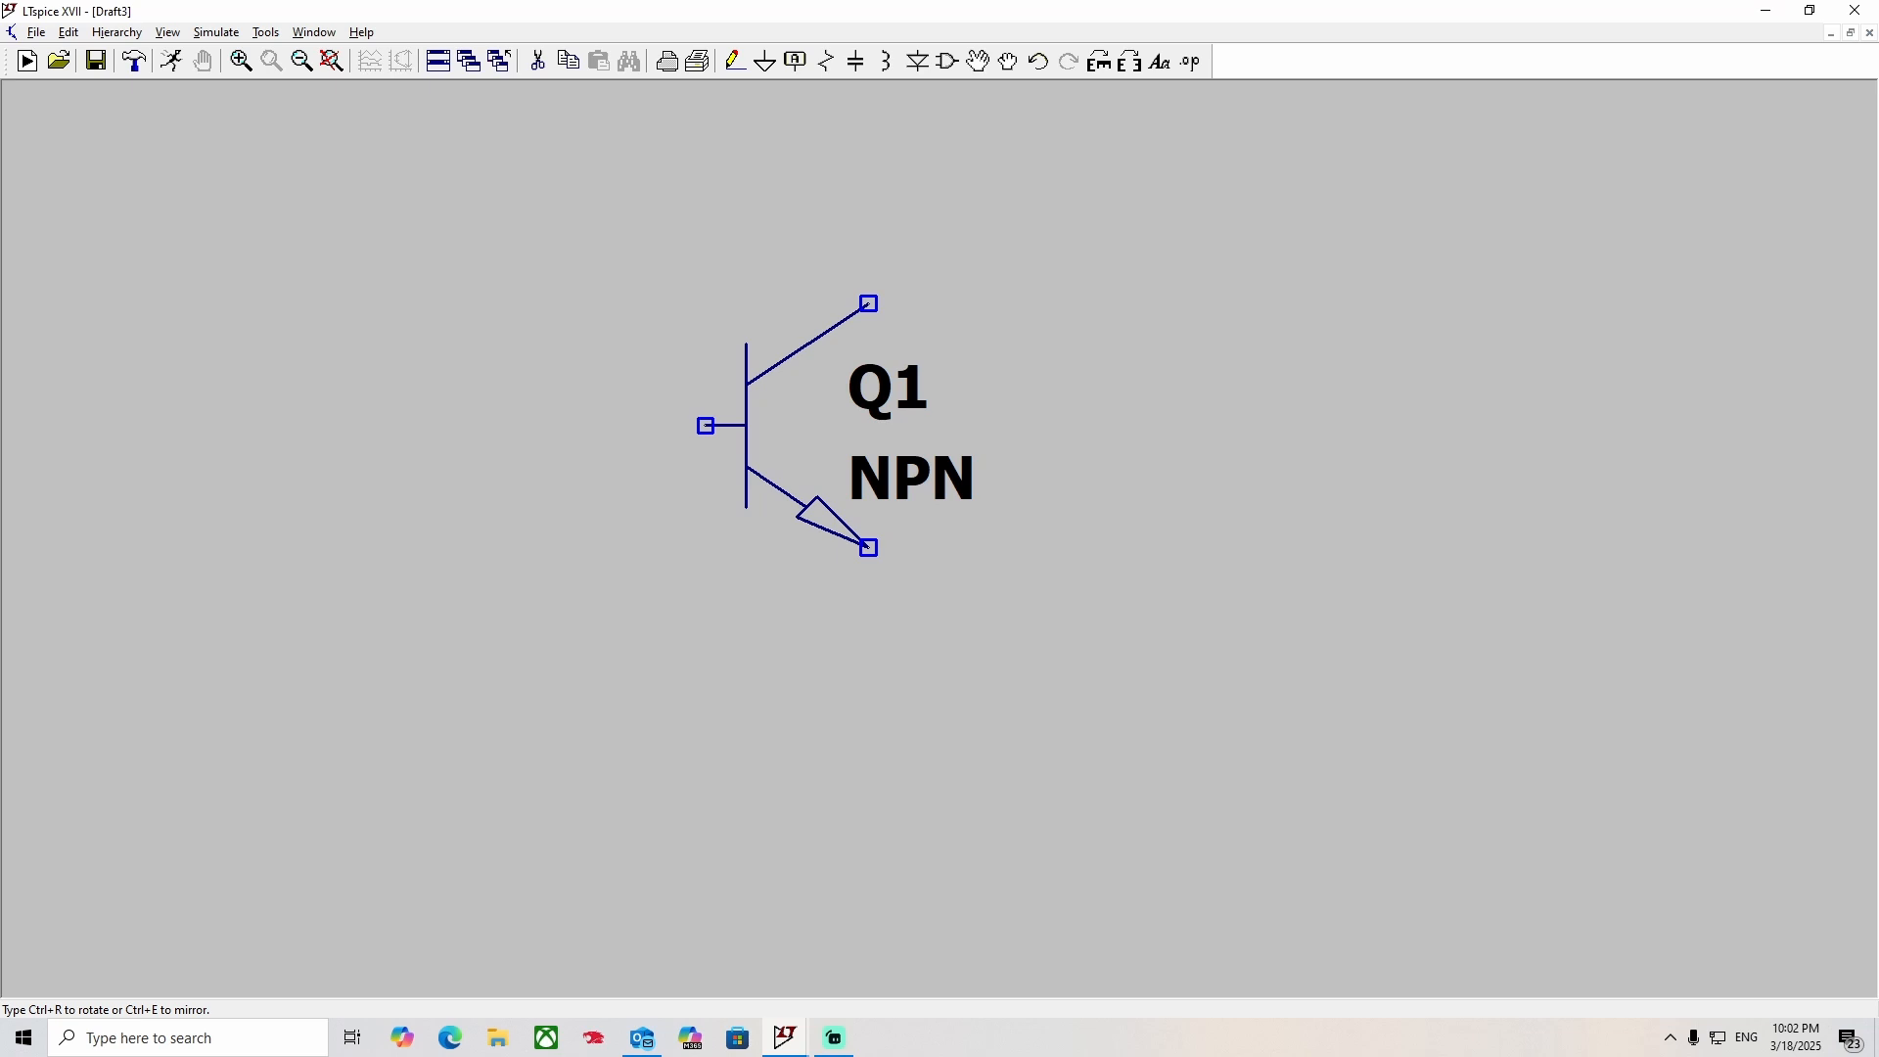
click(778, 421)
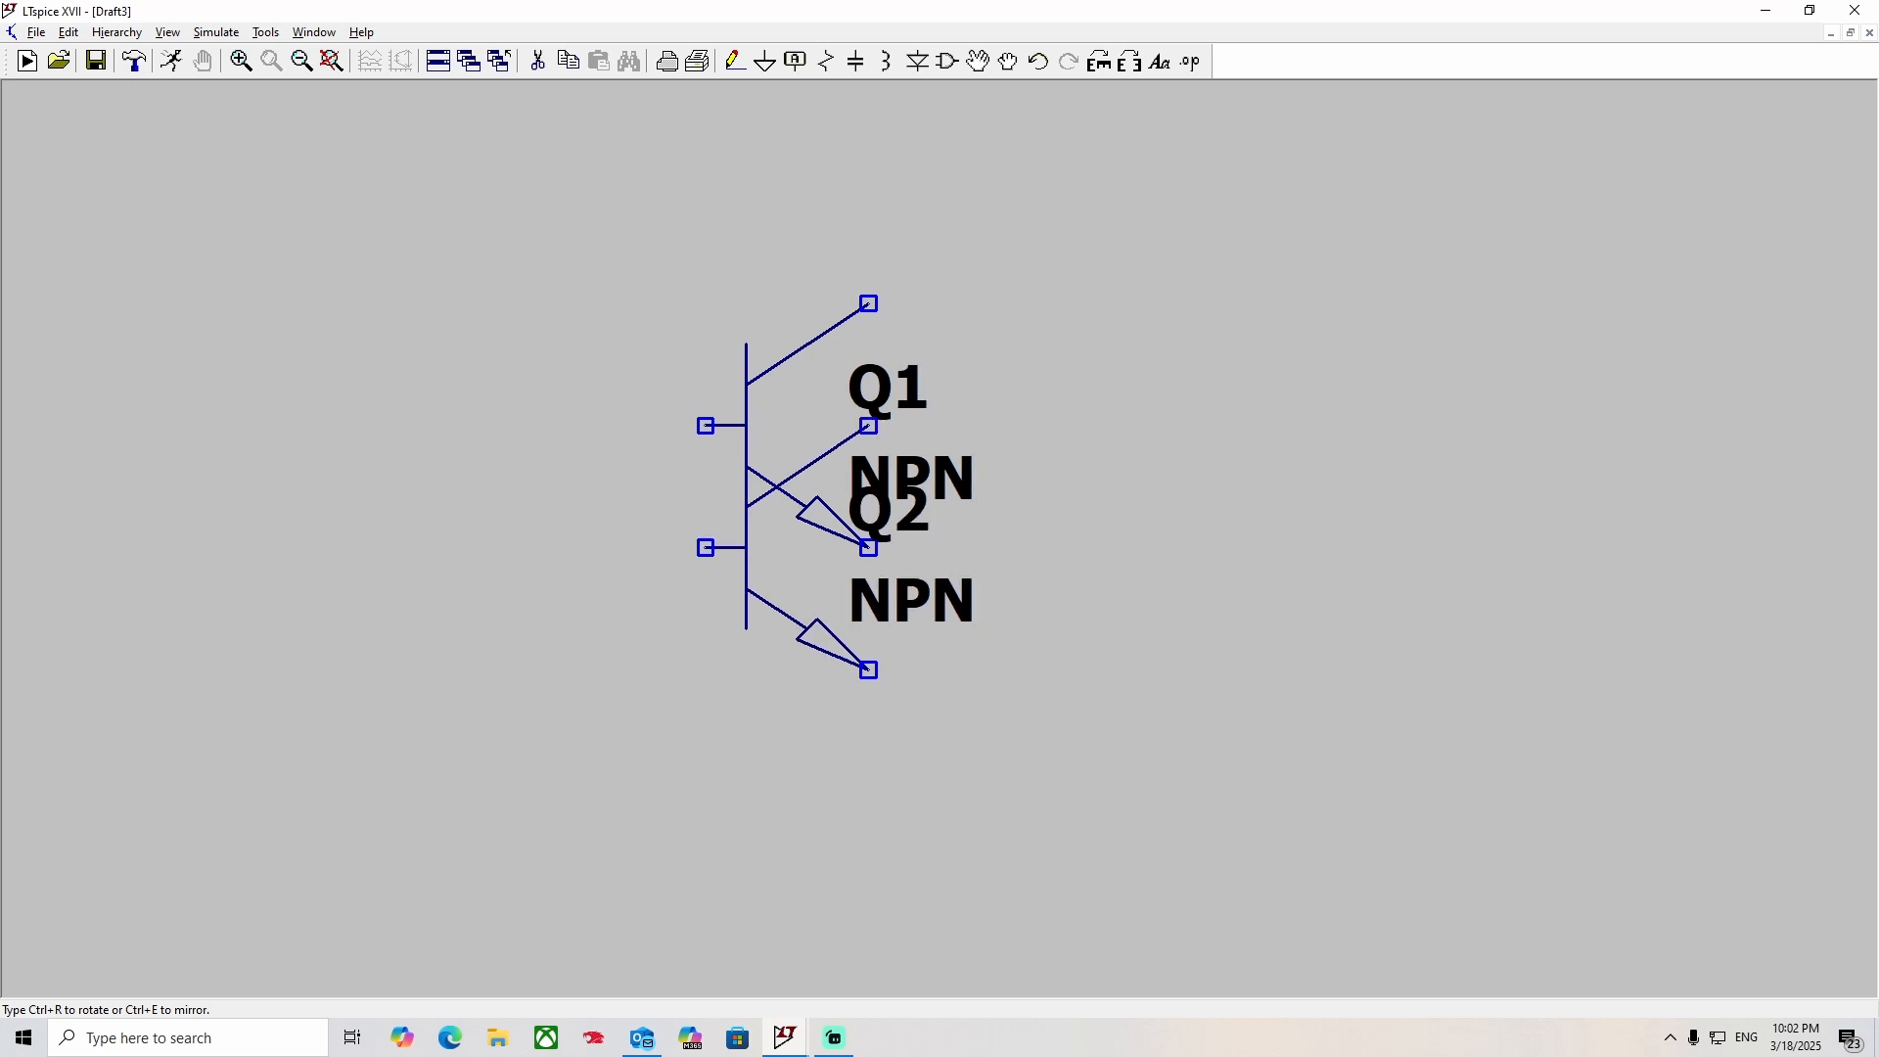
key(Escape)
Assign the NXP 2N2222 model to transistor Q1.
right_click(743, 481)
click(993, 477)
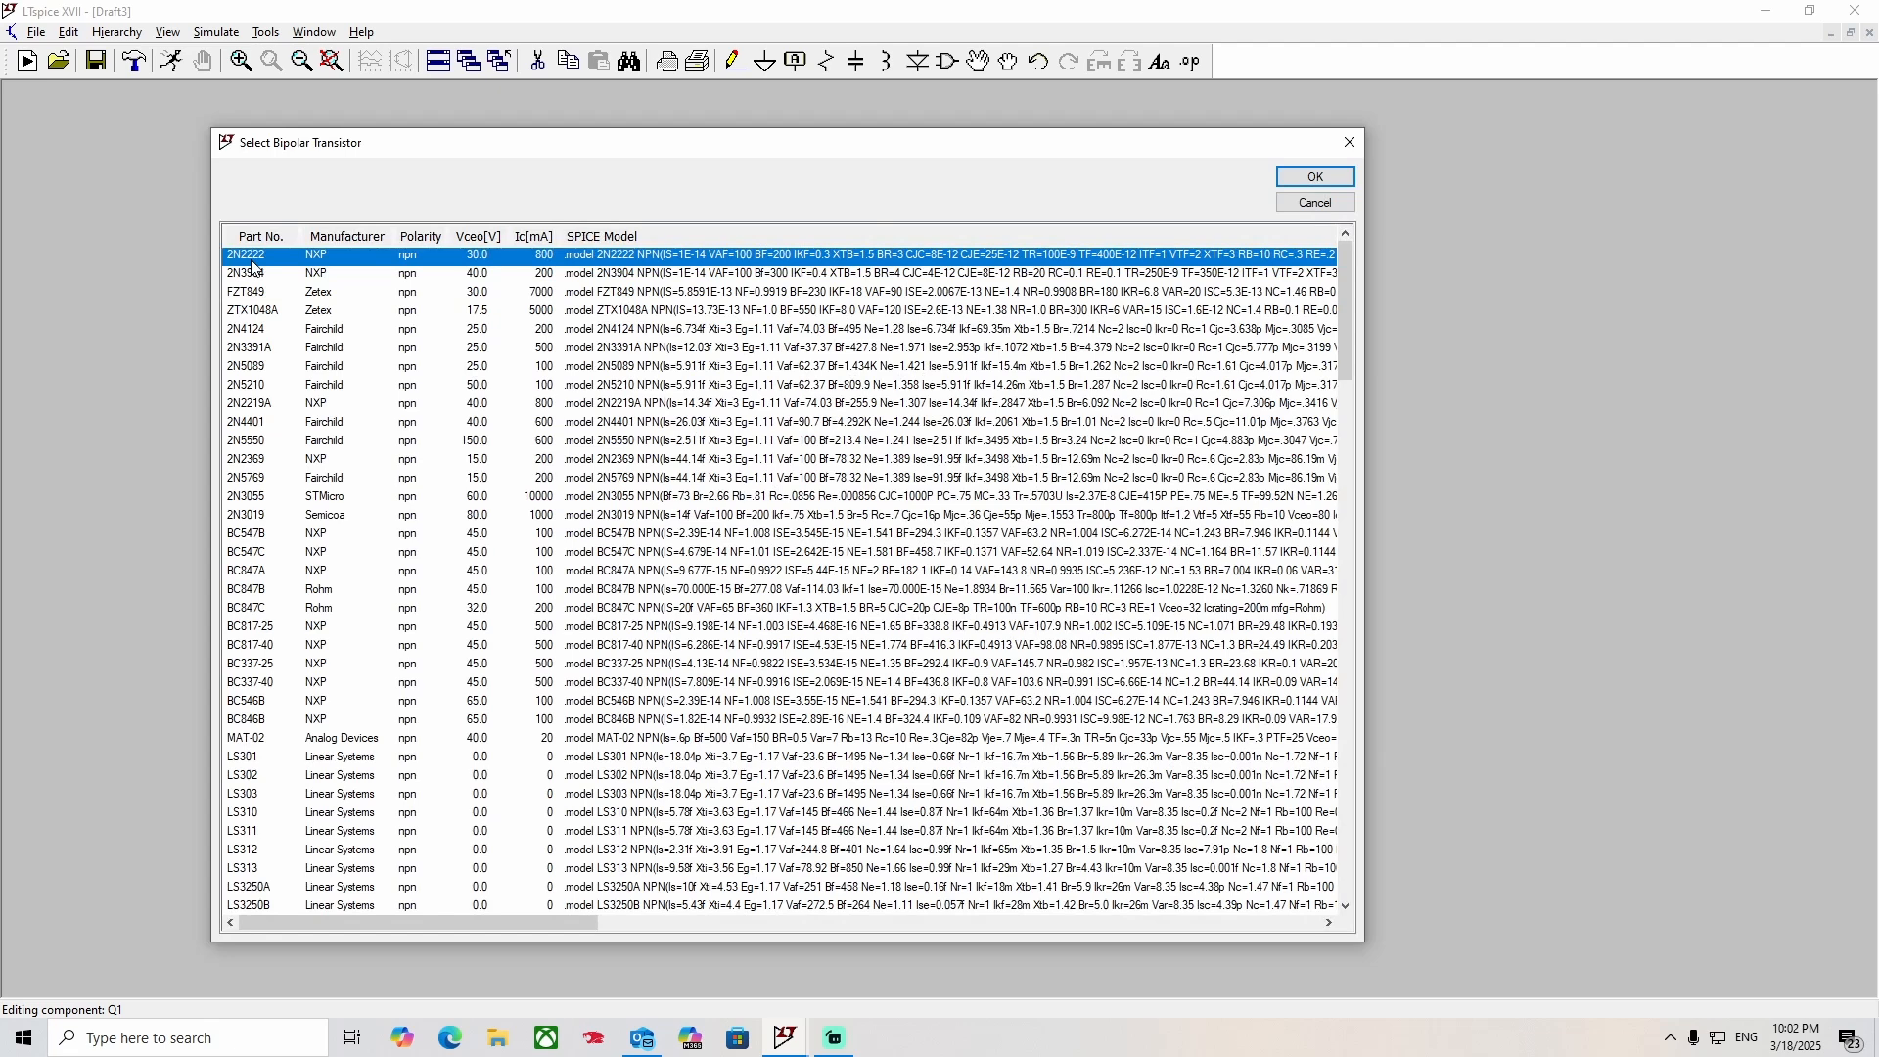
click(1316, 177)
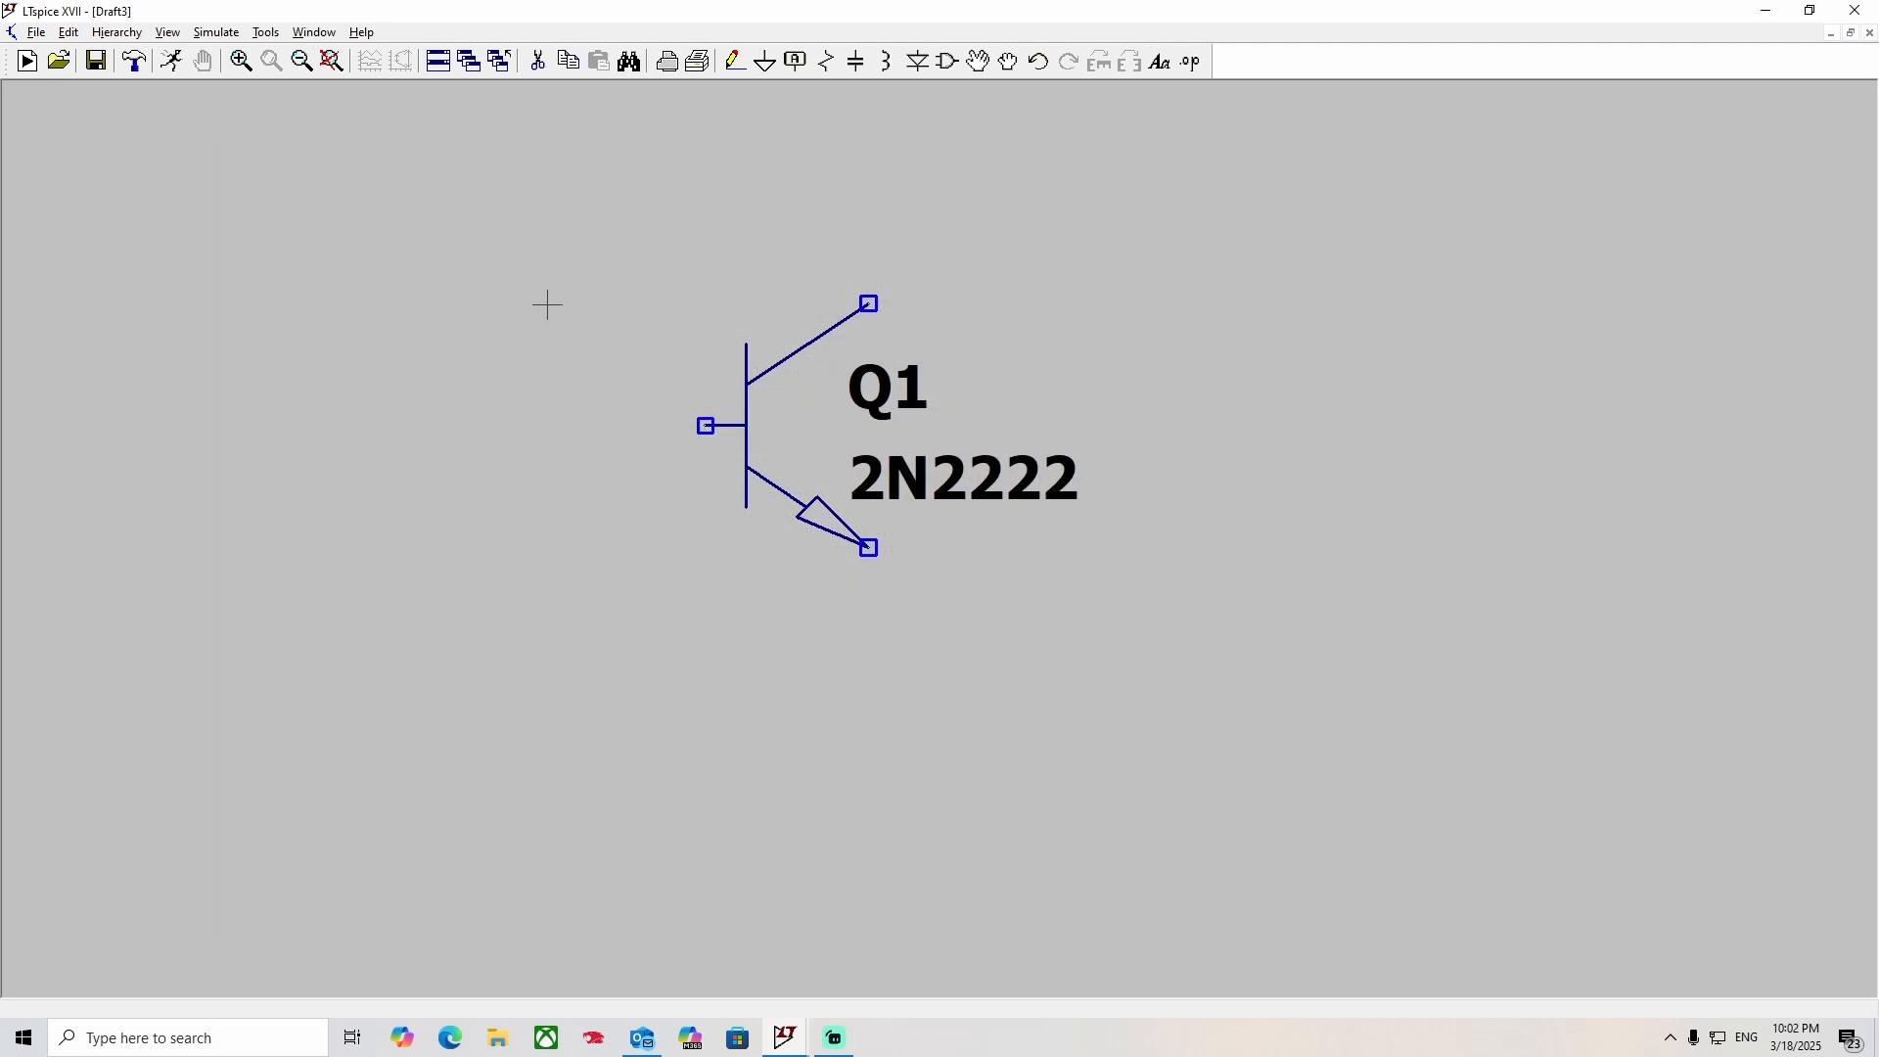
Place a current source to the left of the transistor, rotated so that its arrow points up.
click(948, 62)
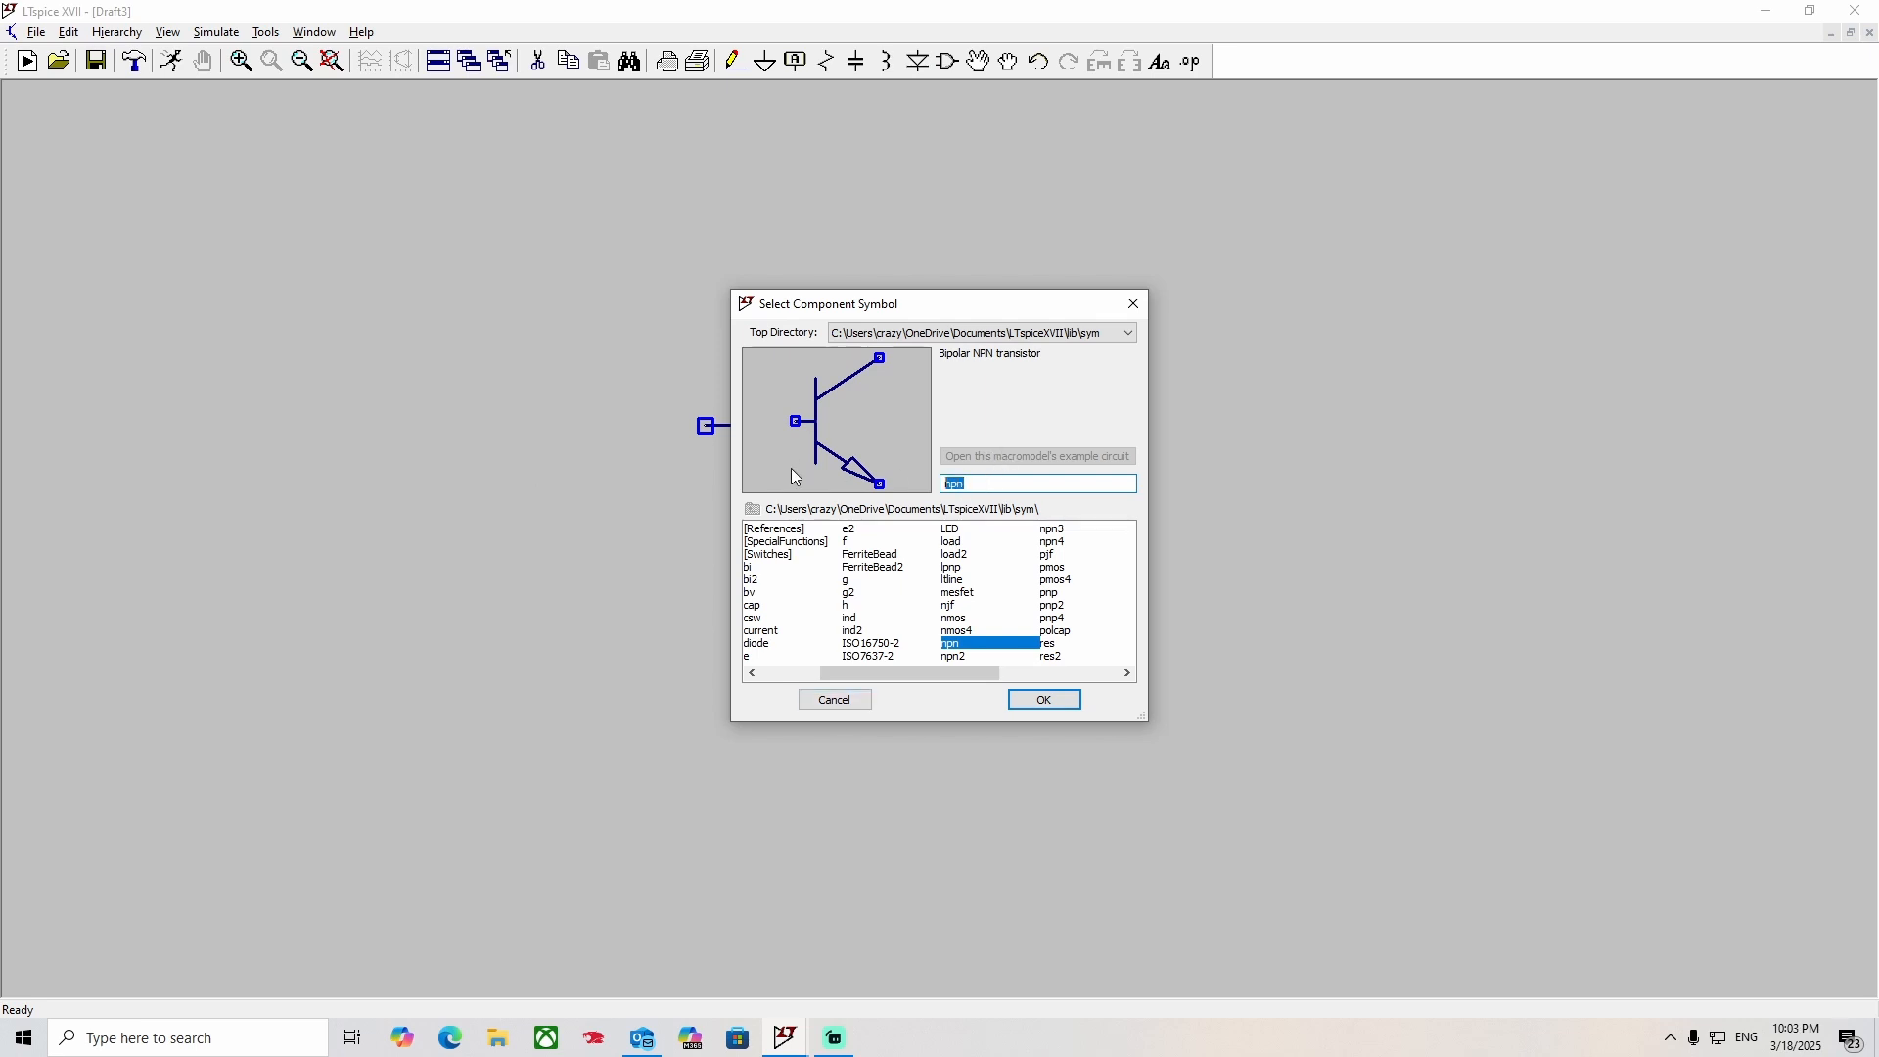
text(cur)
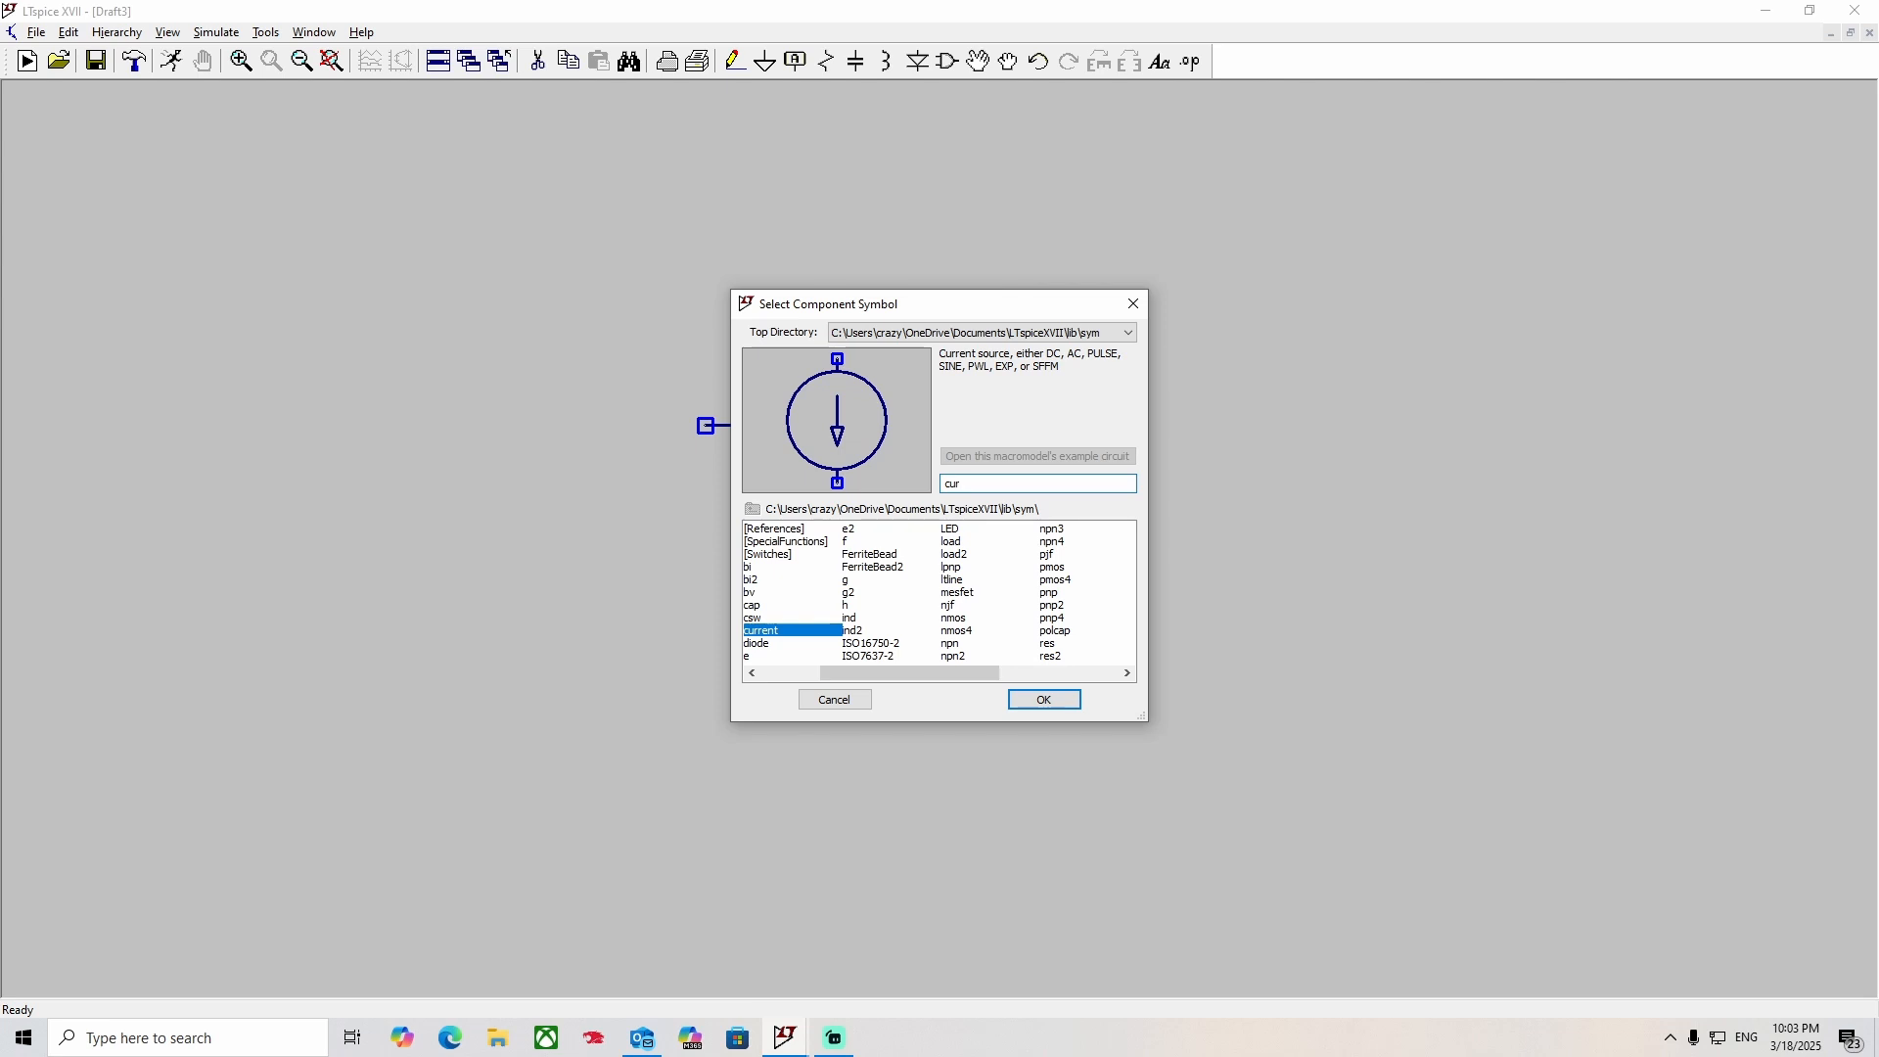
click(1043, 699)
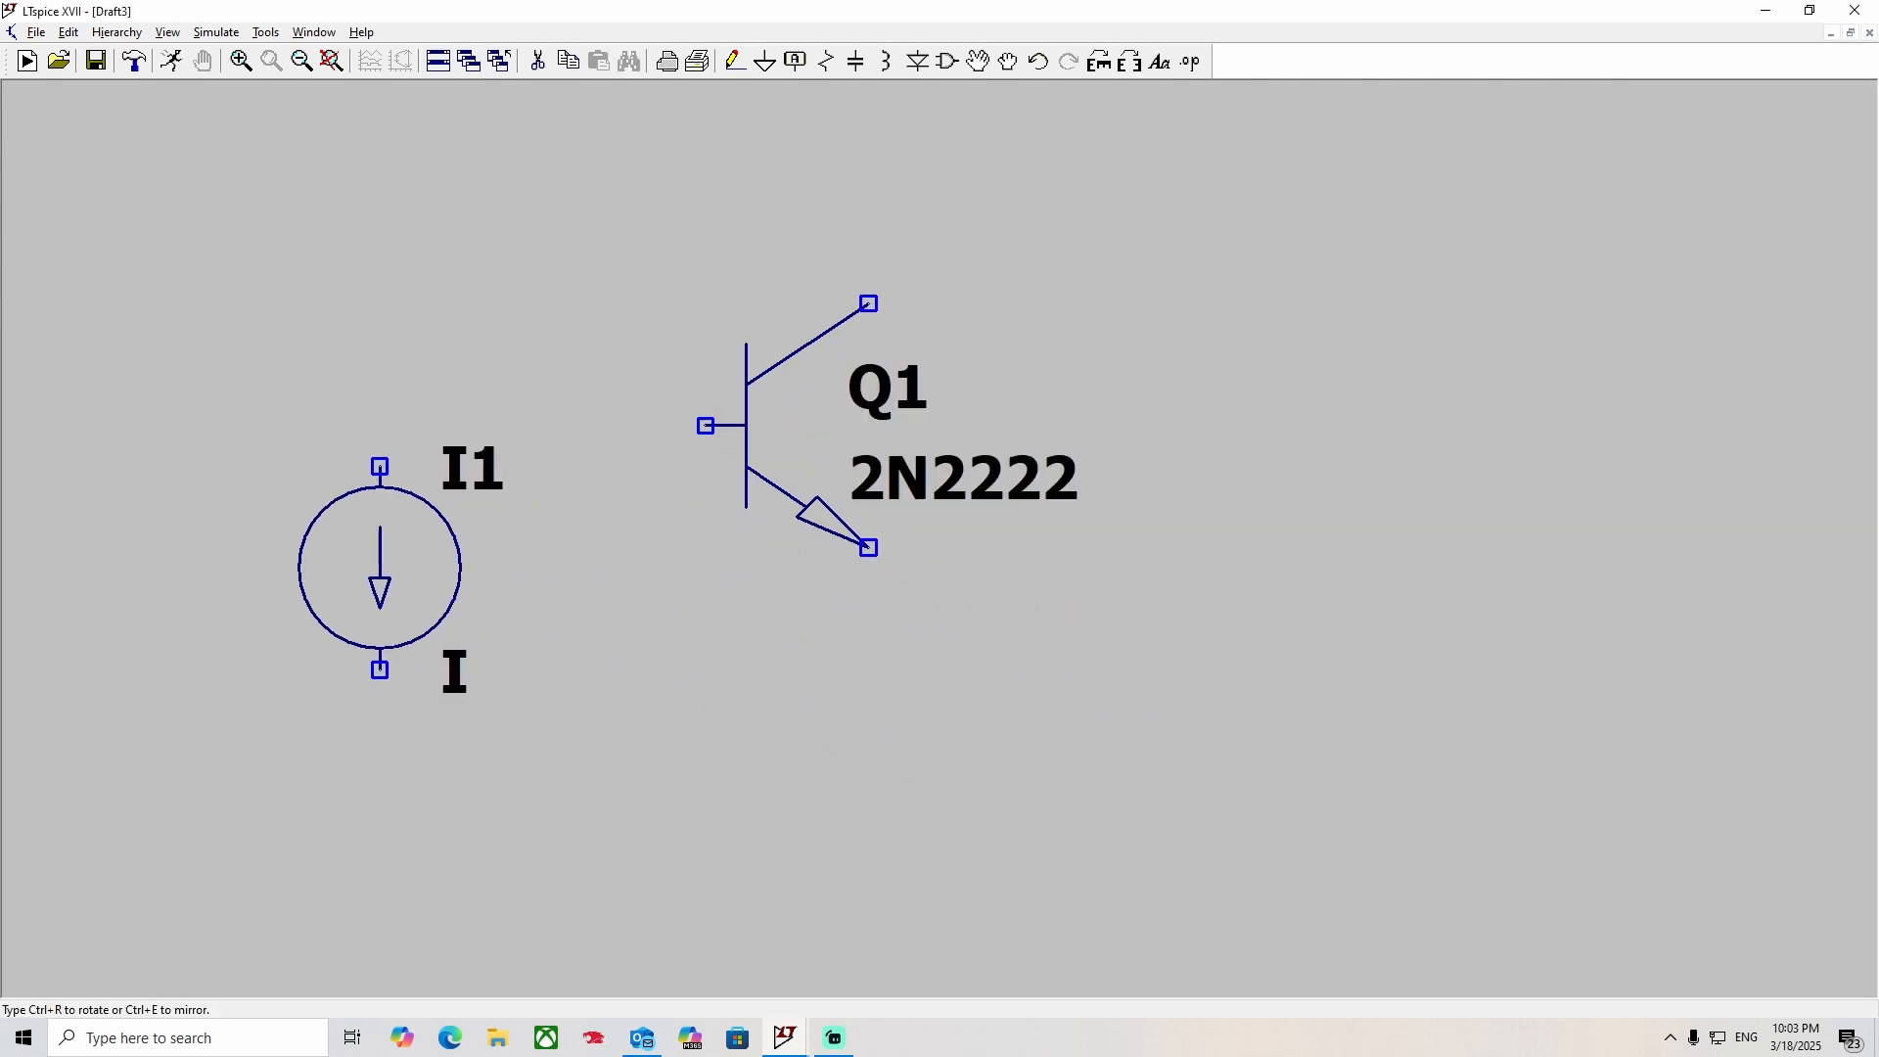
key(ctrl+r)
key(ctrl+r)
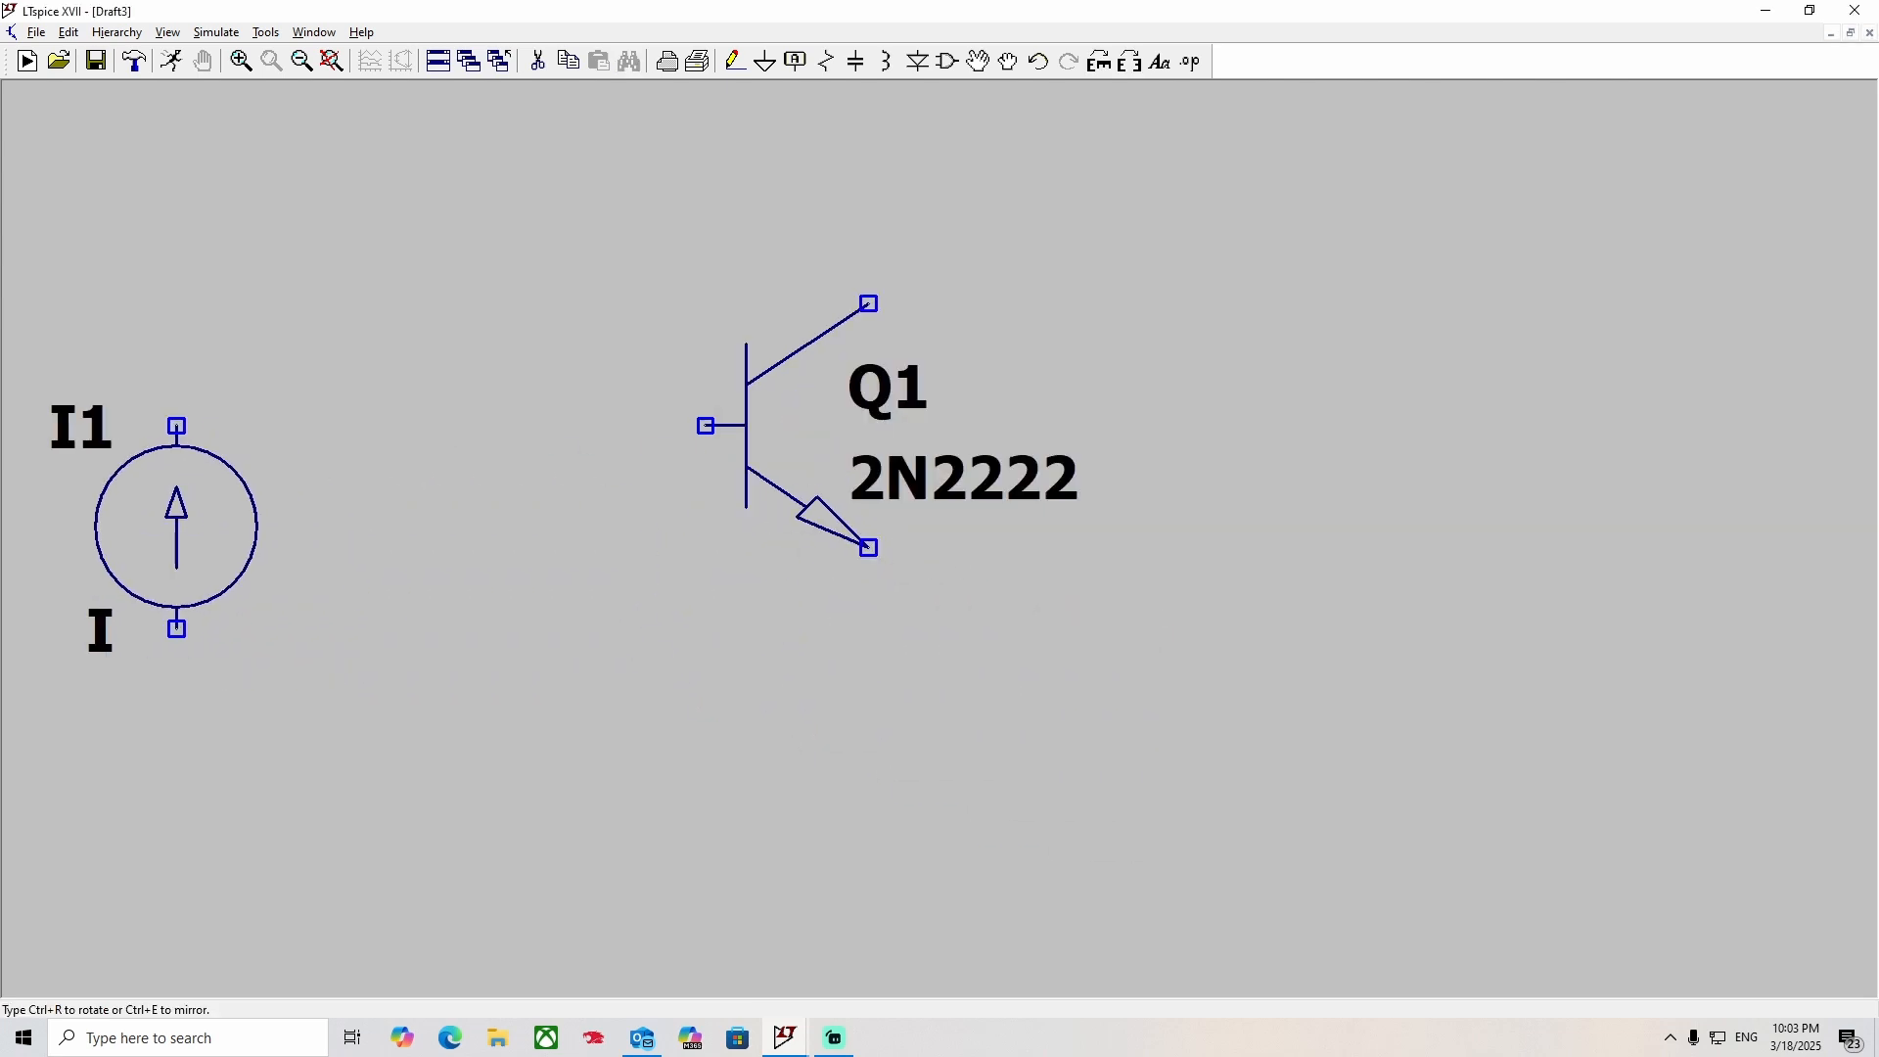
click(196, 563)
key(Escape)
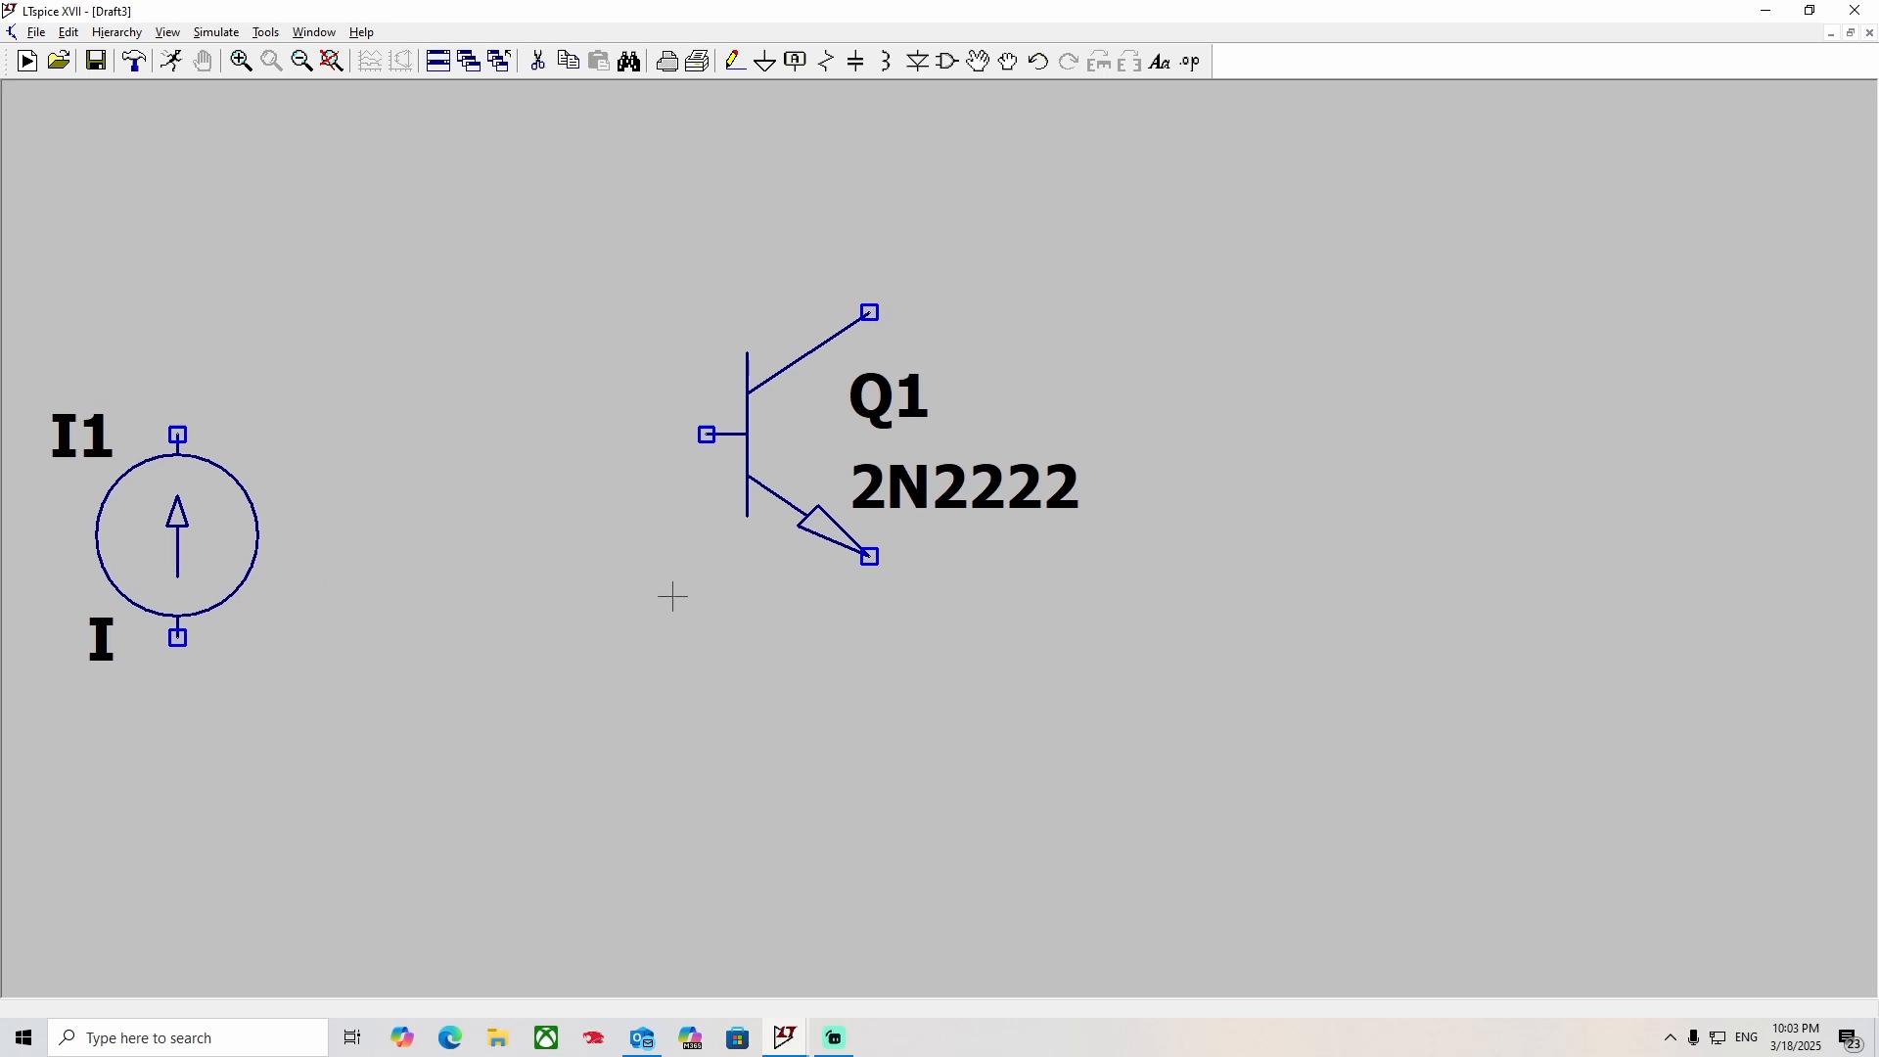
Move current source I1 farther left, away from the transistor.
drag(671, 596, 1125, 577)
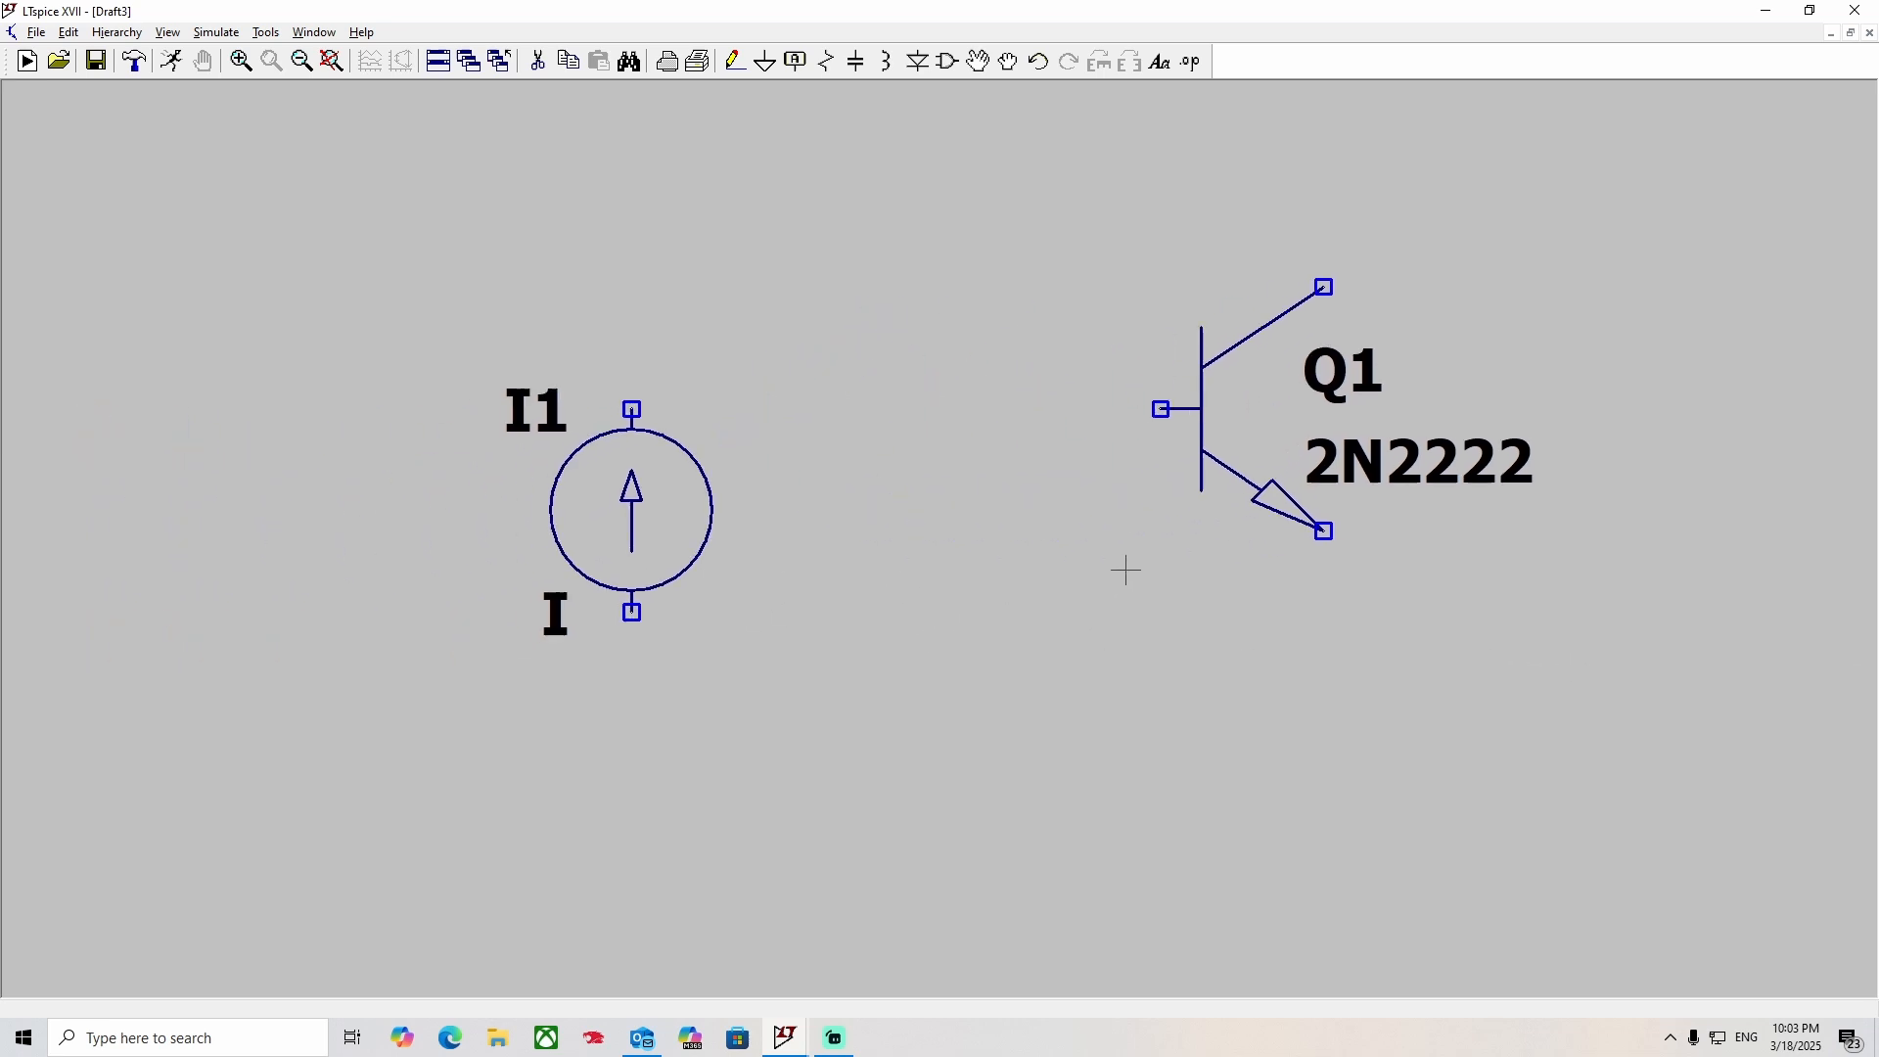
click(974, 61)
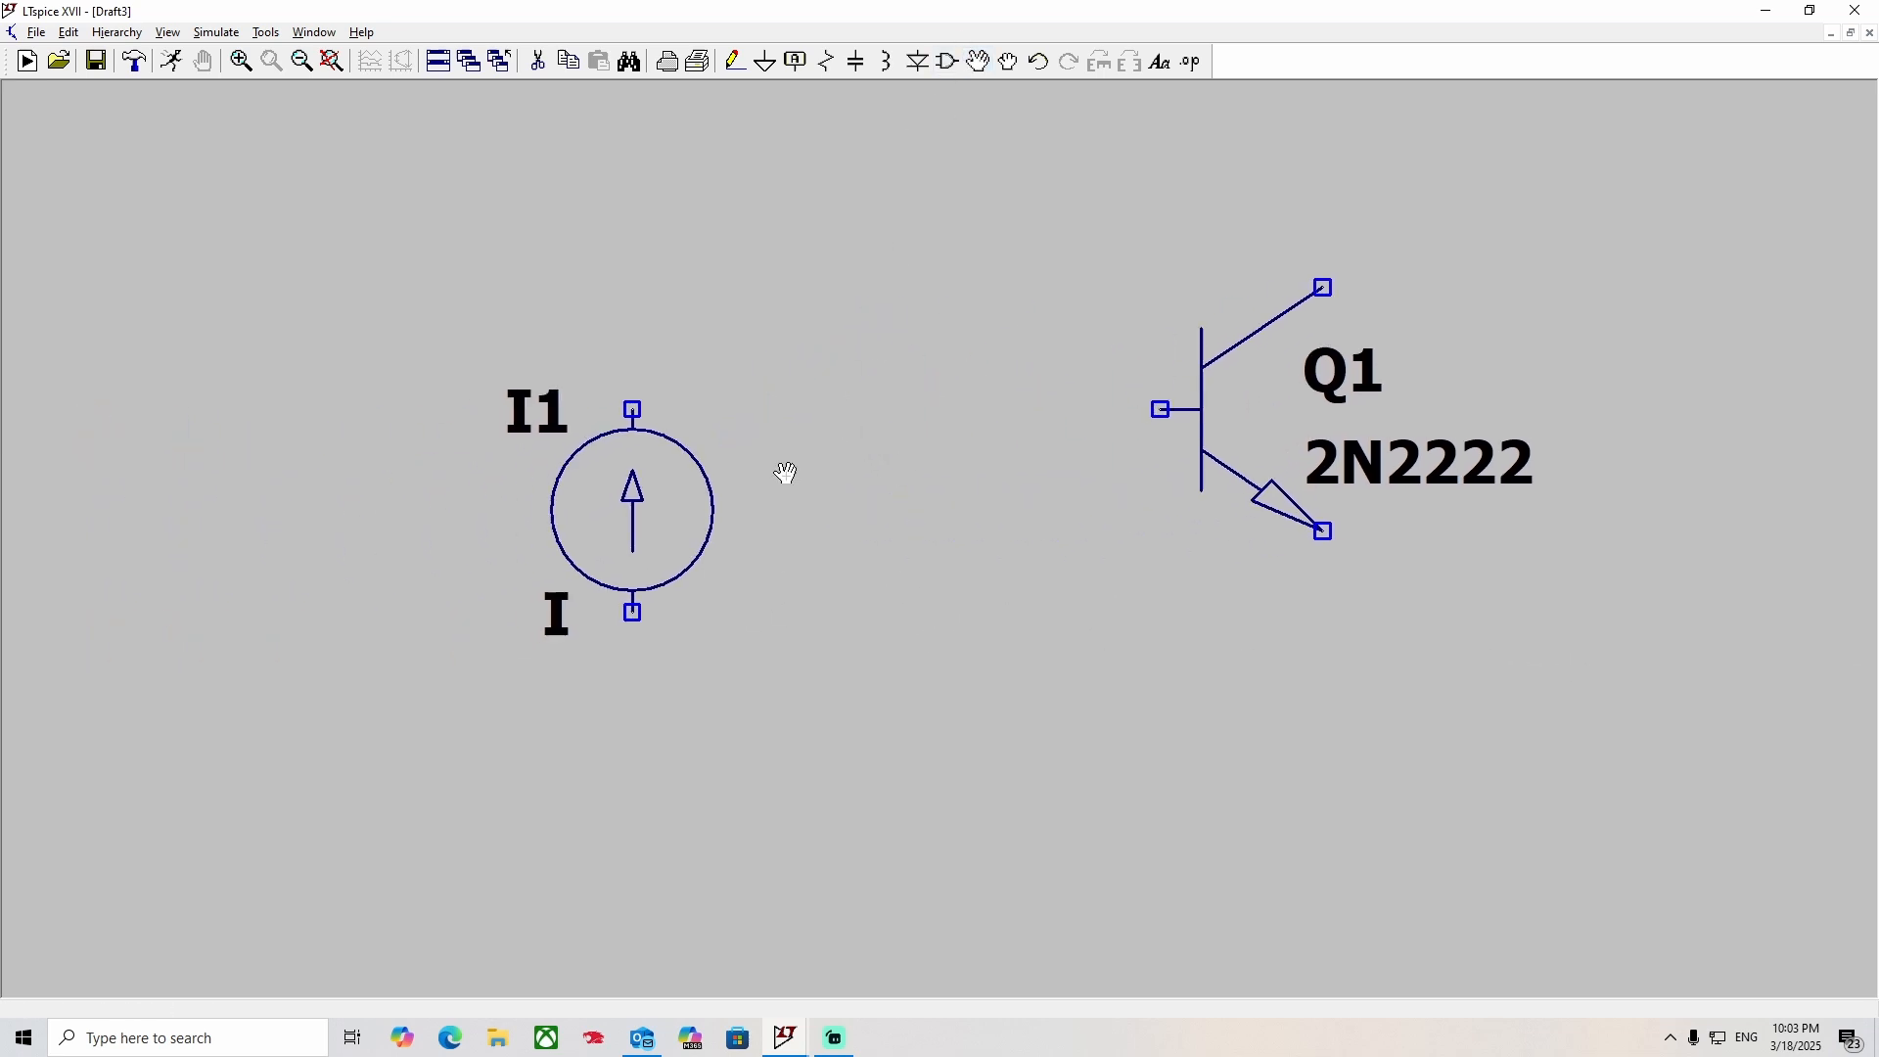
click(717, 493)
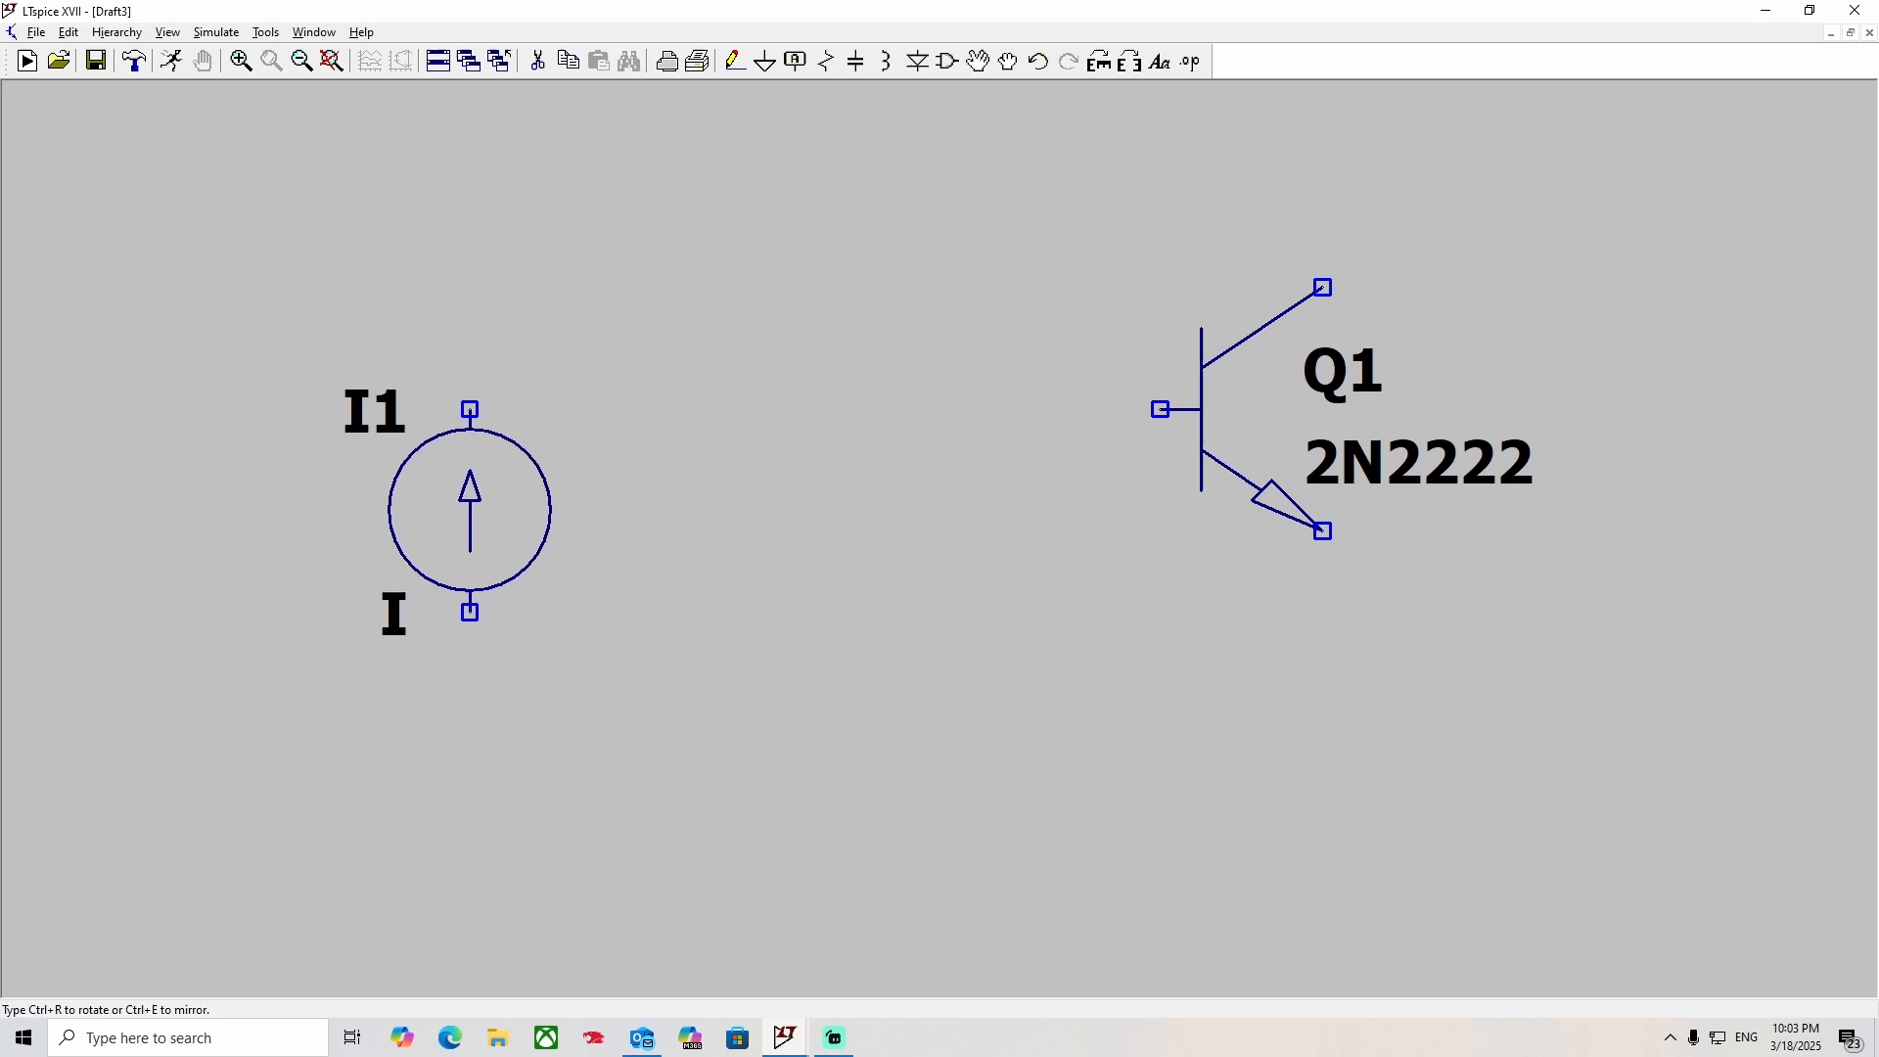
click(391, 506)
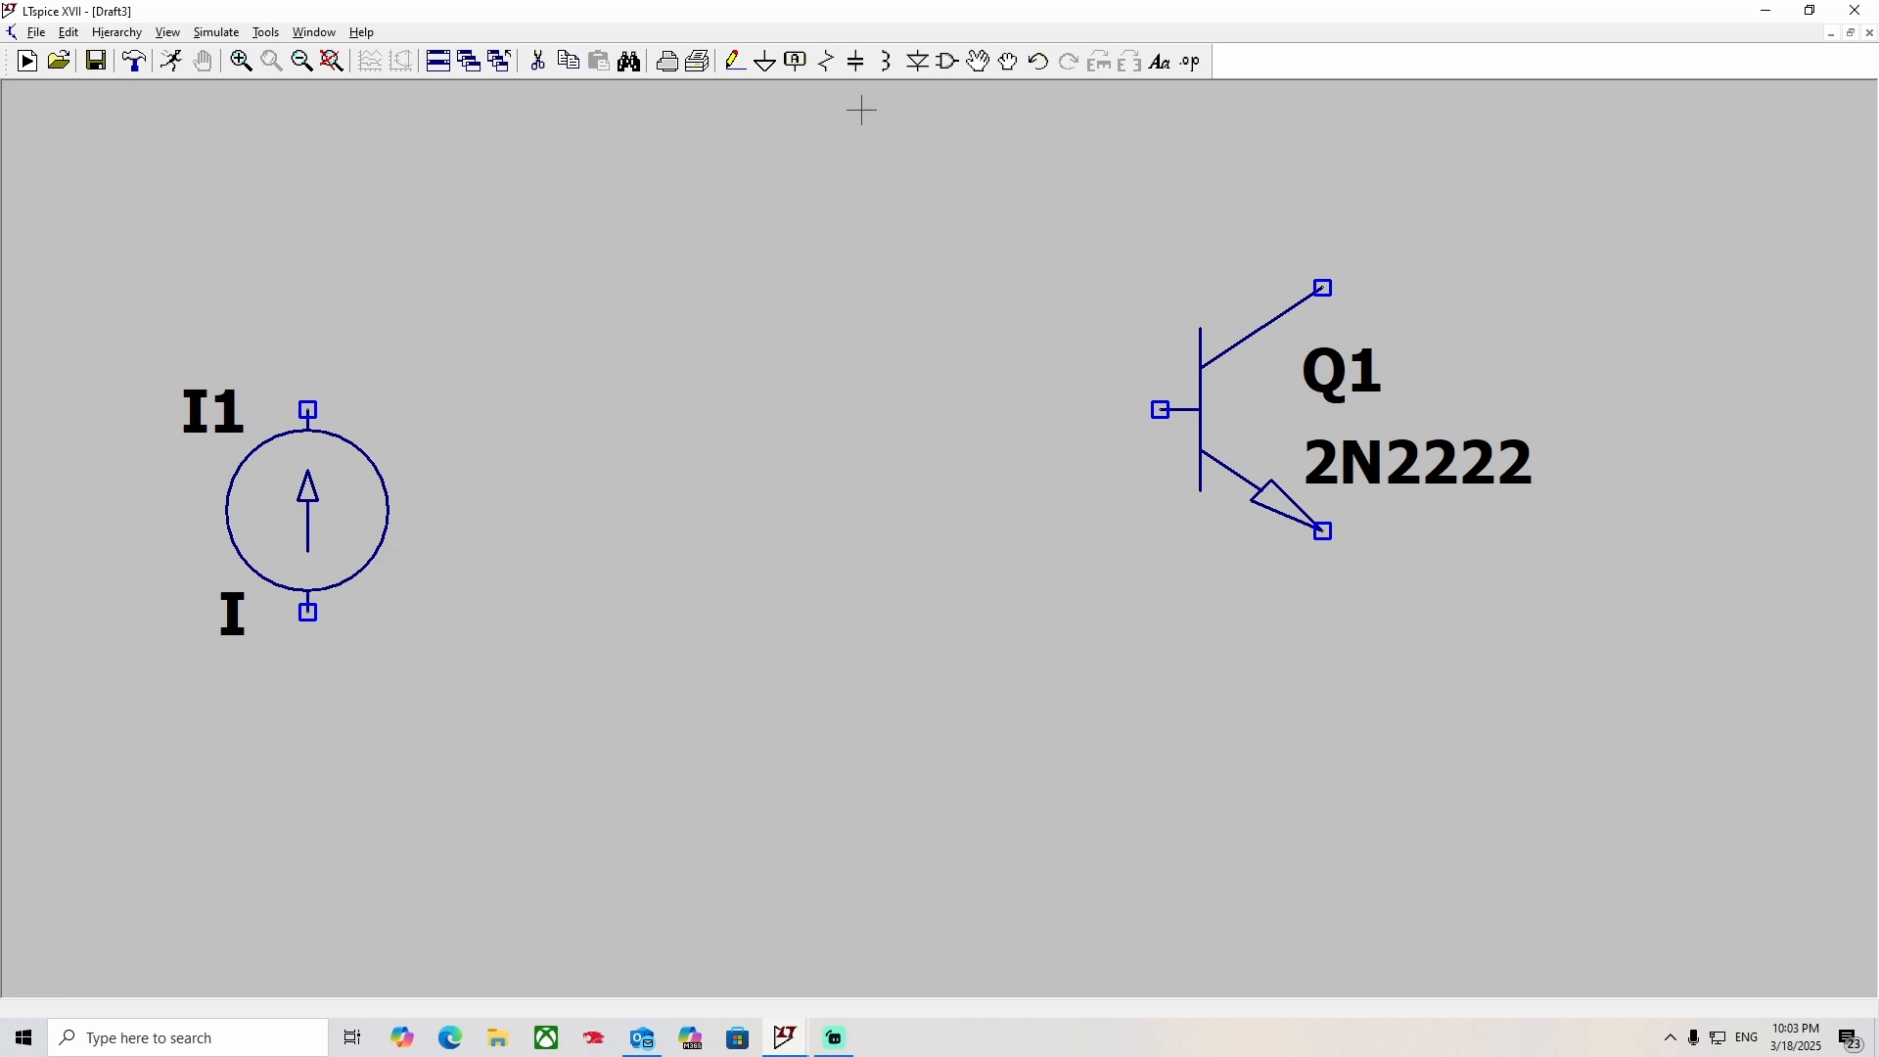
Place a horizontal resistor between the current source and the transistor, and a vertical resistor below and to the right of it.
click(825, 60)
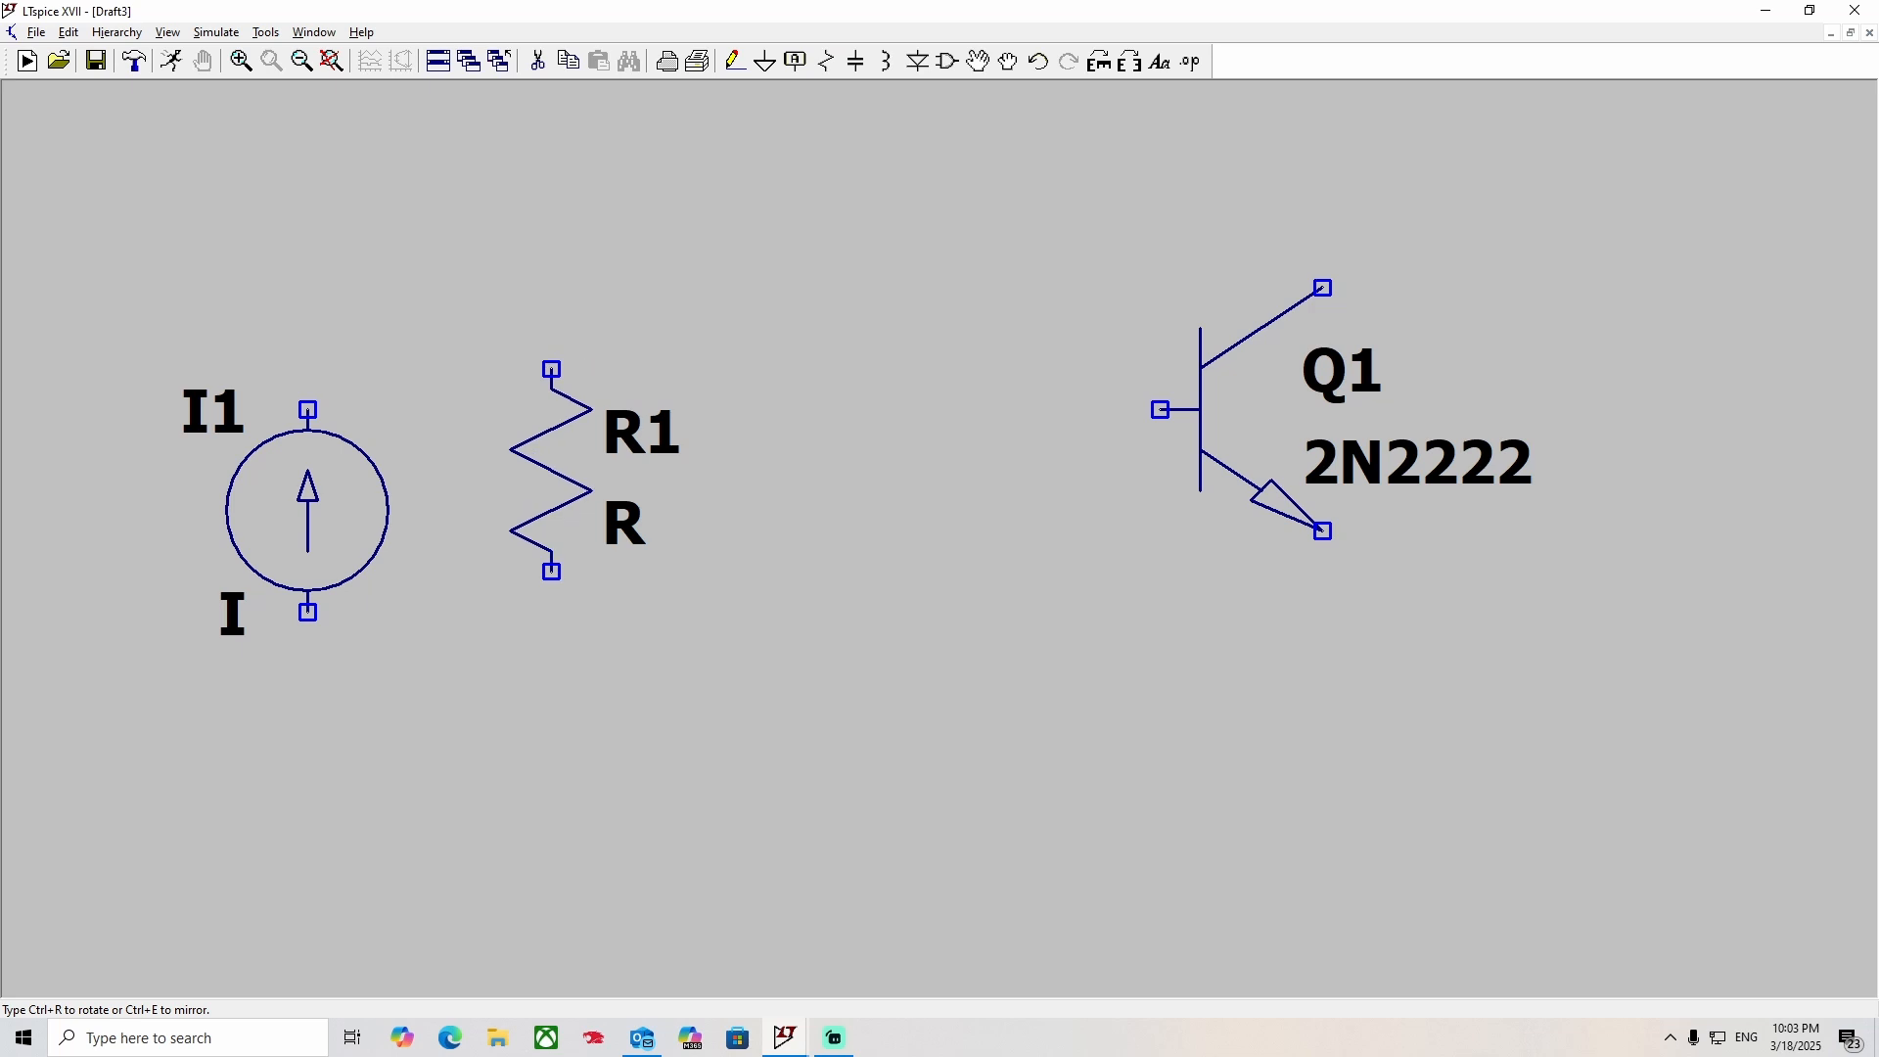
key(ctrl+r)
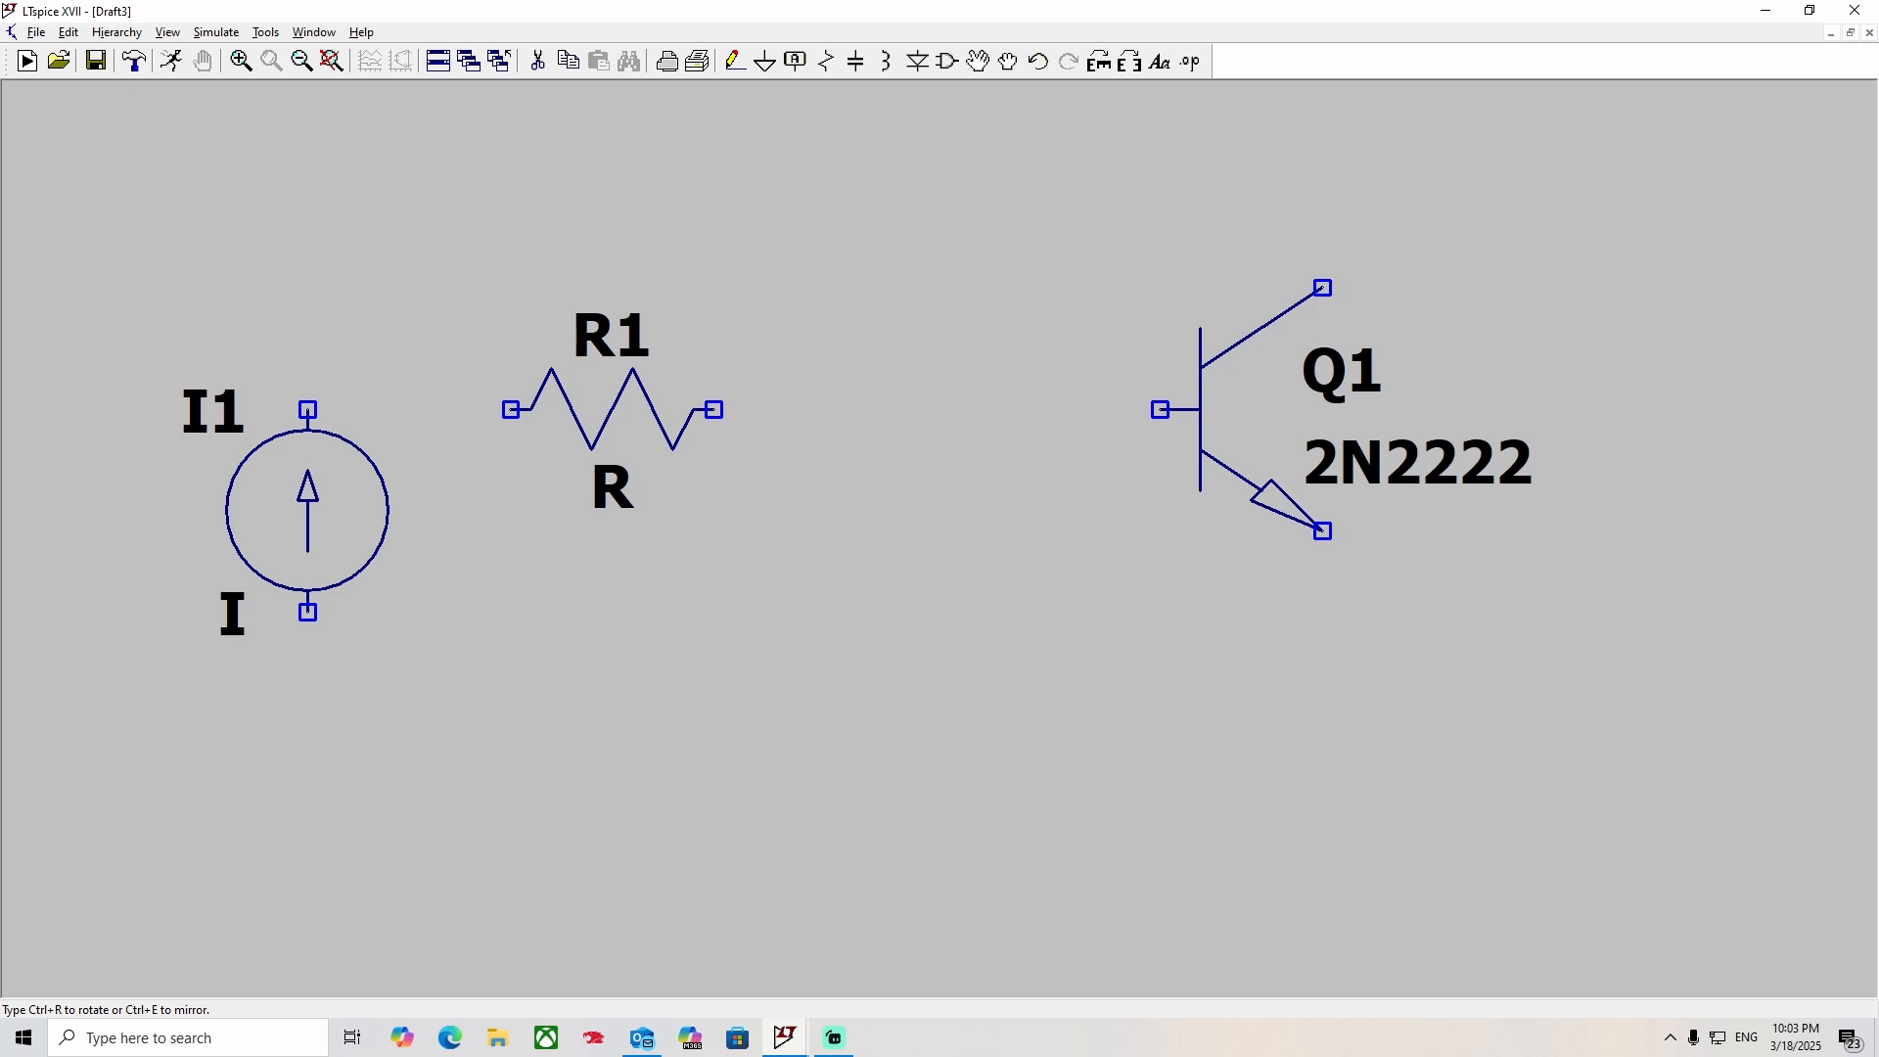
click(612, 411)
key(ctrl+r)
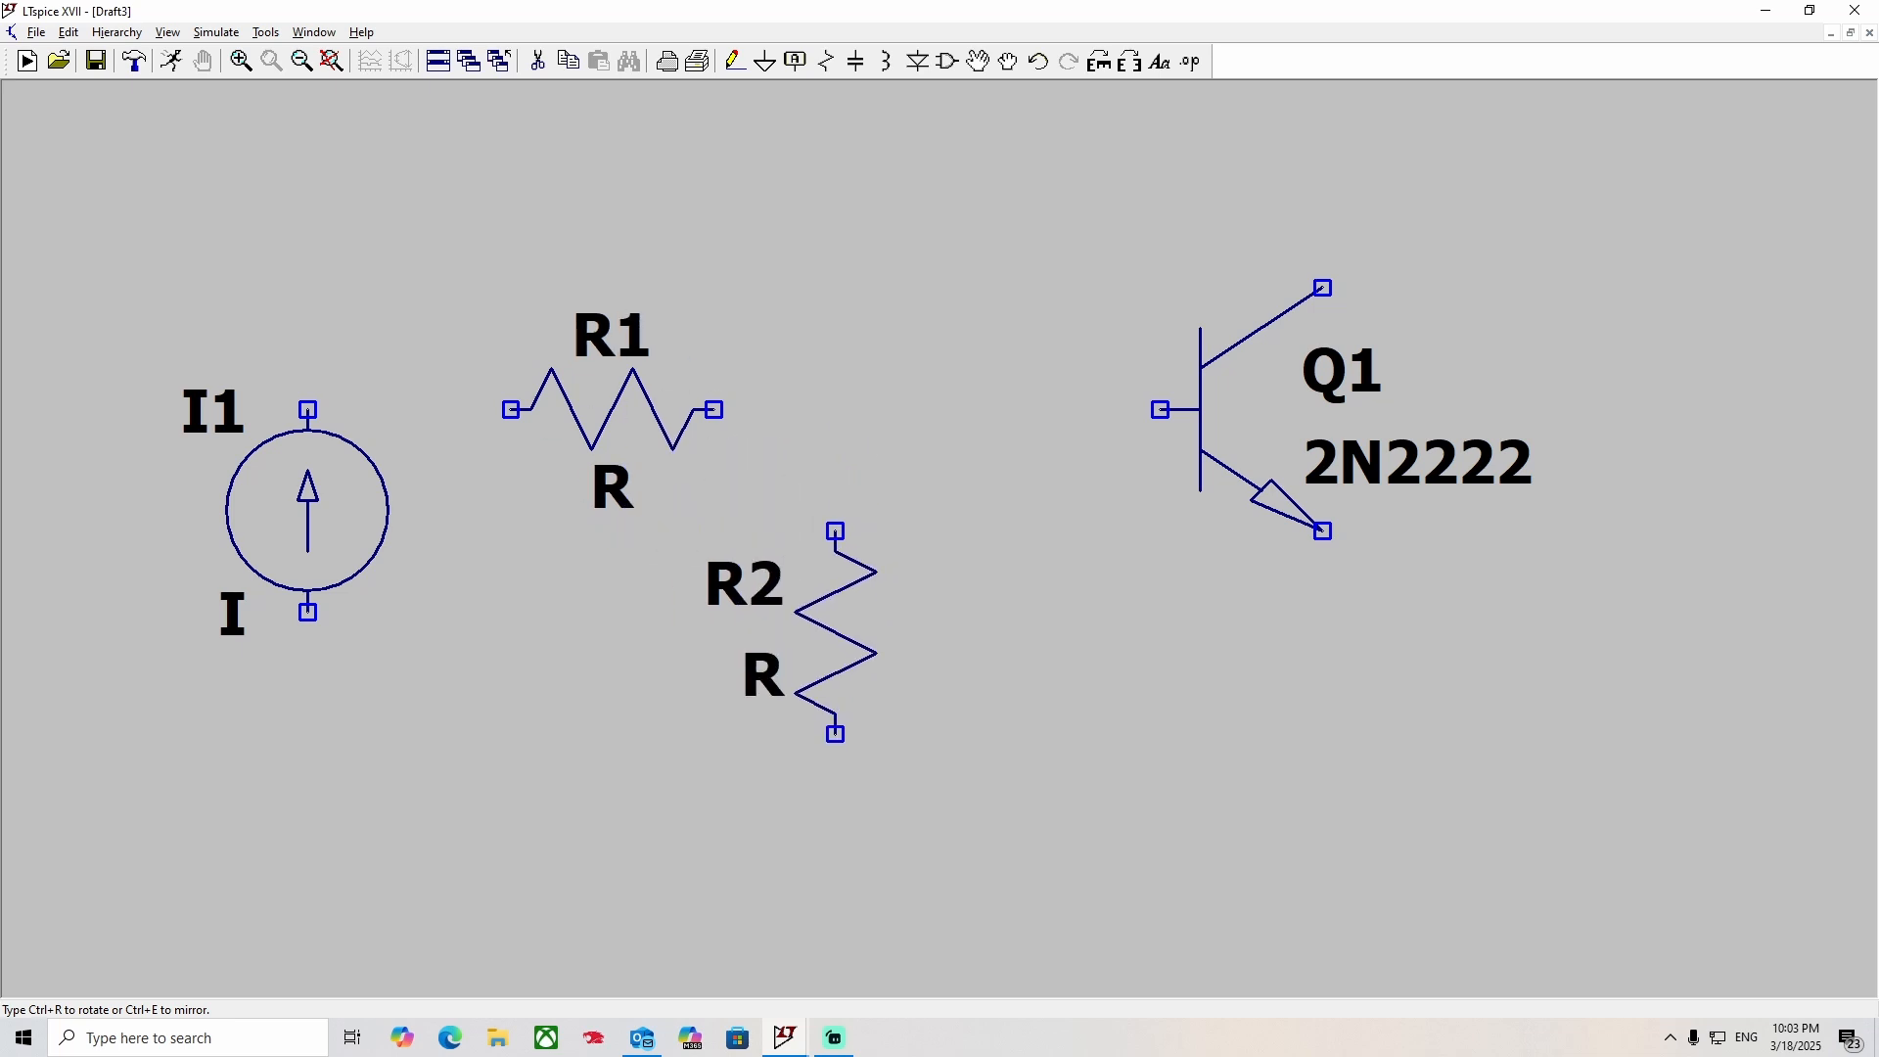
click(835, 631)
key(Escape)
Wire the lower terminal of resistor R2 to the lower terminal of current source I1.
drag(819, 682, 836, 647)
click(735, 62)
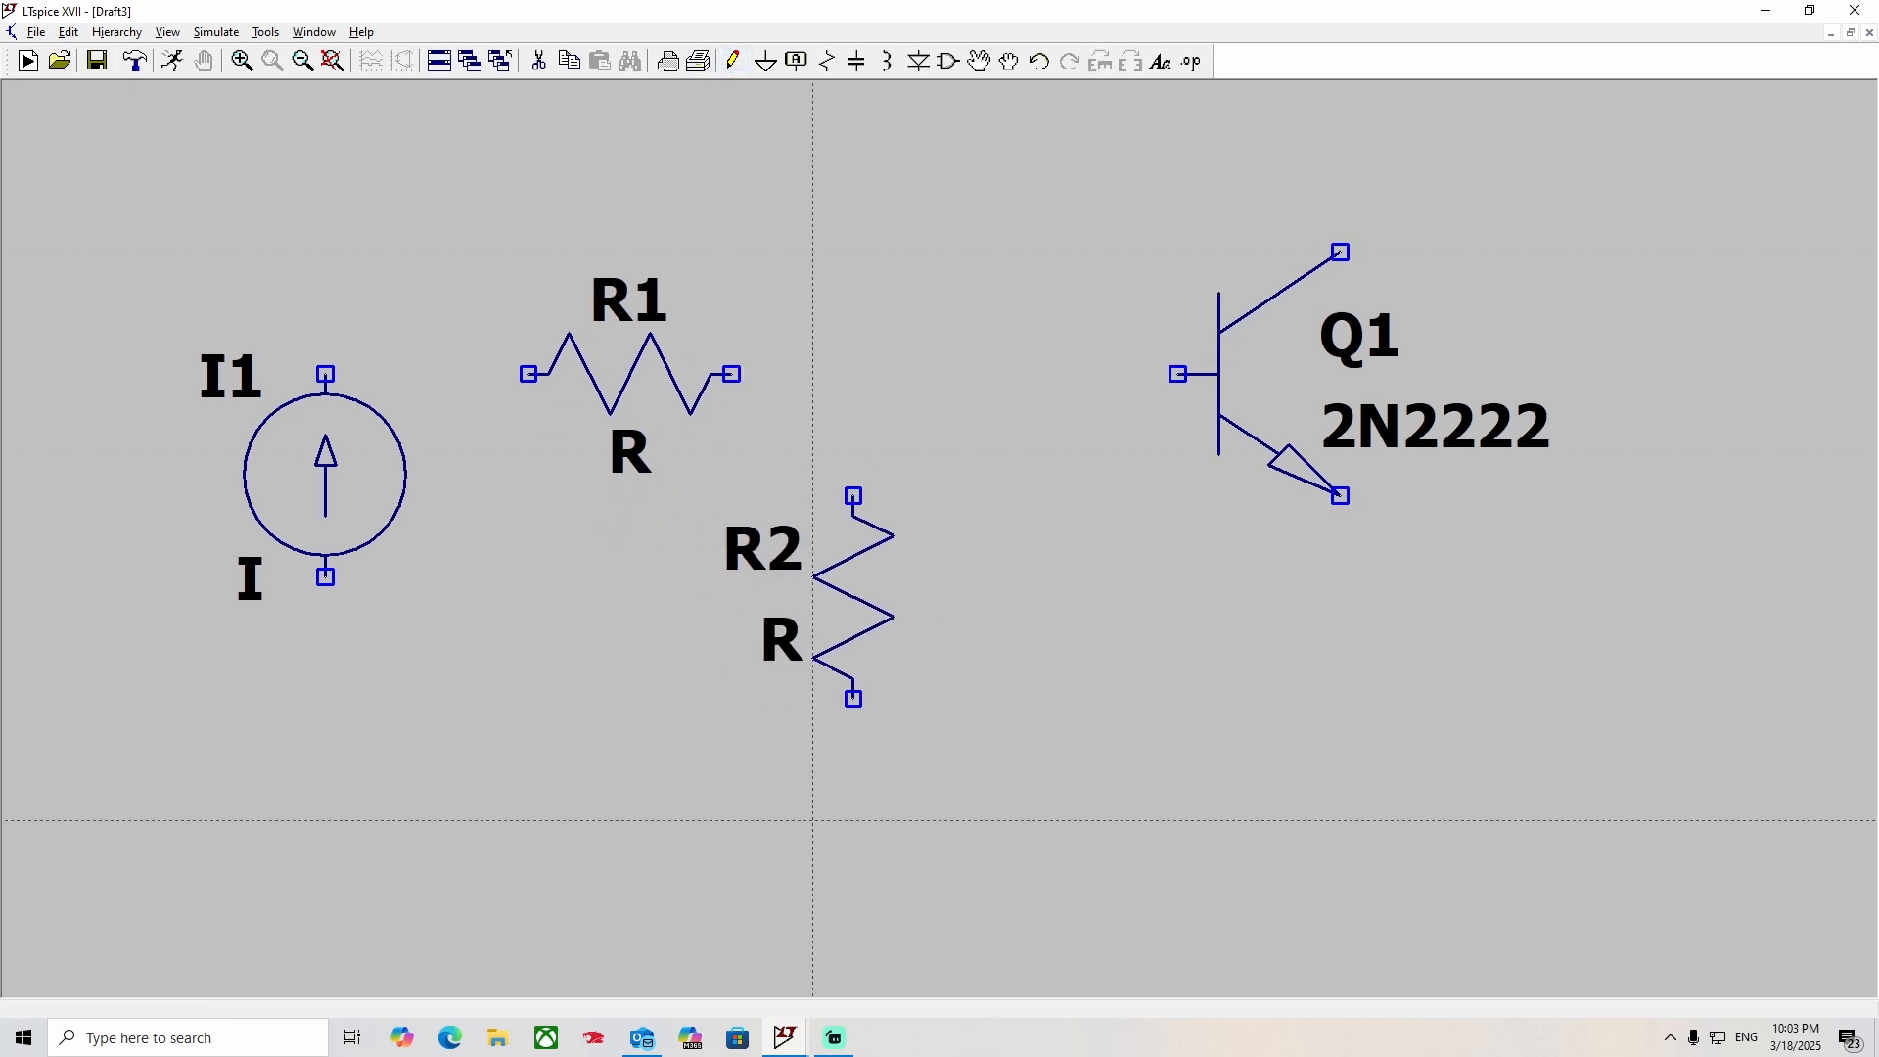
click(854, 699)
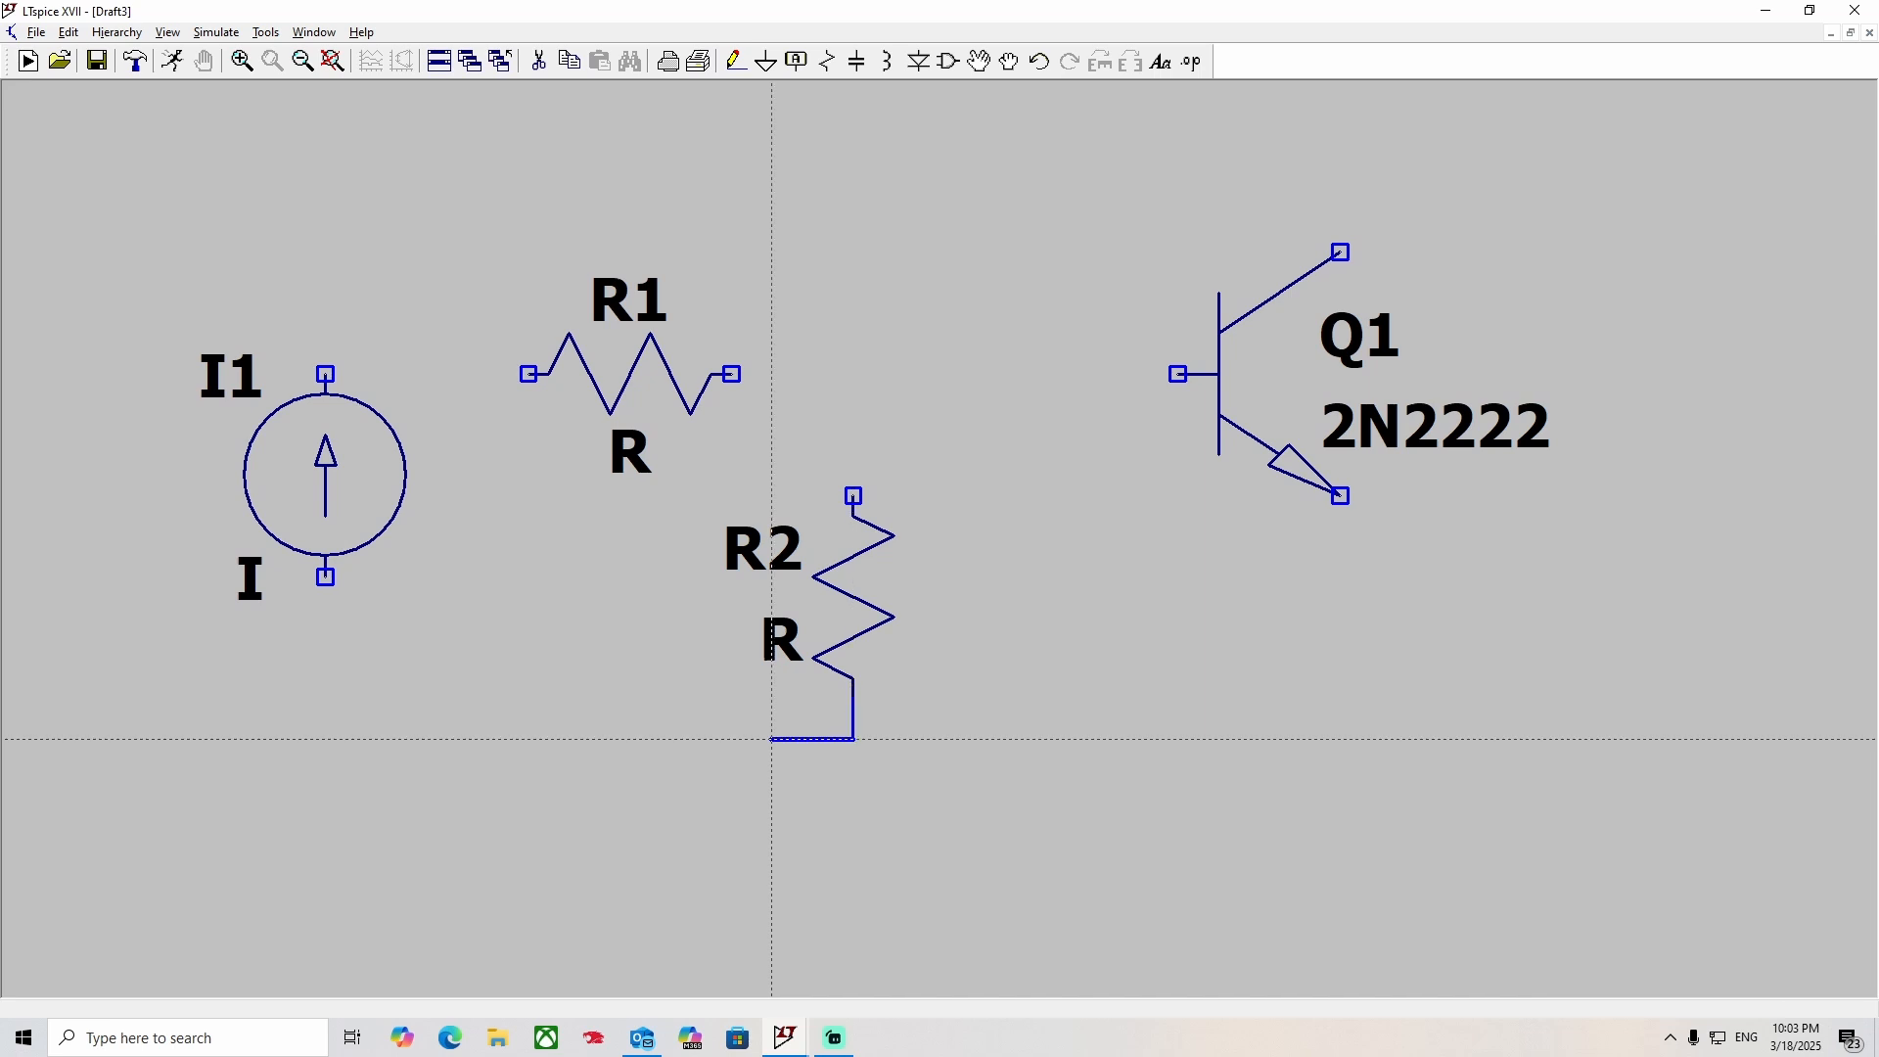
click(326, 739)
click(326, 577)
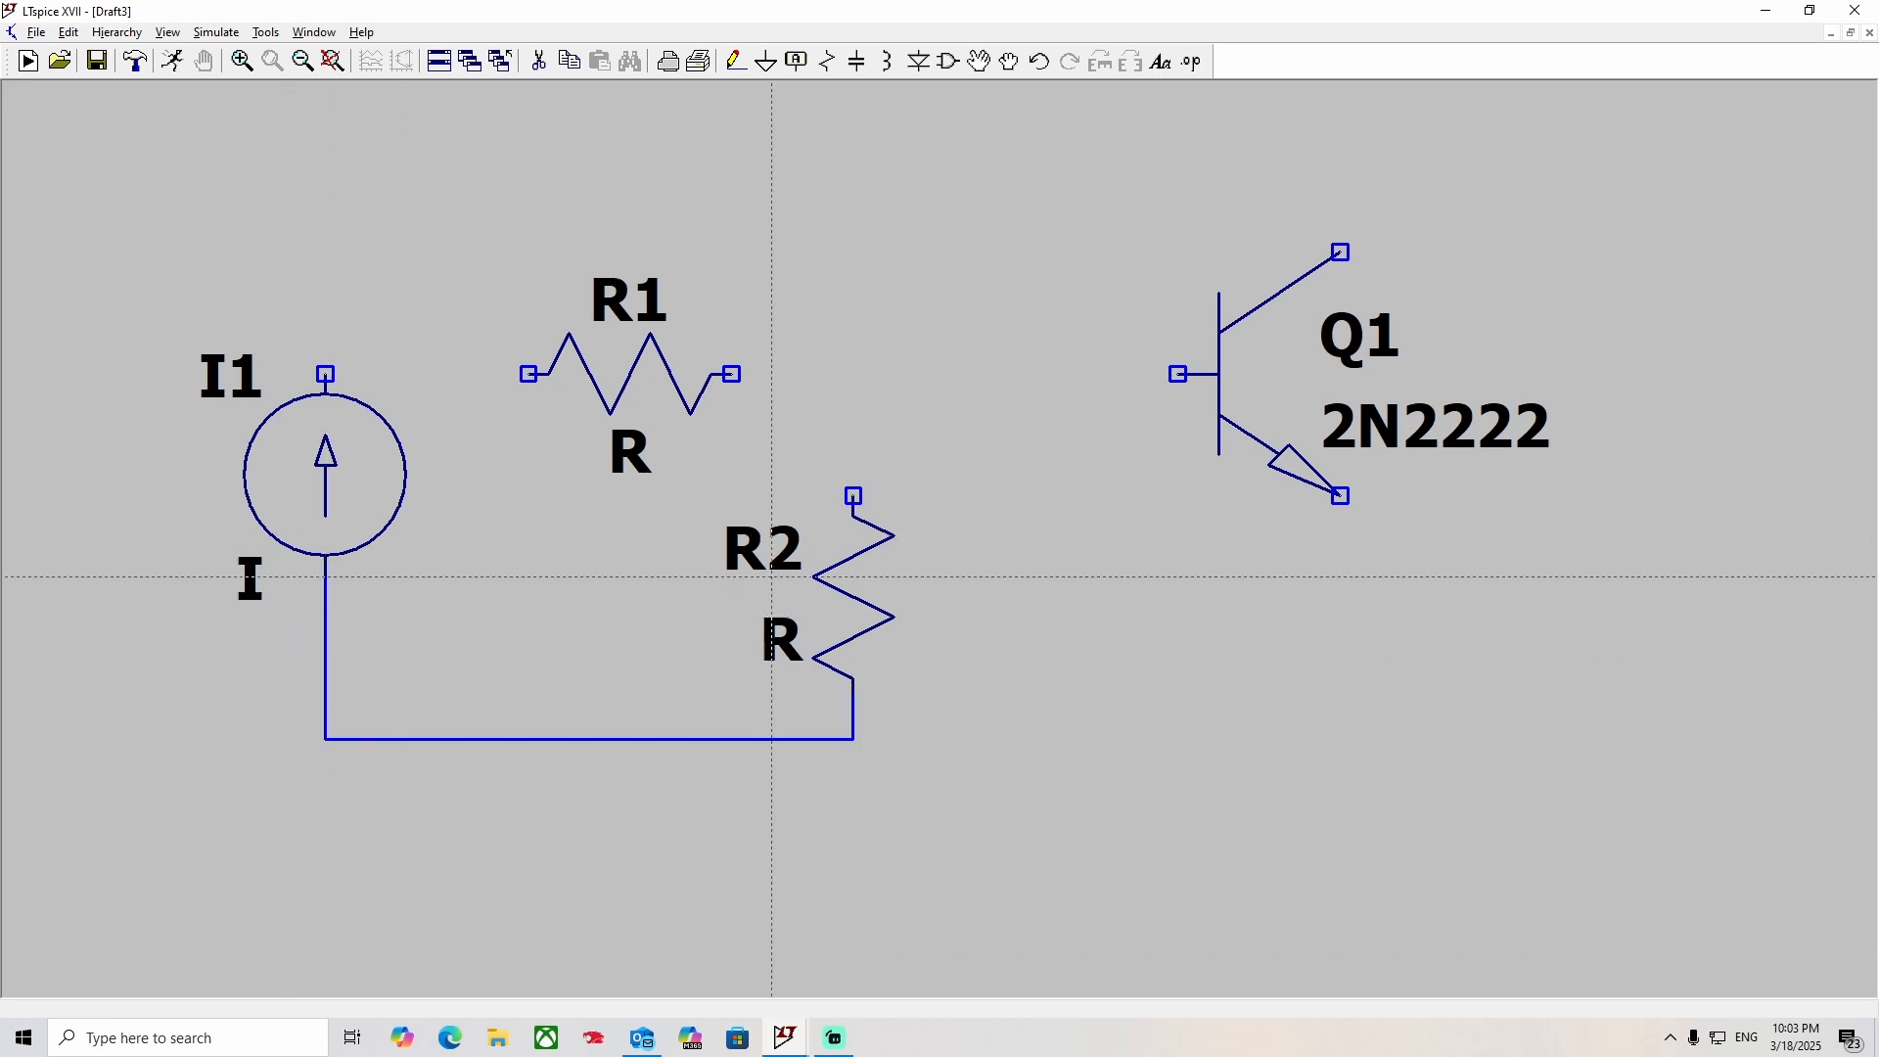
Wire current source I1 through R1 to the base of Q1, and connect the upper terminal of R2 to the base wire.
click(326, 374)
click(528, 374)
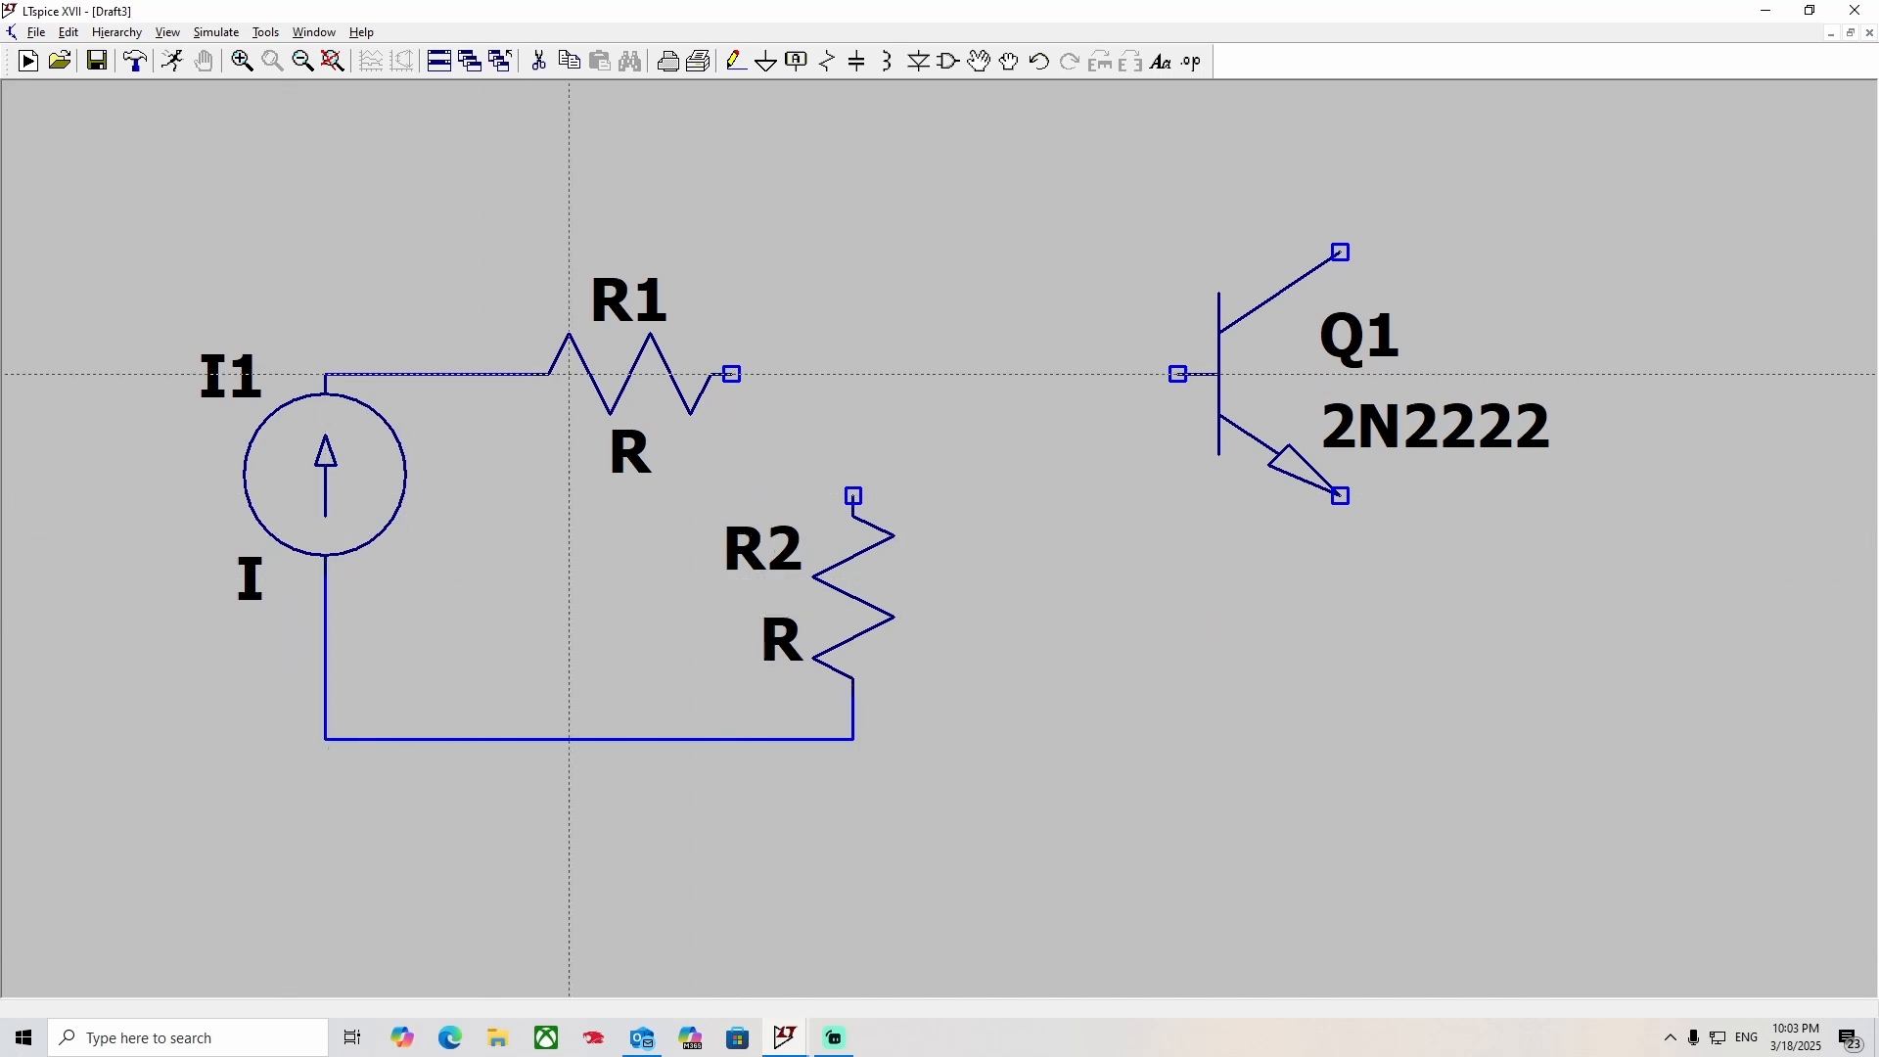
click(733, 374)
click(1179, 374)
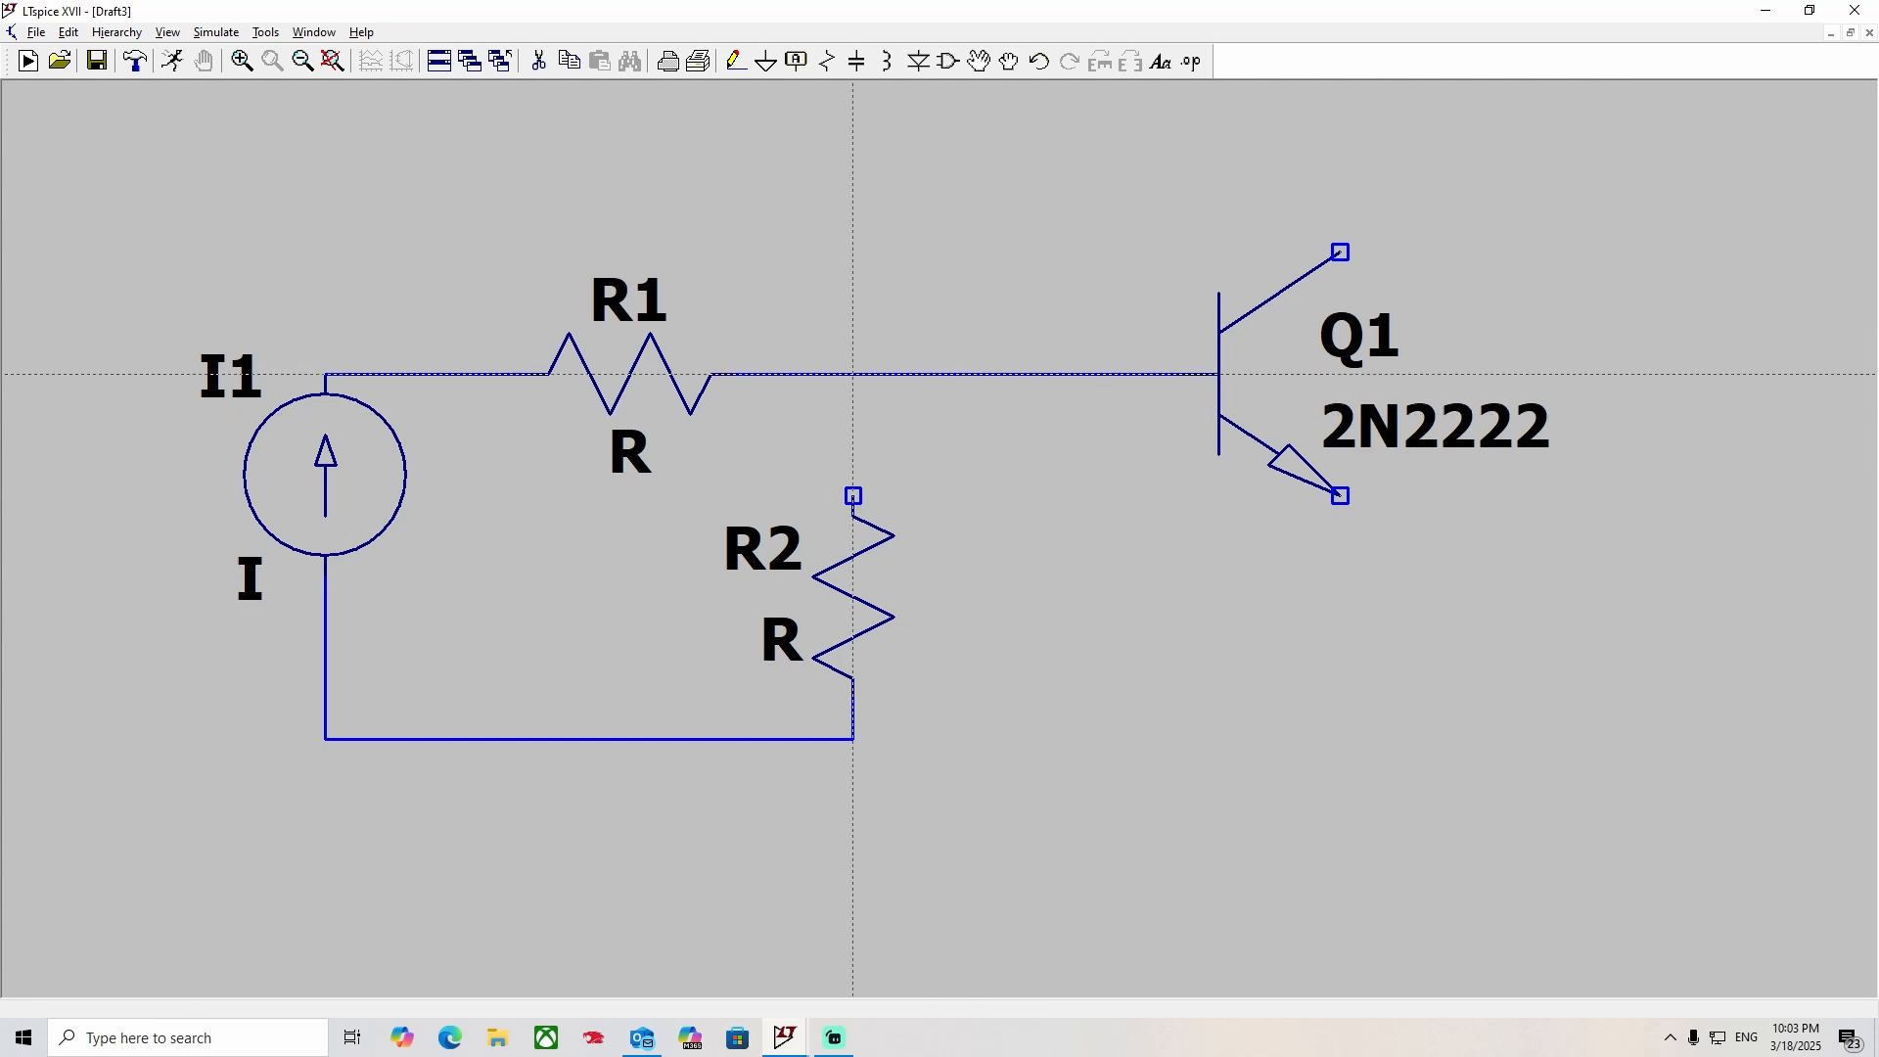
click(853, 374)
click(853, 496)
key(Escape)
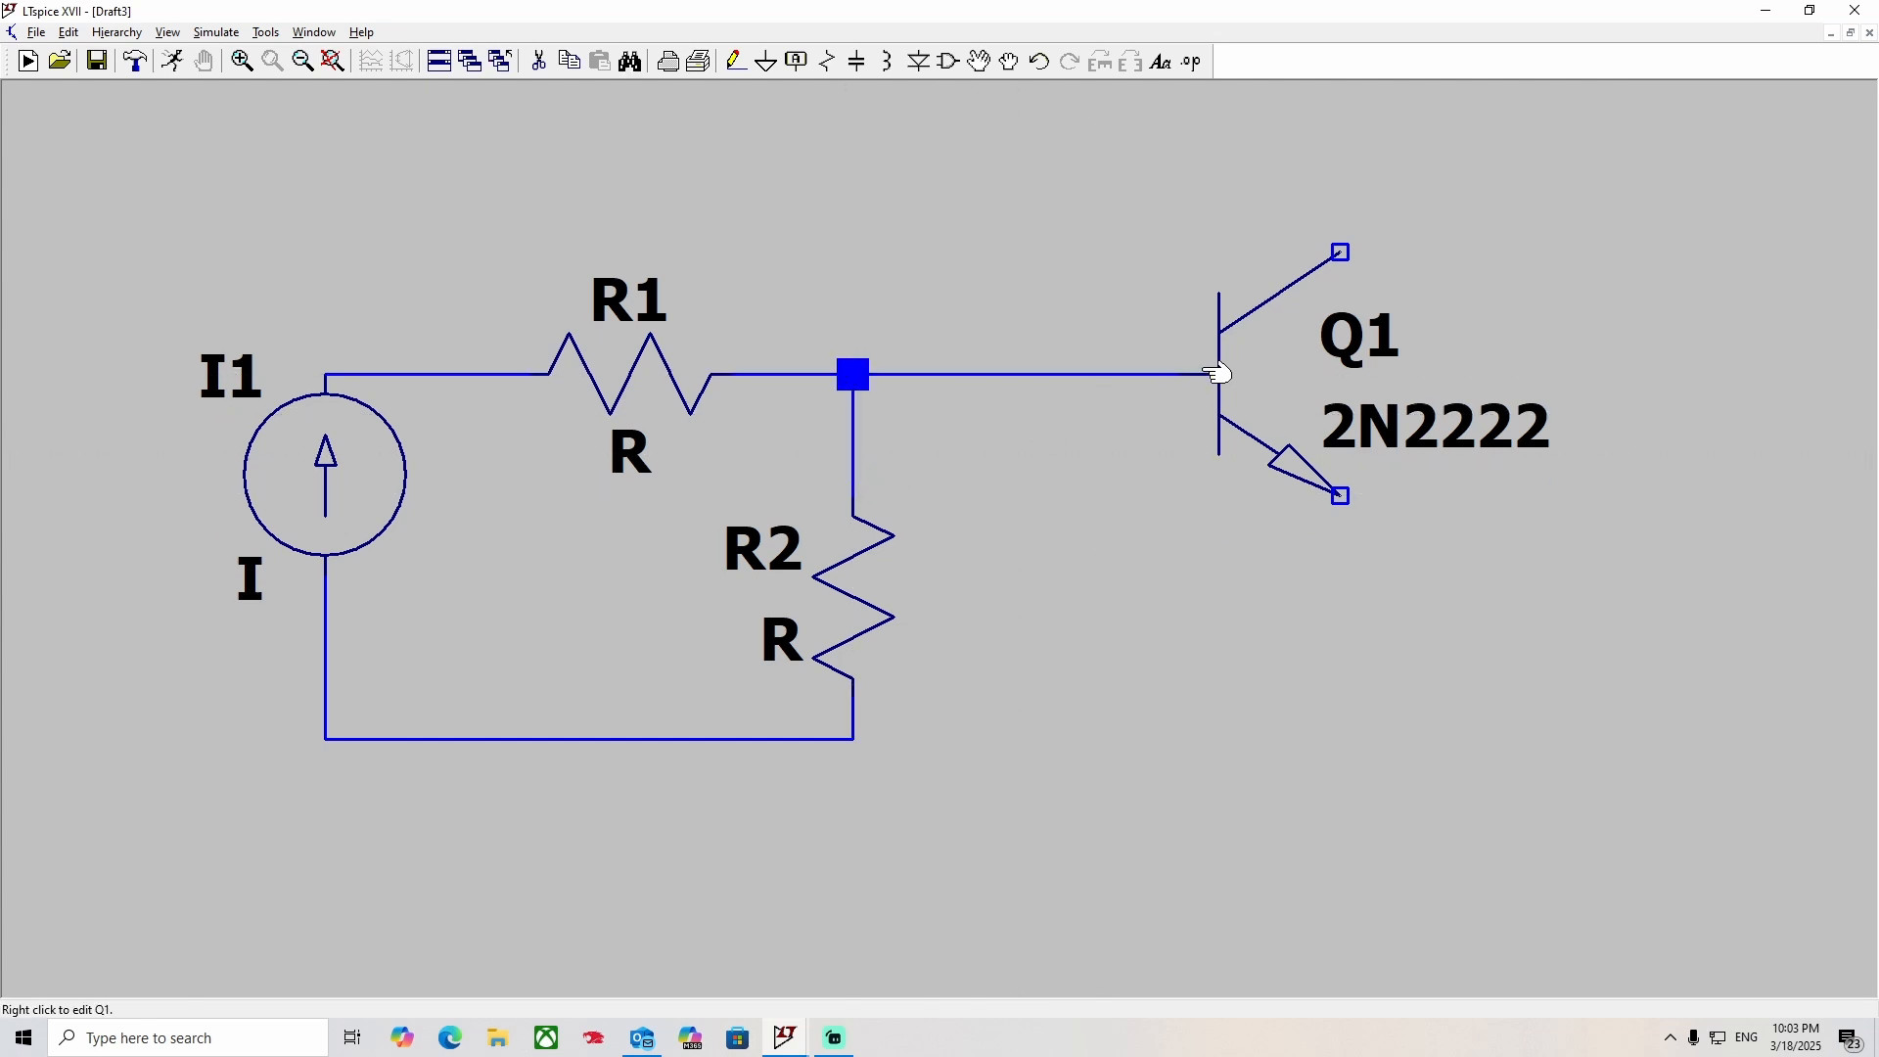
Set the resistance of R1 to 200k and that of R2 to 100k.
right_click(598, 381)
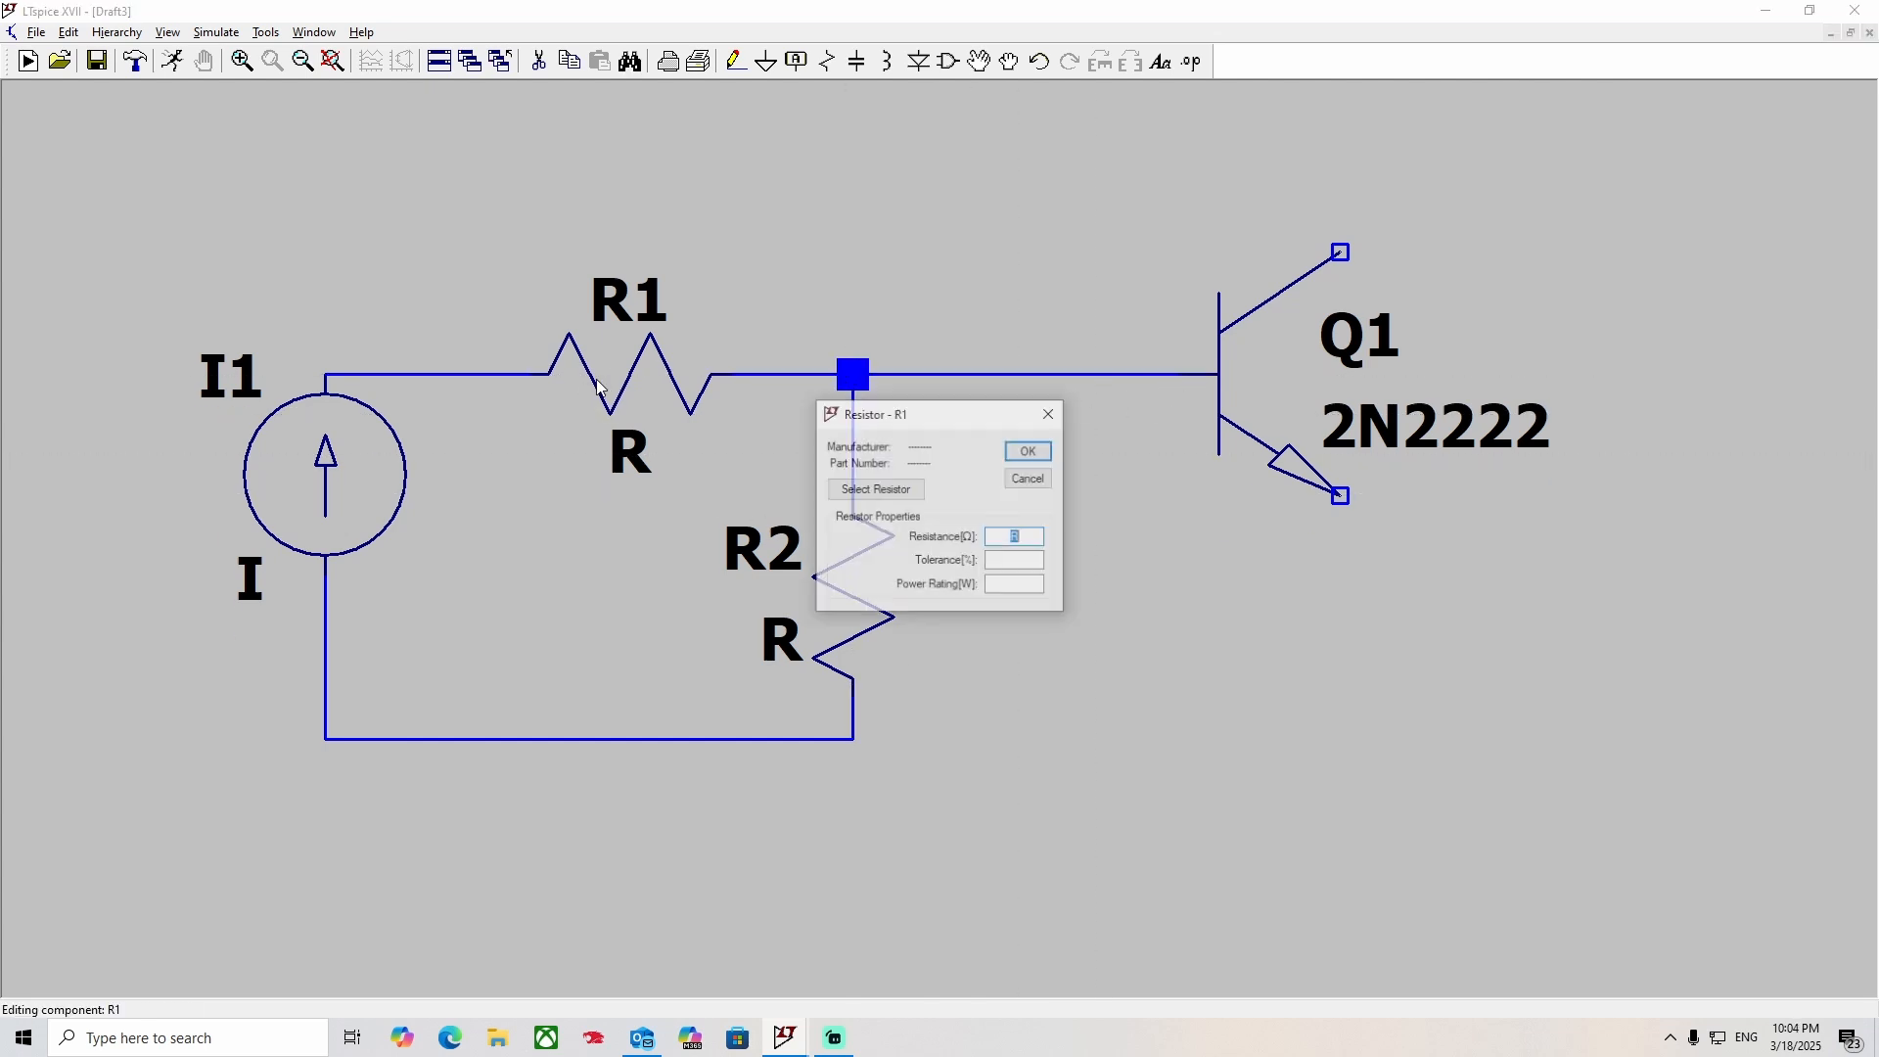
text(200k)
key(Return)
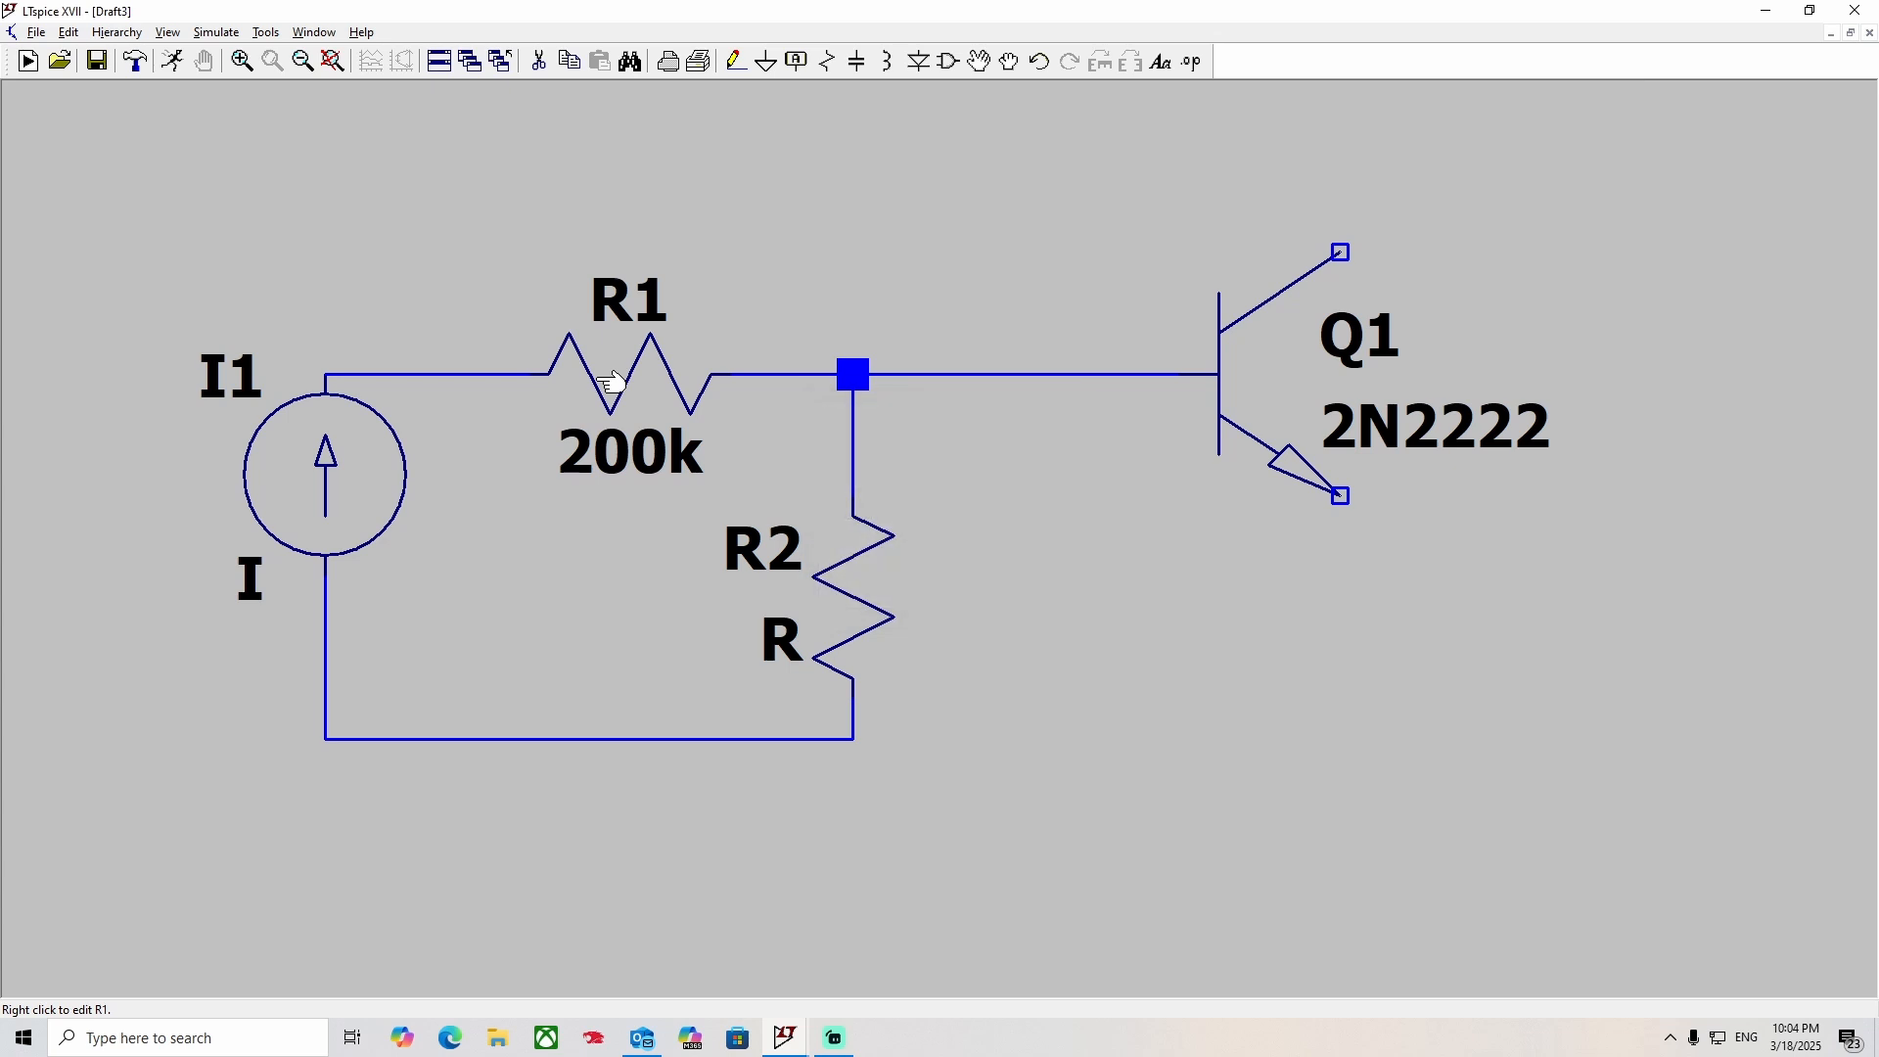
right_click(878, 585)
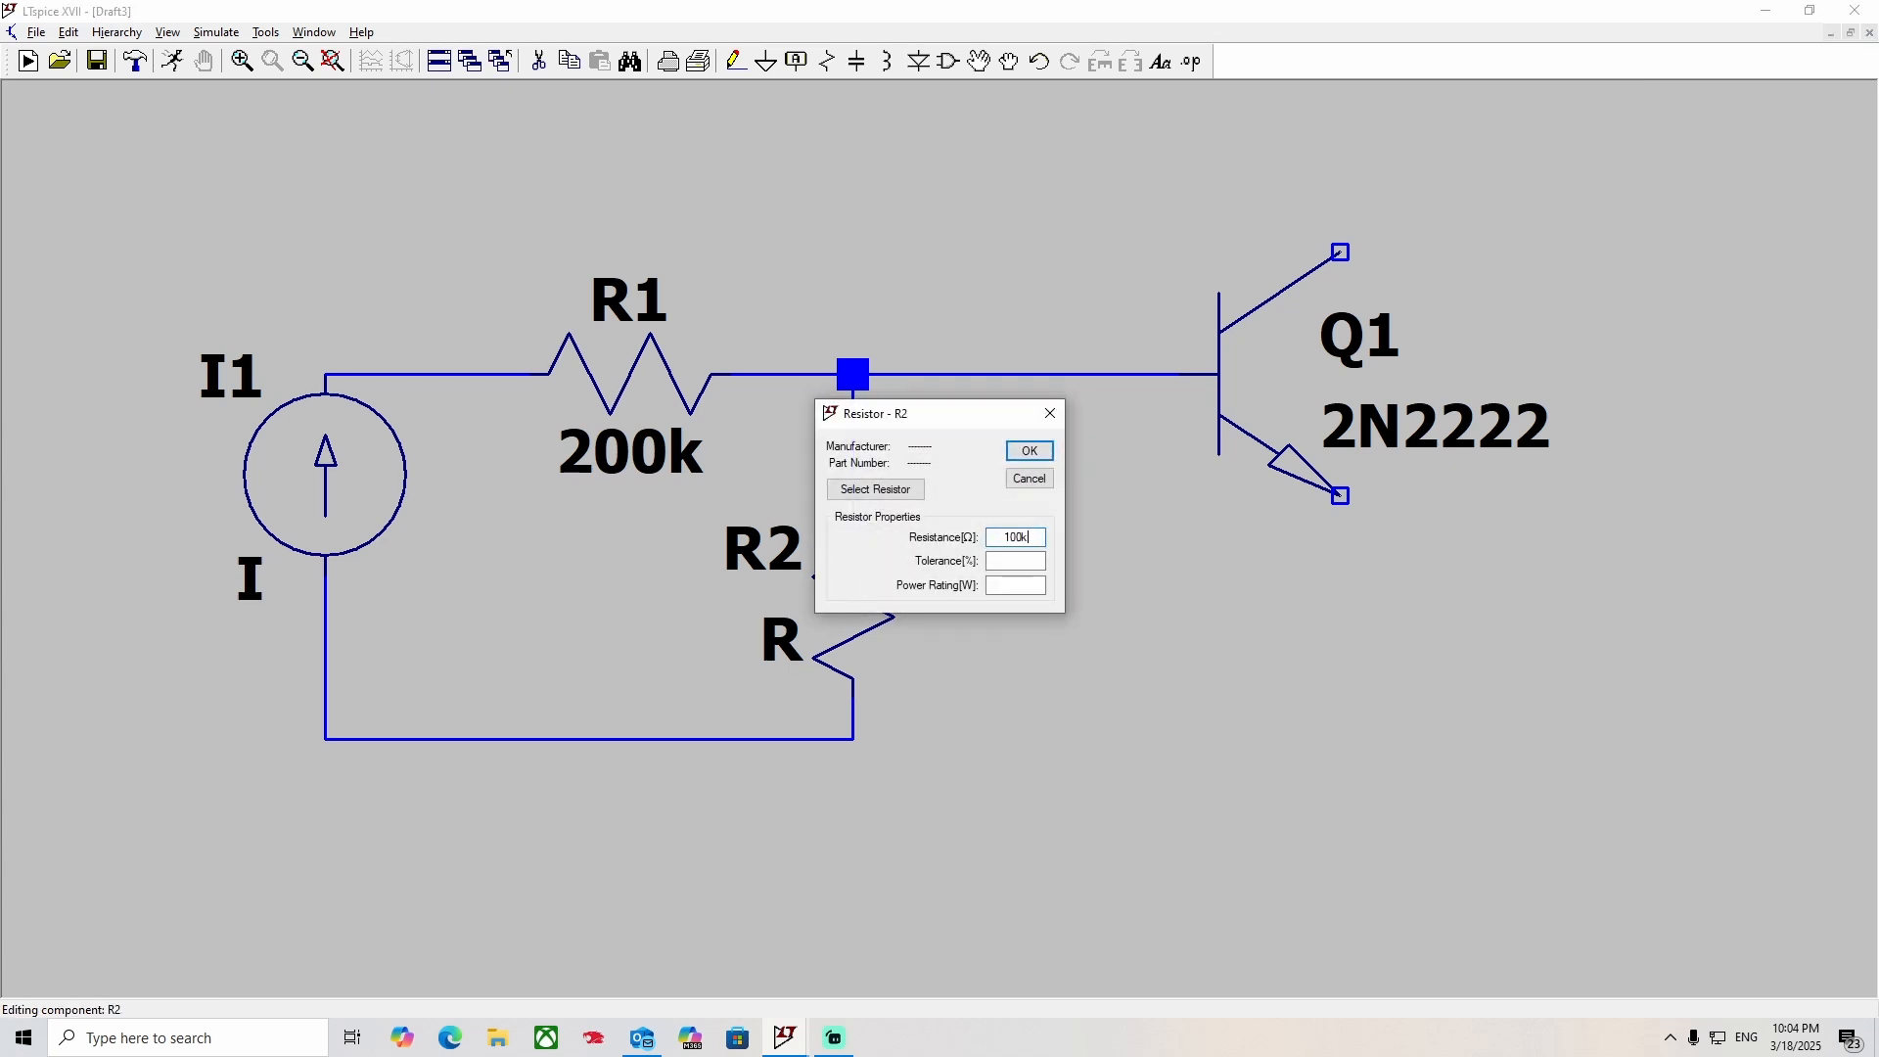
text(100k)
key(Return)
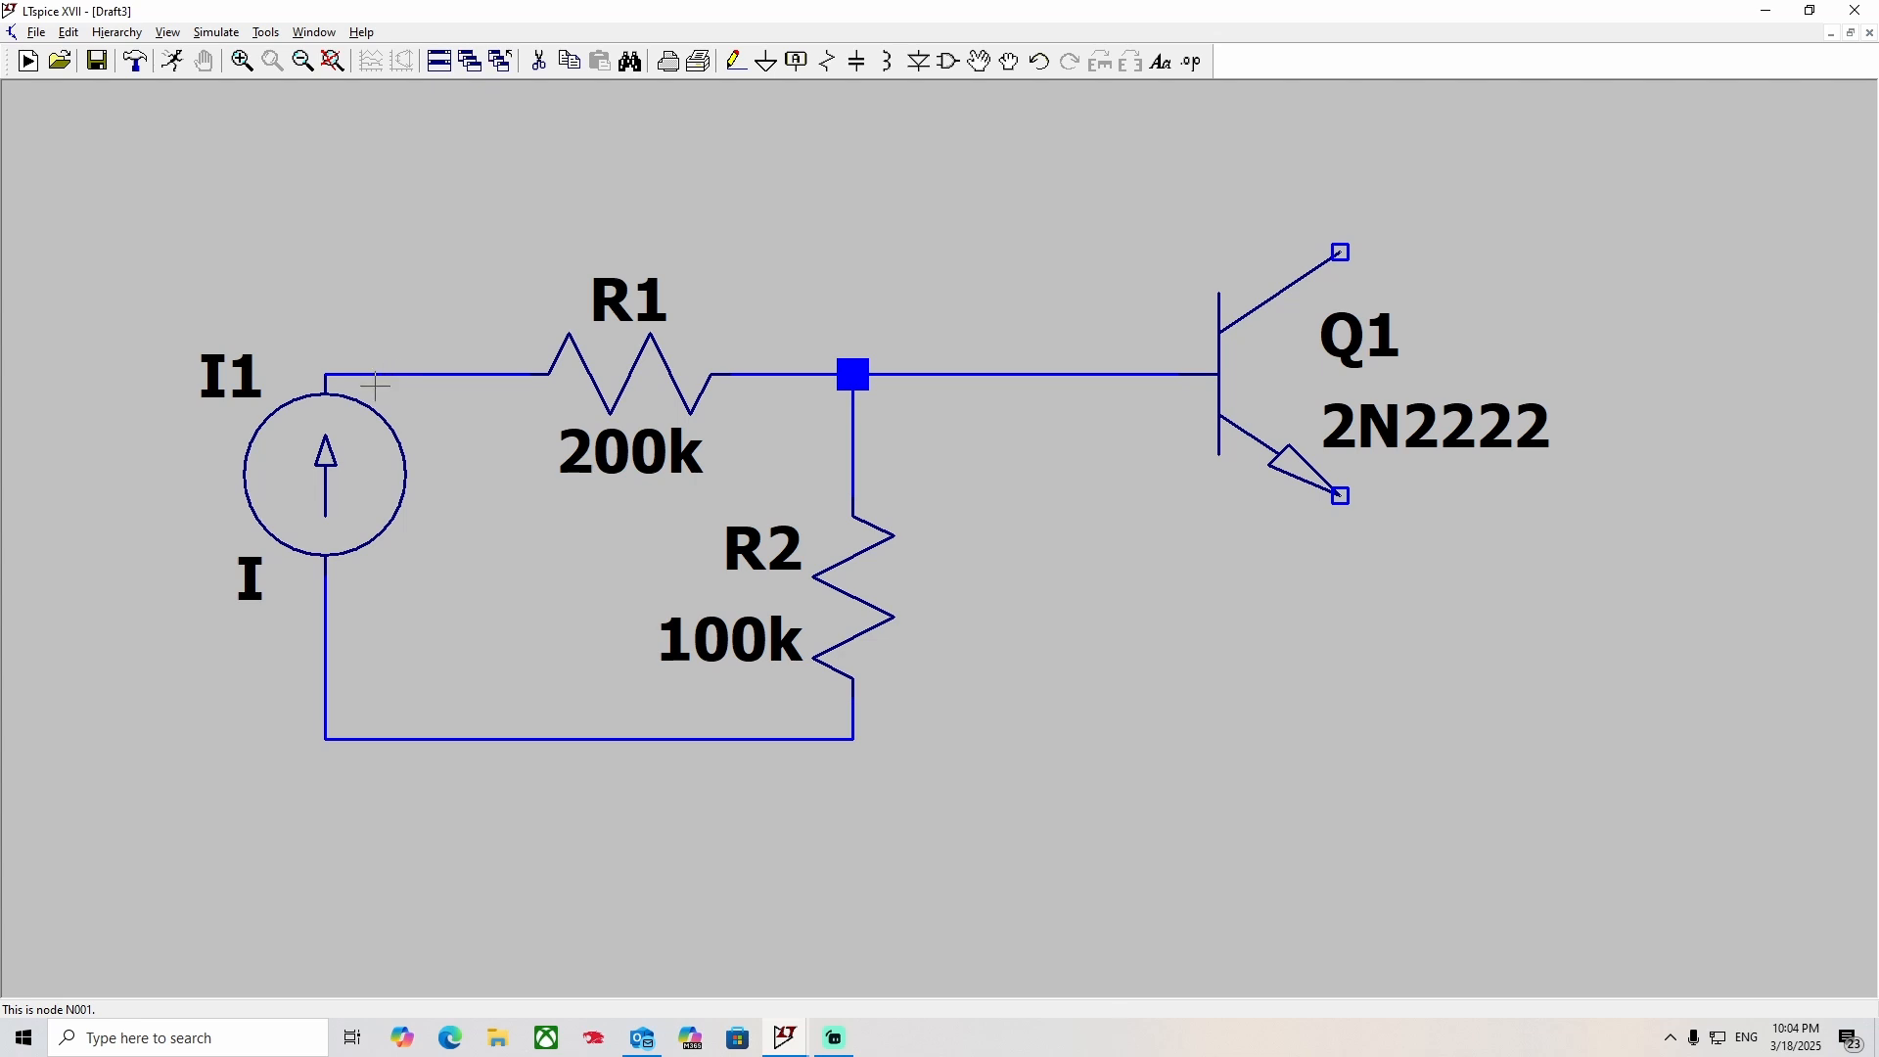
Set the DC value of current source I1 to 0 A.
right_click(324, 448)
text(0)
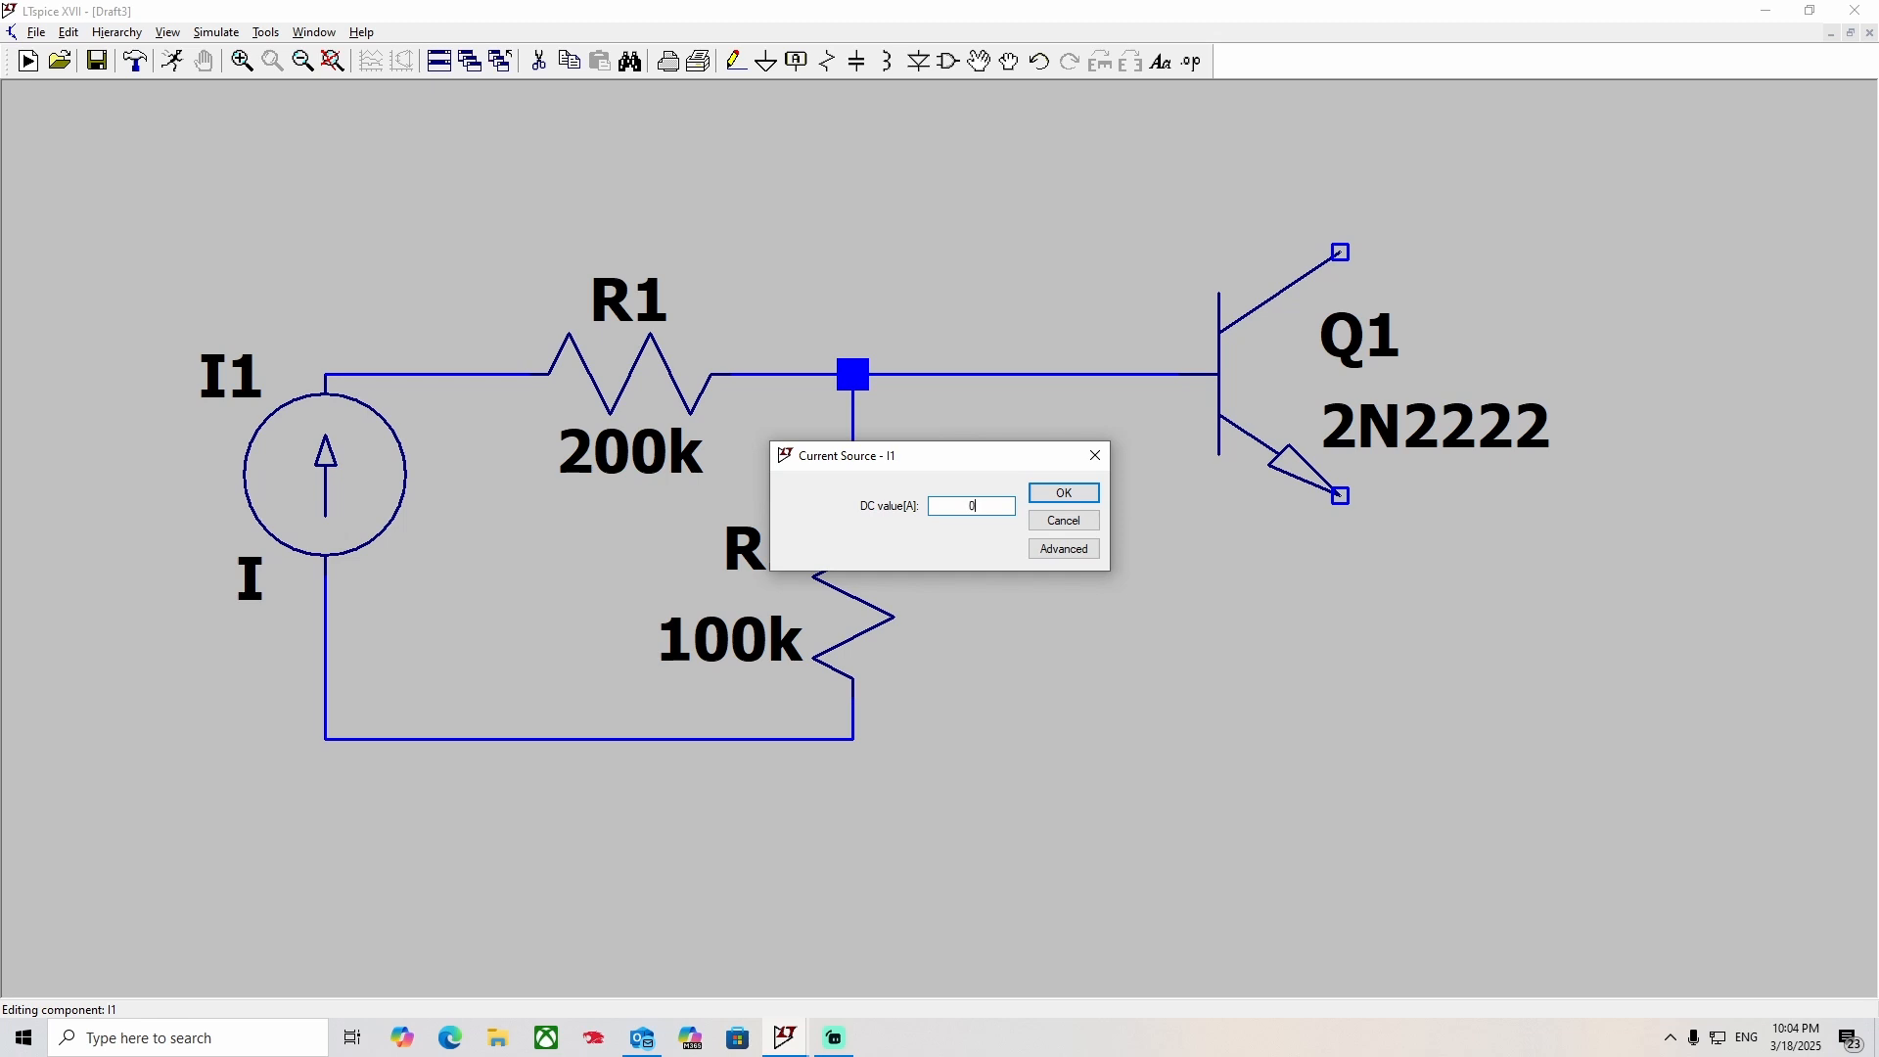
click(1065, 493)
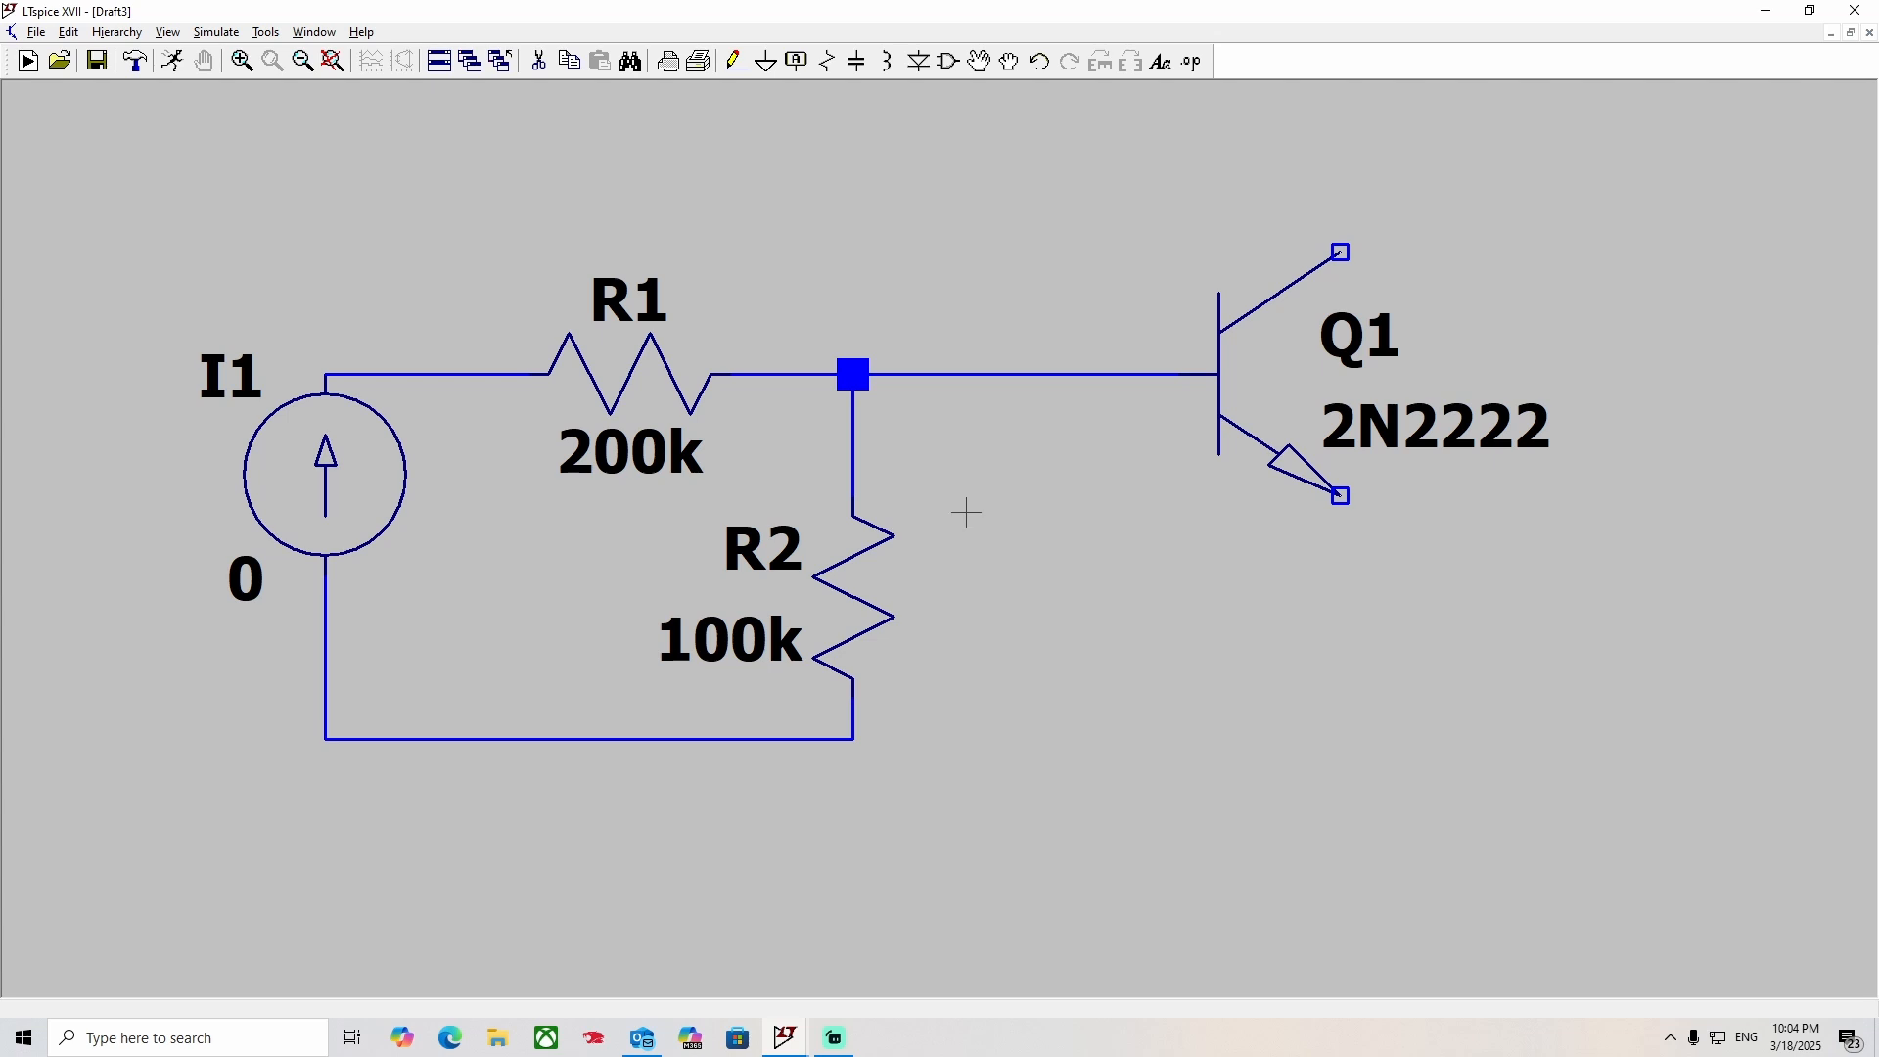
Wire the junction below R2 to the emitter of Q1.
key(F3)
click(746, 739)
click(1233, 739)
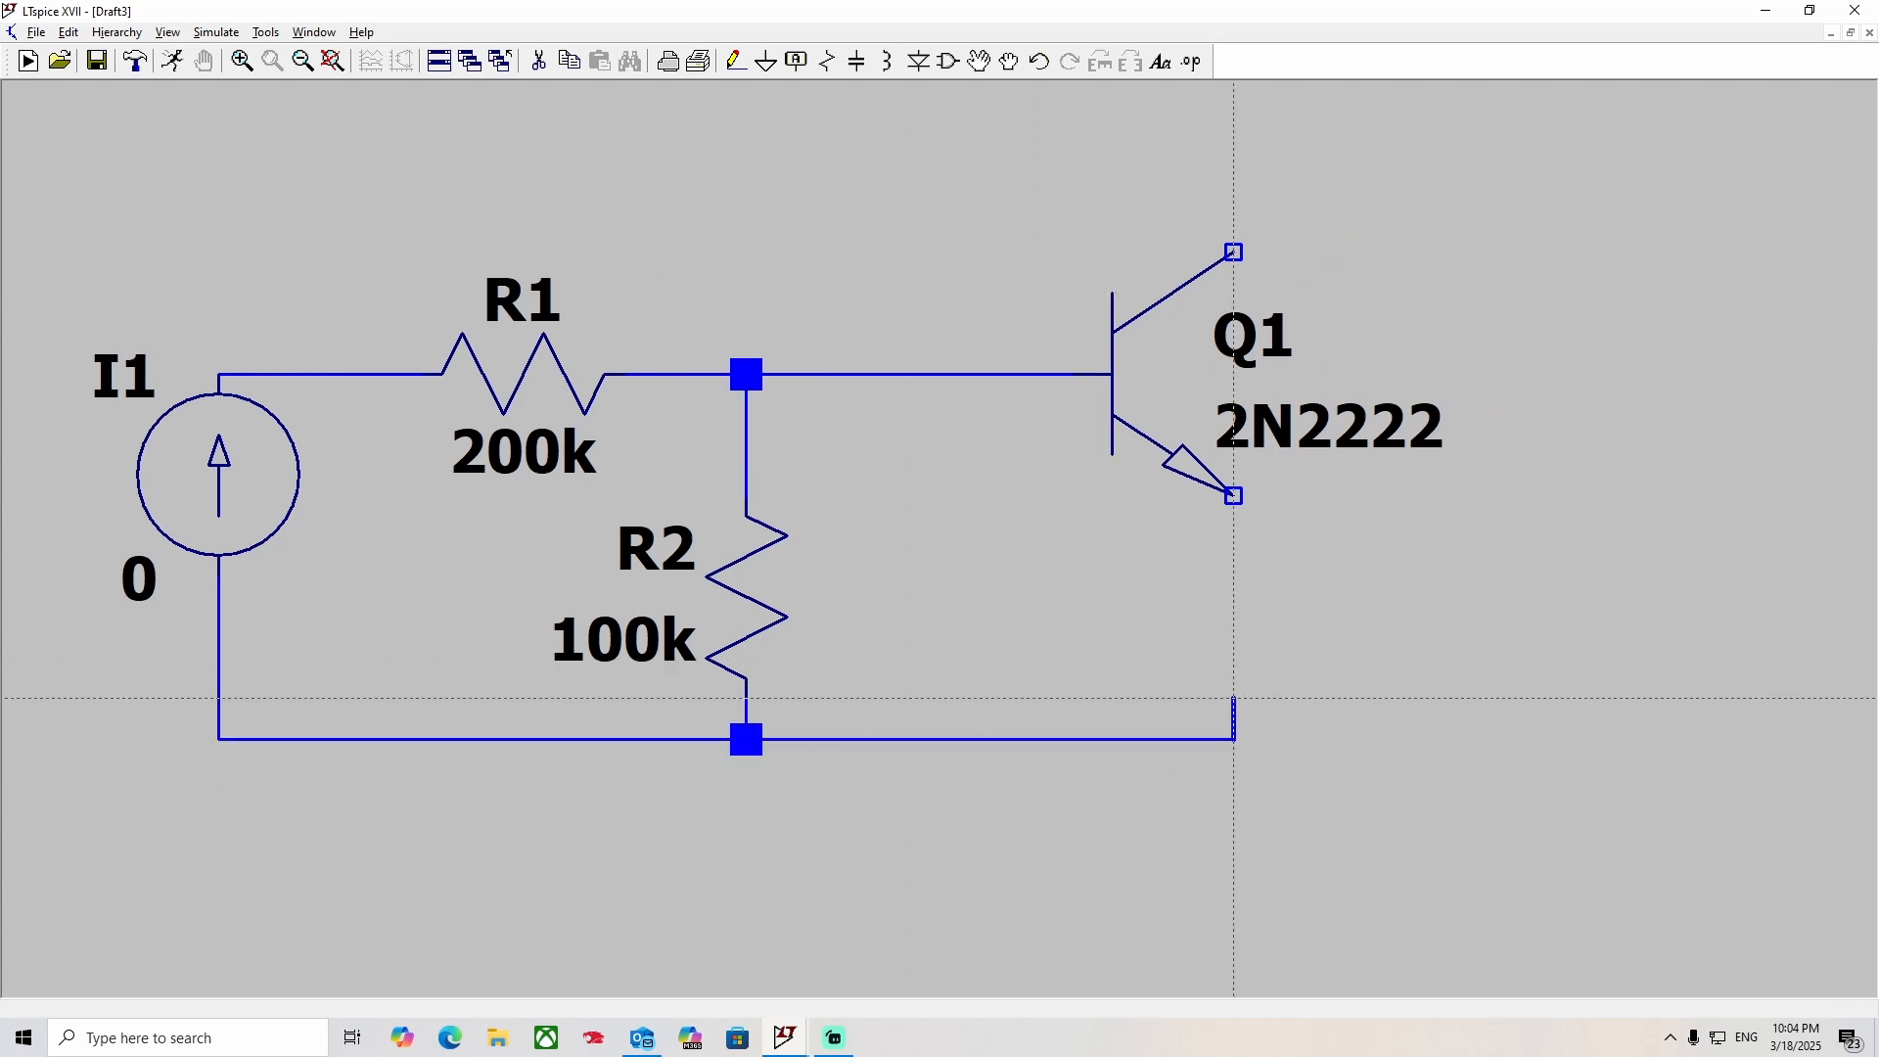
click(1233, 495)
Place a ground symbol below R2 and wire it to the junction on the lower rail.
key(g)
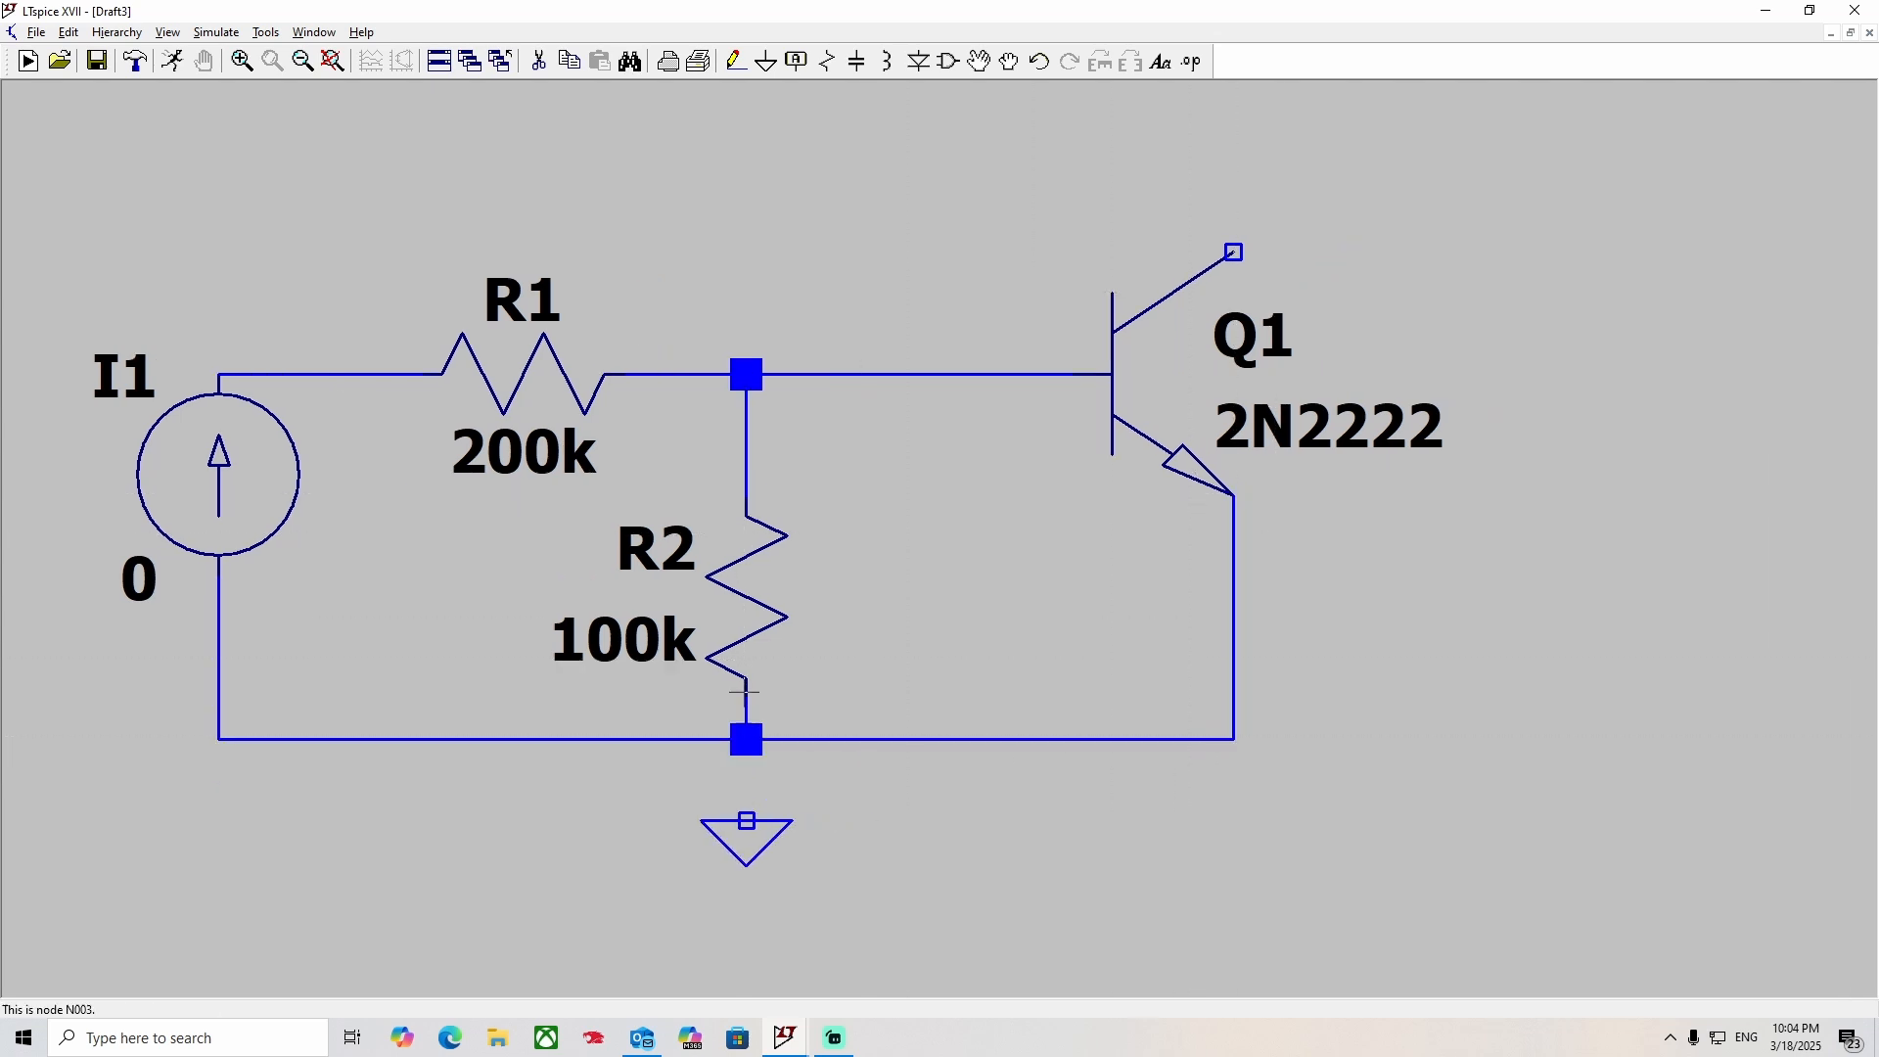
key(F3)
click(746, 739)
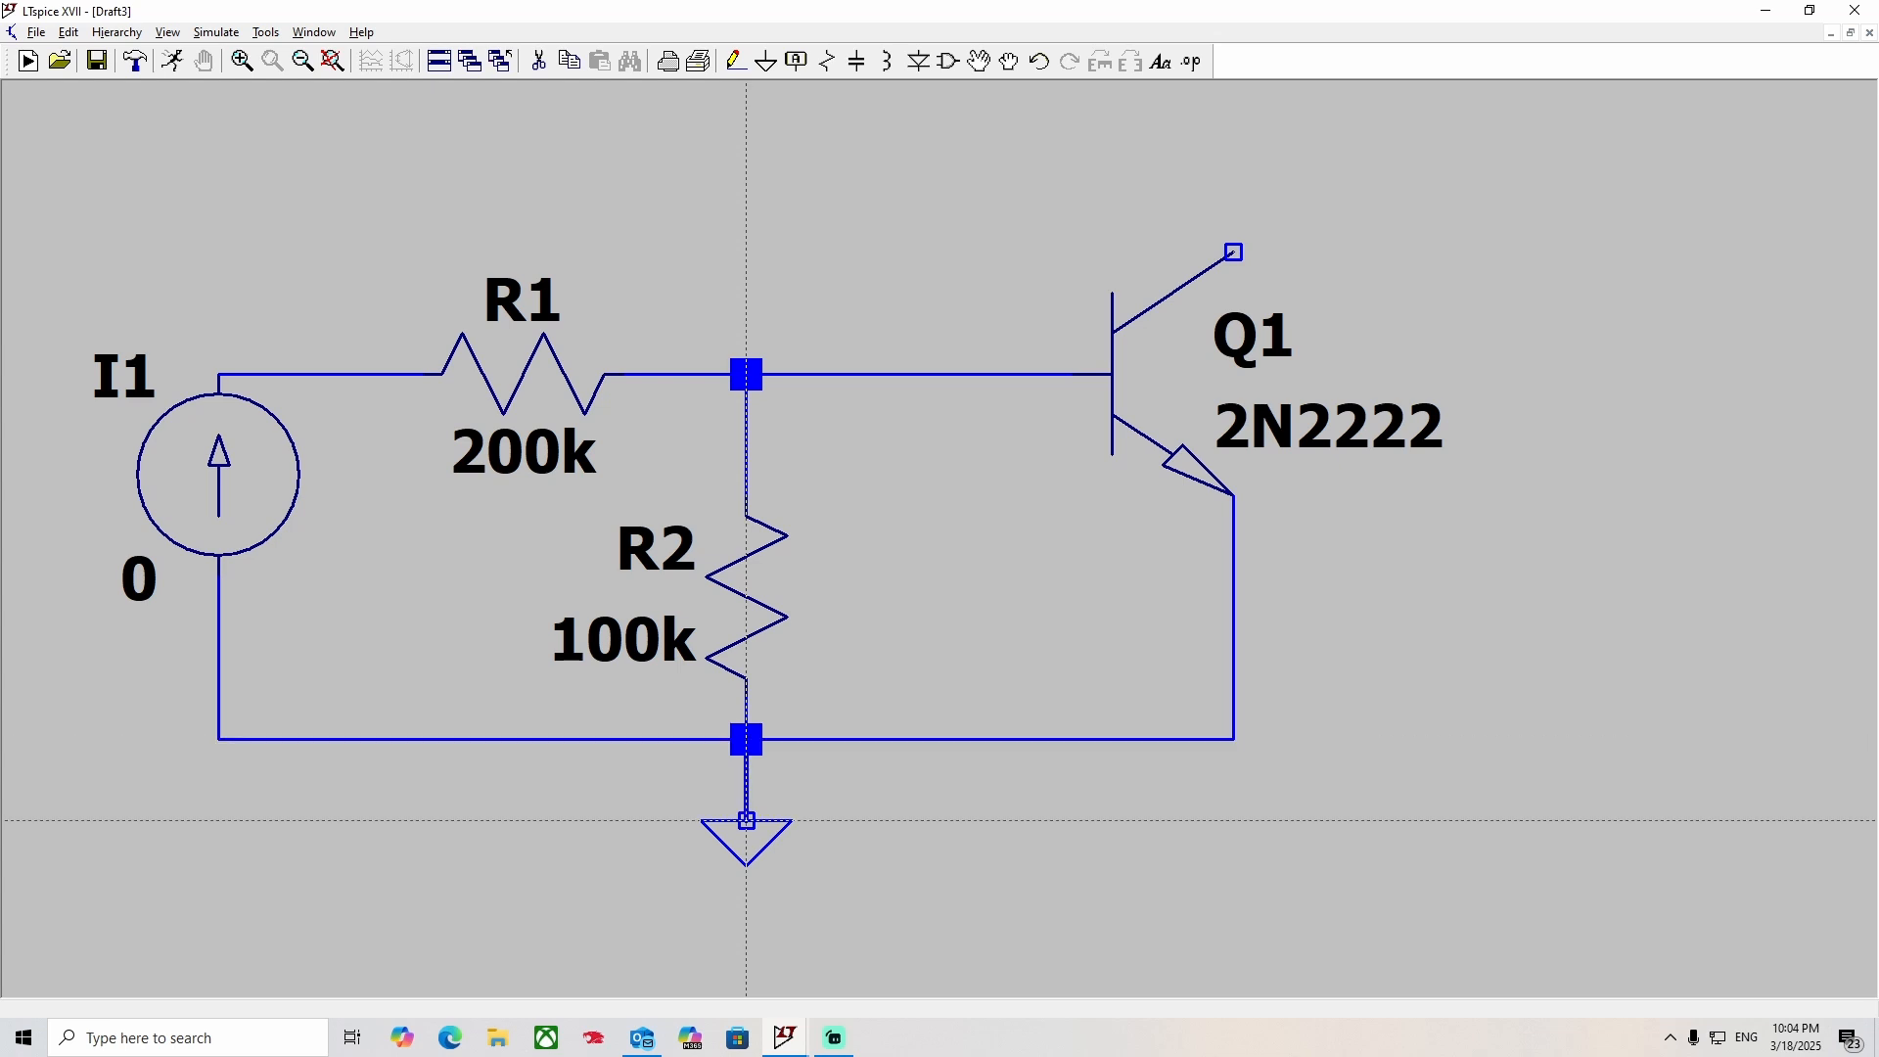
click(746, 821)
key(Escape)
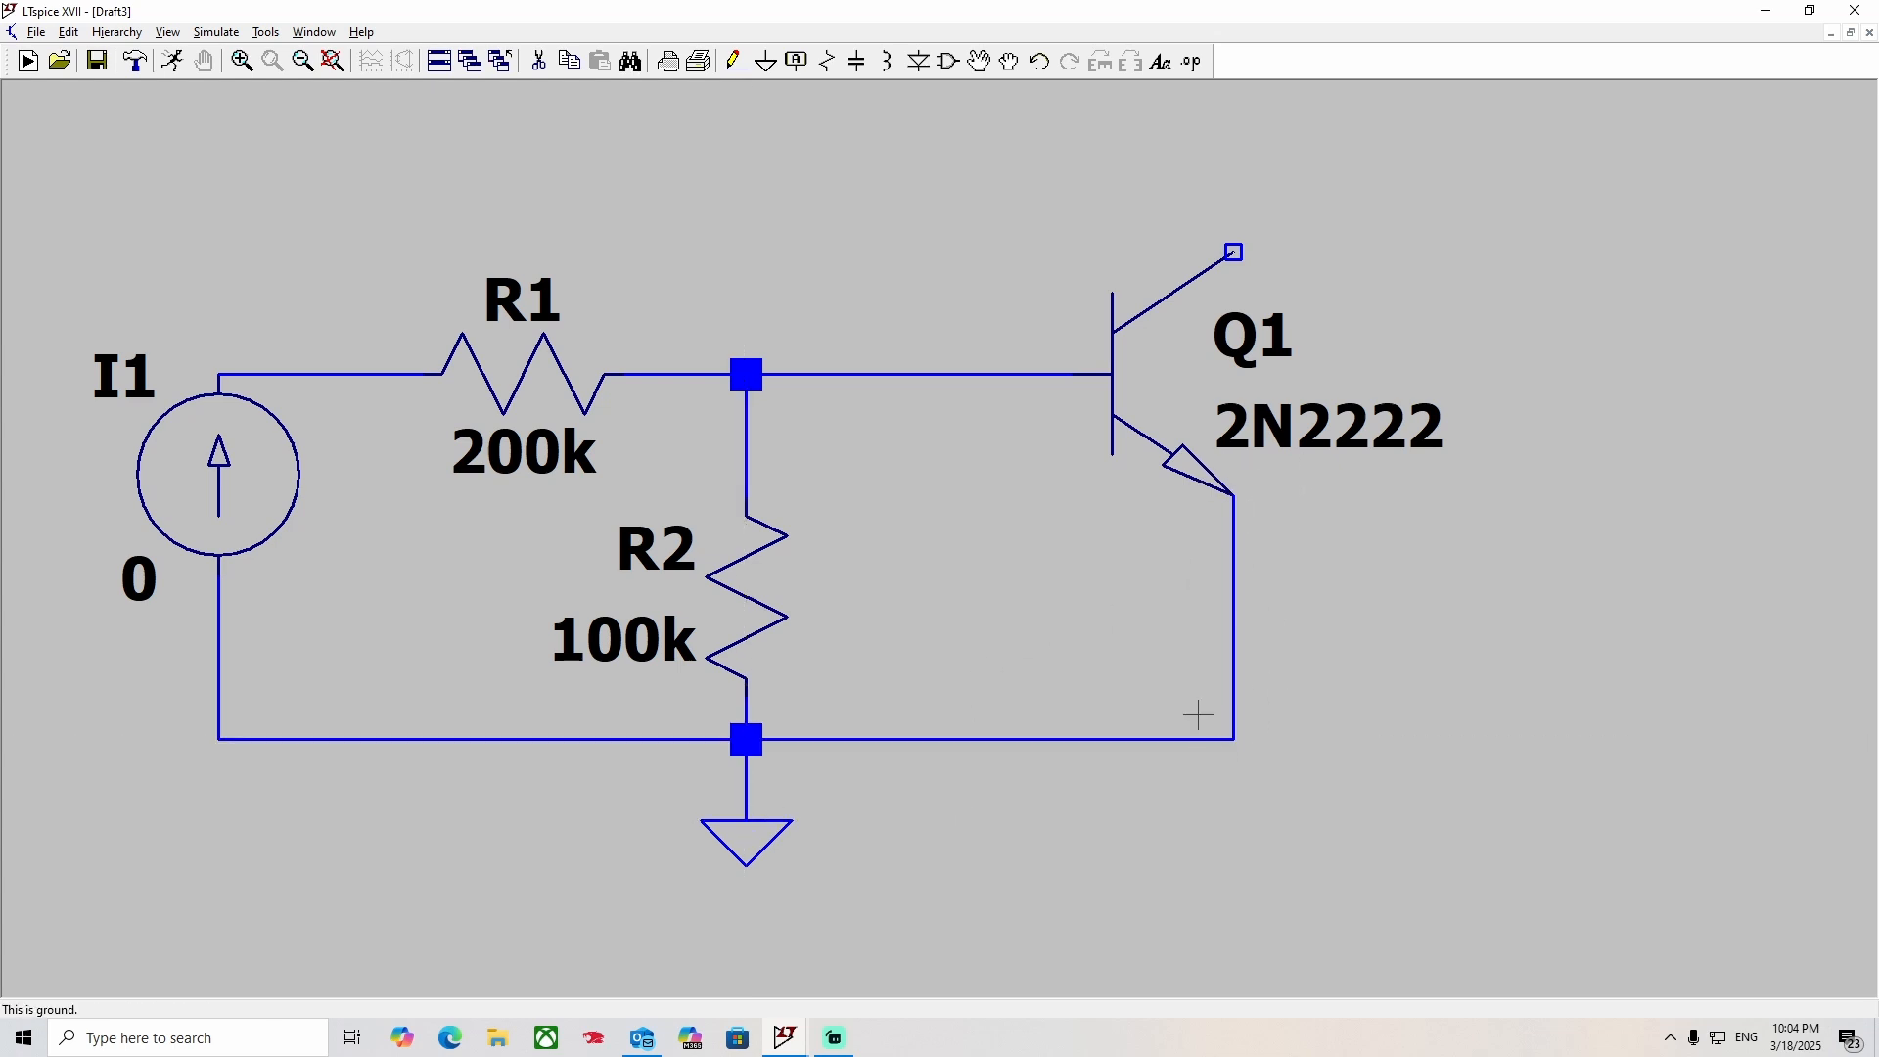
Place a voltage source to the right of transistor Q1 and set its DC value to 16 V.
scroll(1011, 562, down, 2)
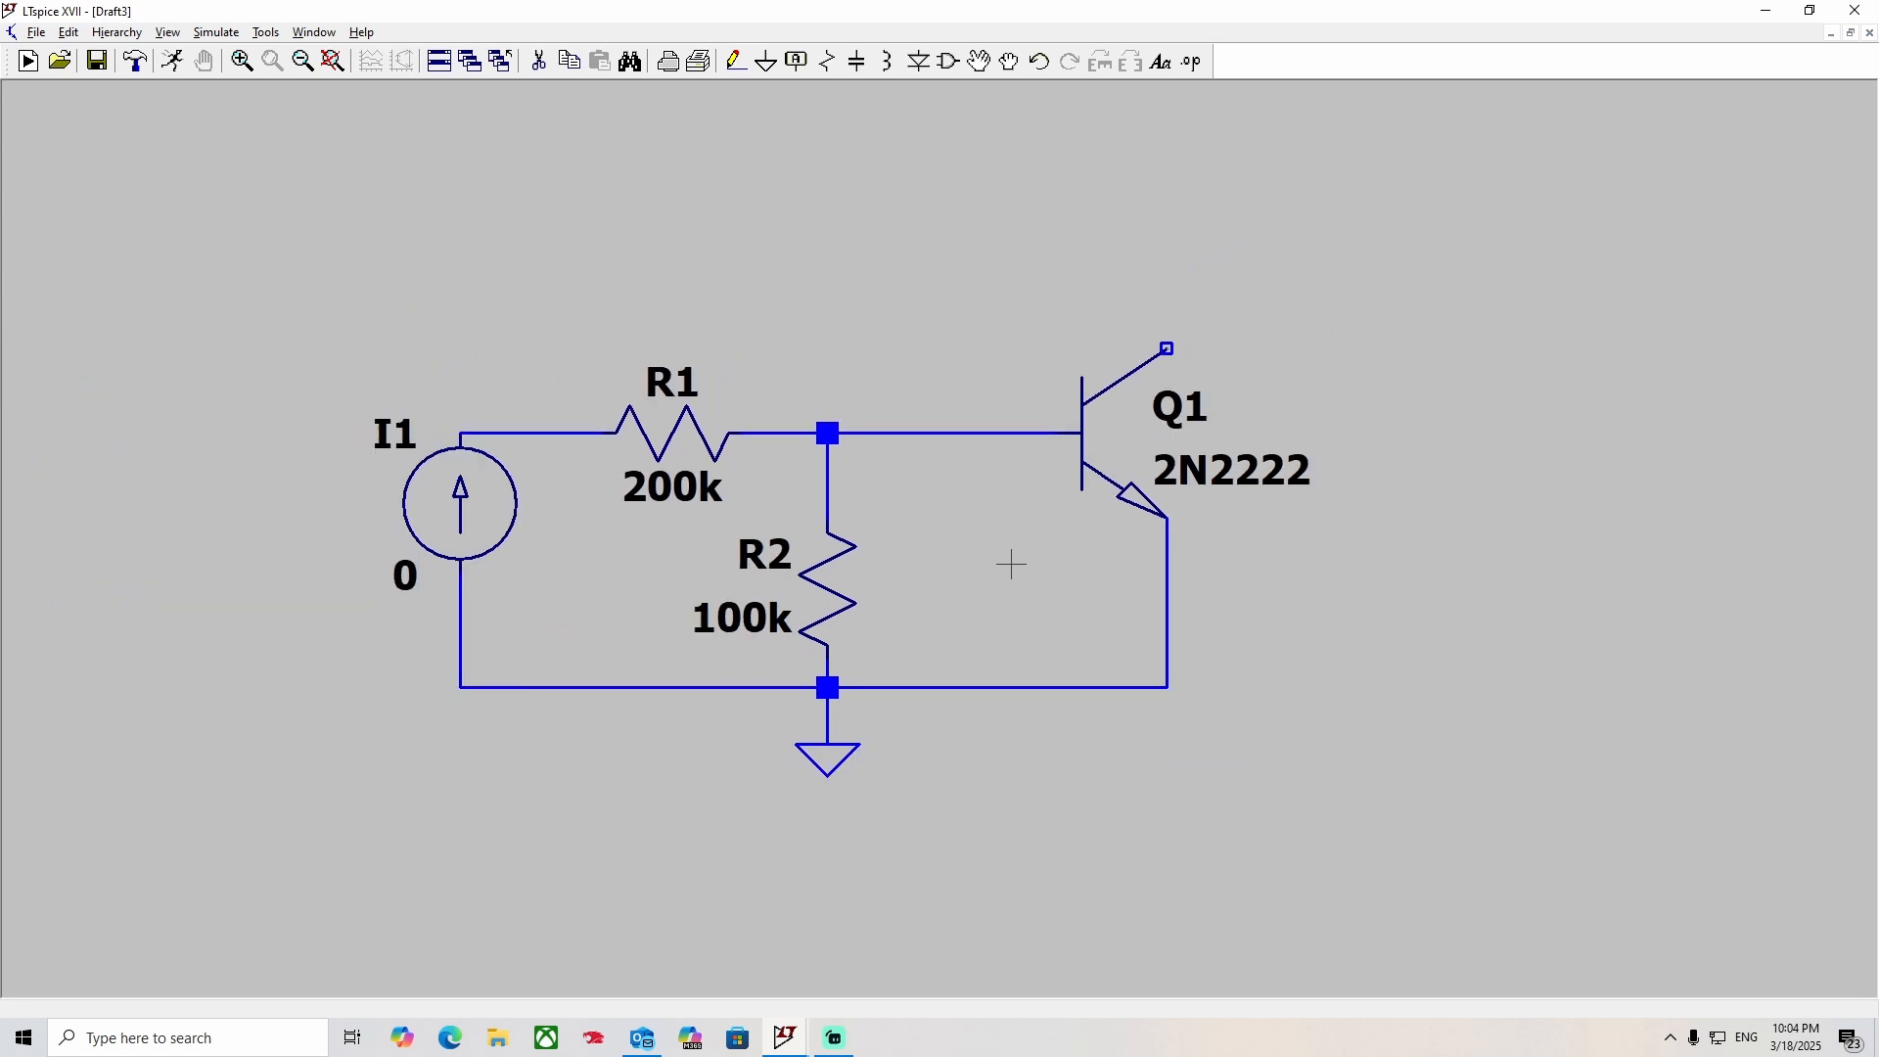
drag(1011, 564, 957, 596)
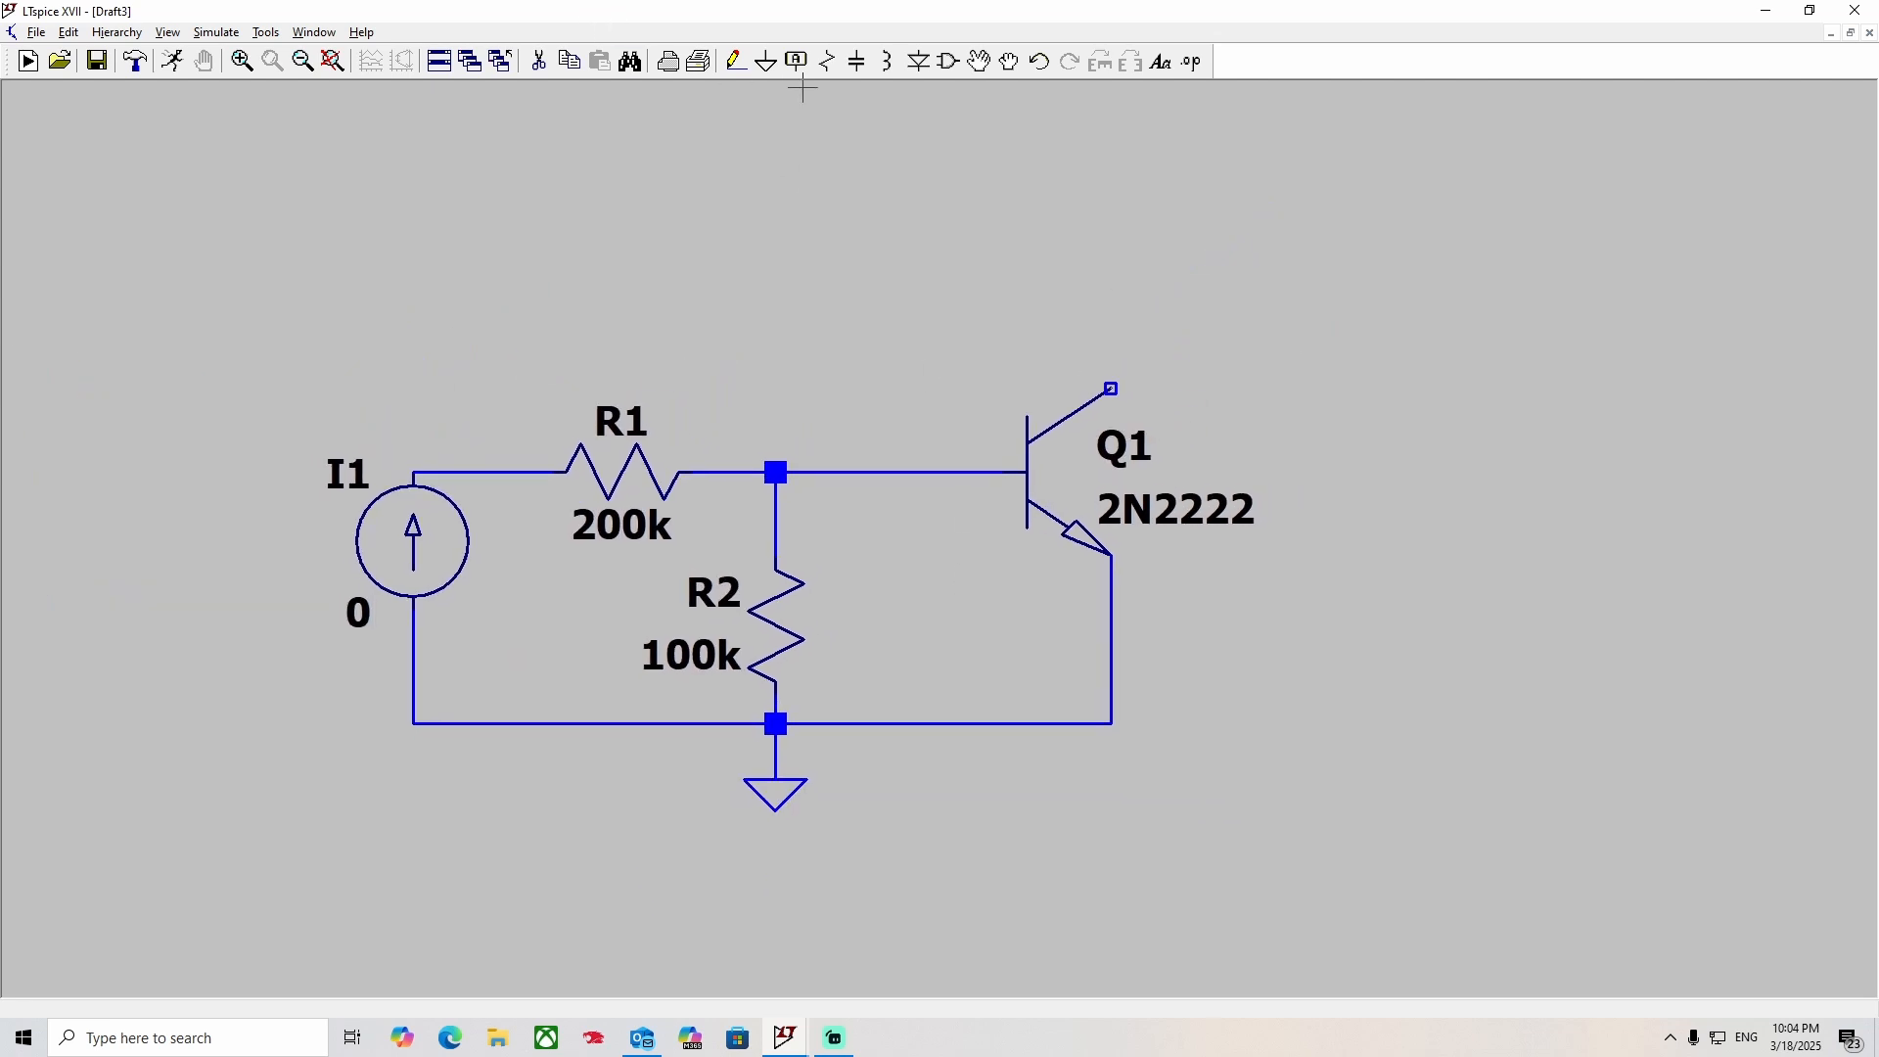
click(955, 61)
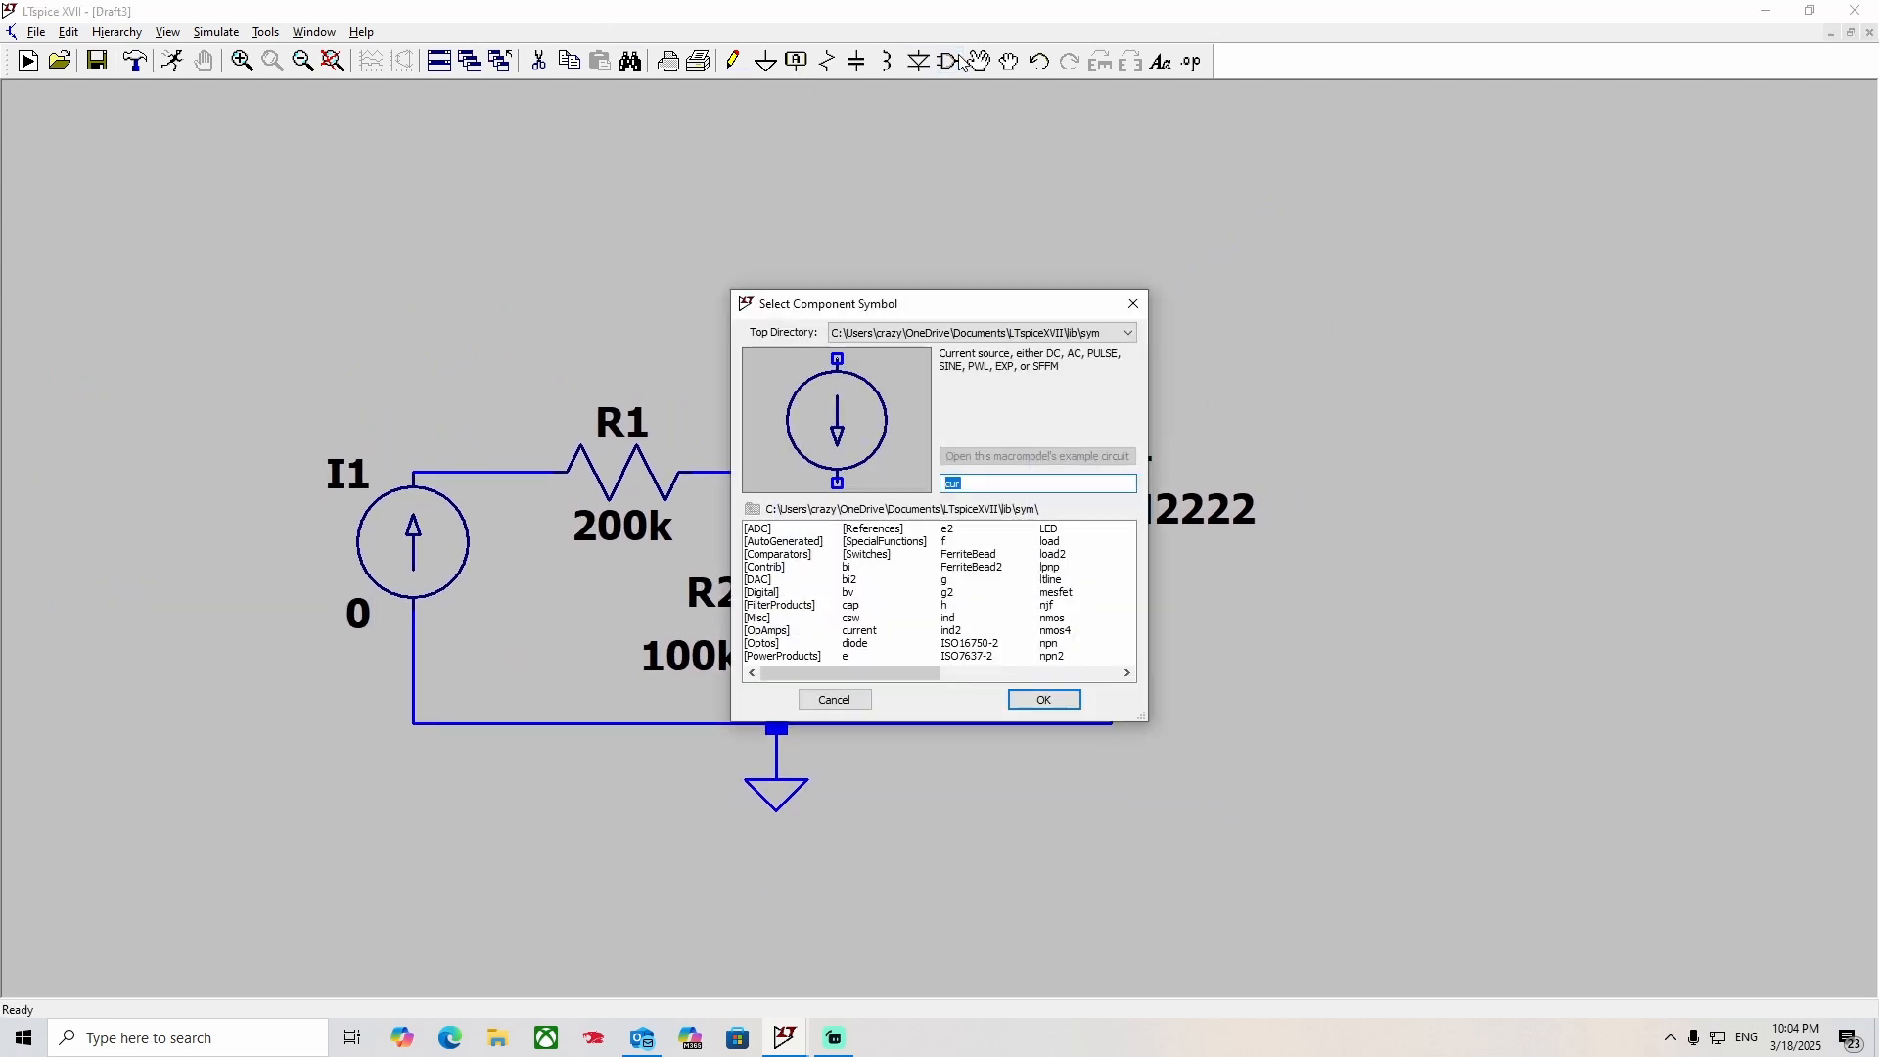
text(vol)
key(Return)
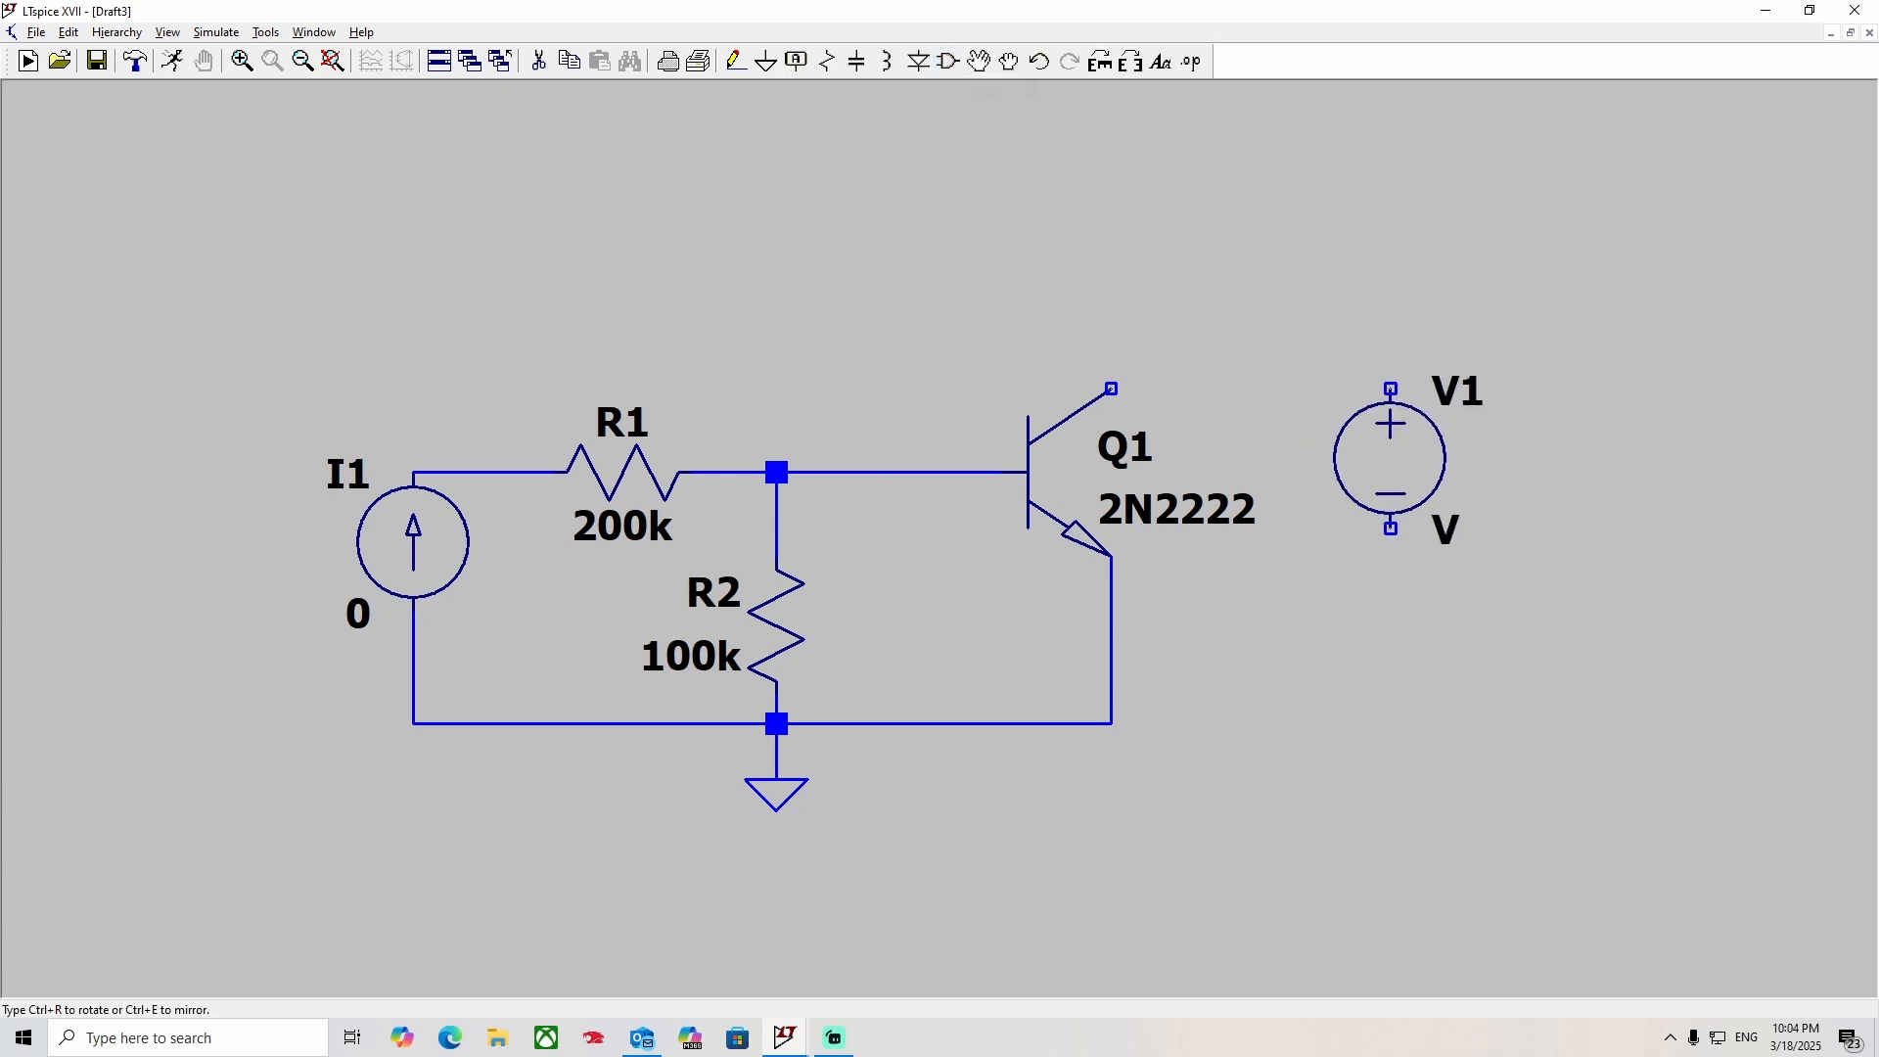
click(1391, 570)
right_click(1391, 569)
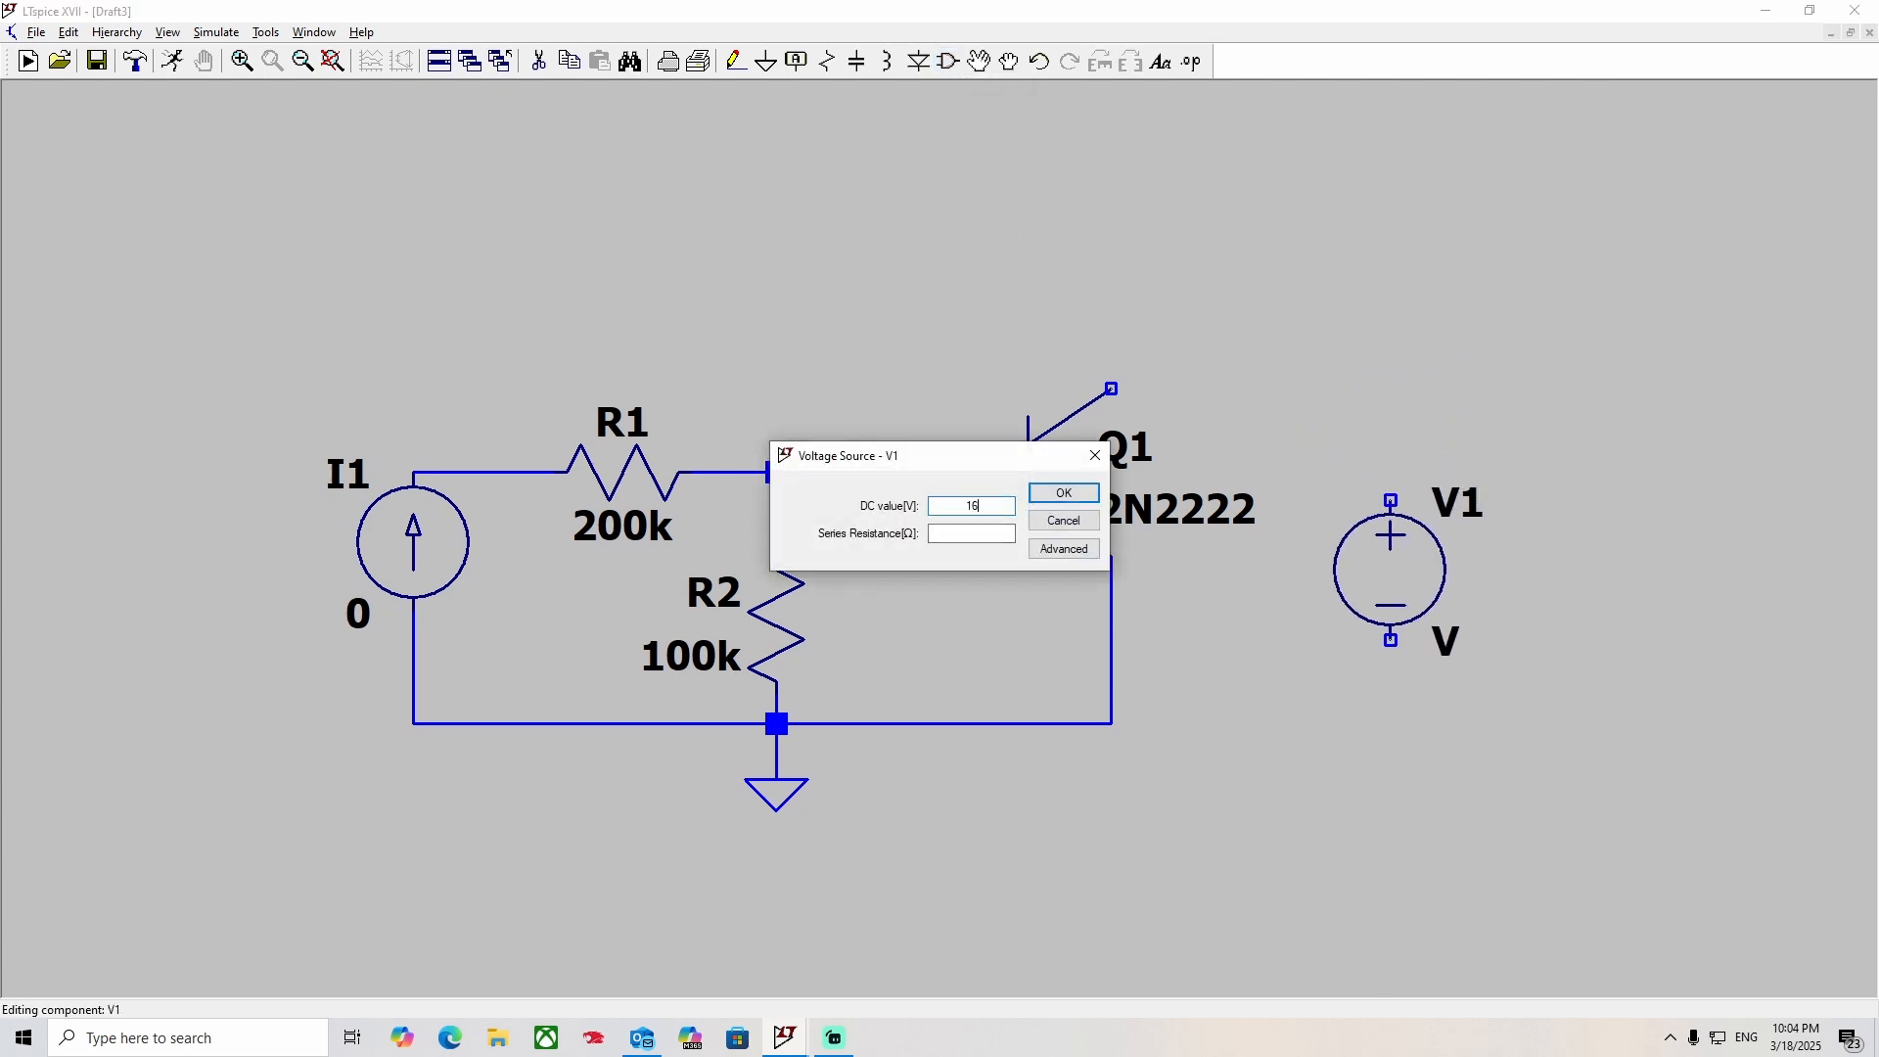
text(16)
click(1087, 493)
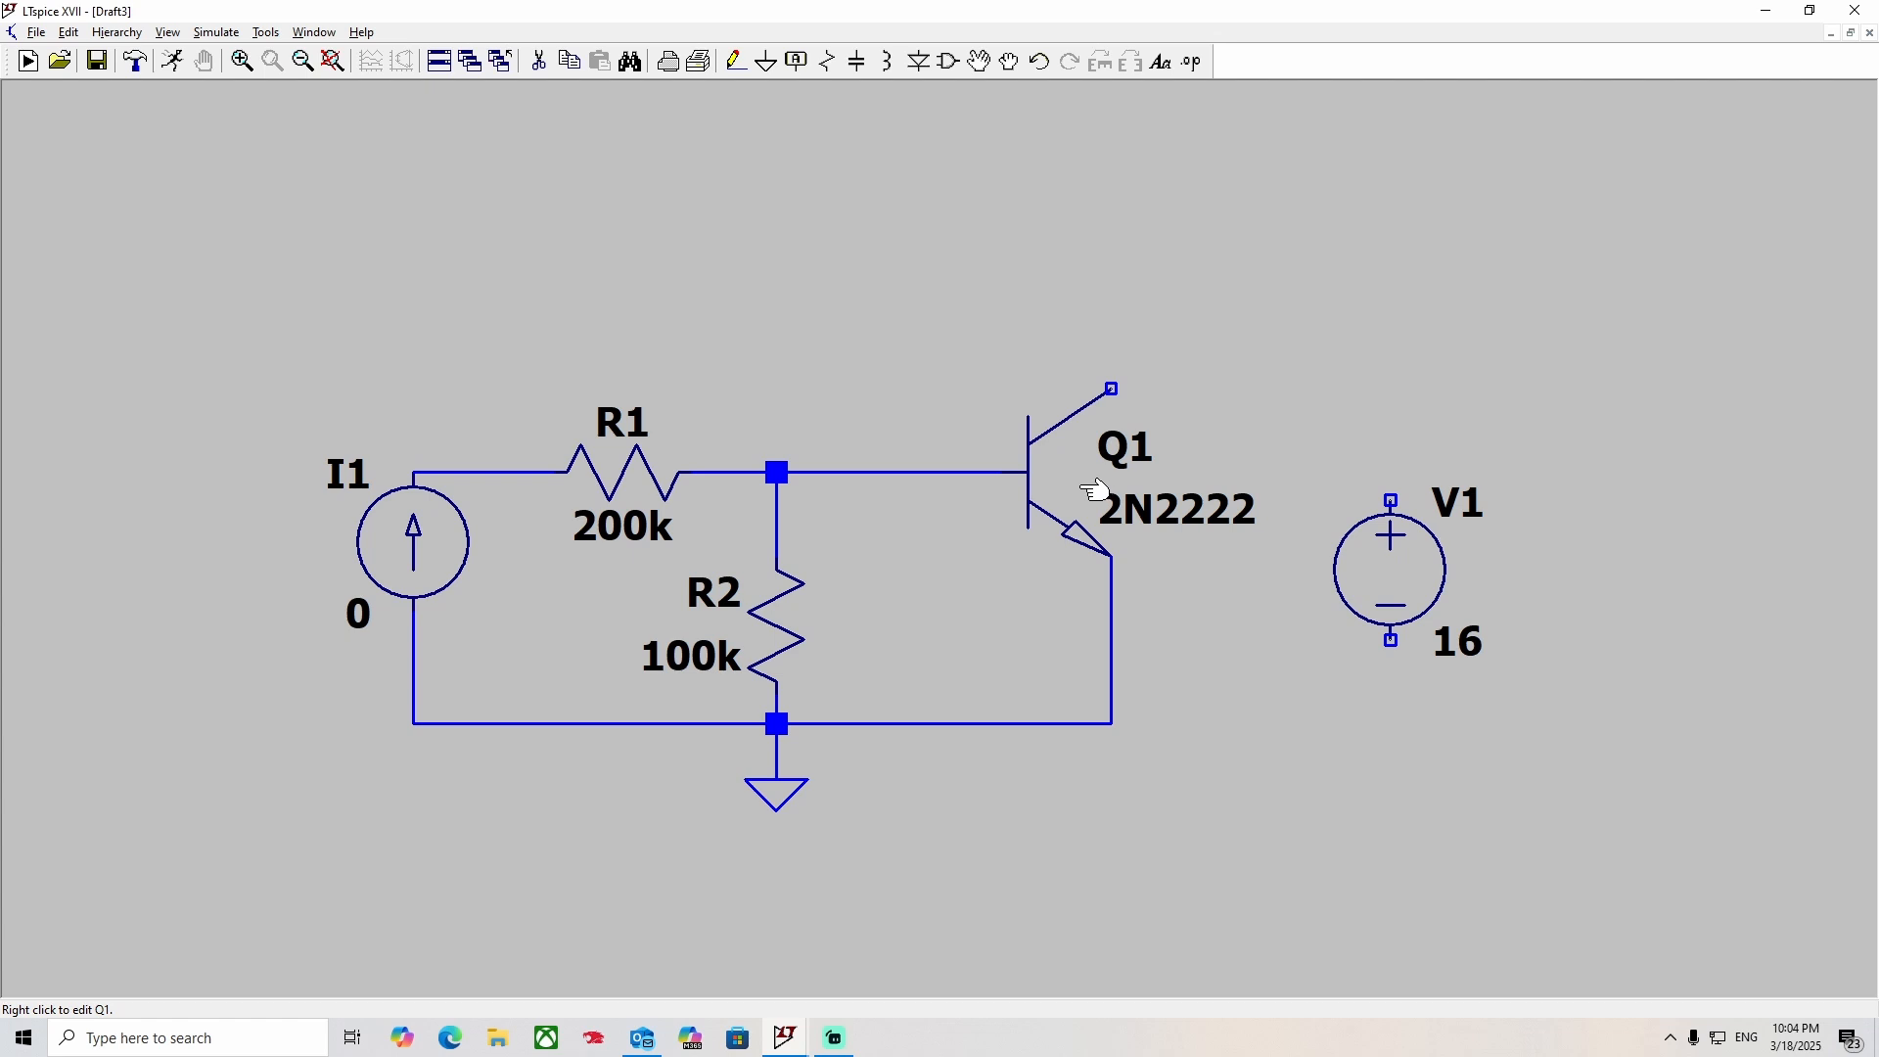
Wire the corner below Q1's emitter to the negative terminal of voltage source V1.
click(737, 61)
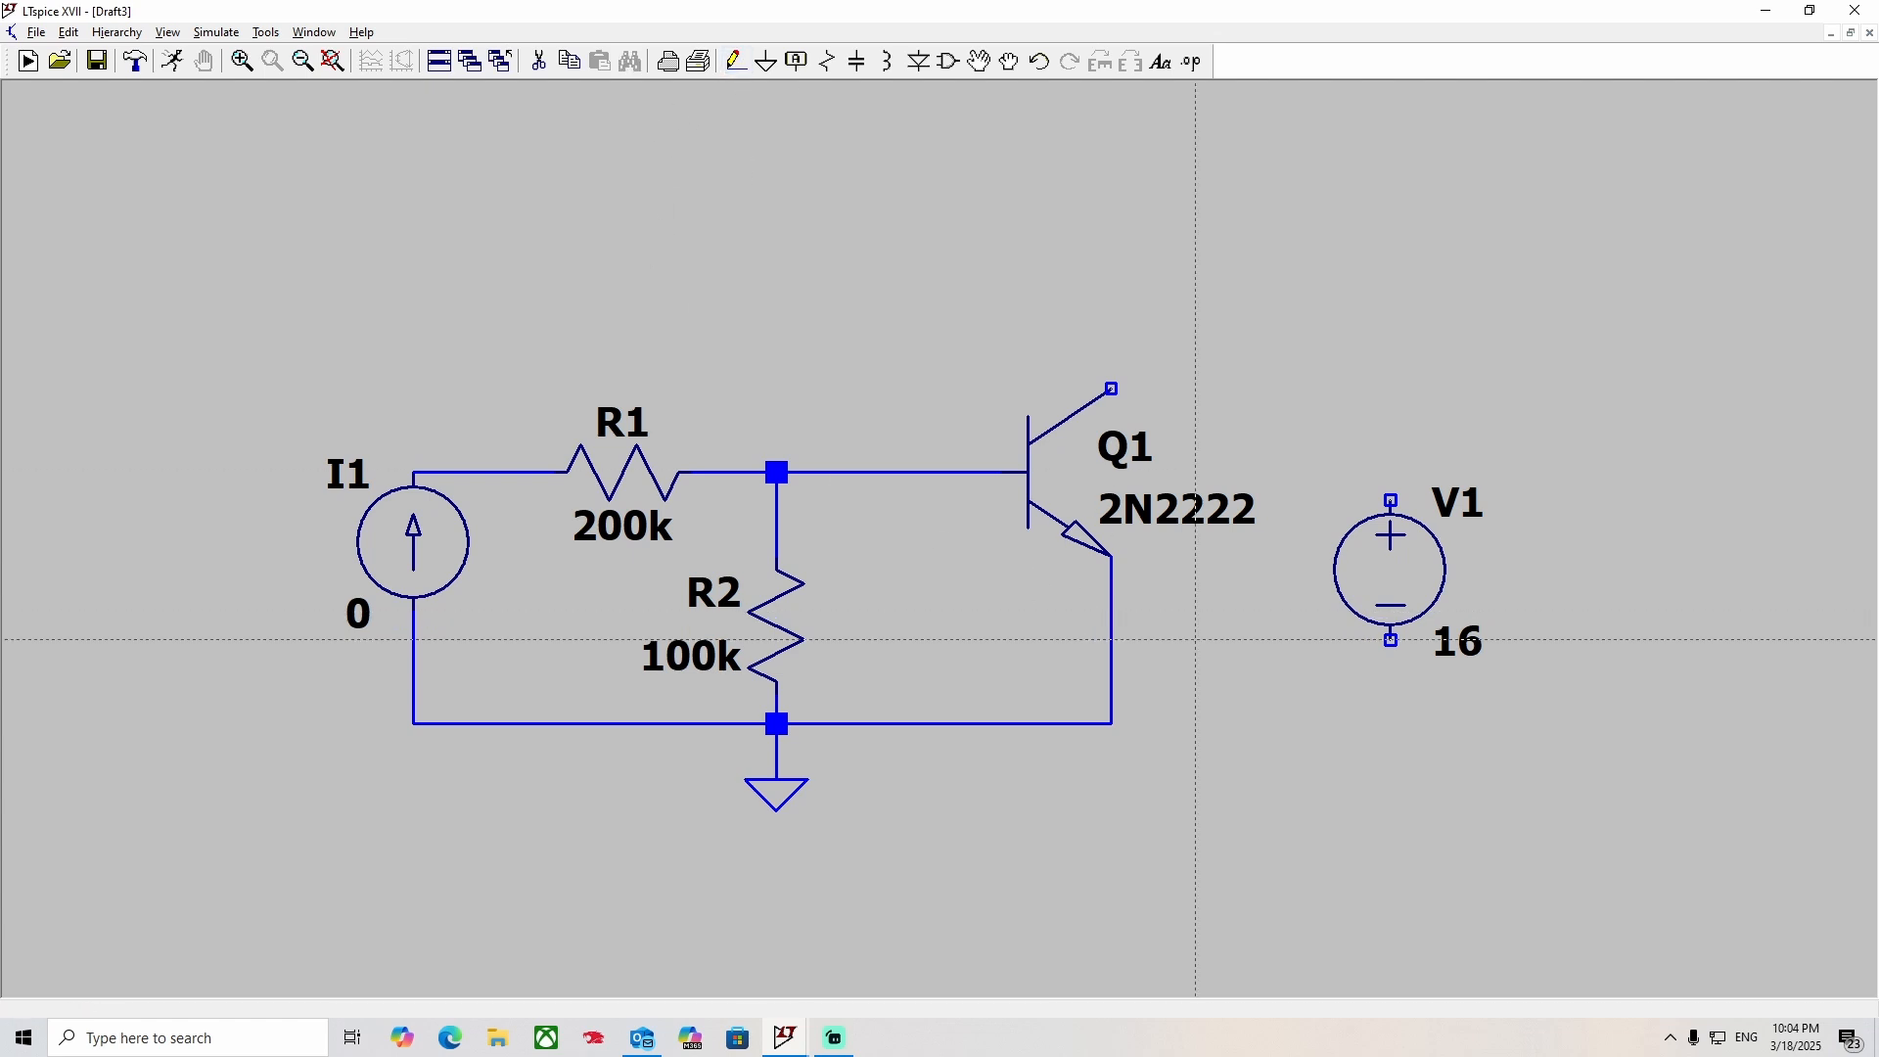
click(1111, 723)
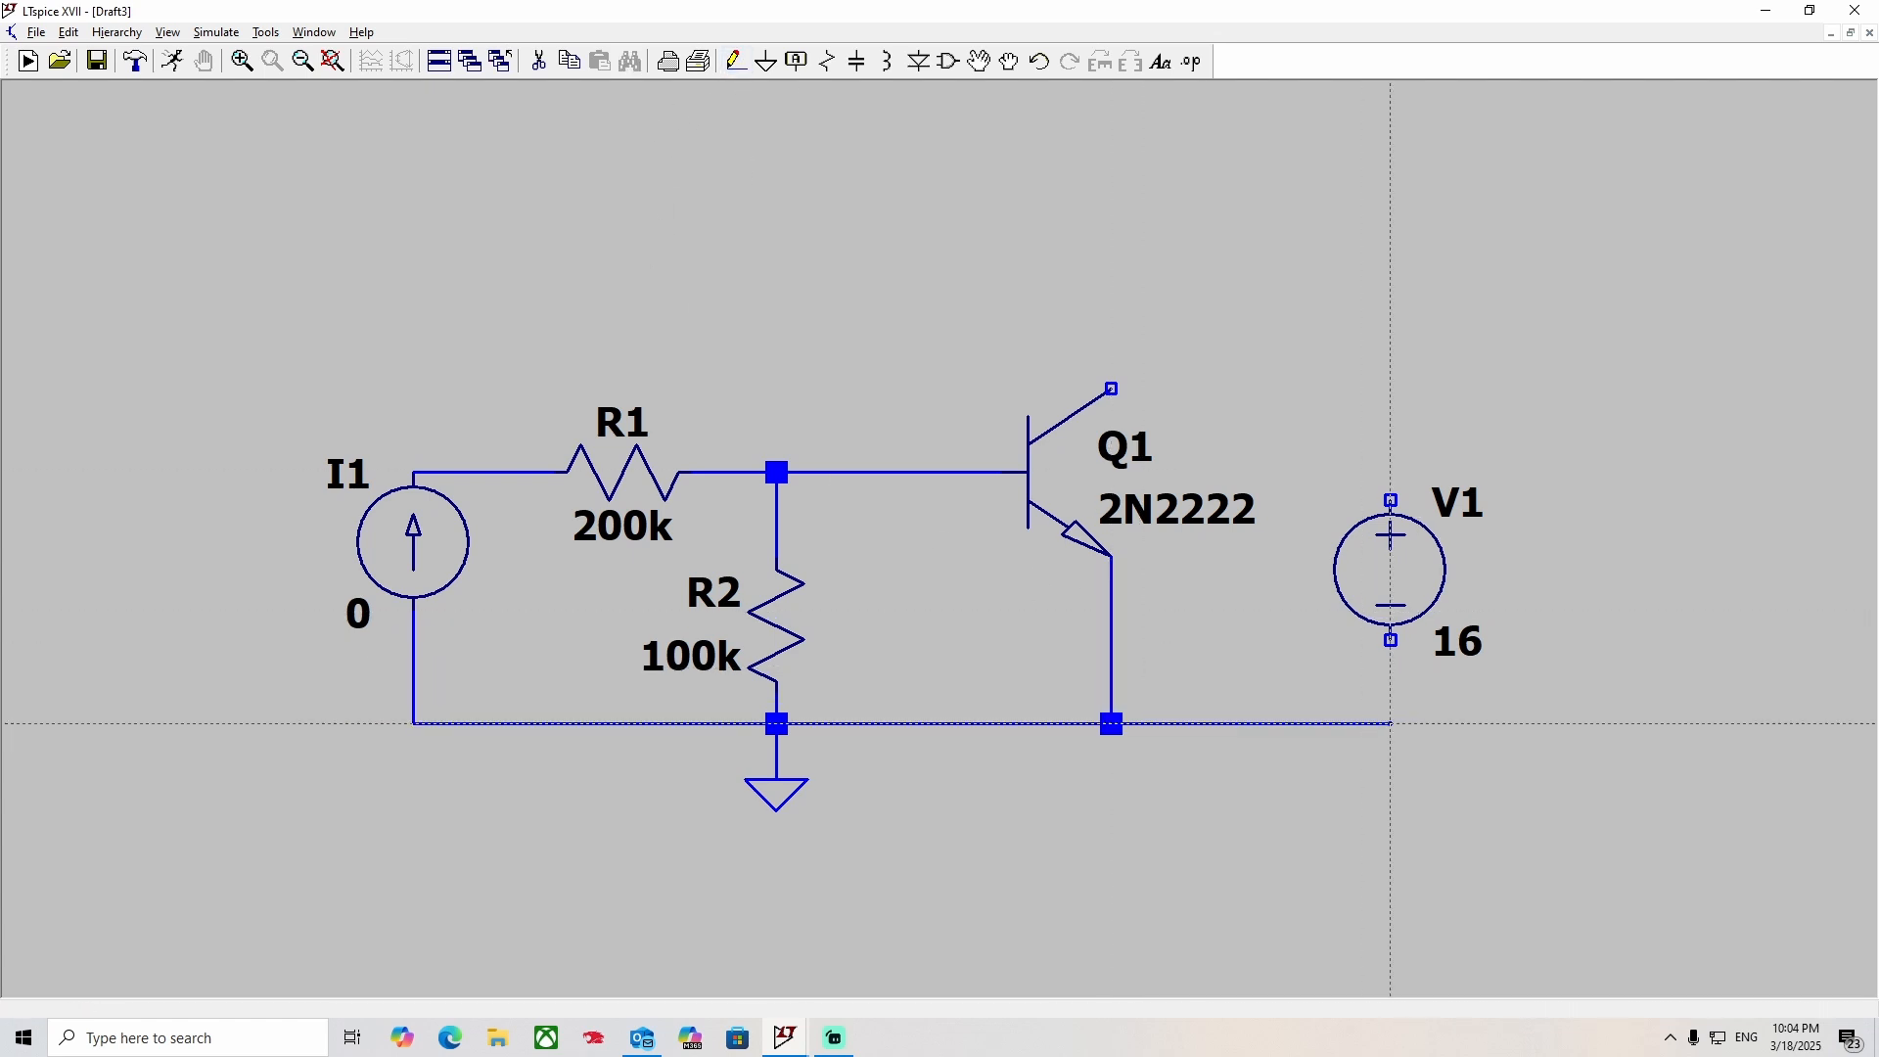
click(1391, 641)
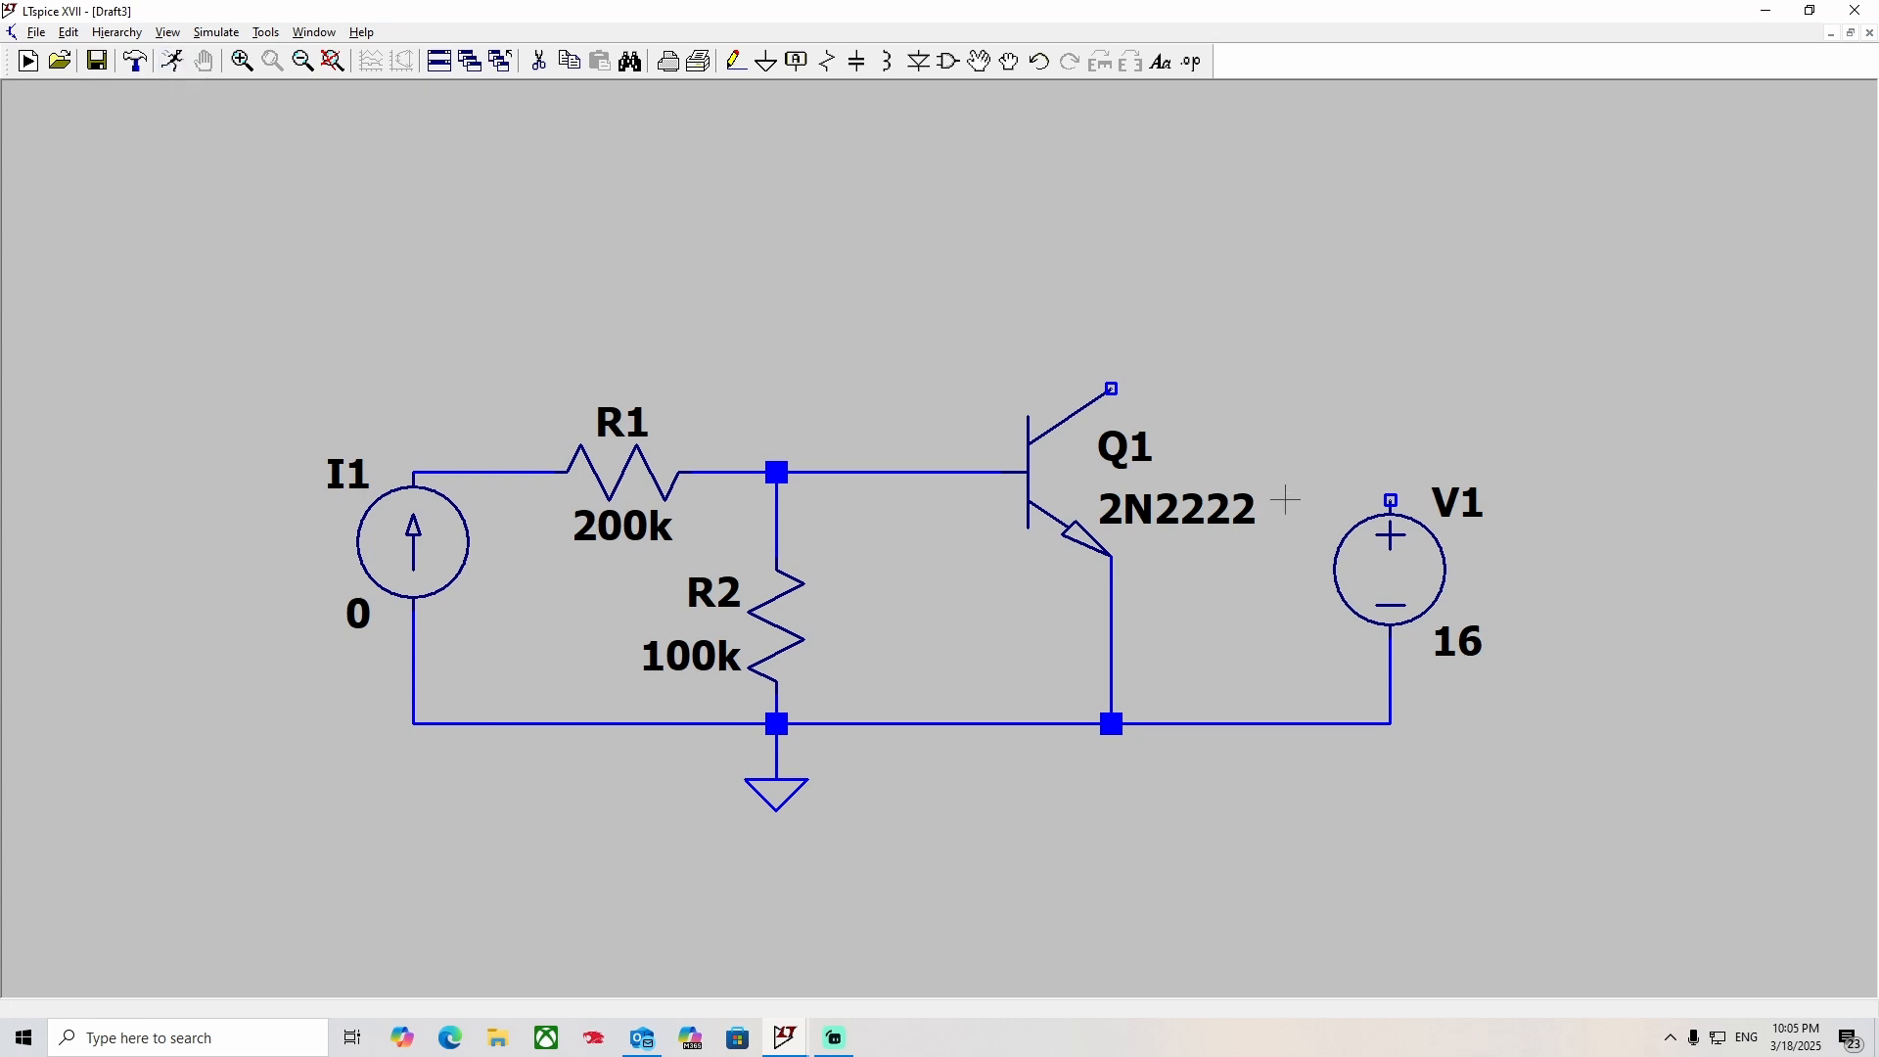
Place a horizontal resistor above and between Q1 and V1, and set its resistance to 50 ohms.
click(828, 61)
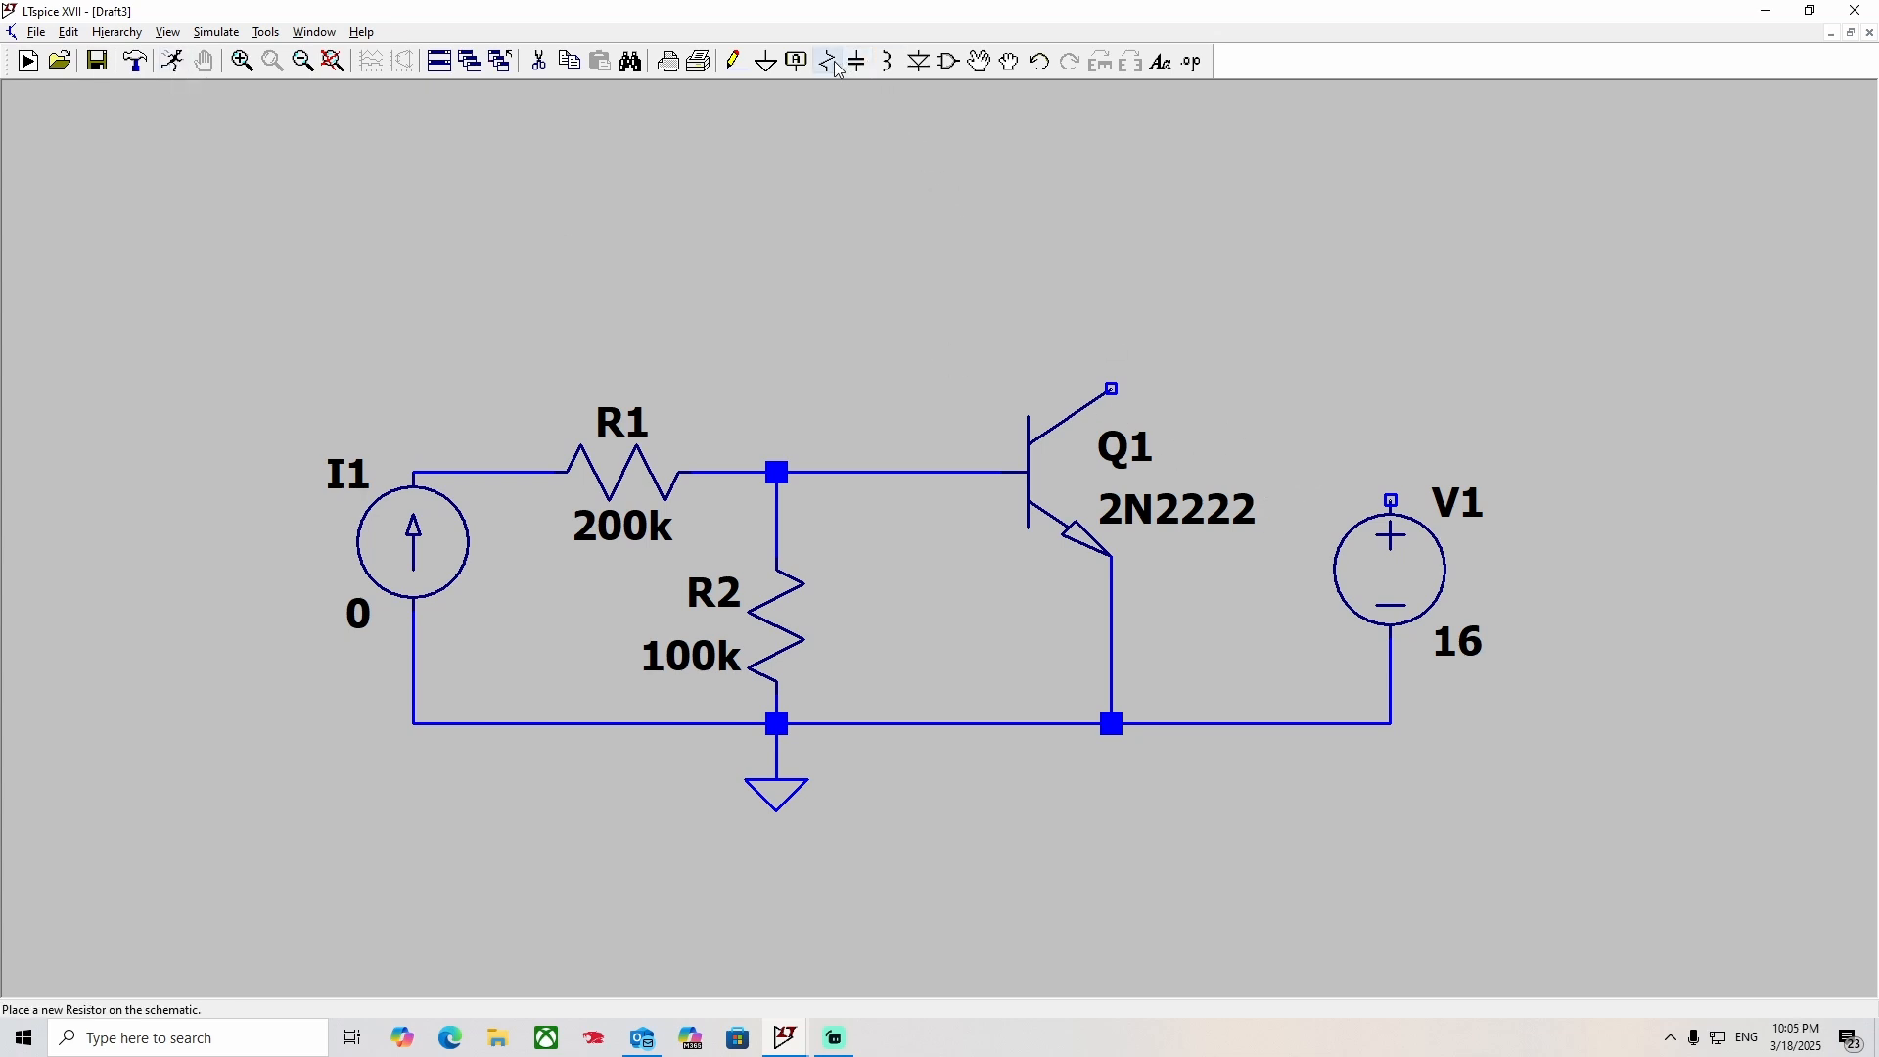
key(ctrl+r)
click(1275, 290)
key(Escape)
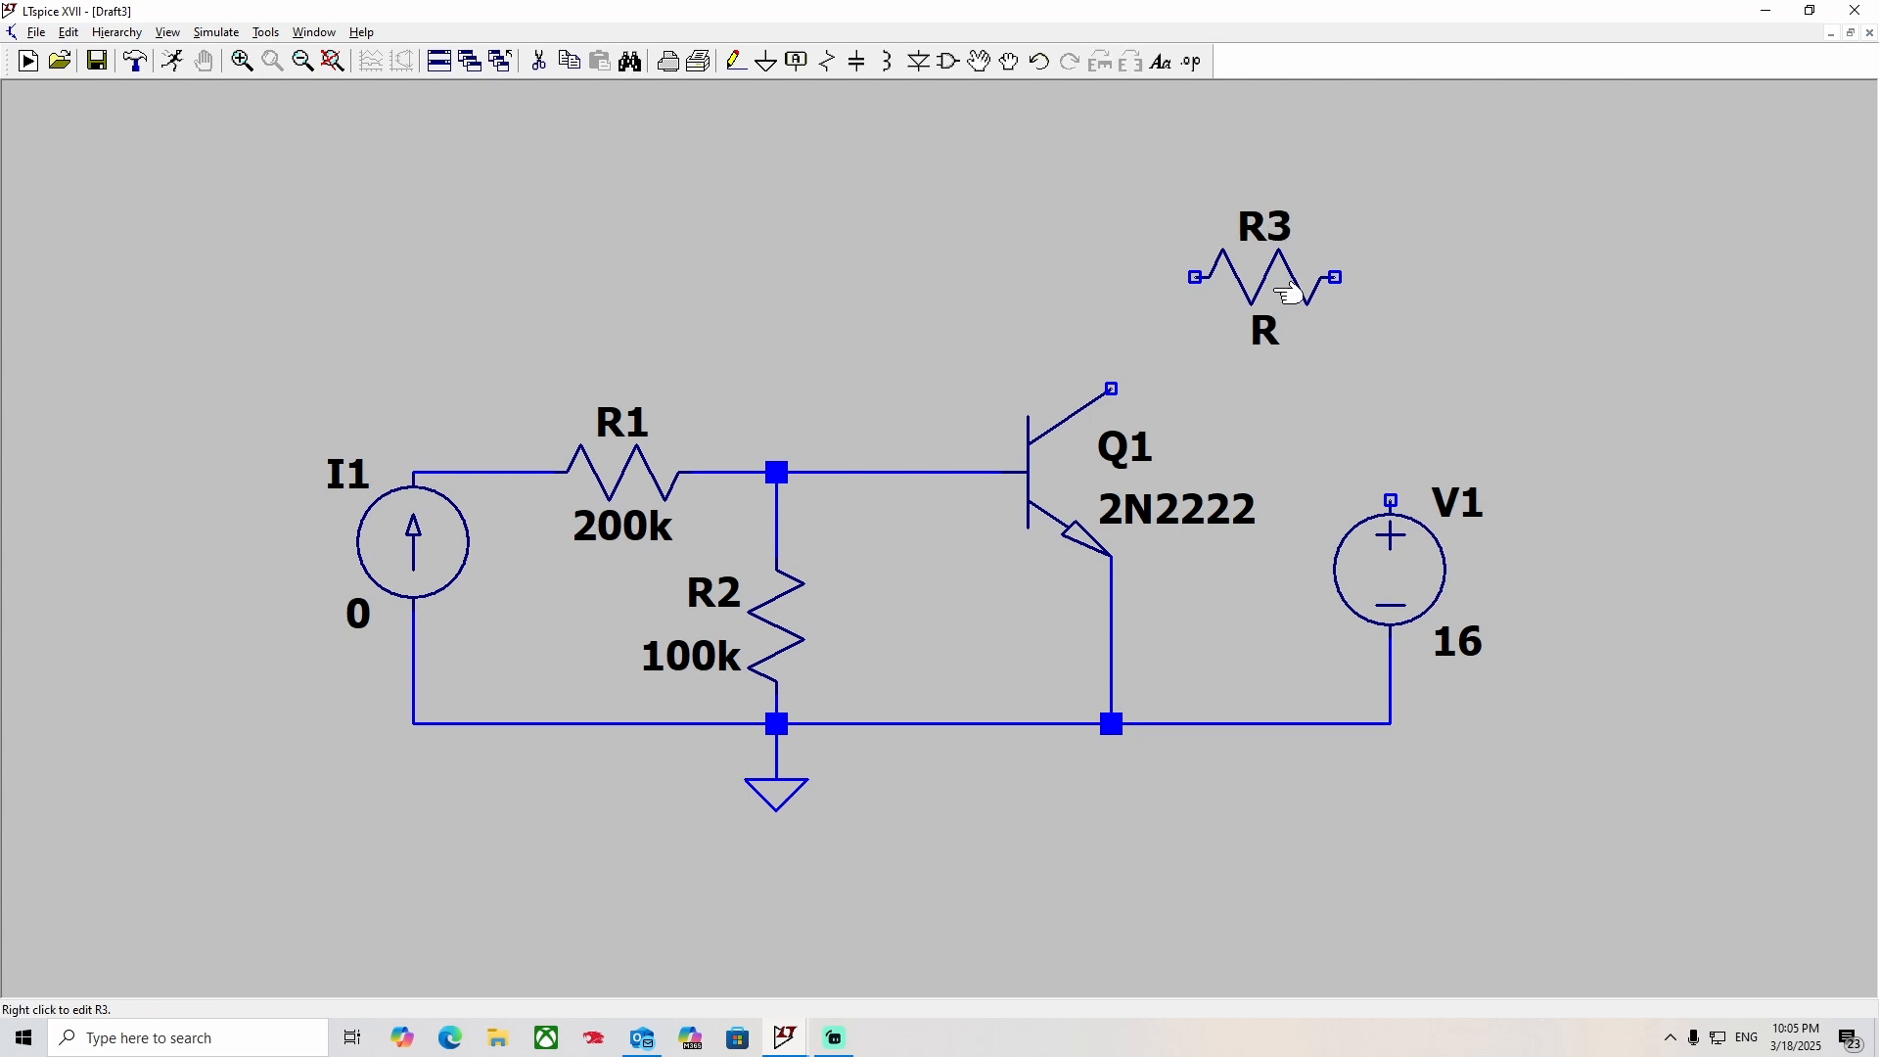
right_click(1276, 291)
text(50)
key(Return)
Wire resistor R3 to the positive terminal of V1 at one end and to the collector of Q1 at the other.
click(736, 61)
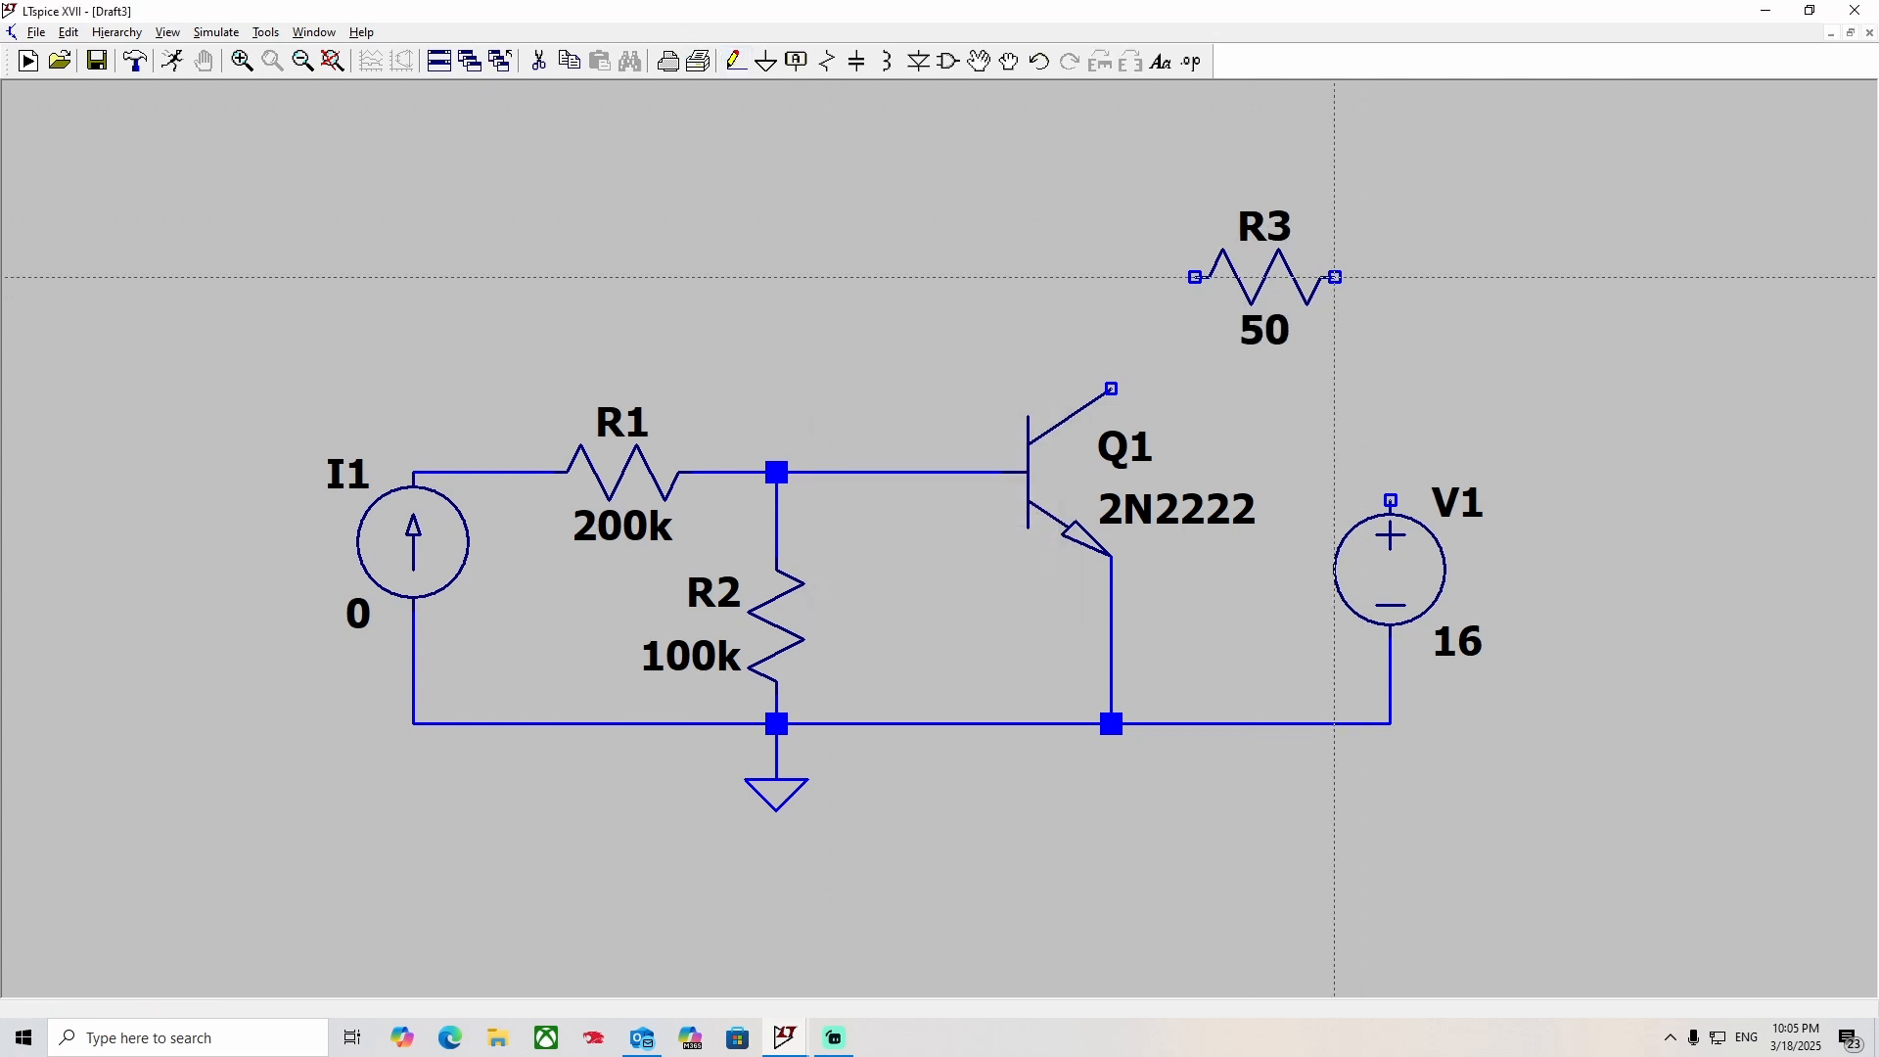
click(1334, 278)
click(1391, 501)
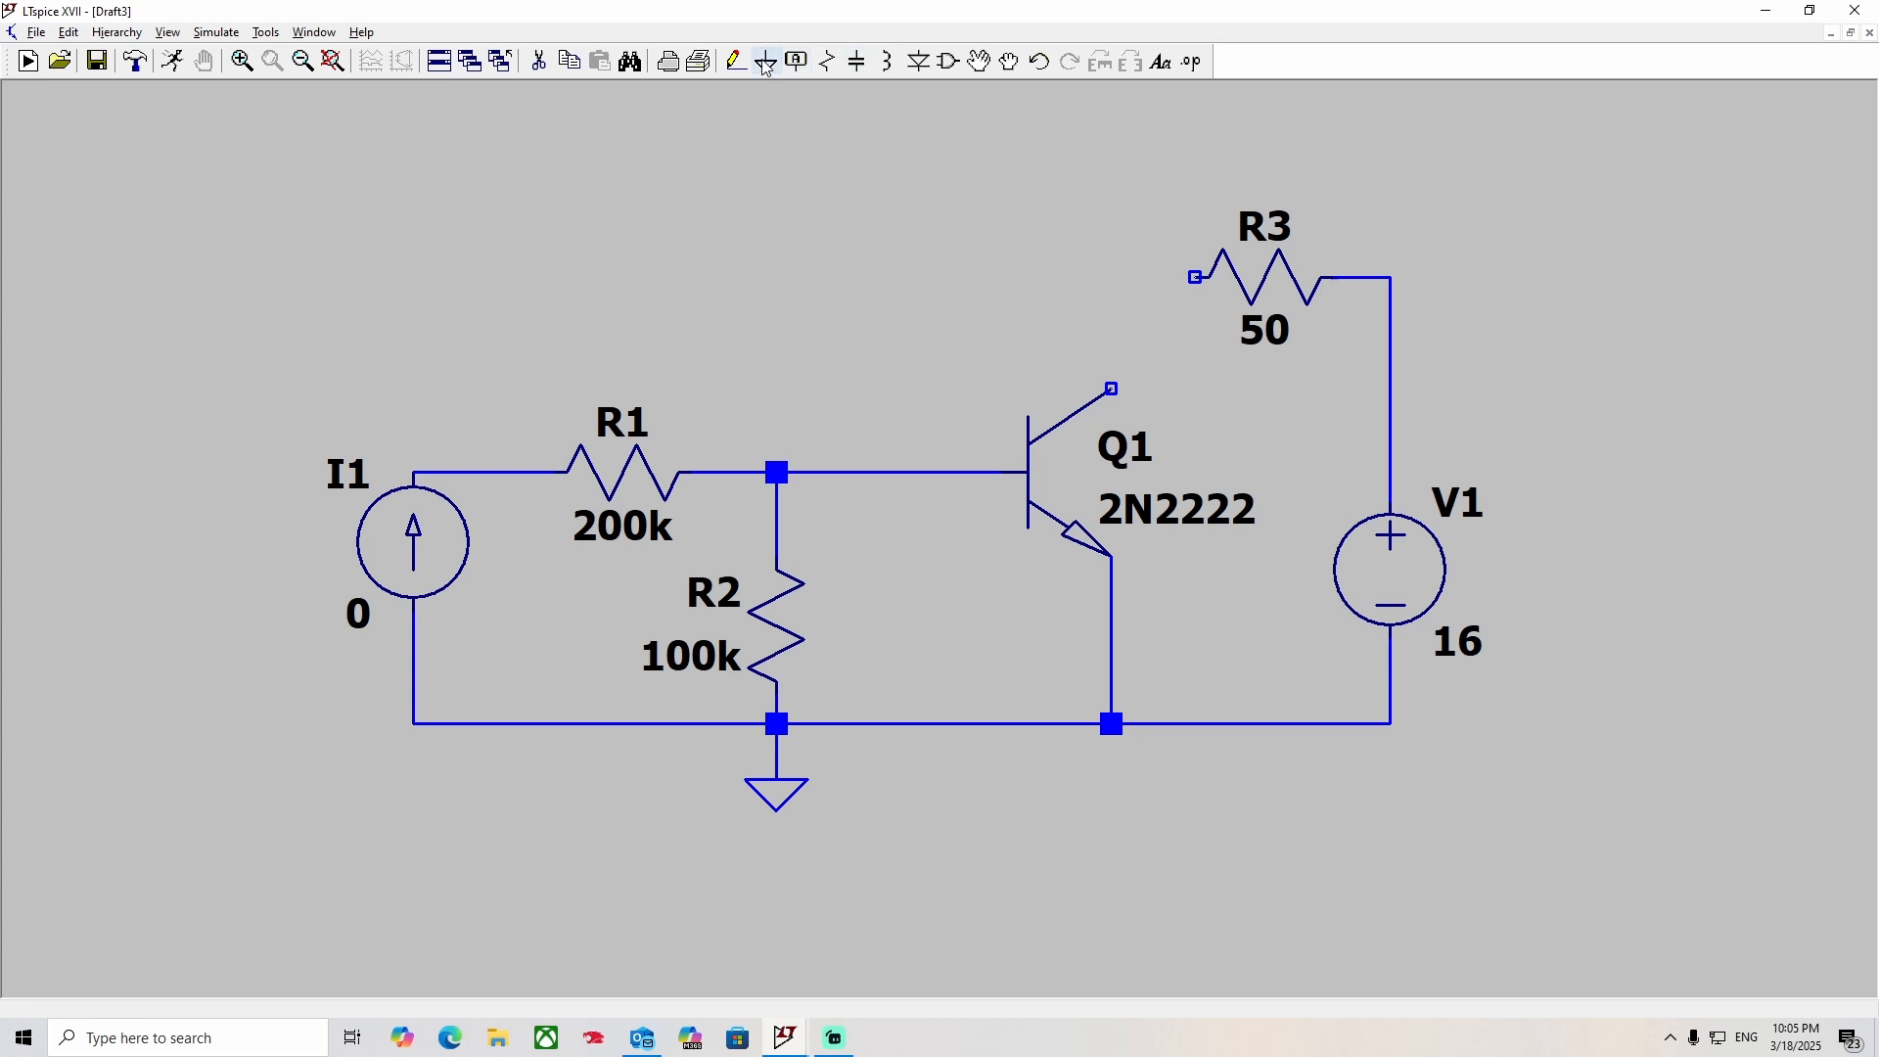
click(736, 62)
click(1195, 278)
click(1111, 389)
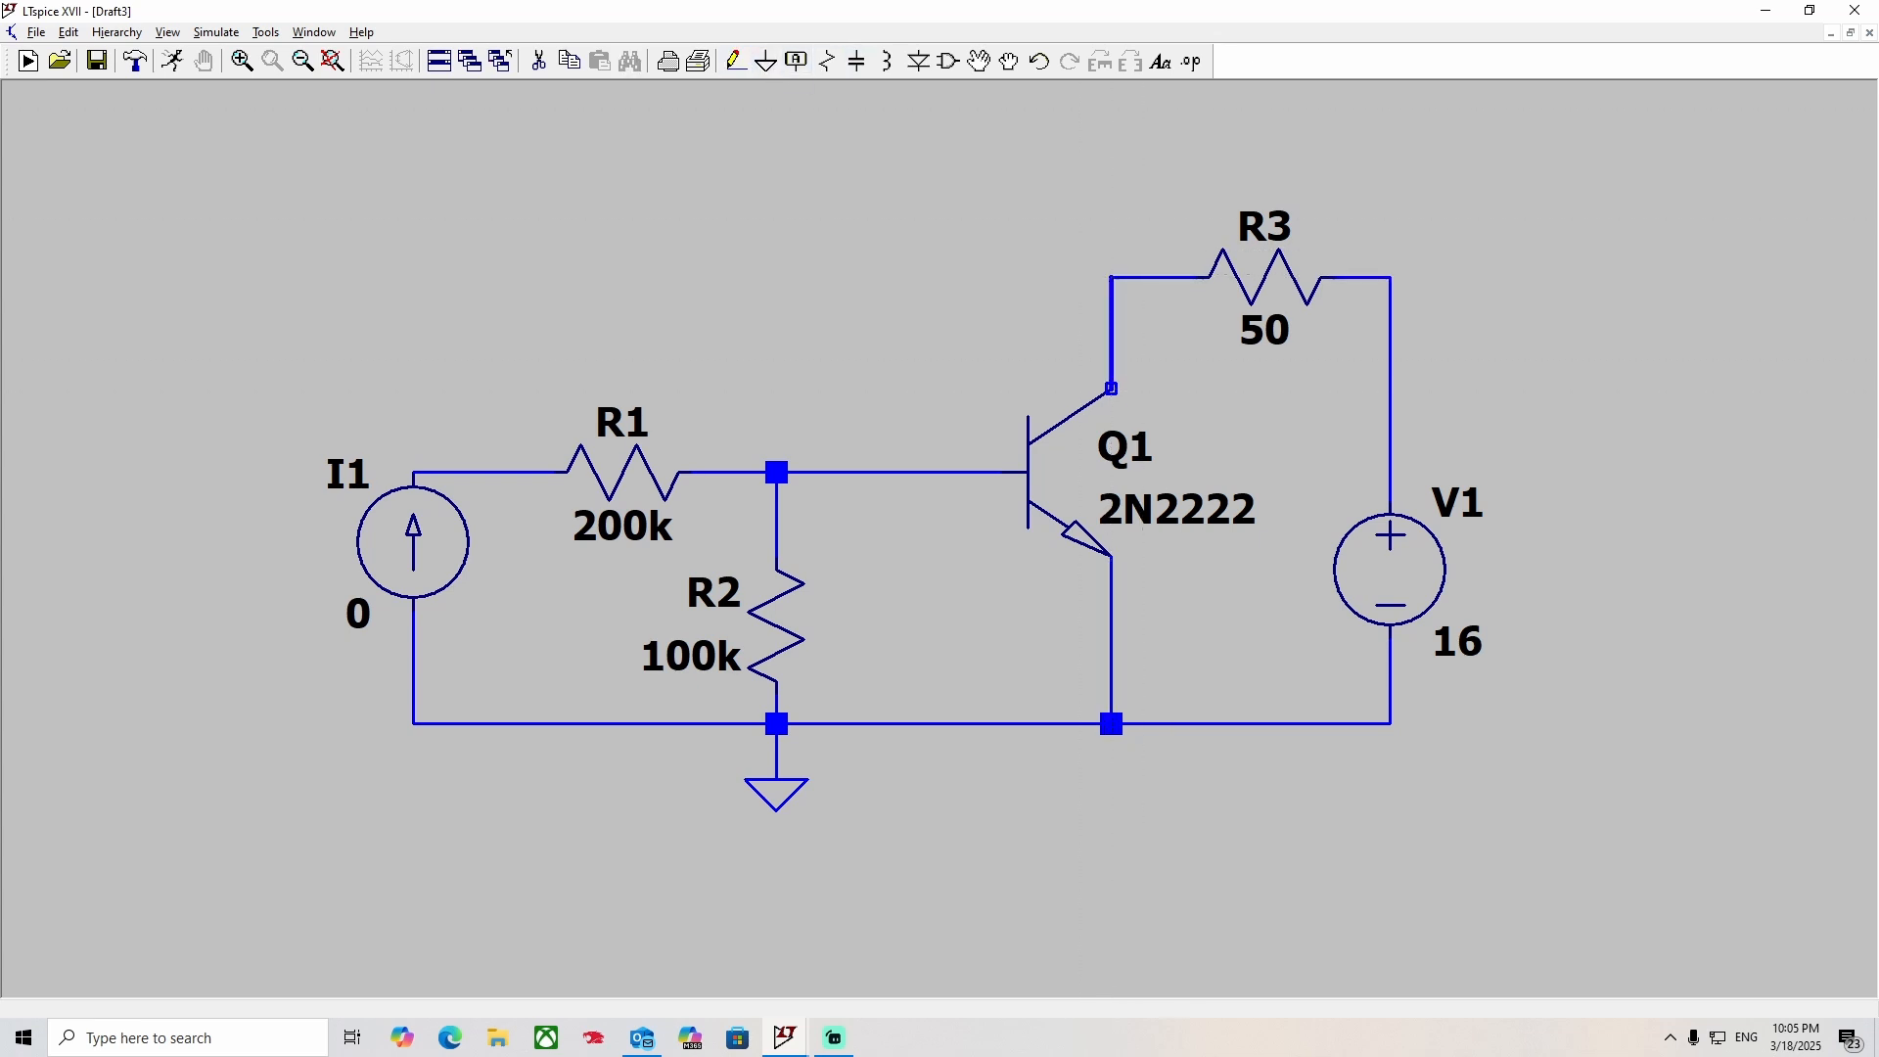
right_click(1111, 389)
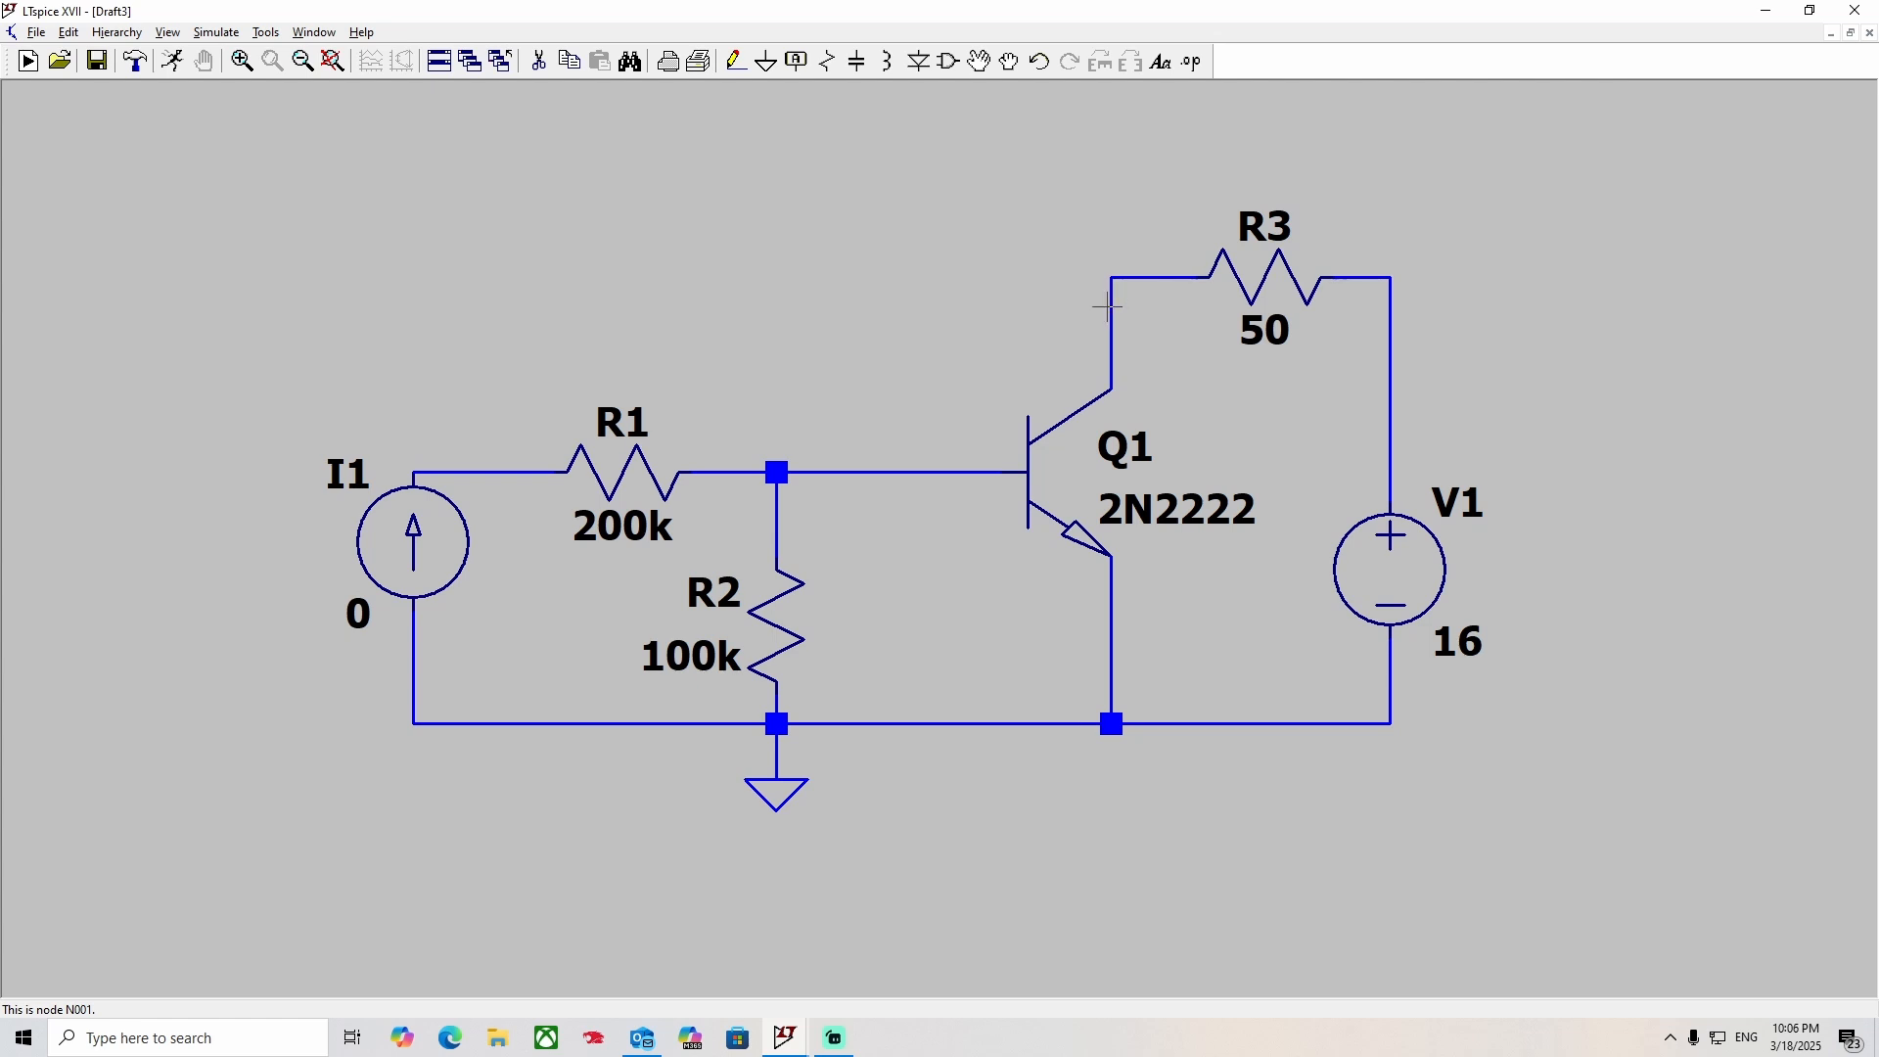
Create a net label named Vout with port type Output and place it above Q1's collector branch.
click(795, 60)
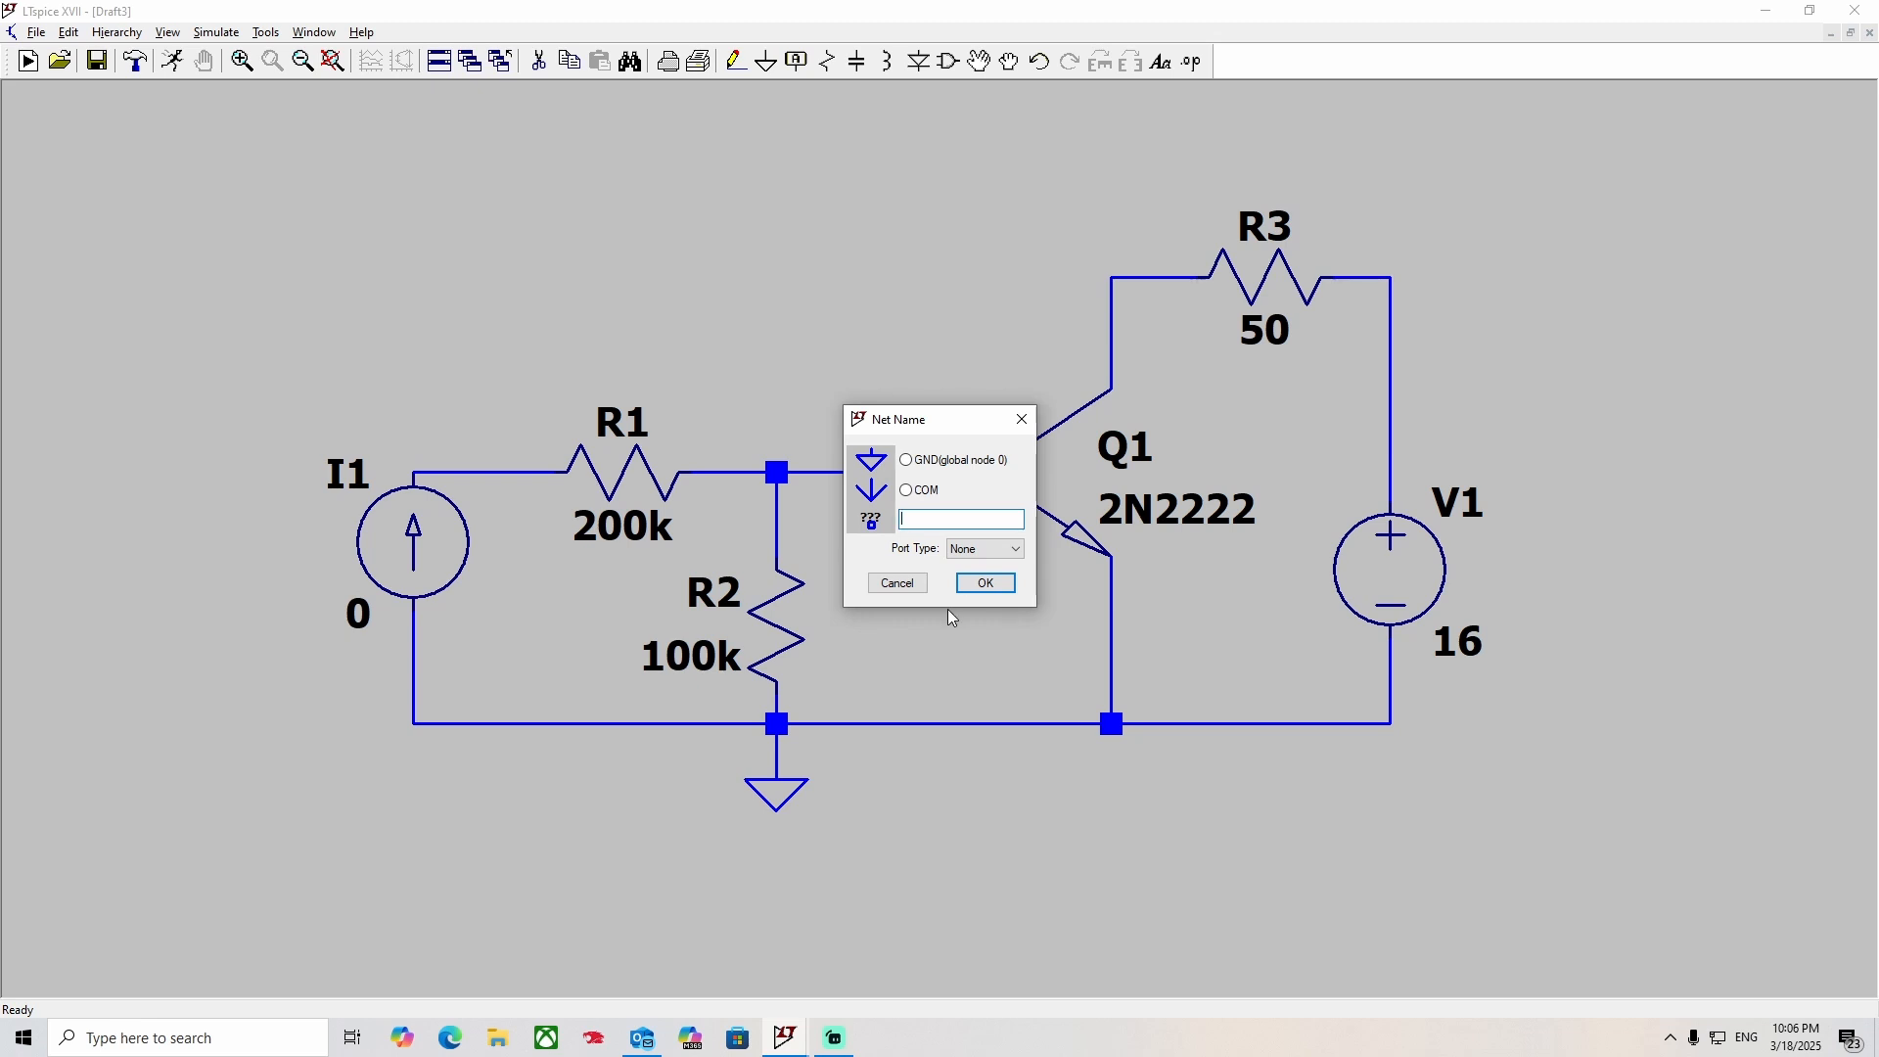
text(Vout)
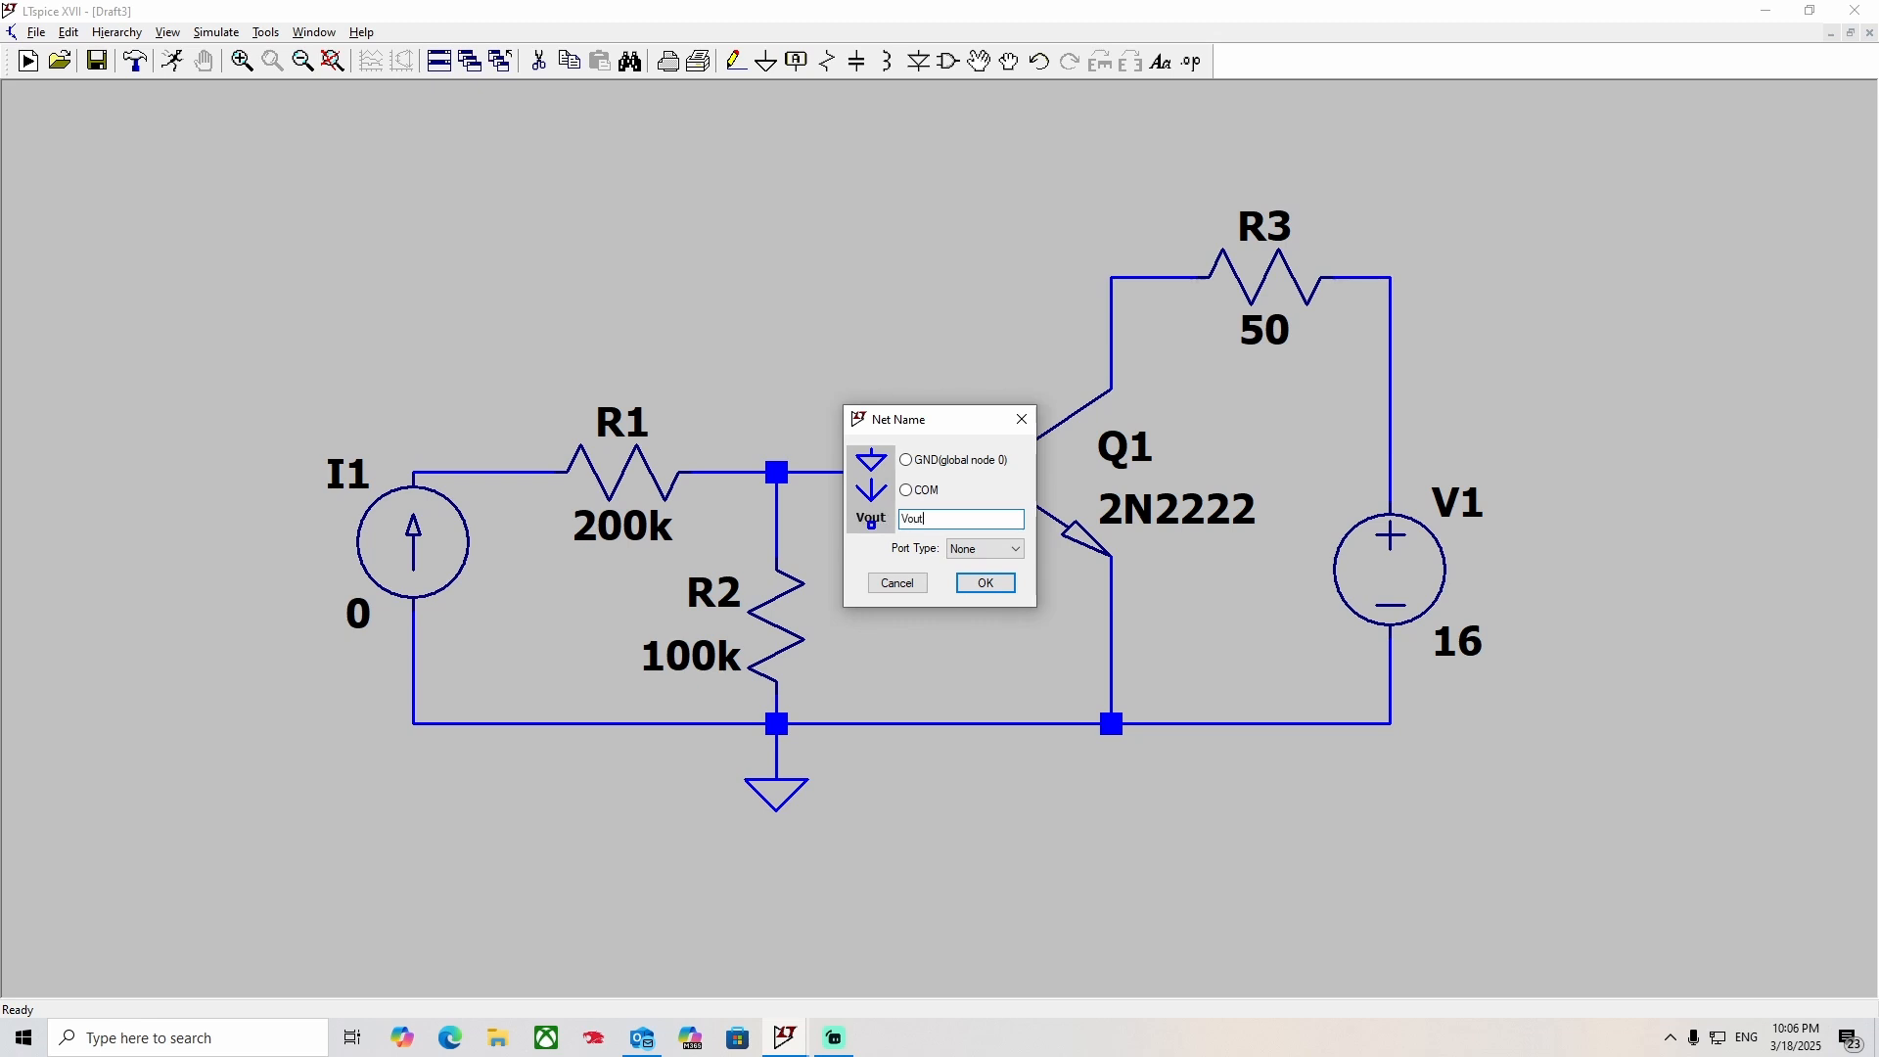
click(975, 555)
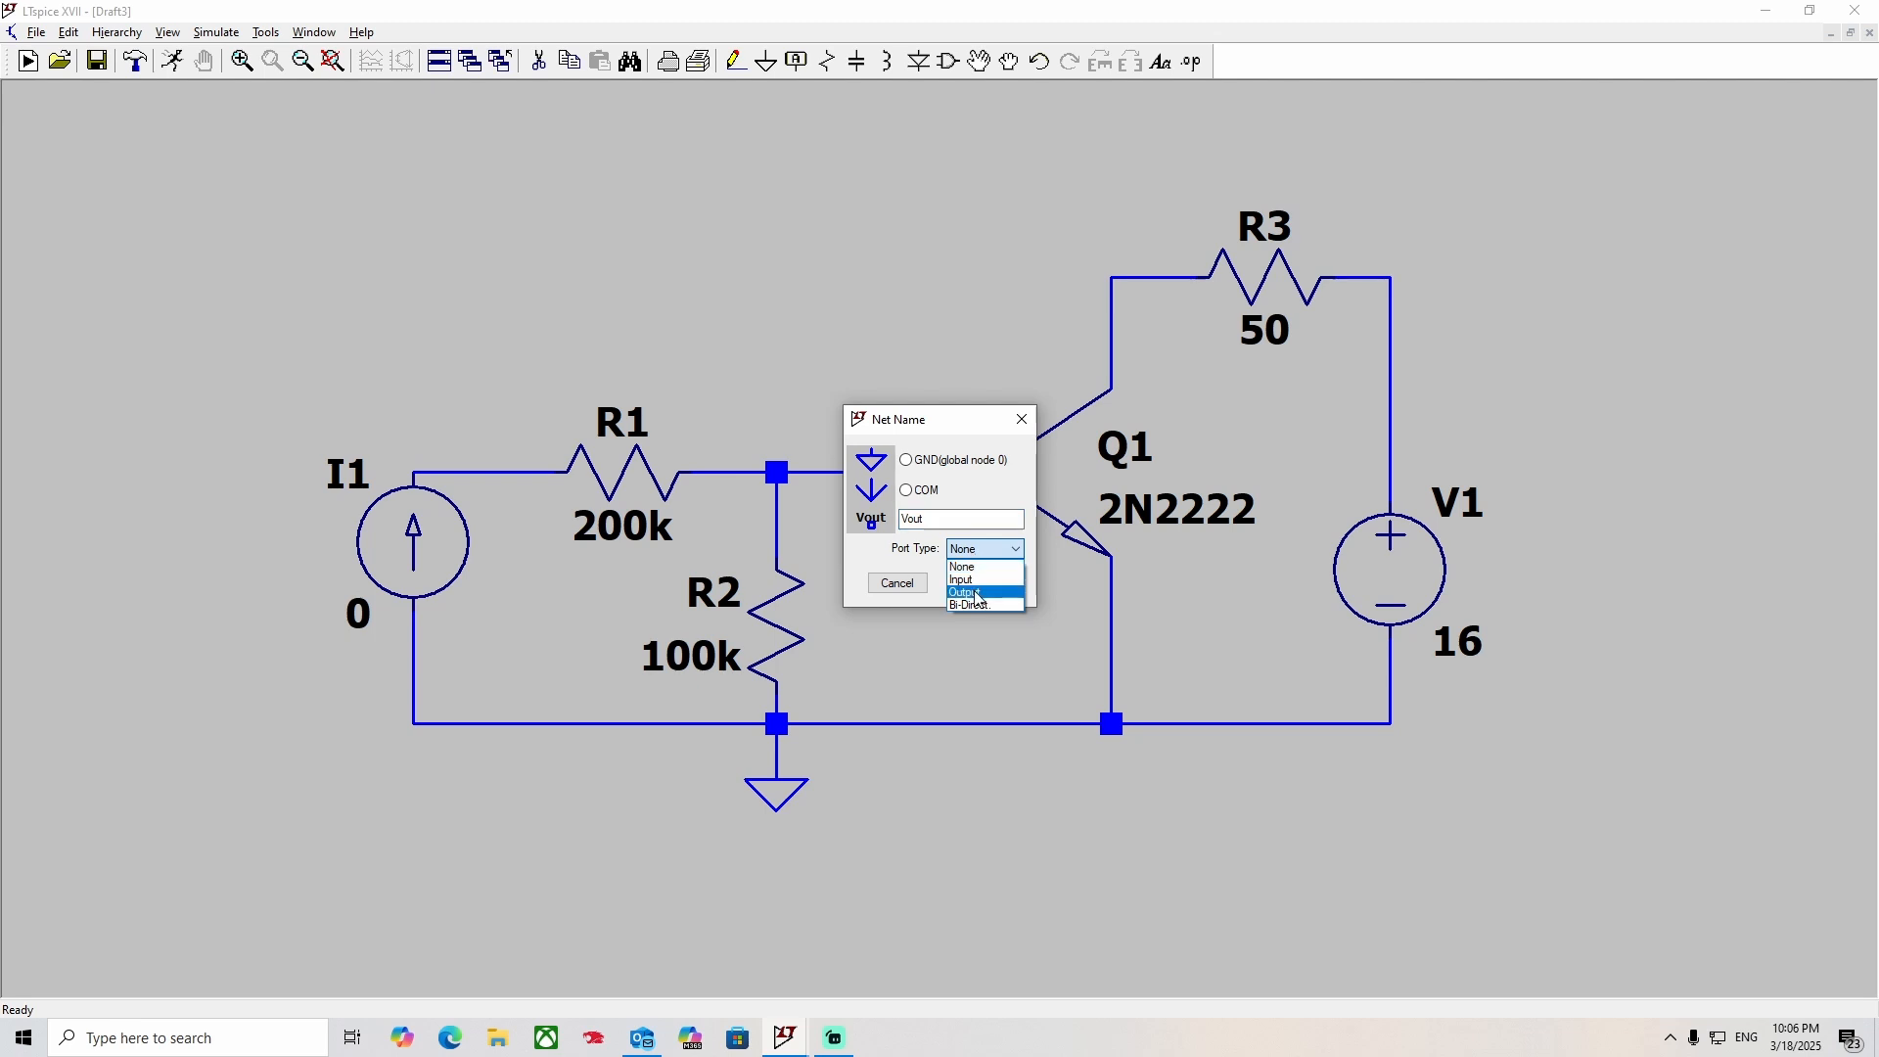
click(979, 593)
click(982, 583)
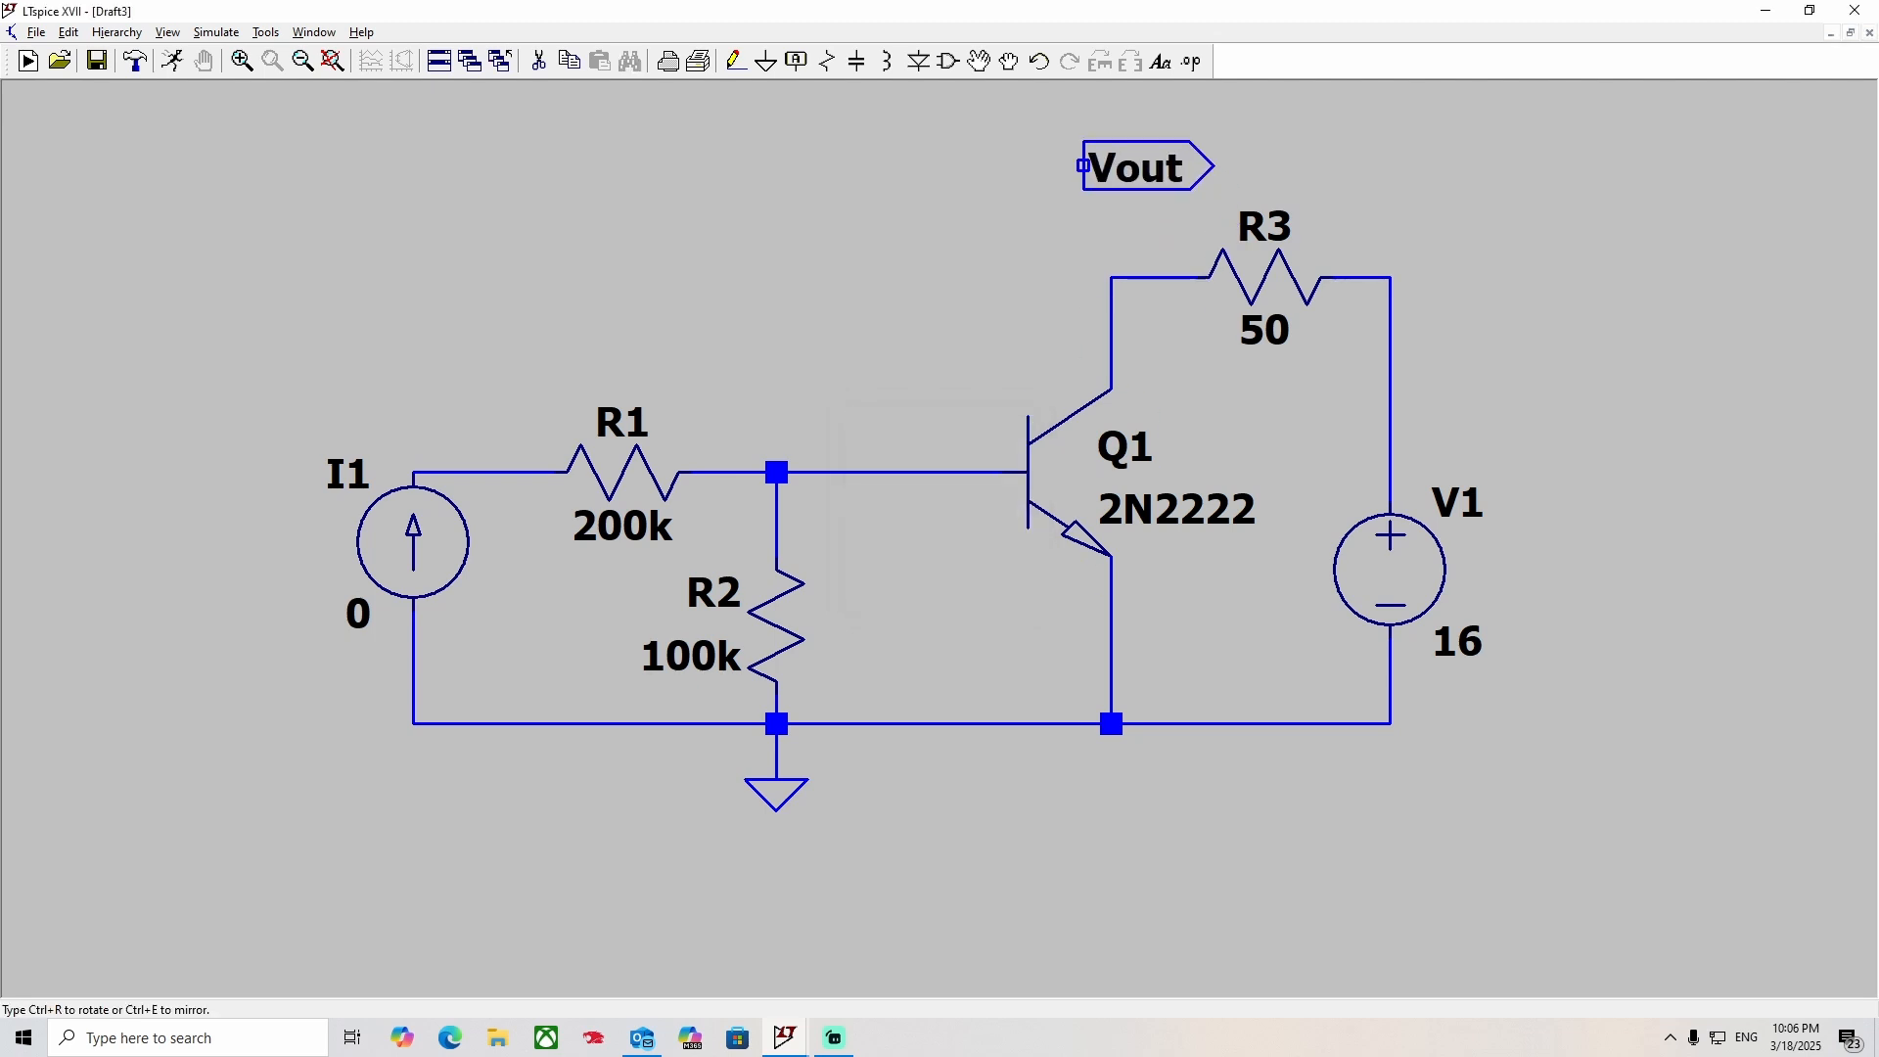
click(1110, 165)
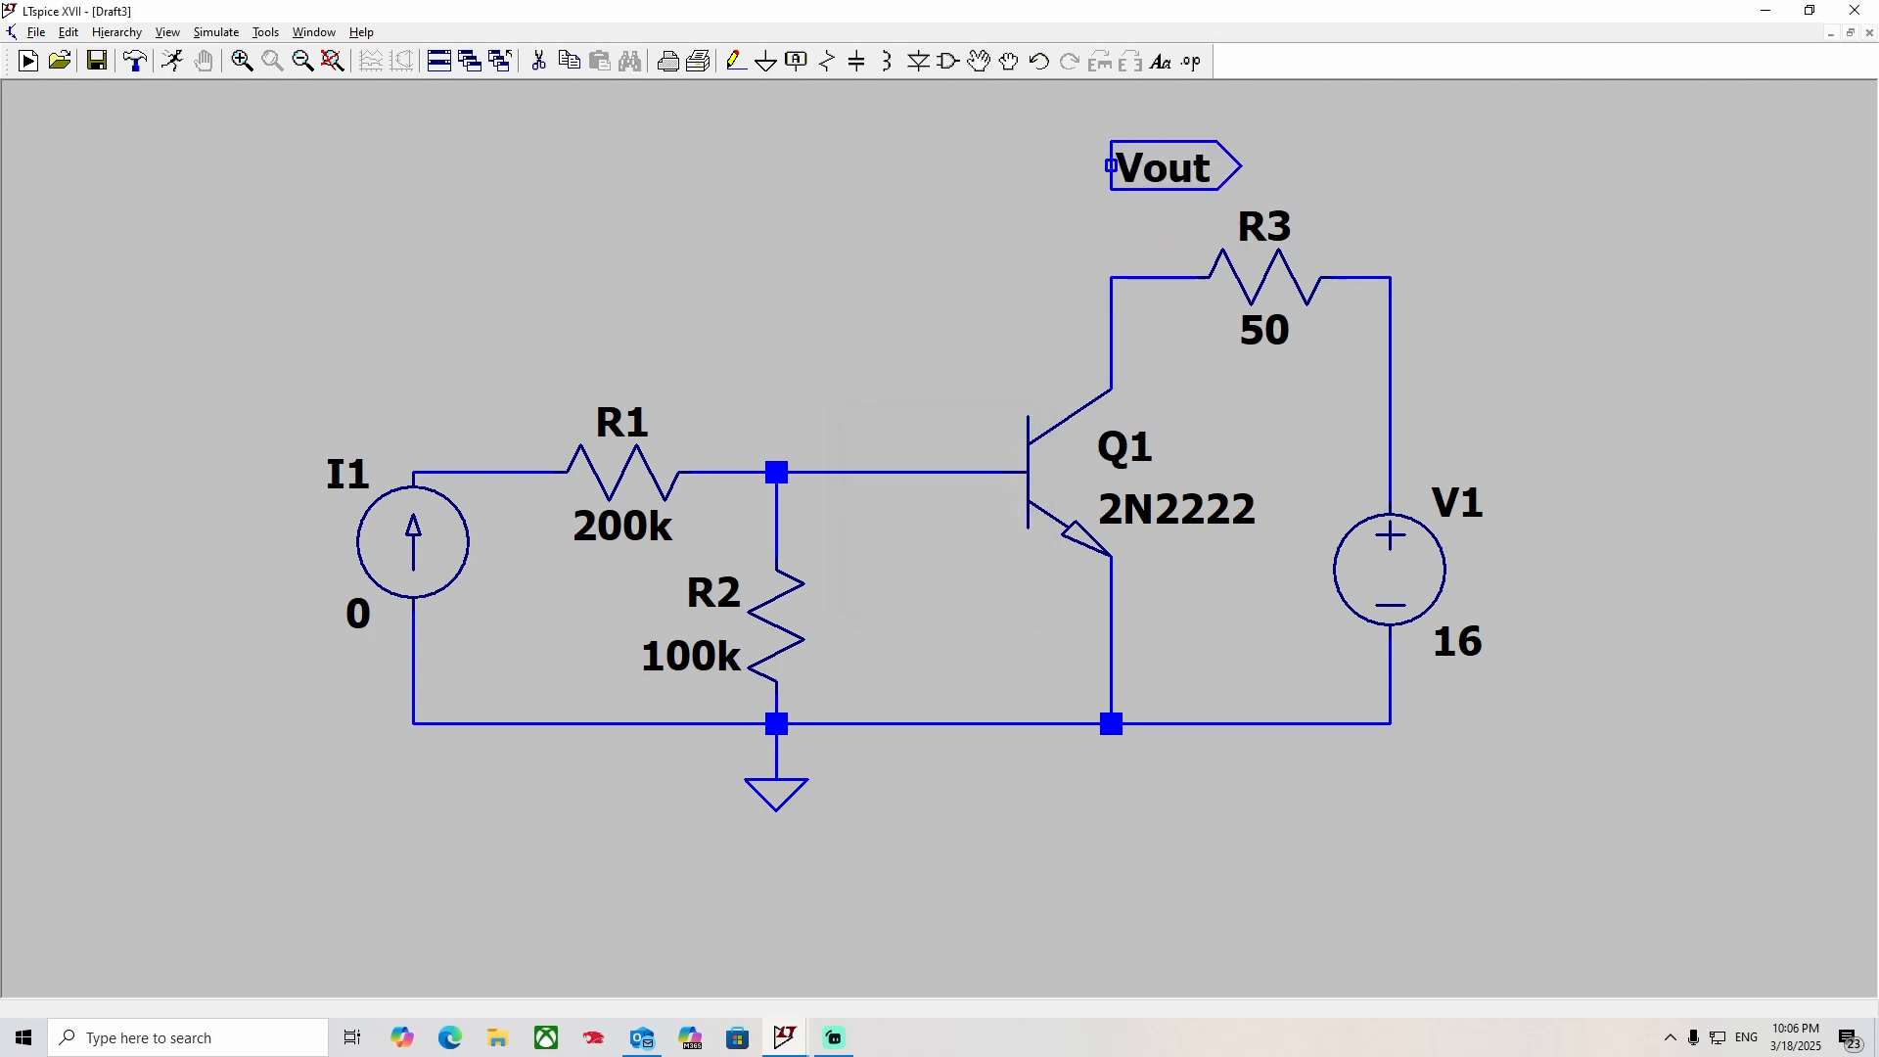
Wire the Vout label down to the corner joining R3 and Q1's collector.
click(736, 61)
click(1112, 167)
click(1112, 278)
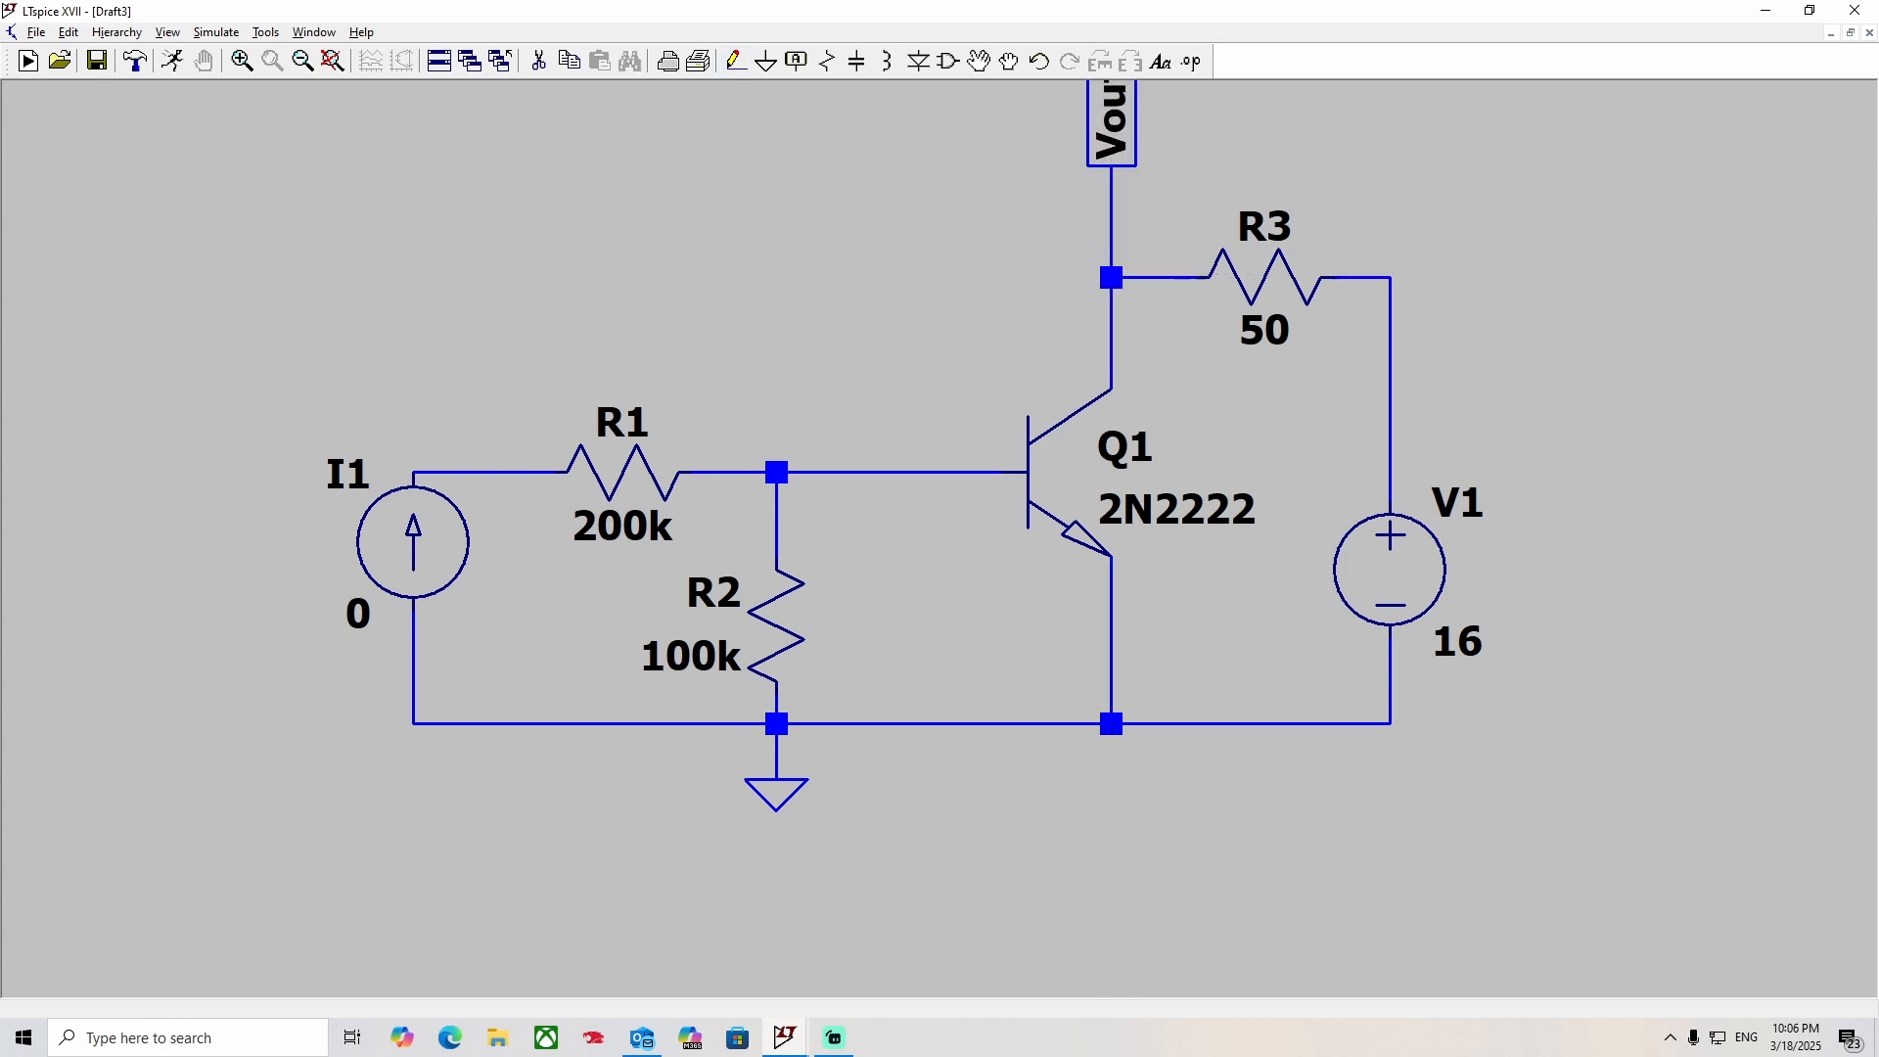
key(Escape)
drag(947, 286, 870, 422)
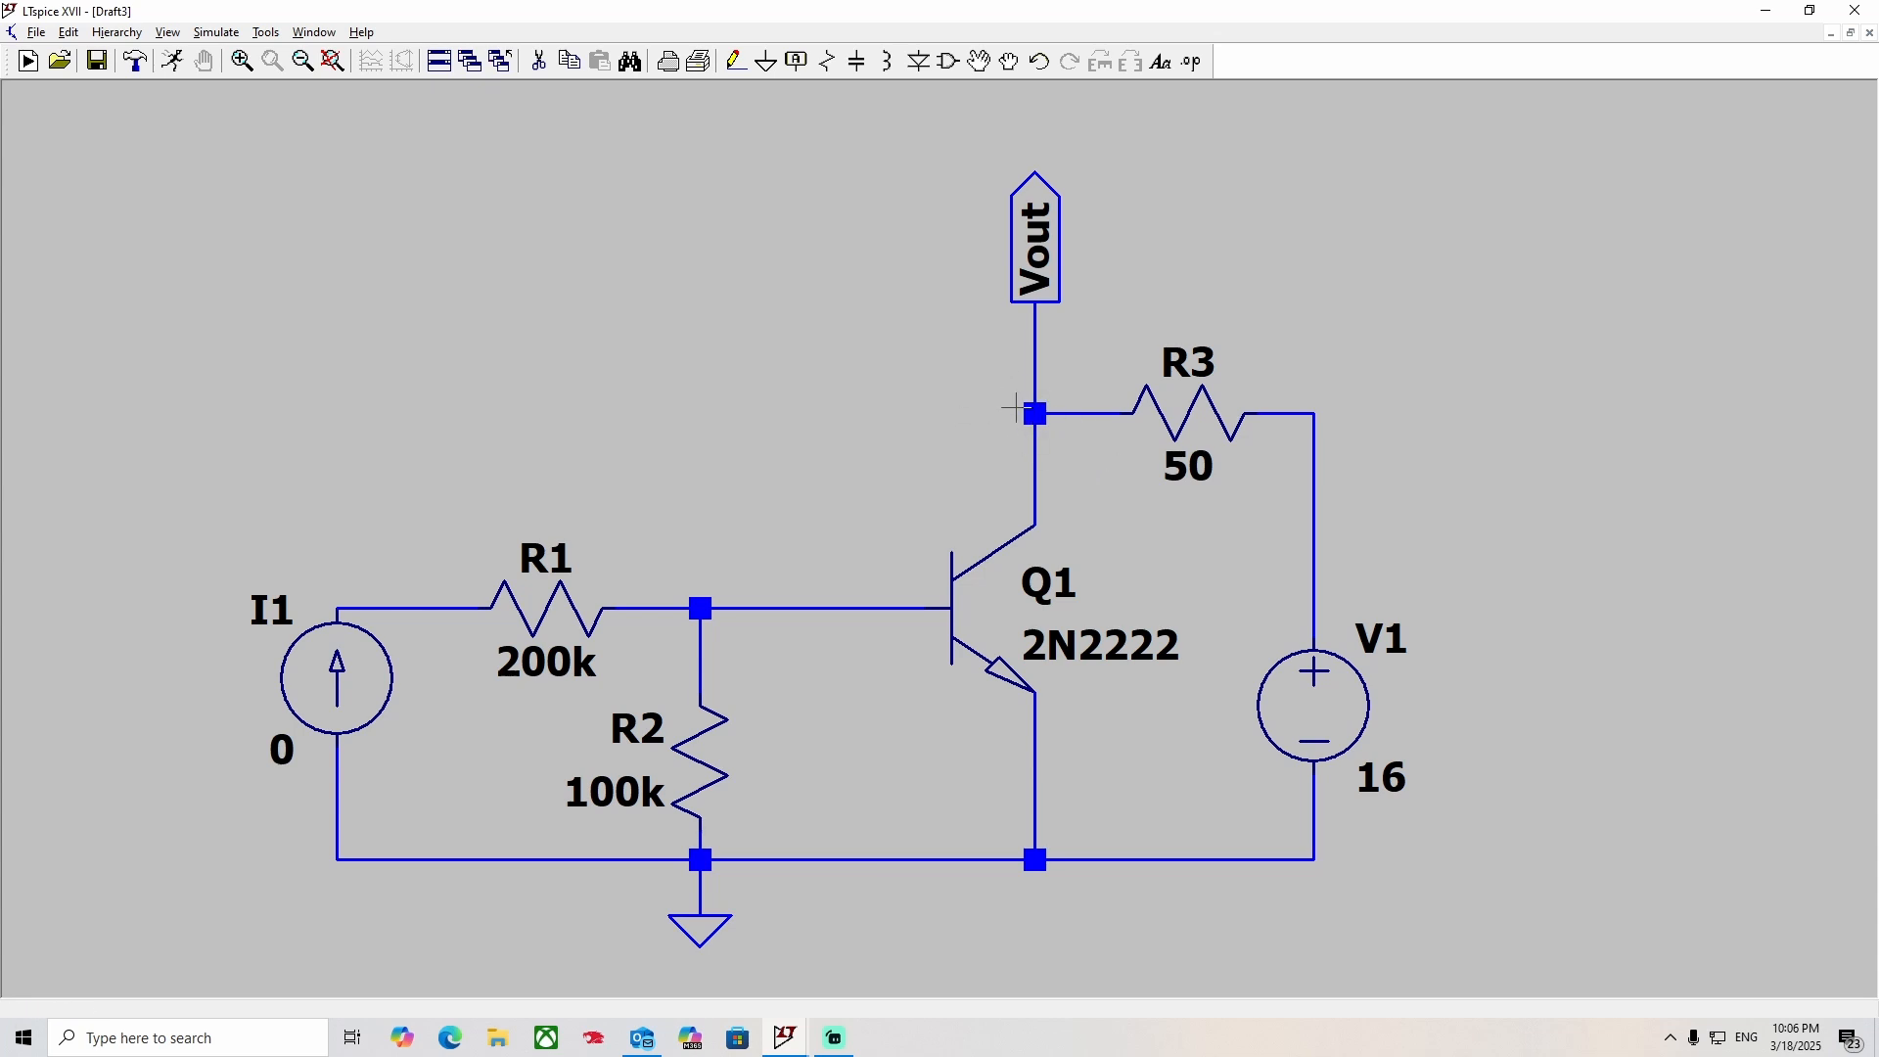
scroll(886, 475, down, 1)
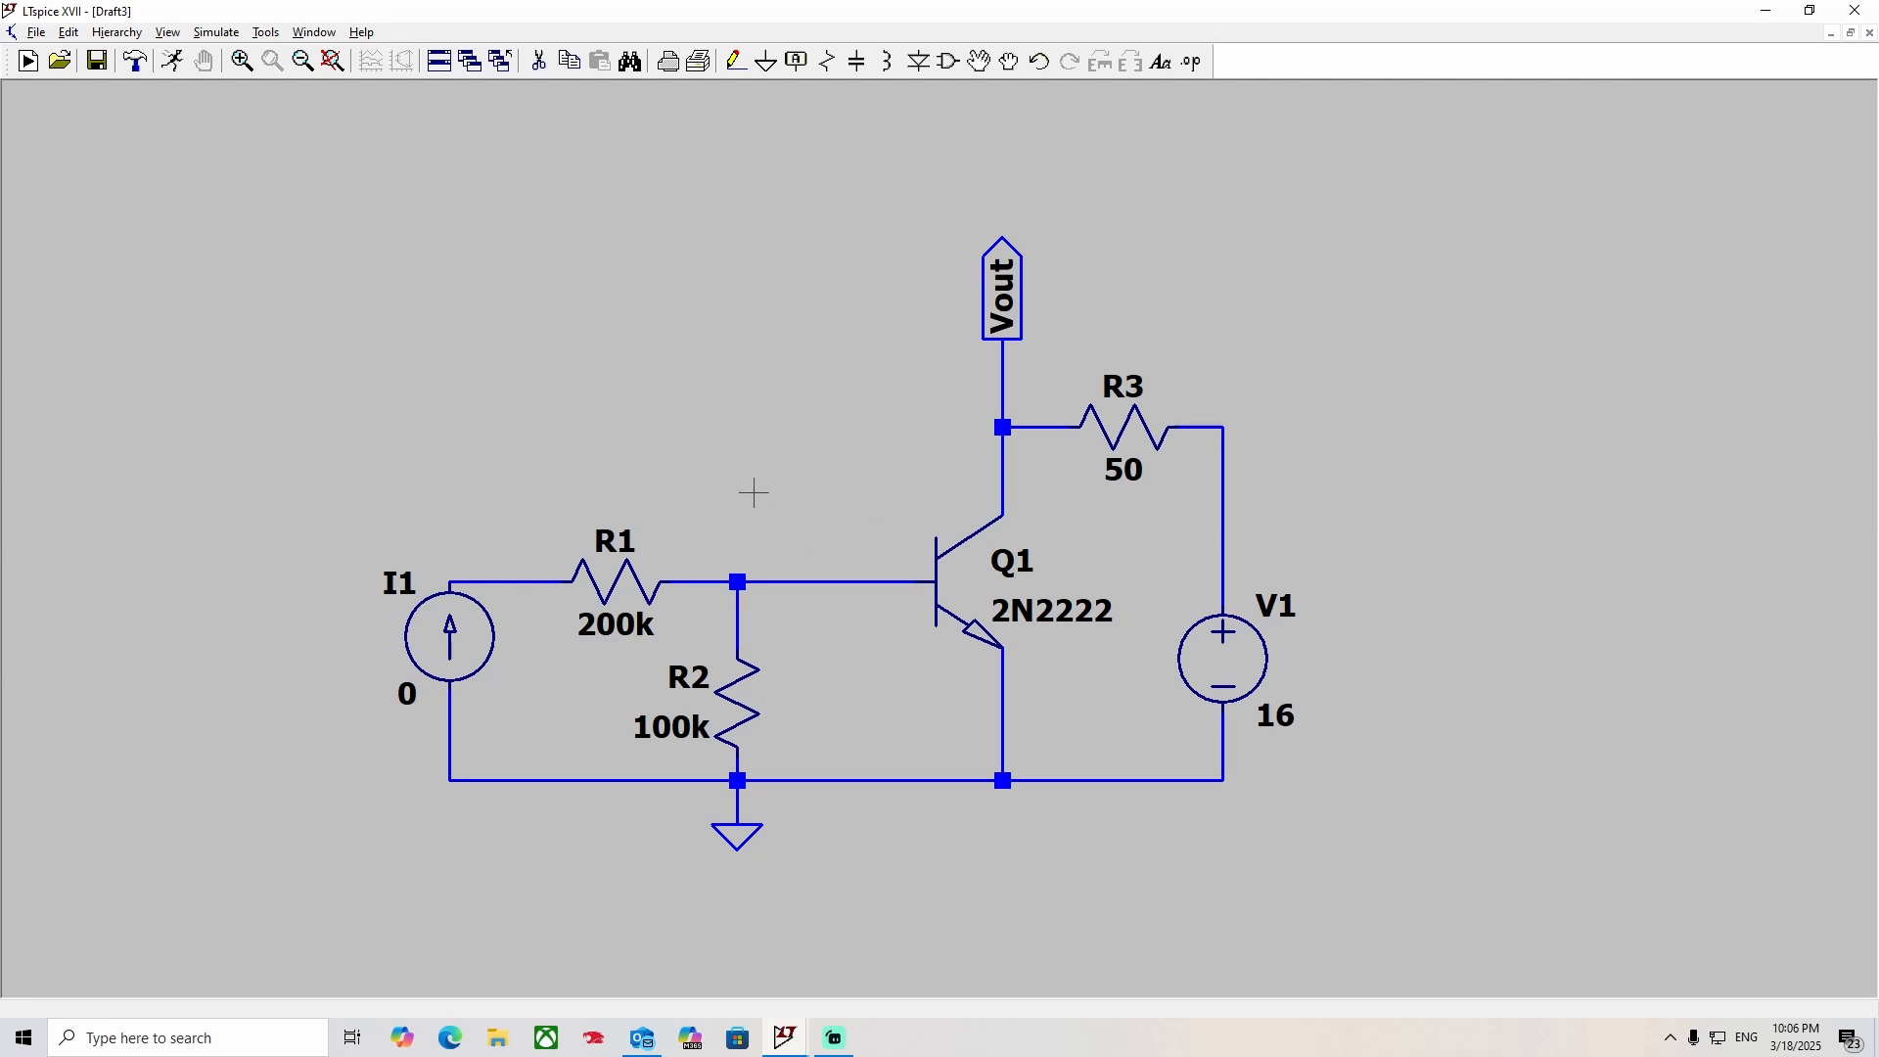
drag(772, 461, 811, 341)
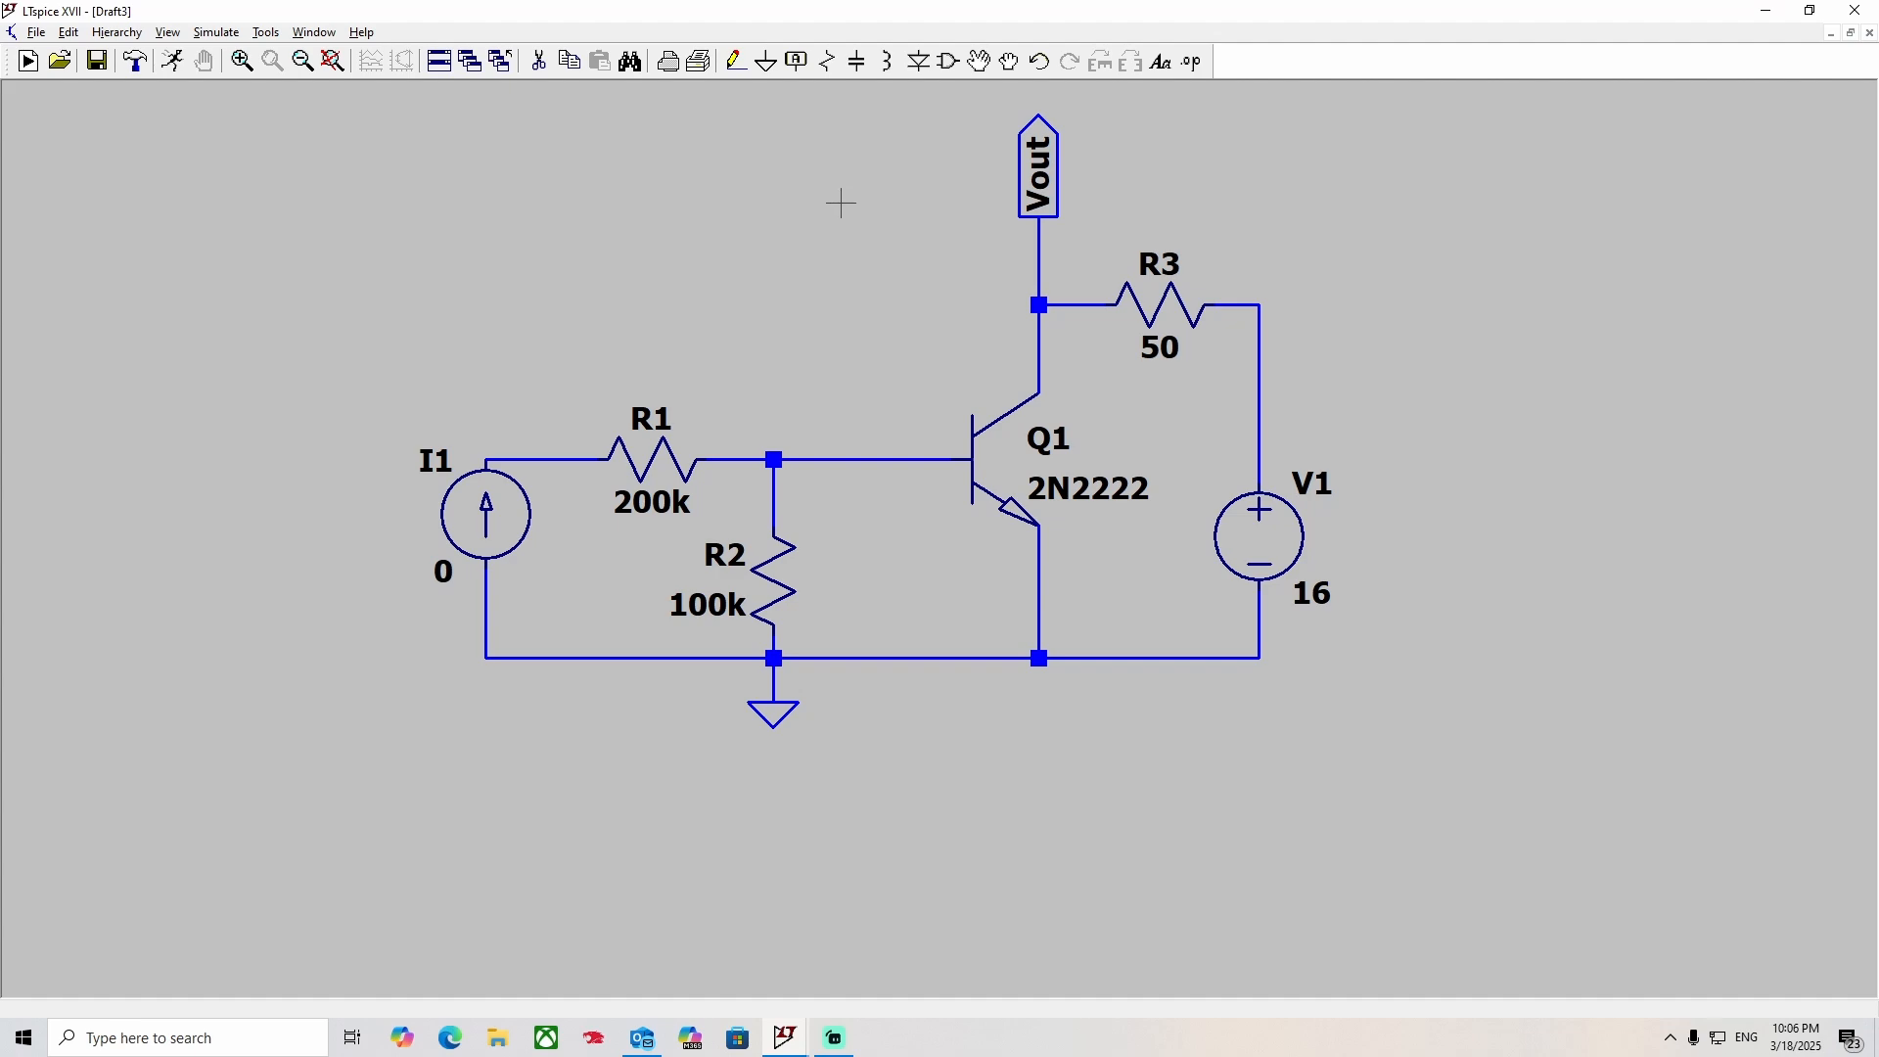
Check Q1's properties and the list of bipolar transistor models, keeping the NXP 2N2222.
right_click(1013, 517)
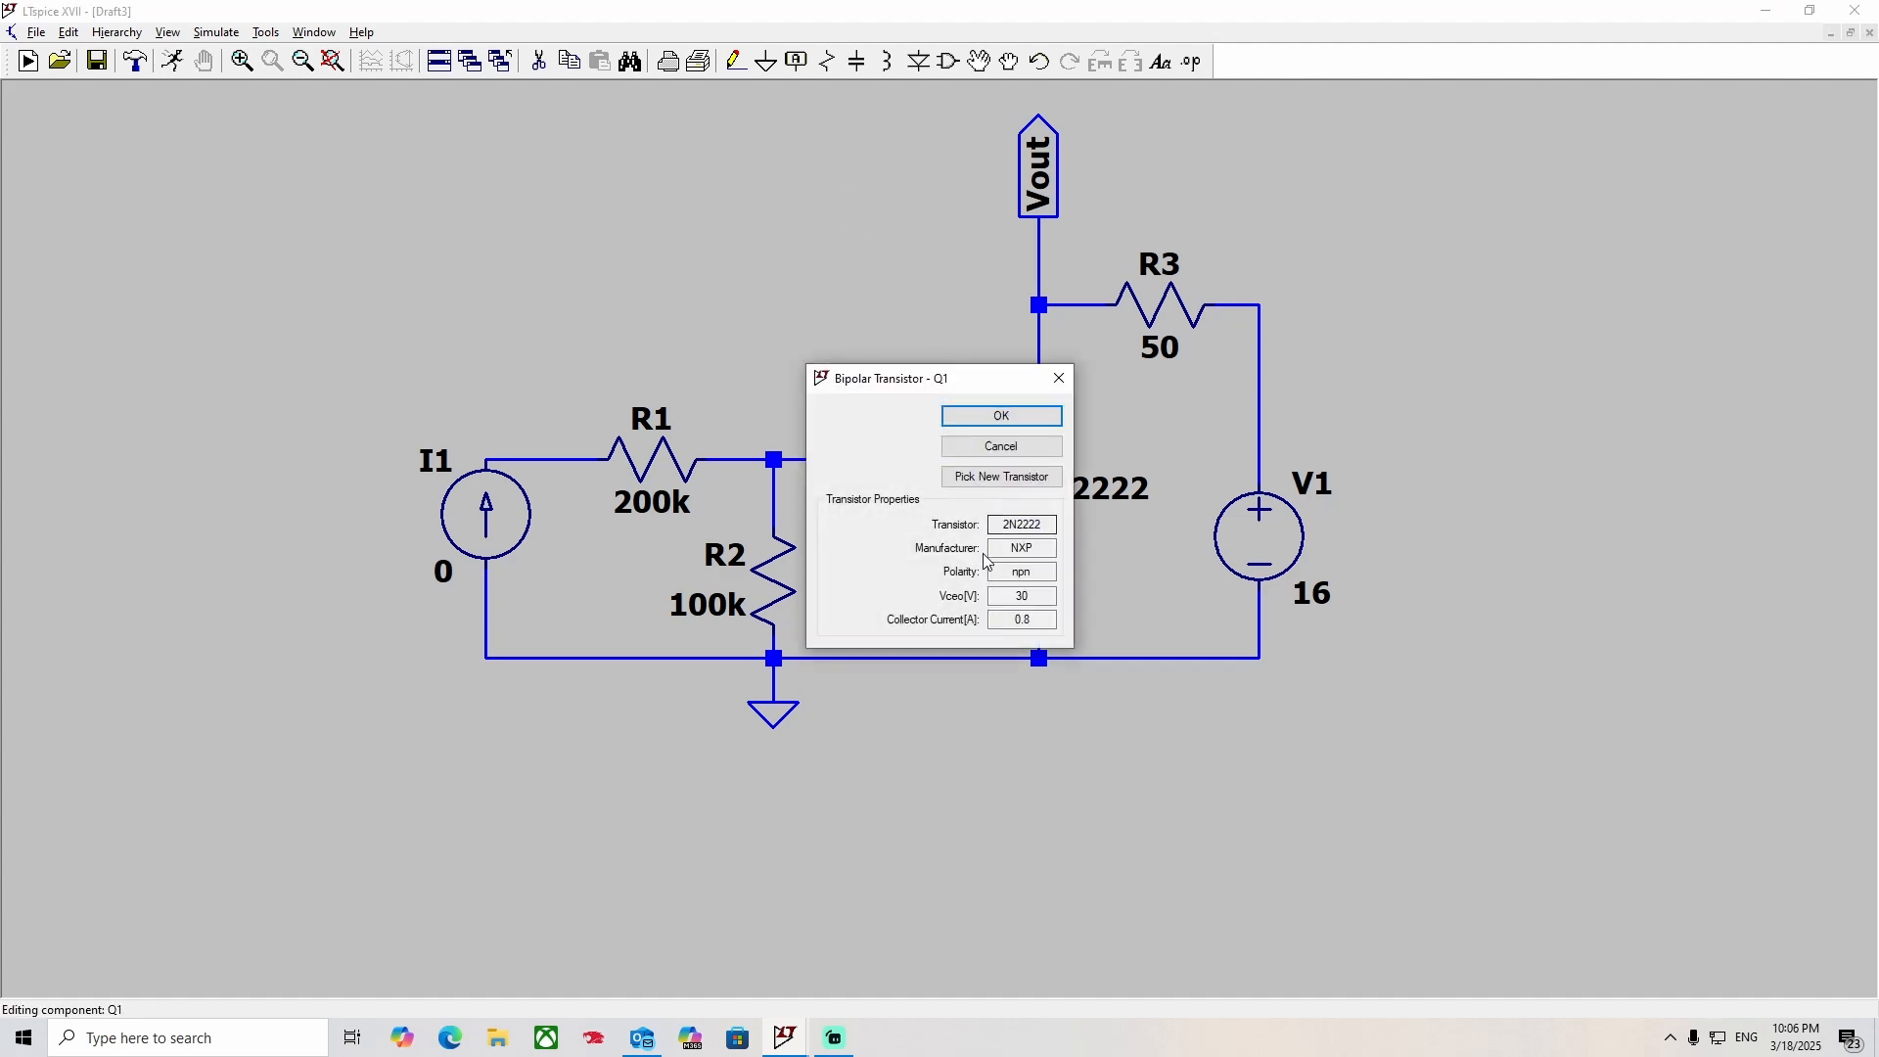
click(1008, 485)
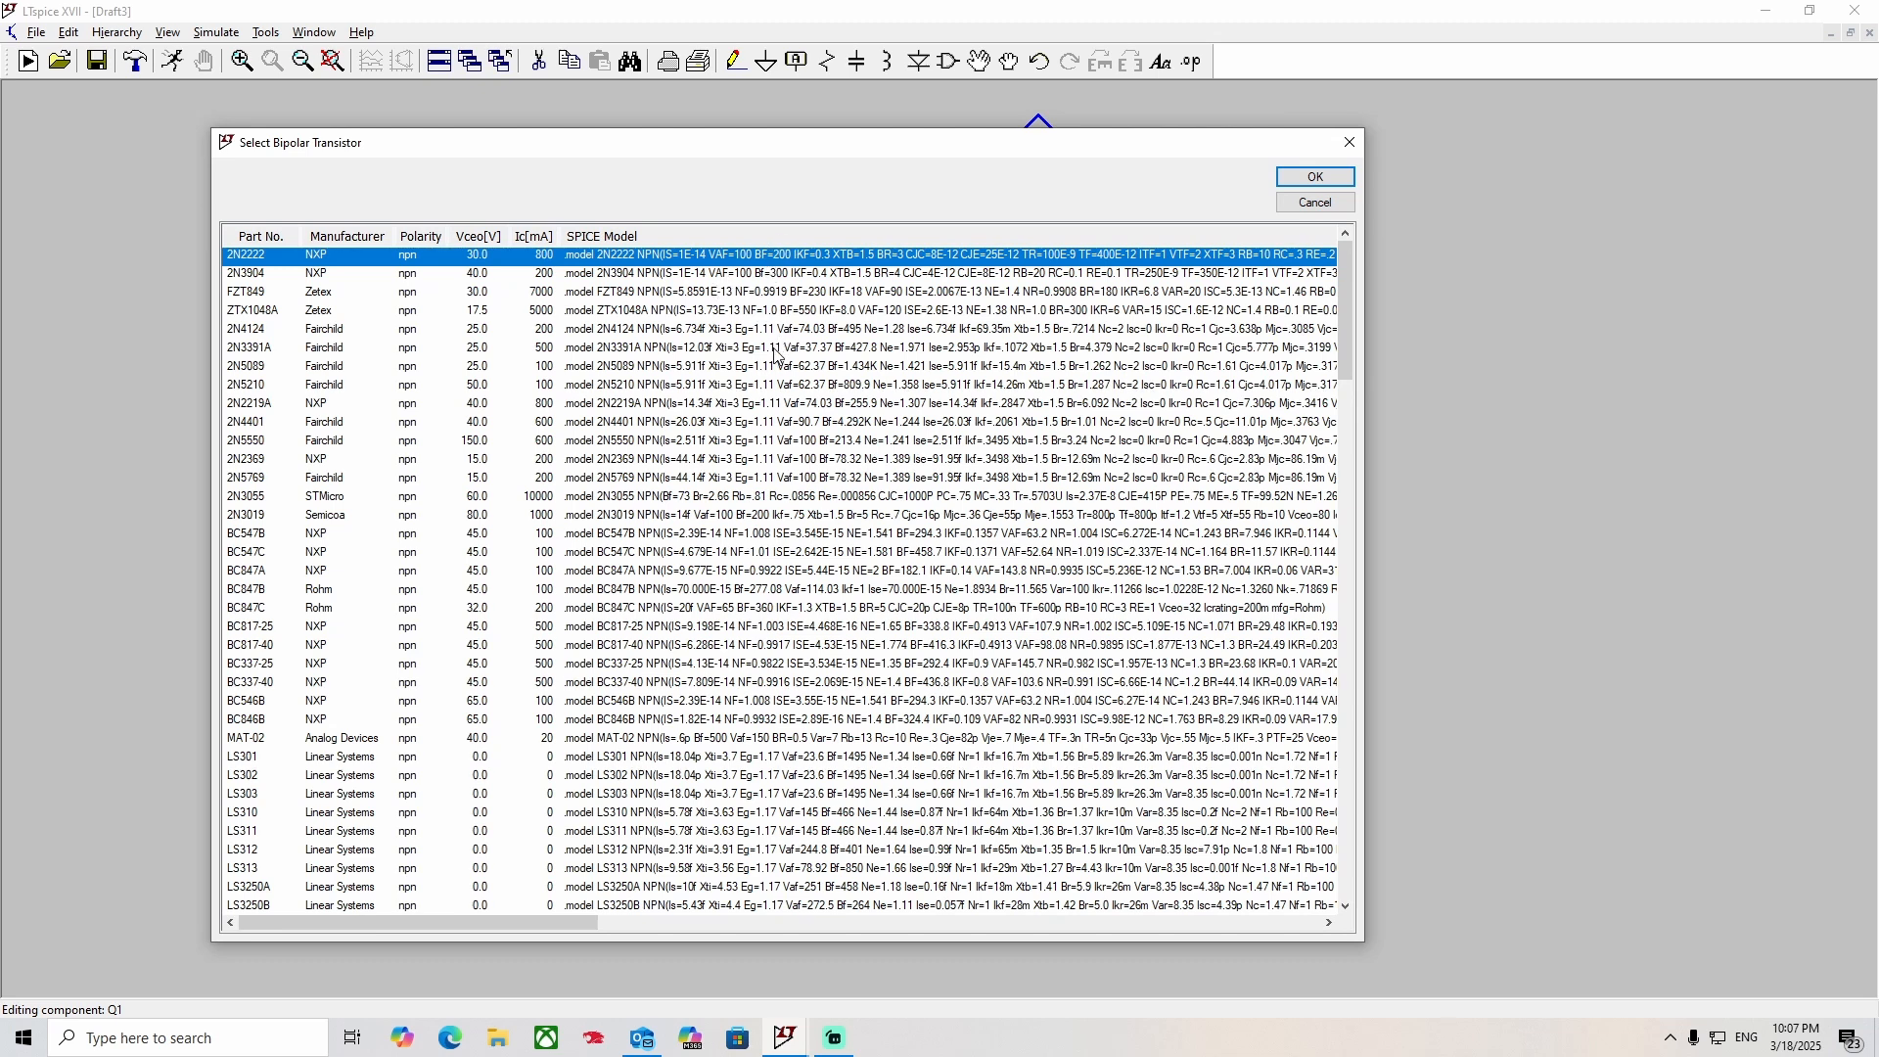
click(1317, 177)
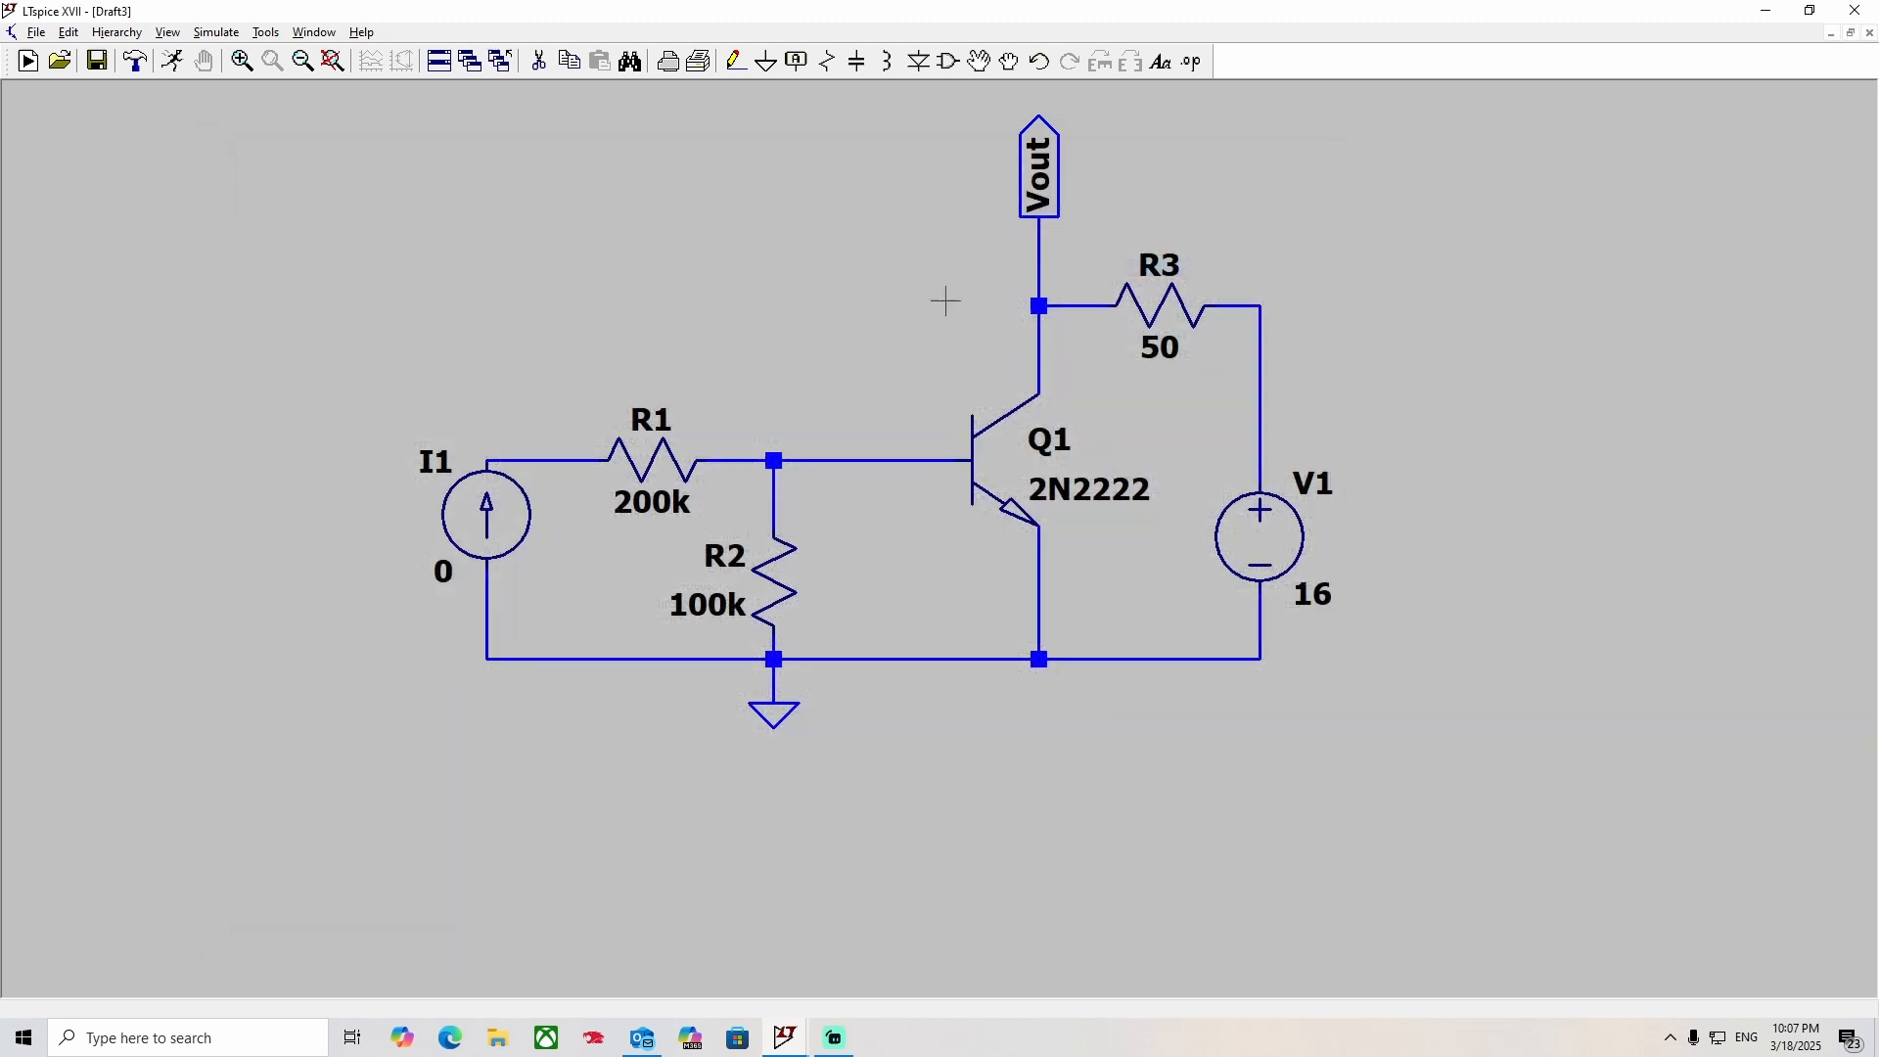
drag(852, 355, 835, 412)
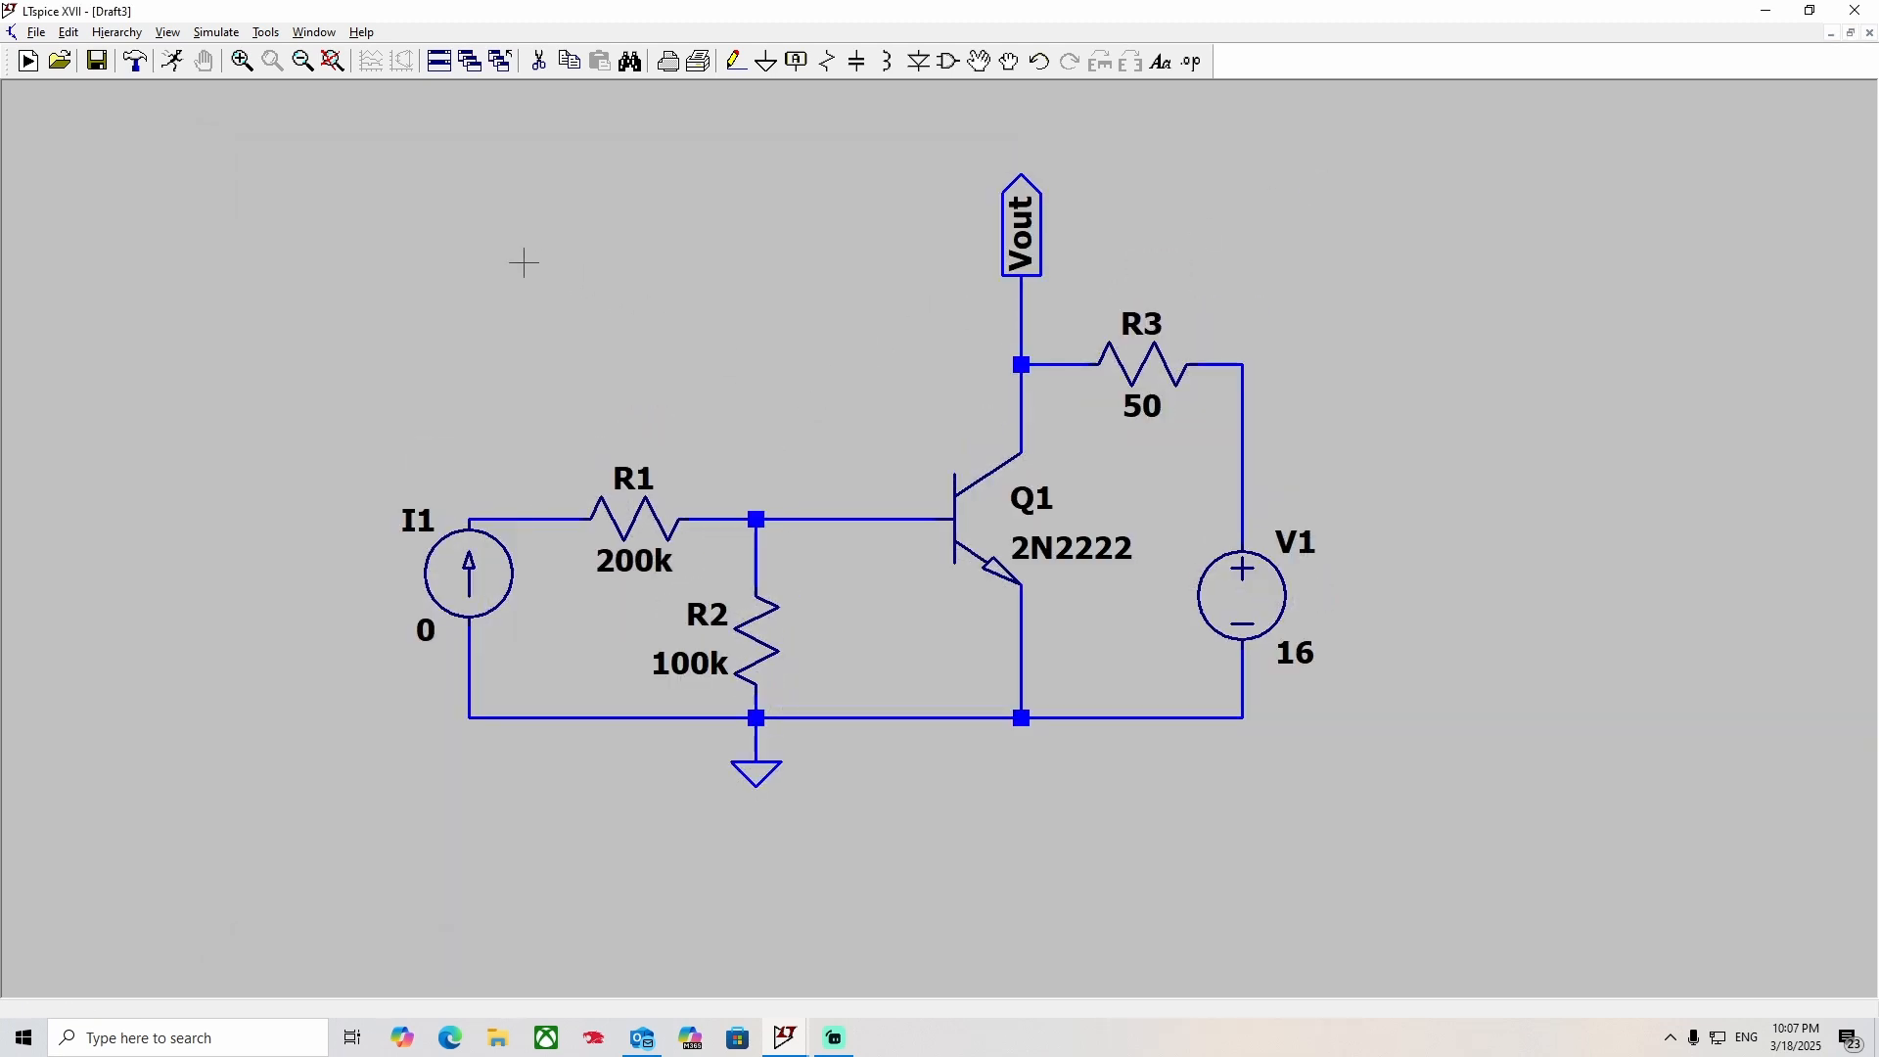
Start a DC sweep setup with I1 as the first source and Linear as the sweep type.
click(180, 71)
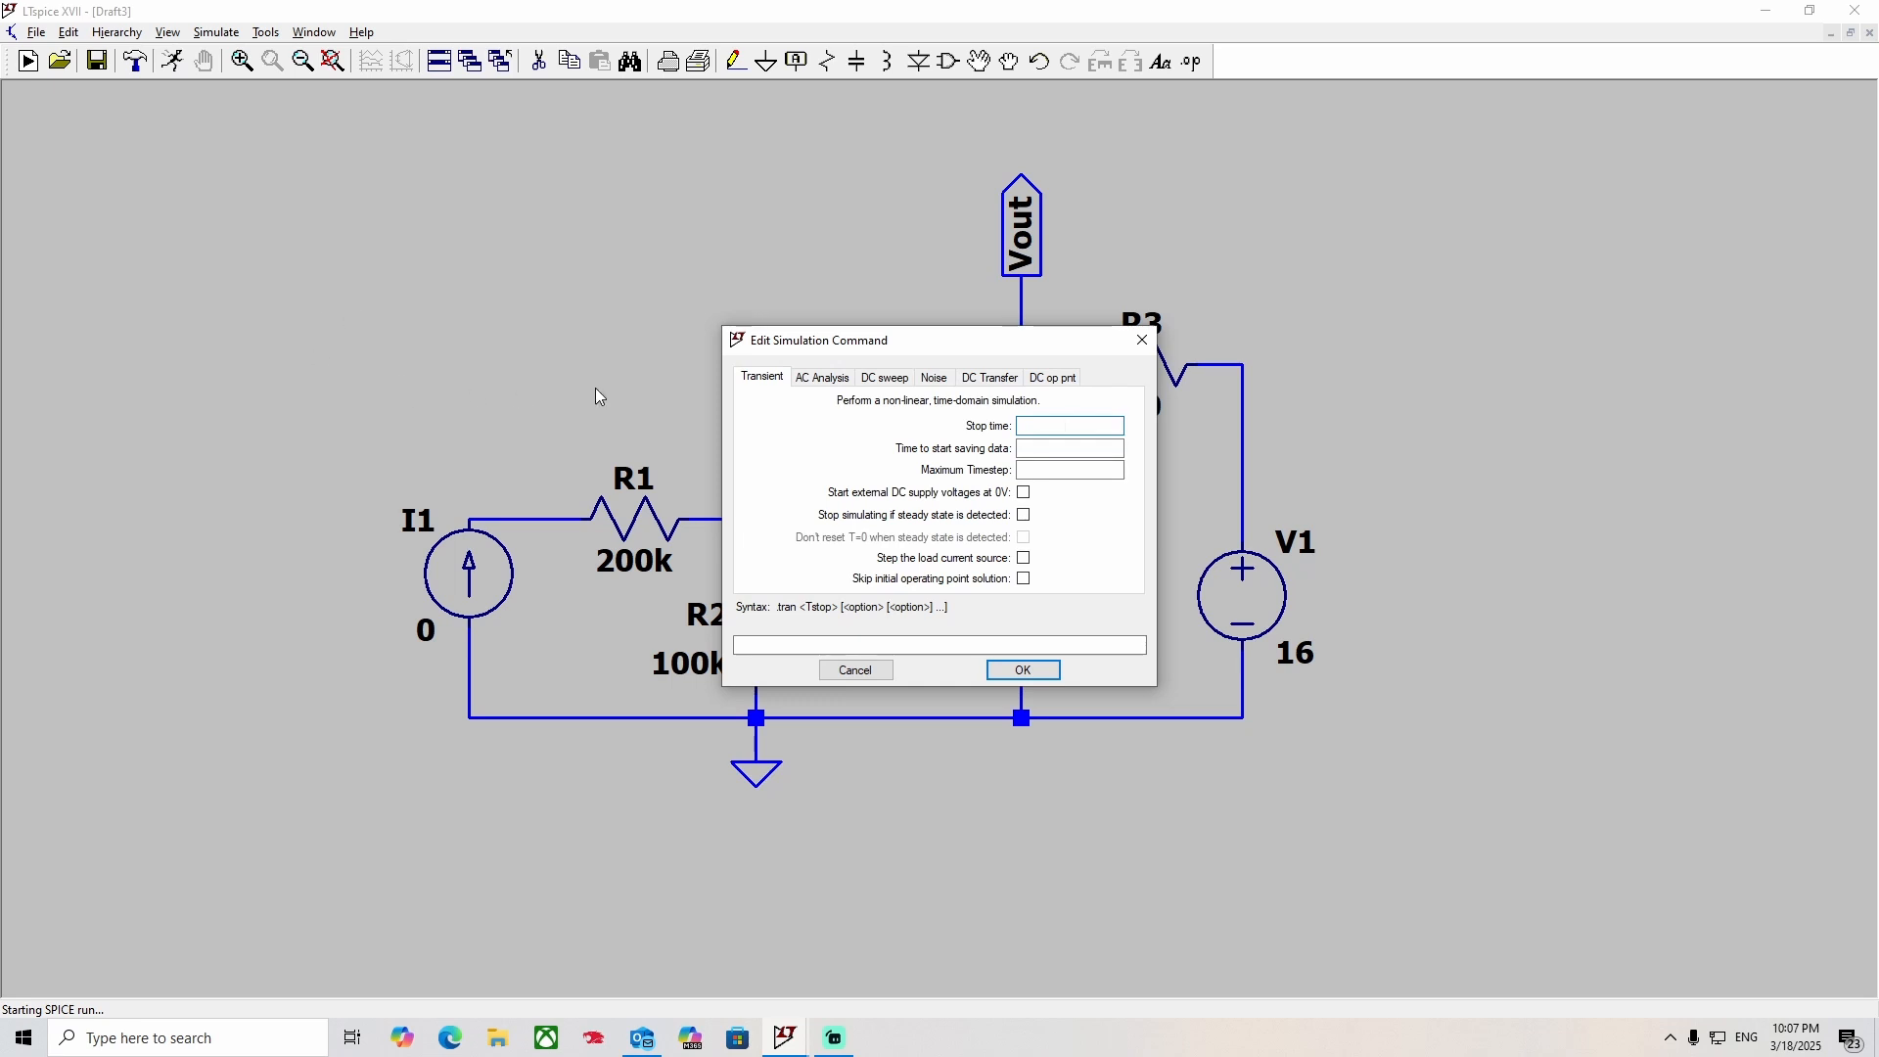
click(874, 380)
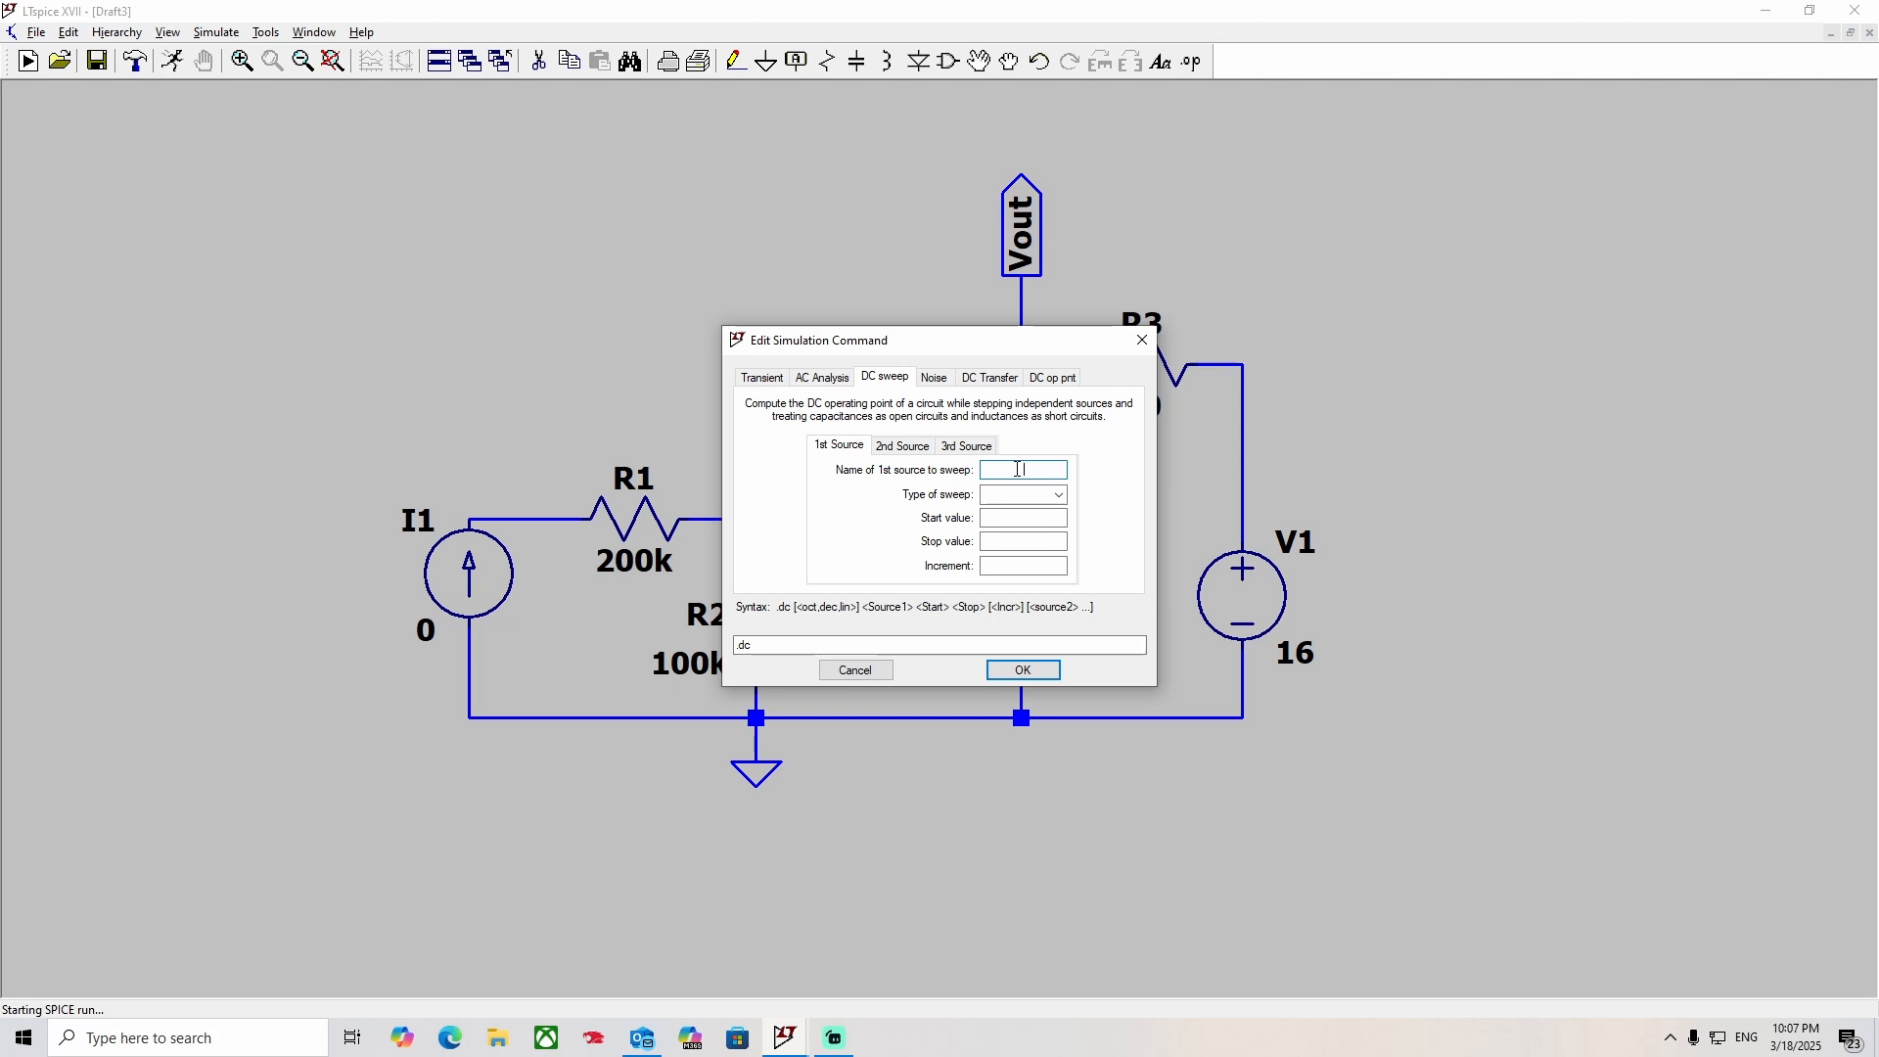
text(I1)
click(1023, 495)
click(1023, 509)
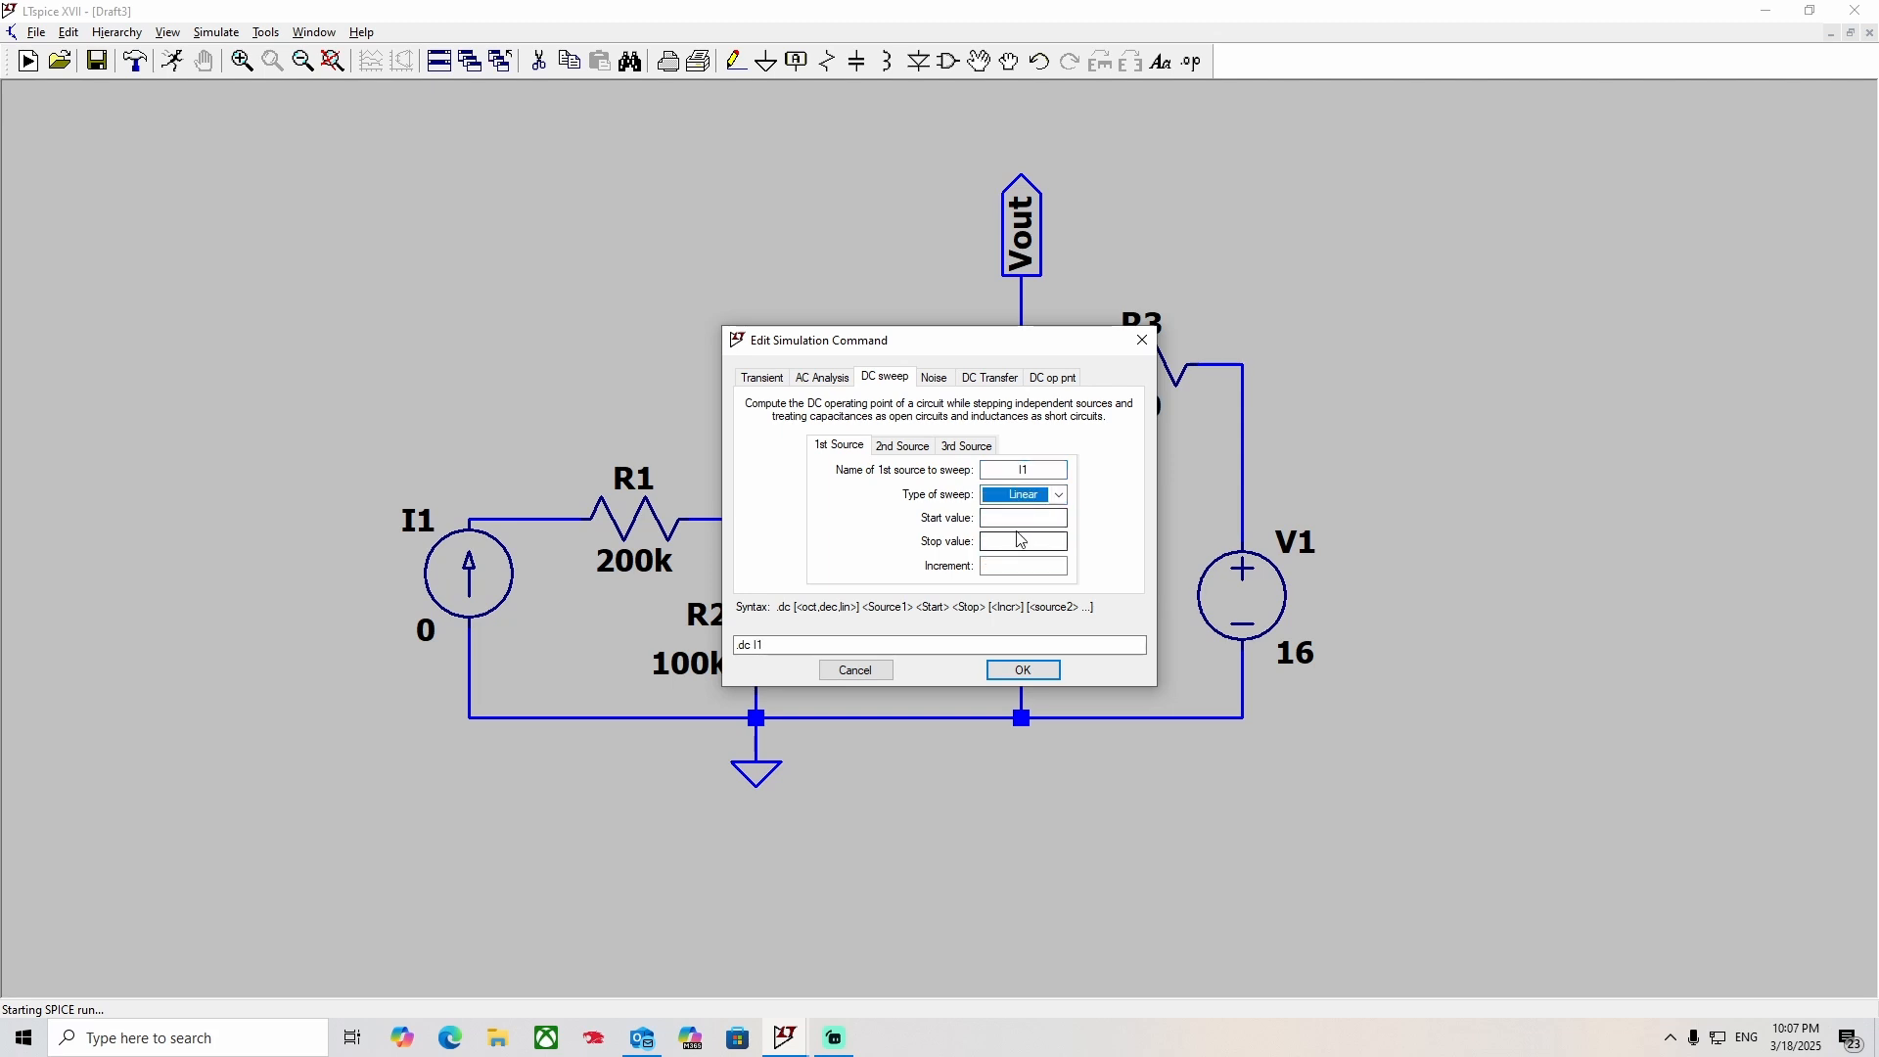
Set I1's sweep to start at 0, stop at 1m and increment by 100u.
click(1014, 519)
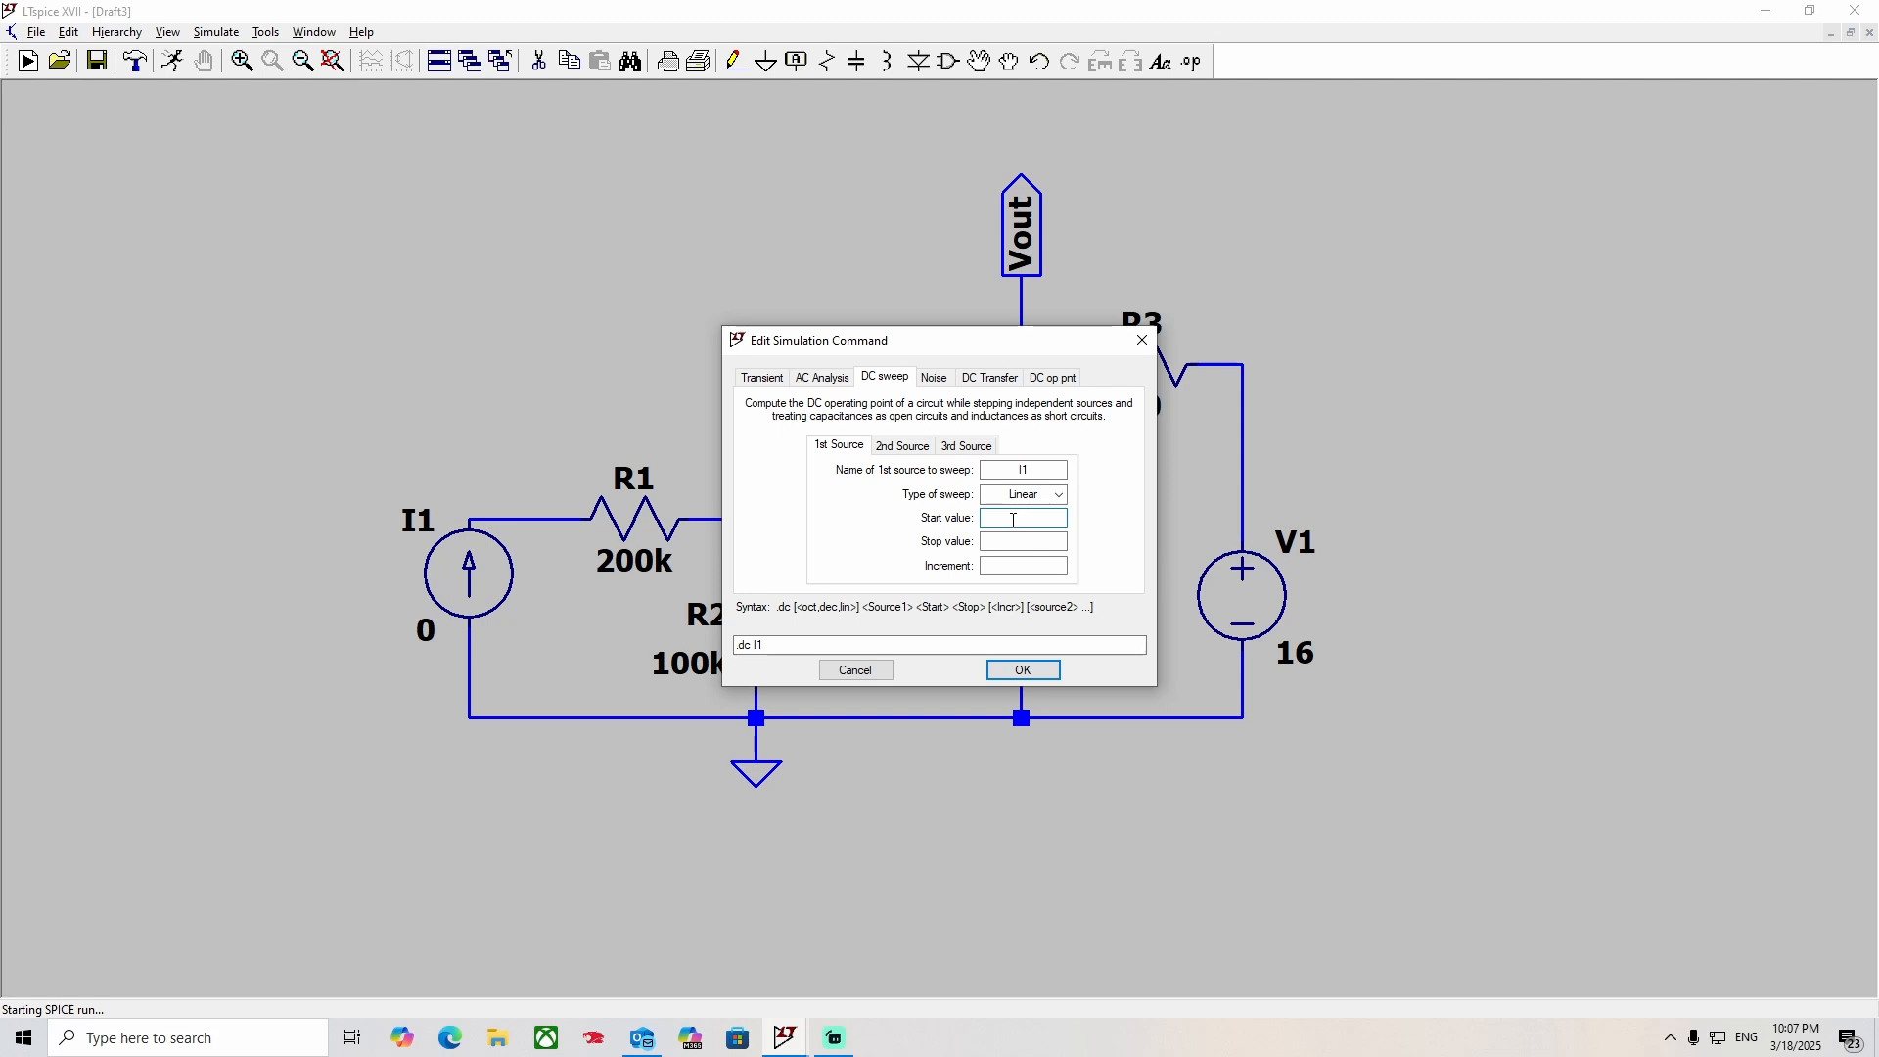
text(0)
click(1014, 540)
text(1nm)
key(BackSpace)
key(BackSpace)
text(m)
click(1008, 569)
text(100u)
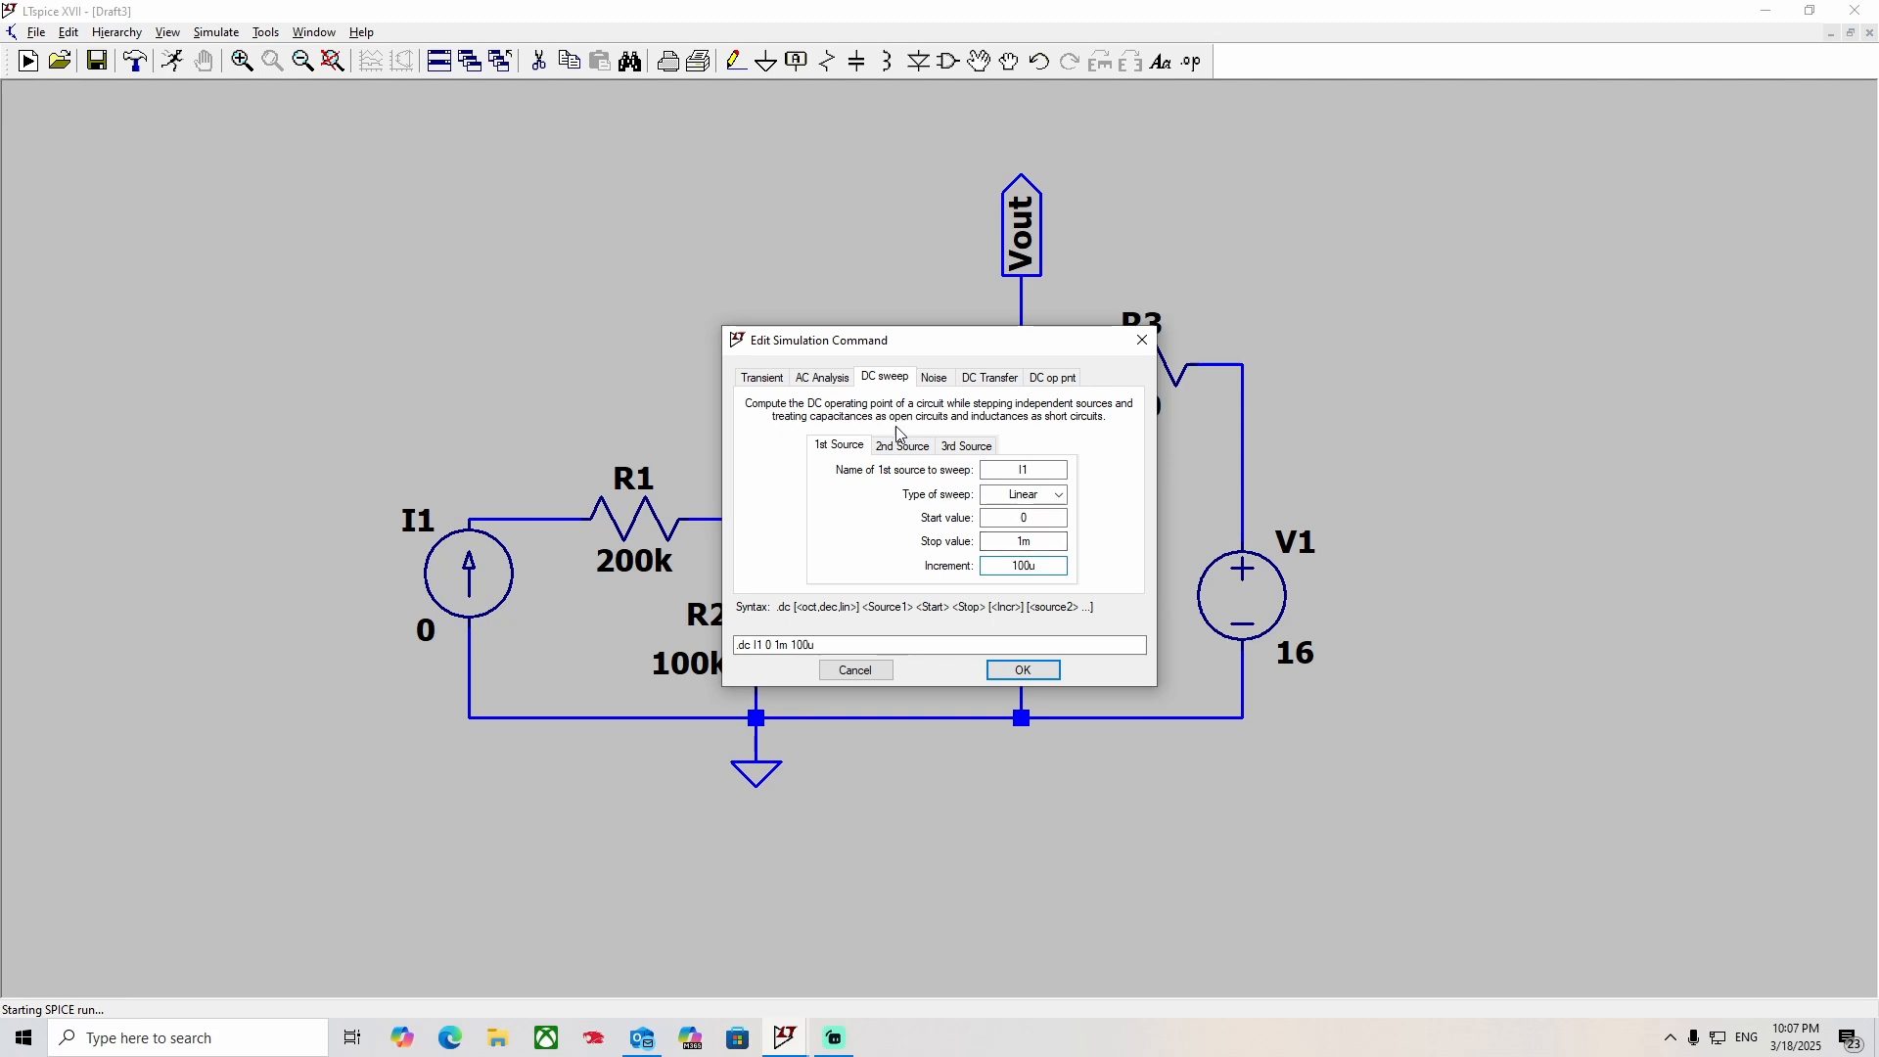
Add V1 as the second sweep source, linear from 0 to 16 in 10m increments, and run the simulation.
click(913, 446)
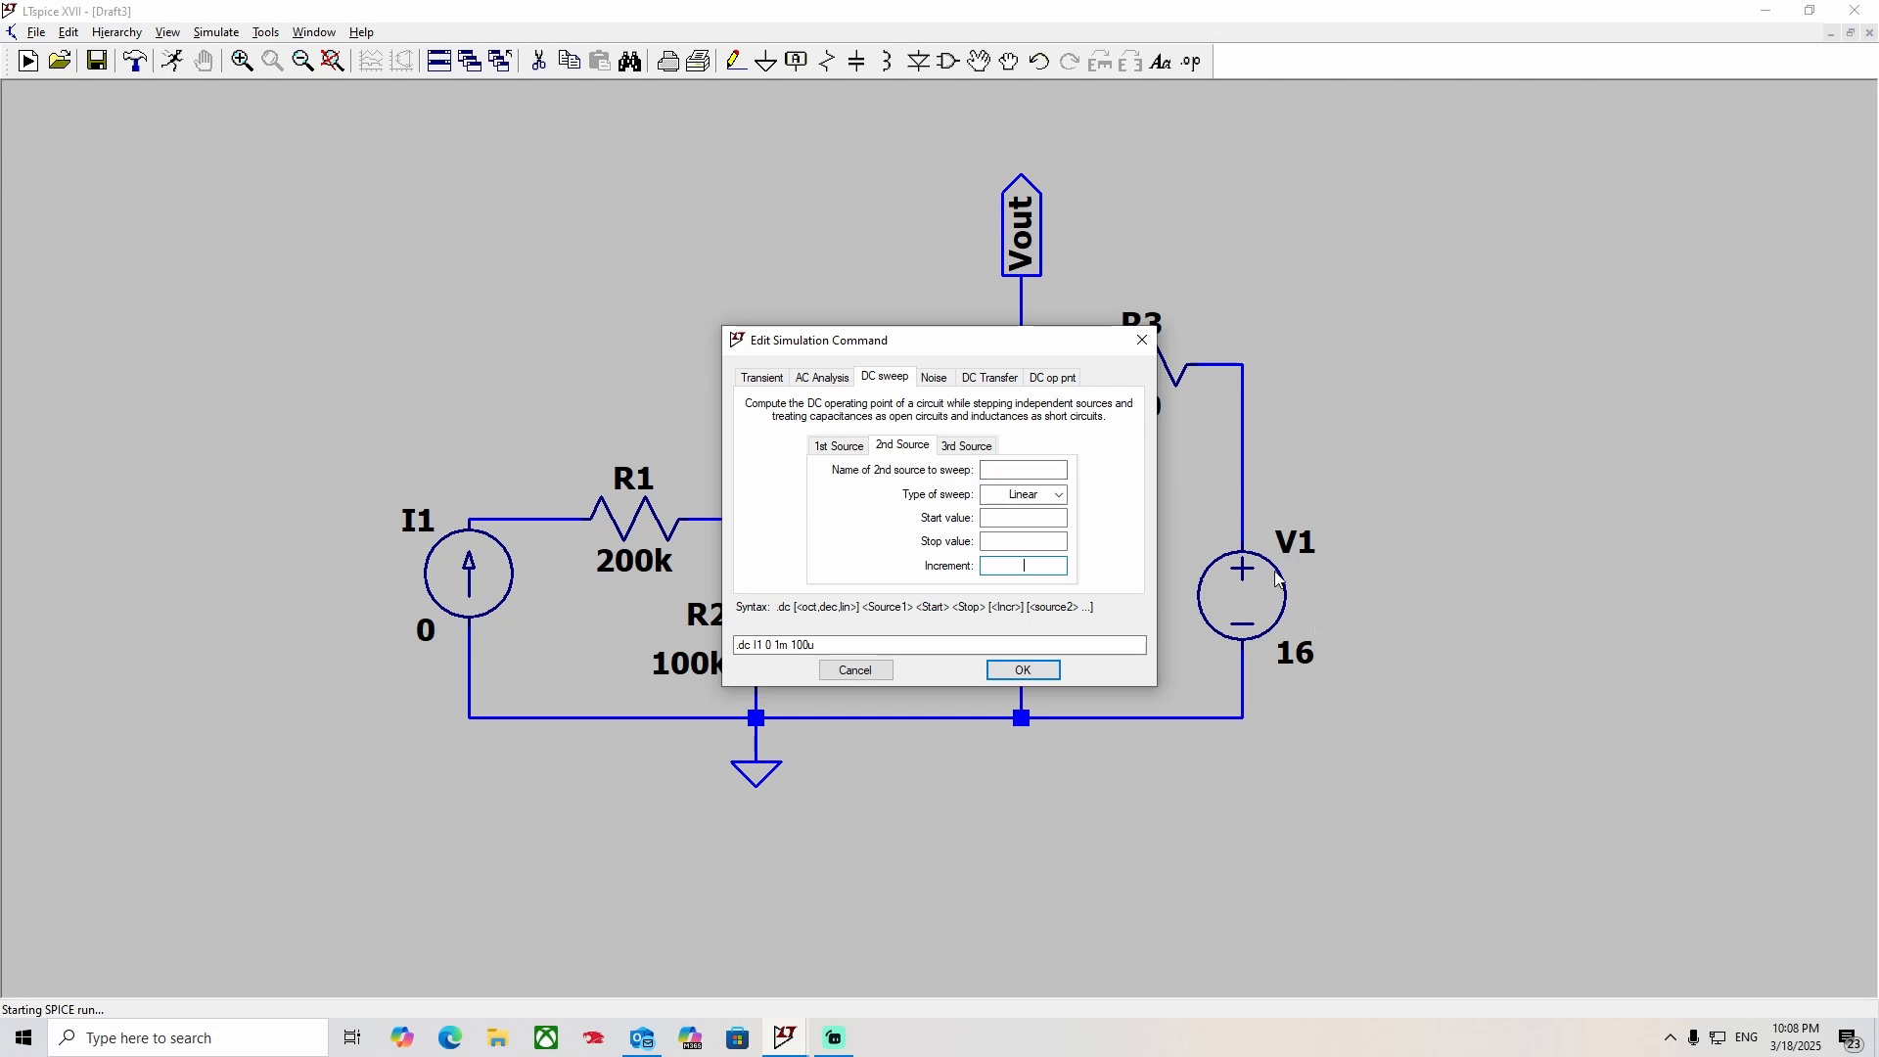
click(1019, 470)
text(V1)
click(1007, 517)
click(1022, 543)
text(16)
click(1004, 566)
click(1023, 671)
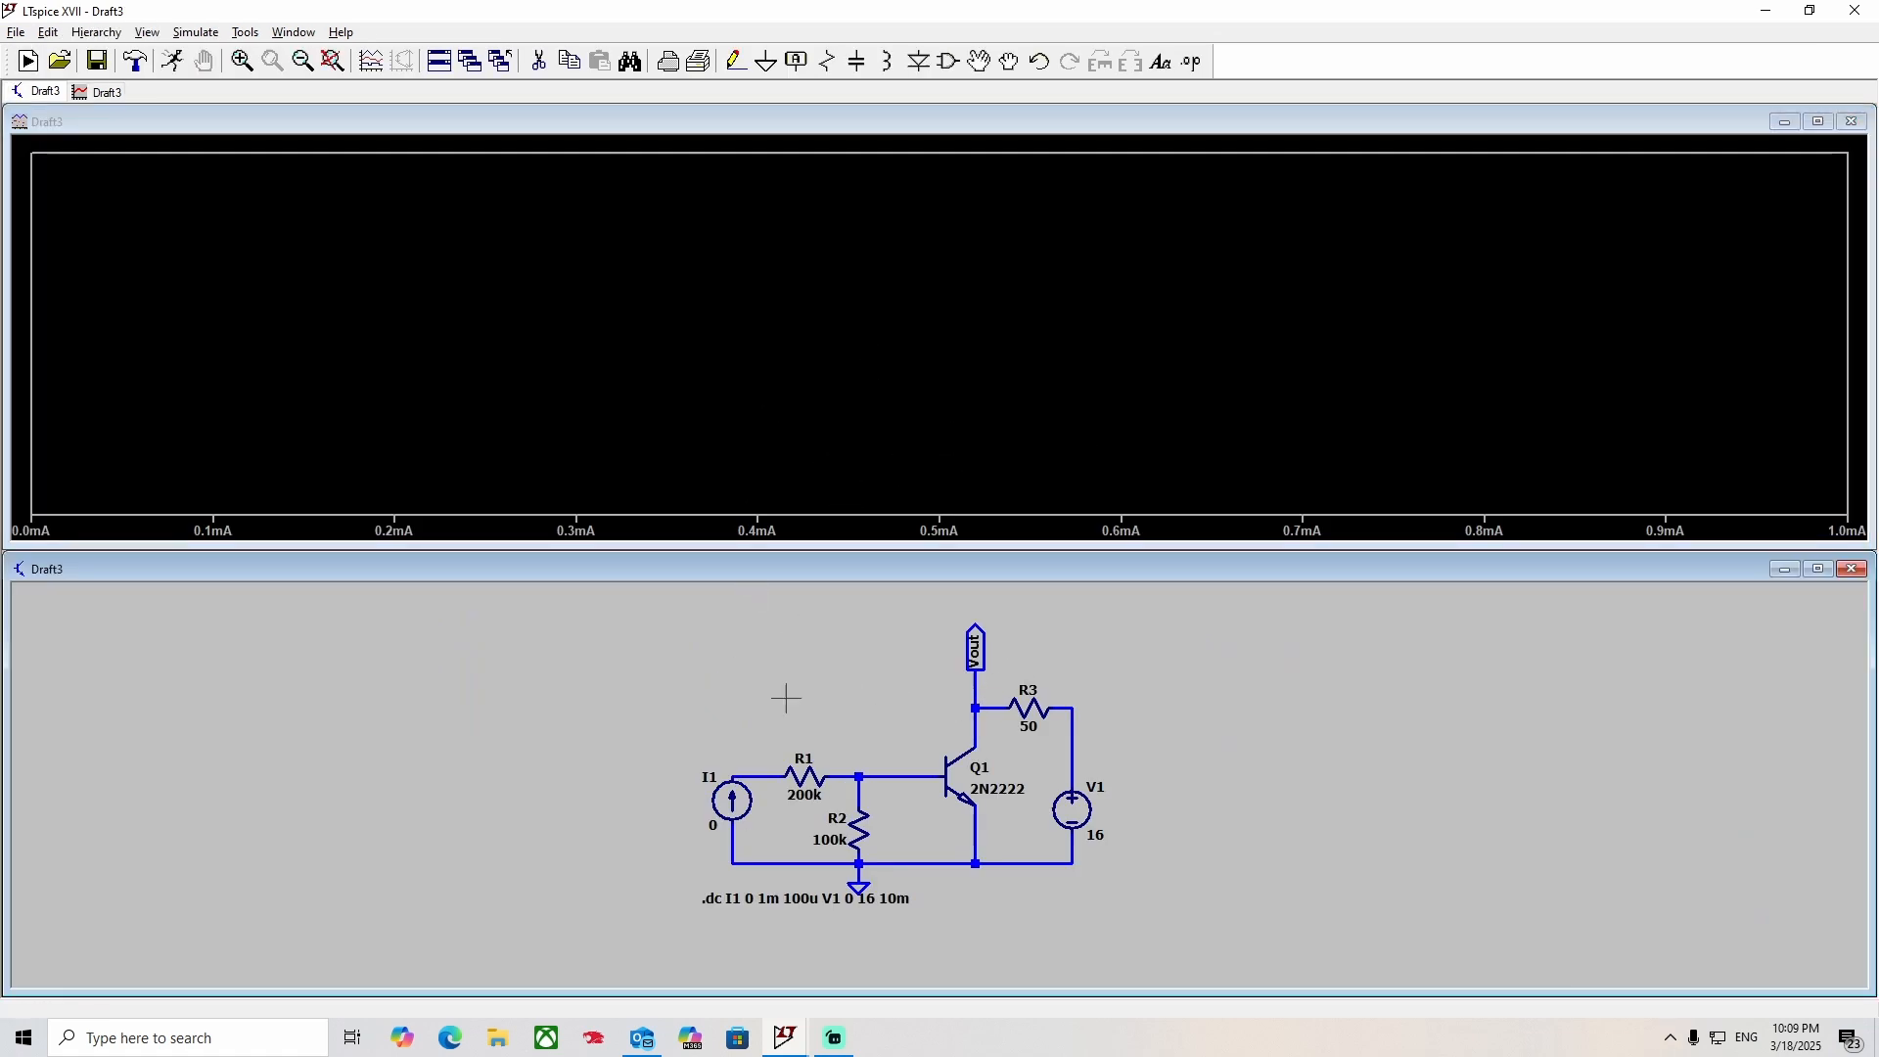
Plot the collector current of Q1.
click(984, 739)
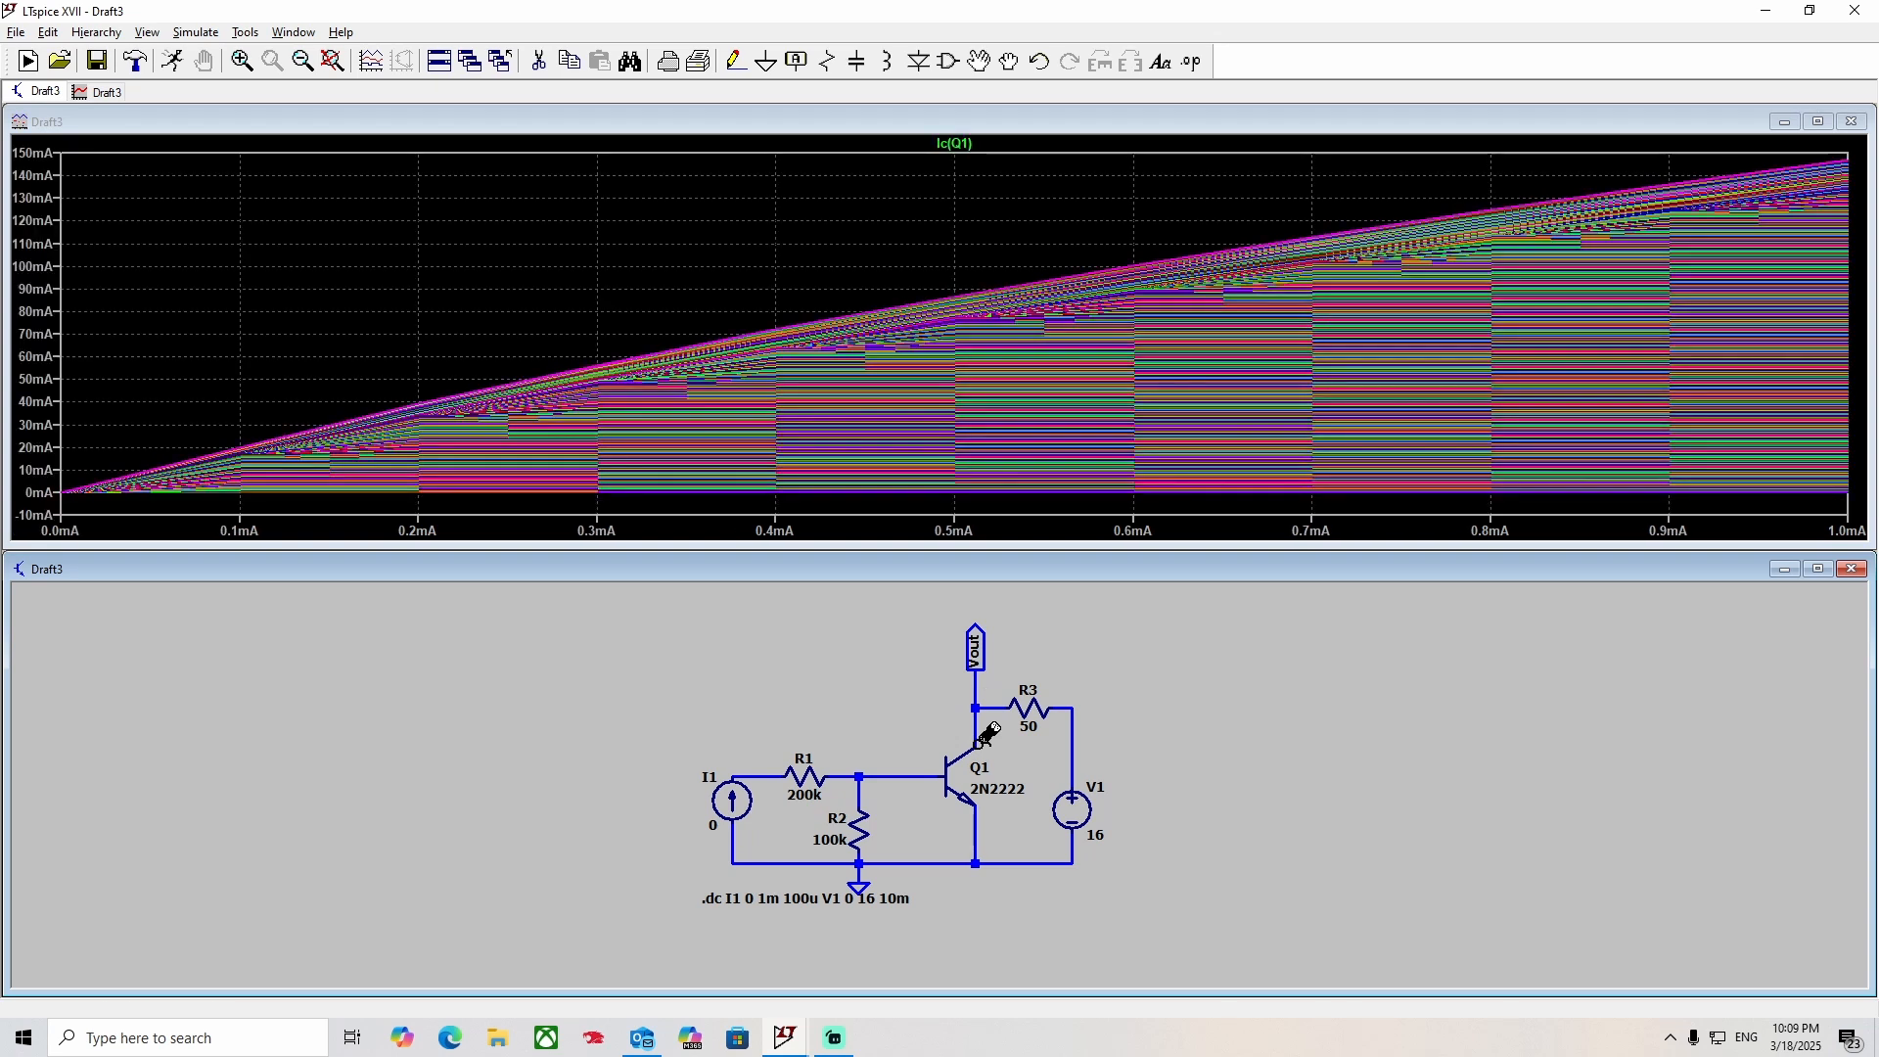
right_click(1081, 812)
click(1082, 524)
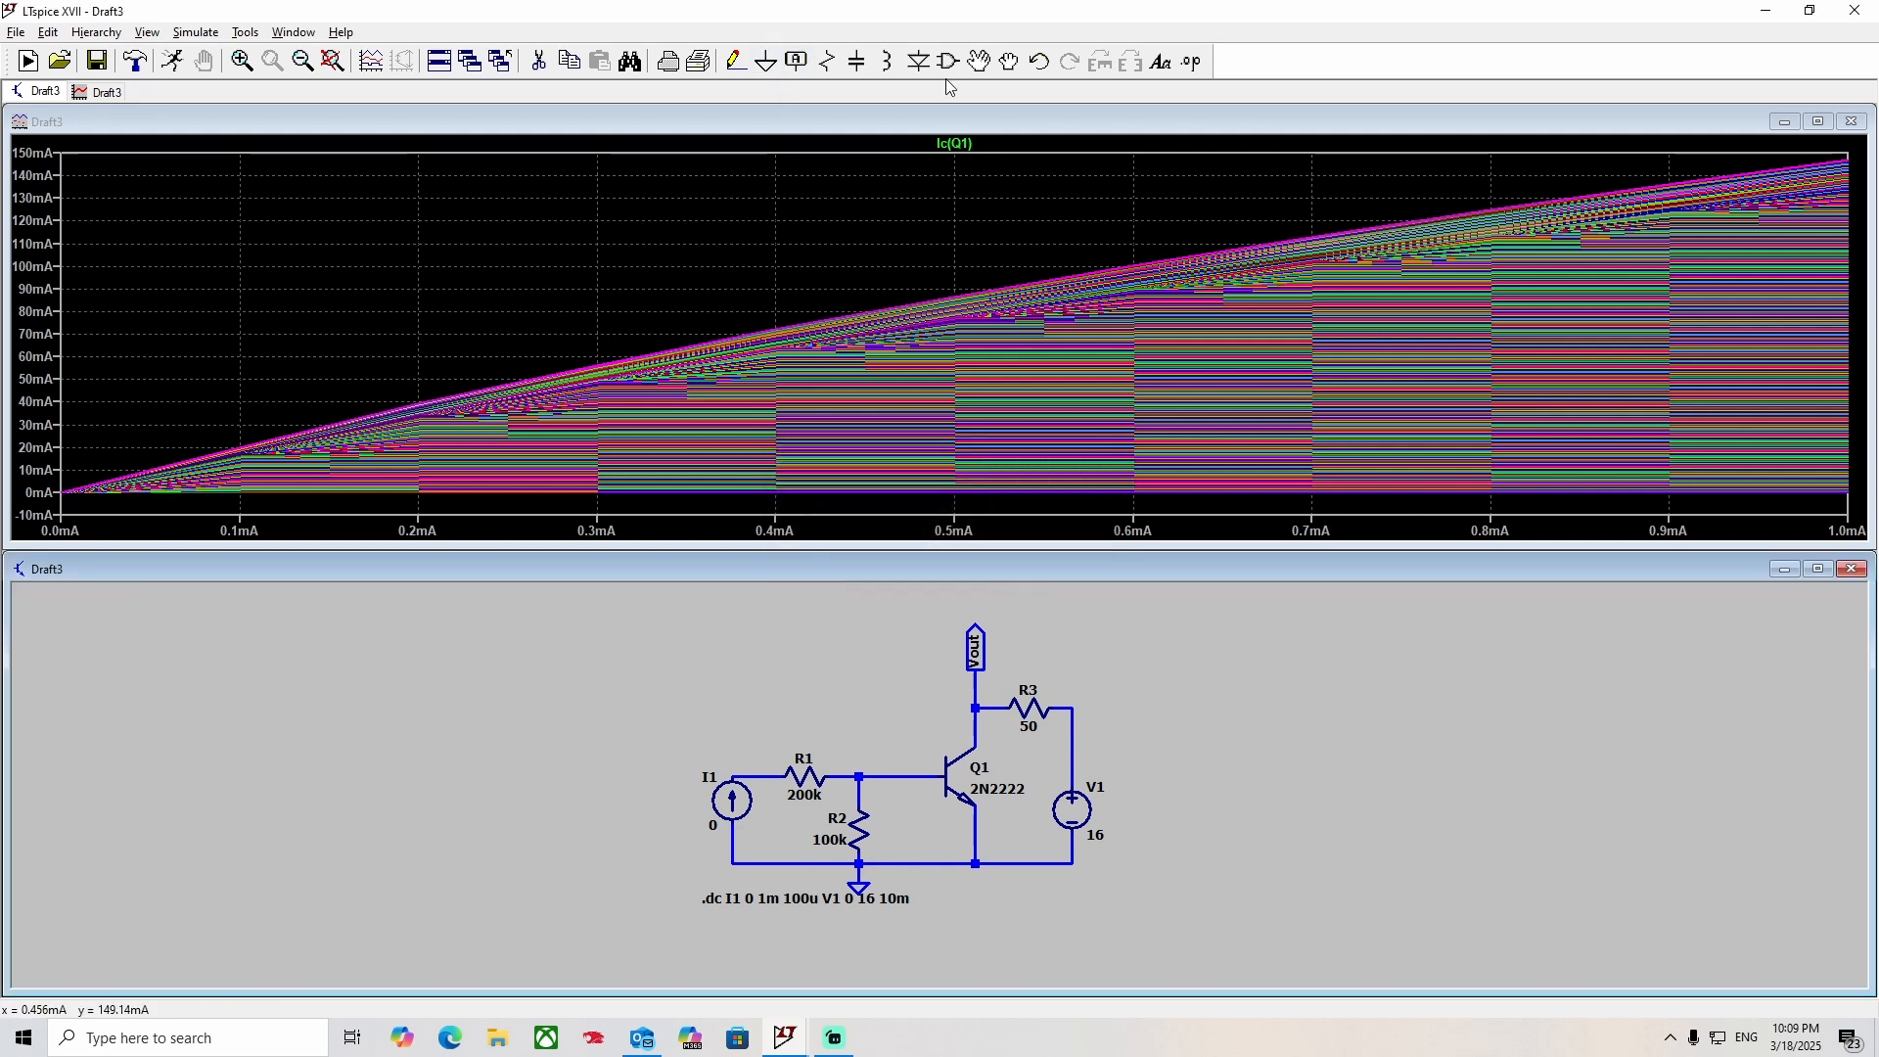
Move the .dc directive slightly lower so it sits clear of the ground symbol.
click(979, 62)
click(797, 897)
click(705, 912)
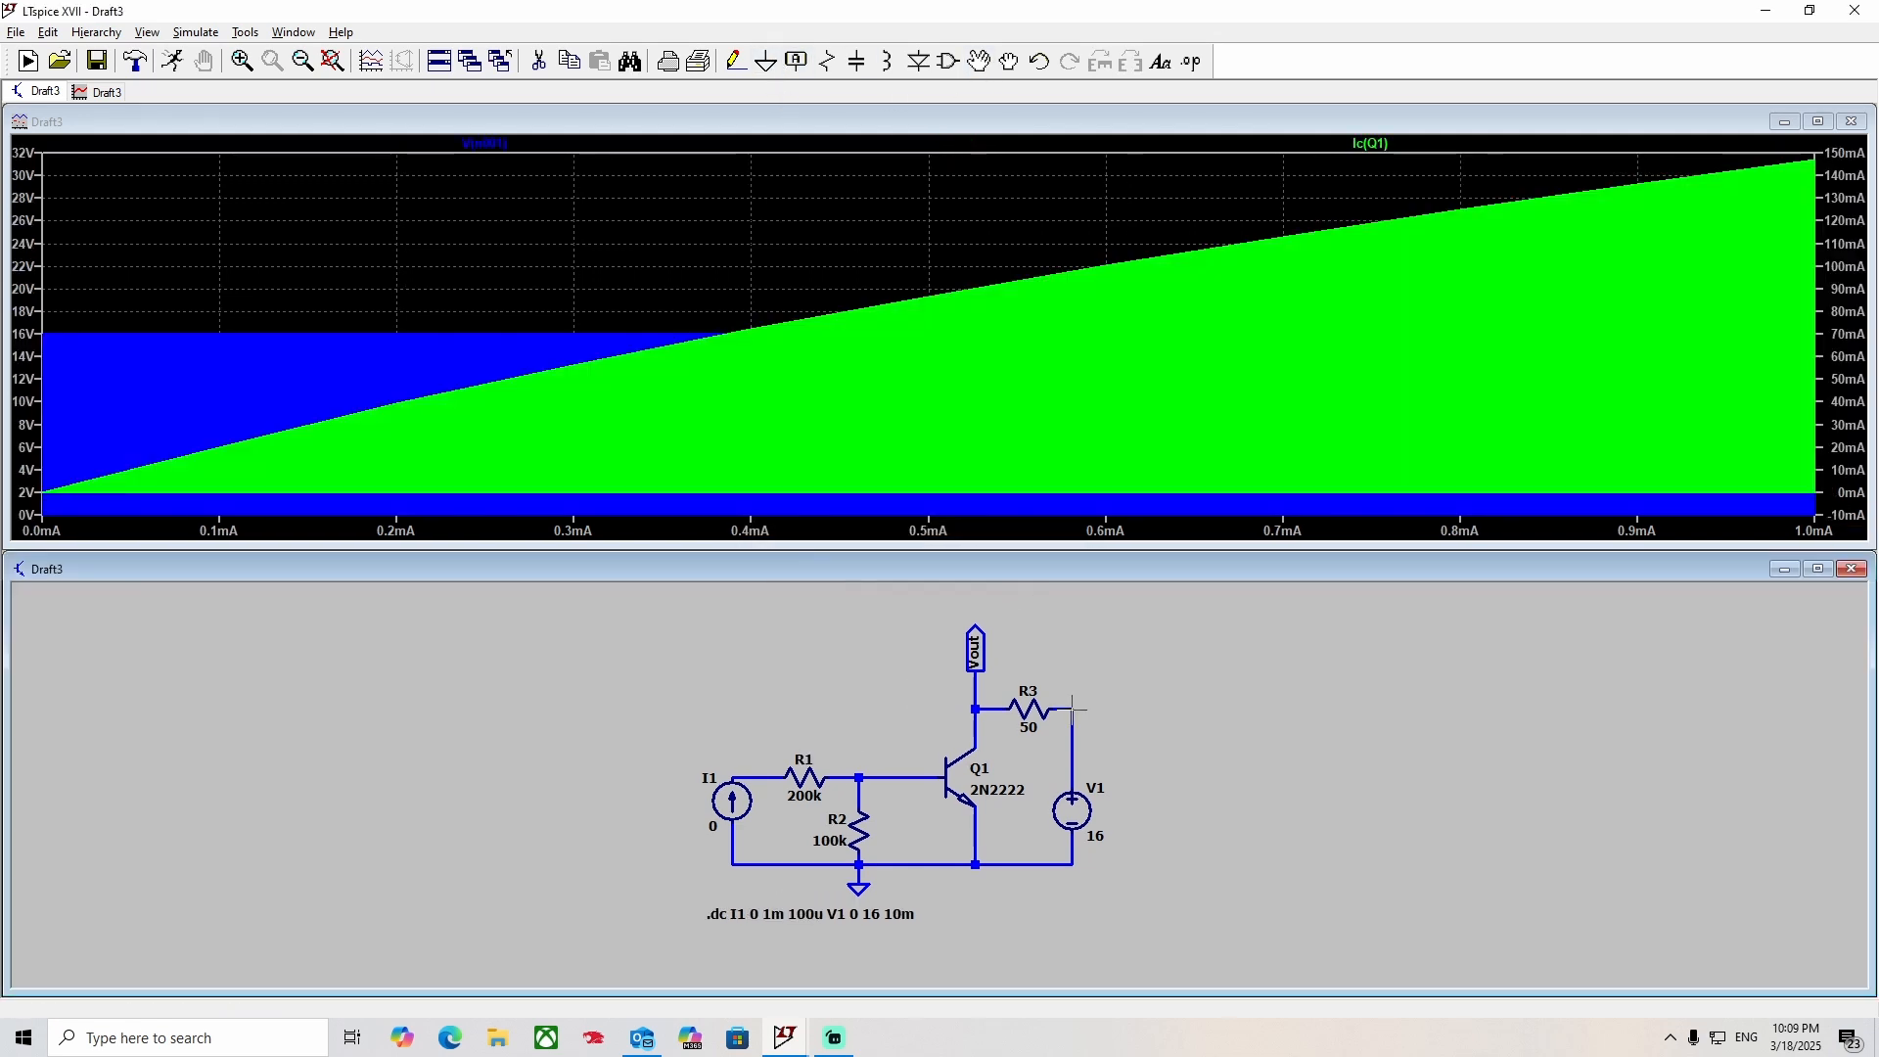
Compare the voltage at the node between R3 and V1 with Q1's collector current, magnifying the current plot around 96 µA.
click(1073, 708)
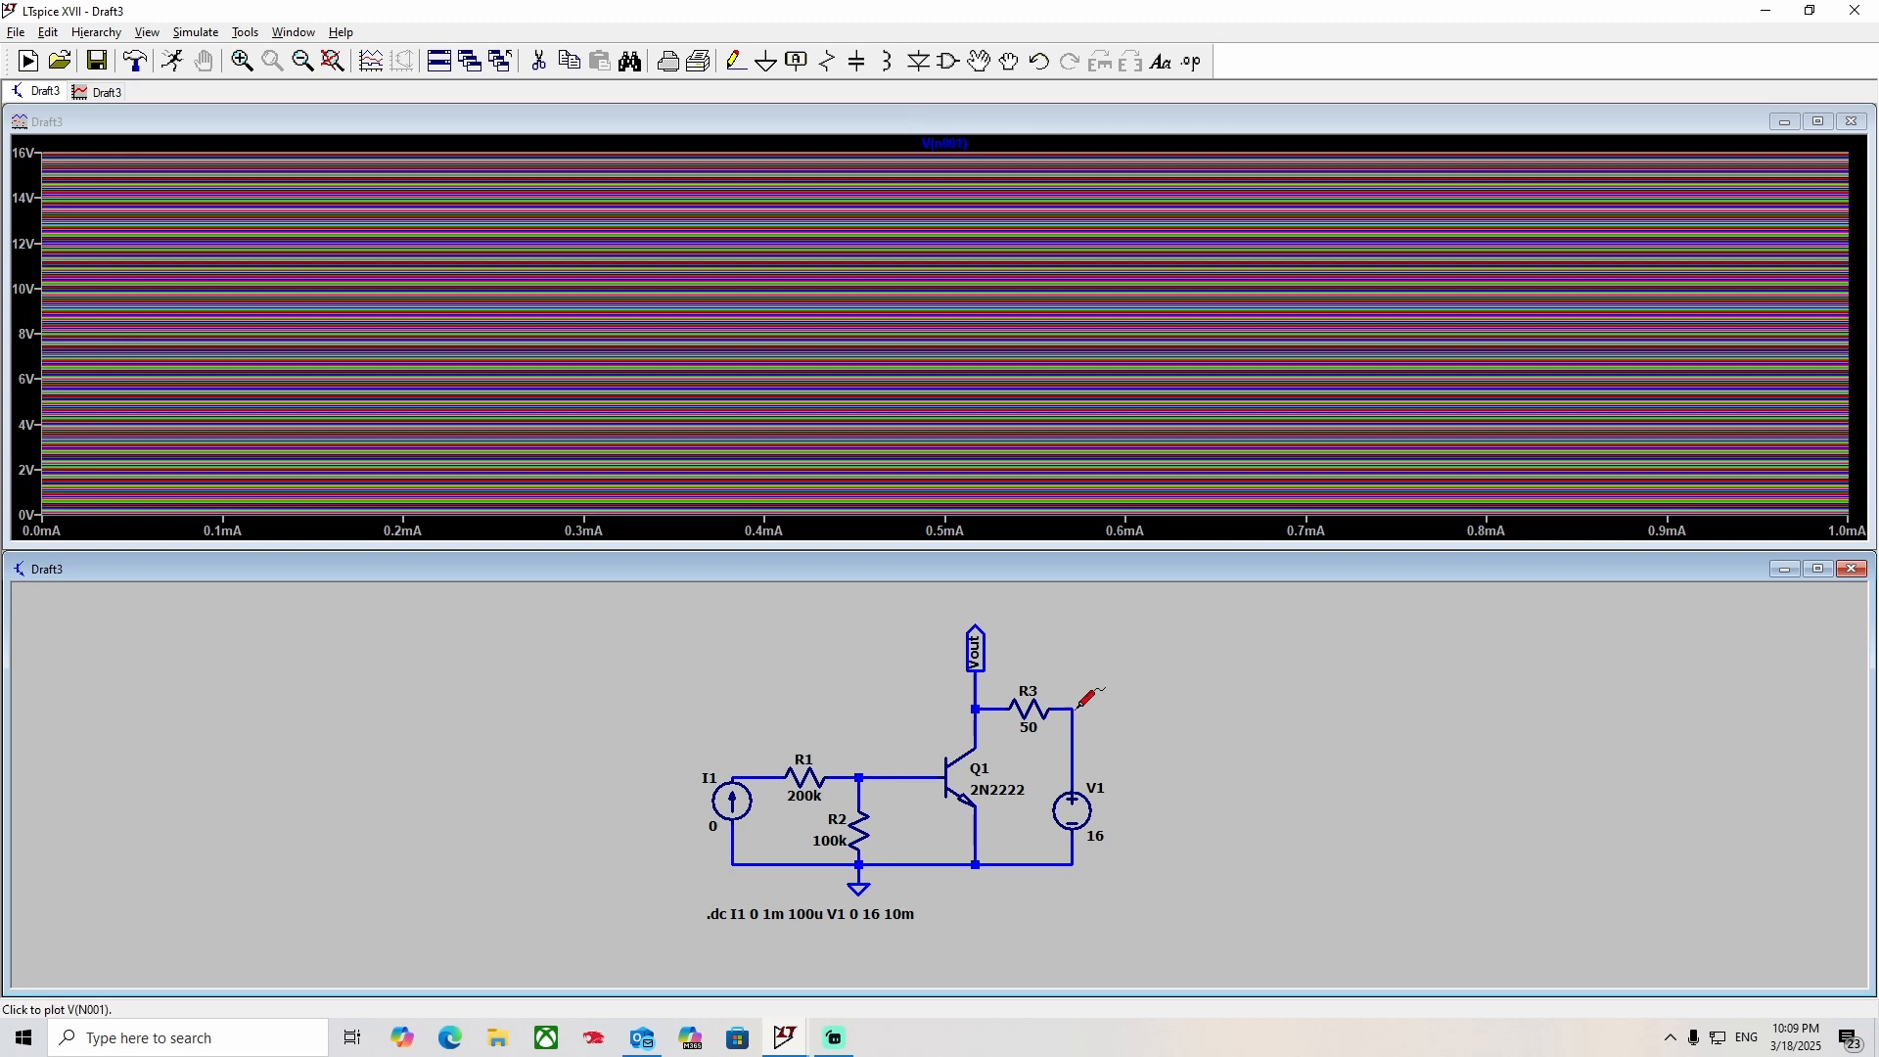
click(982, 744)
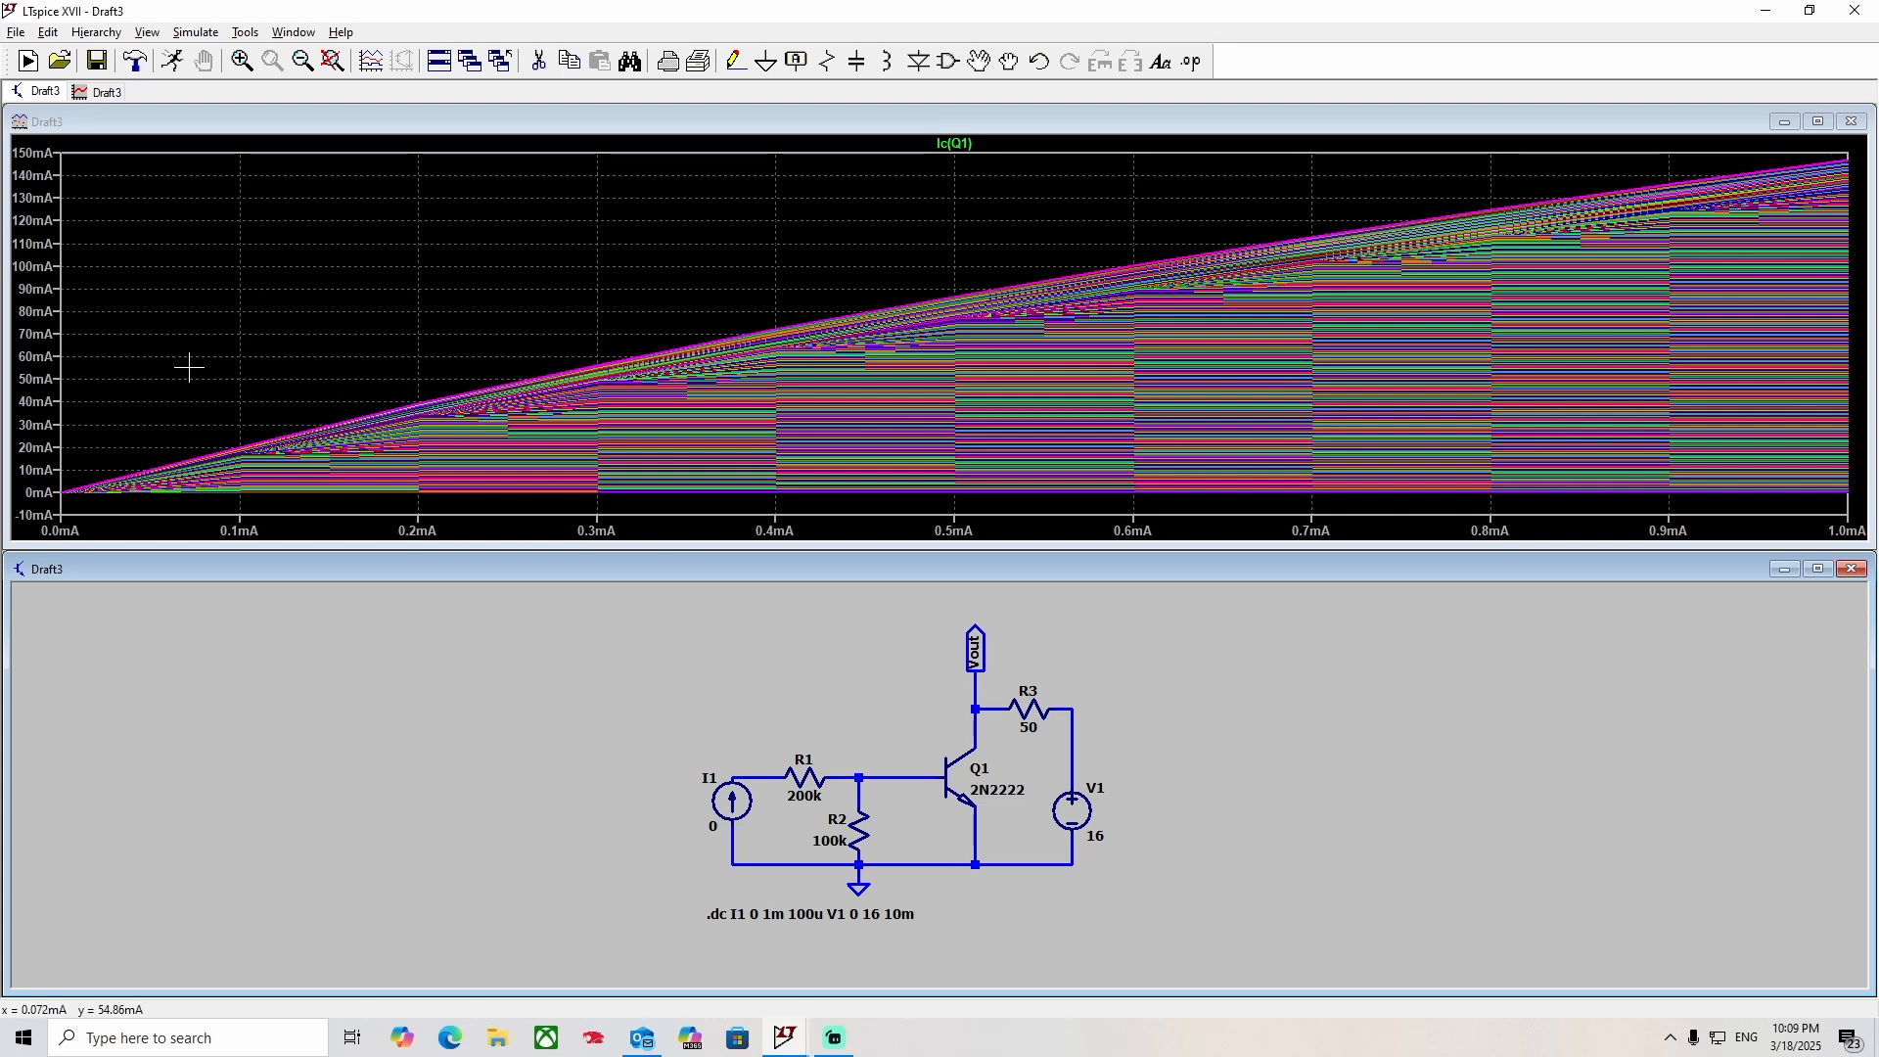
drag(189, 368, 466, 469)
drag(297, 196, 405, 539)
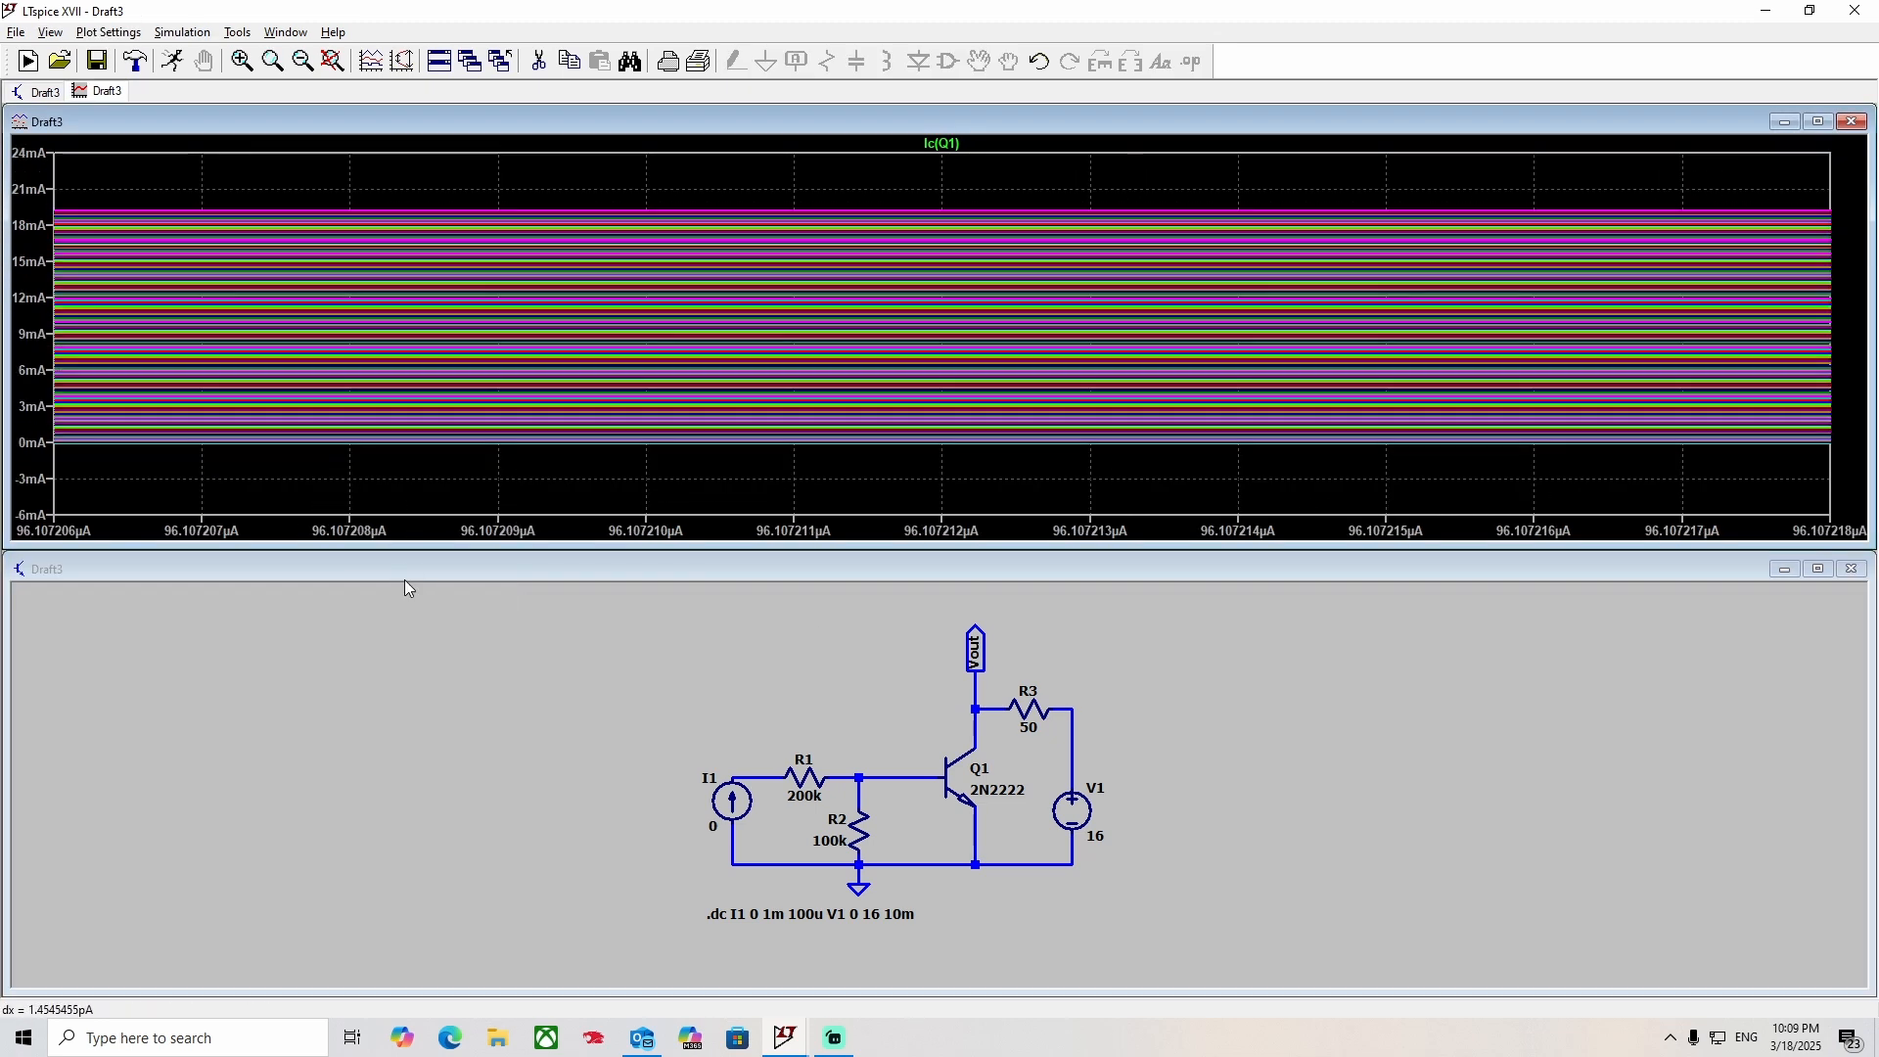
drag(264, 194, 327, 470)
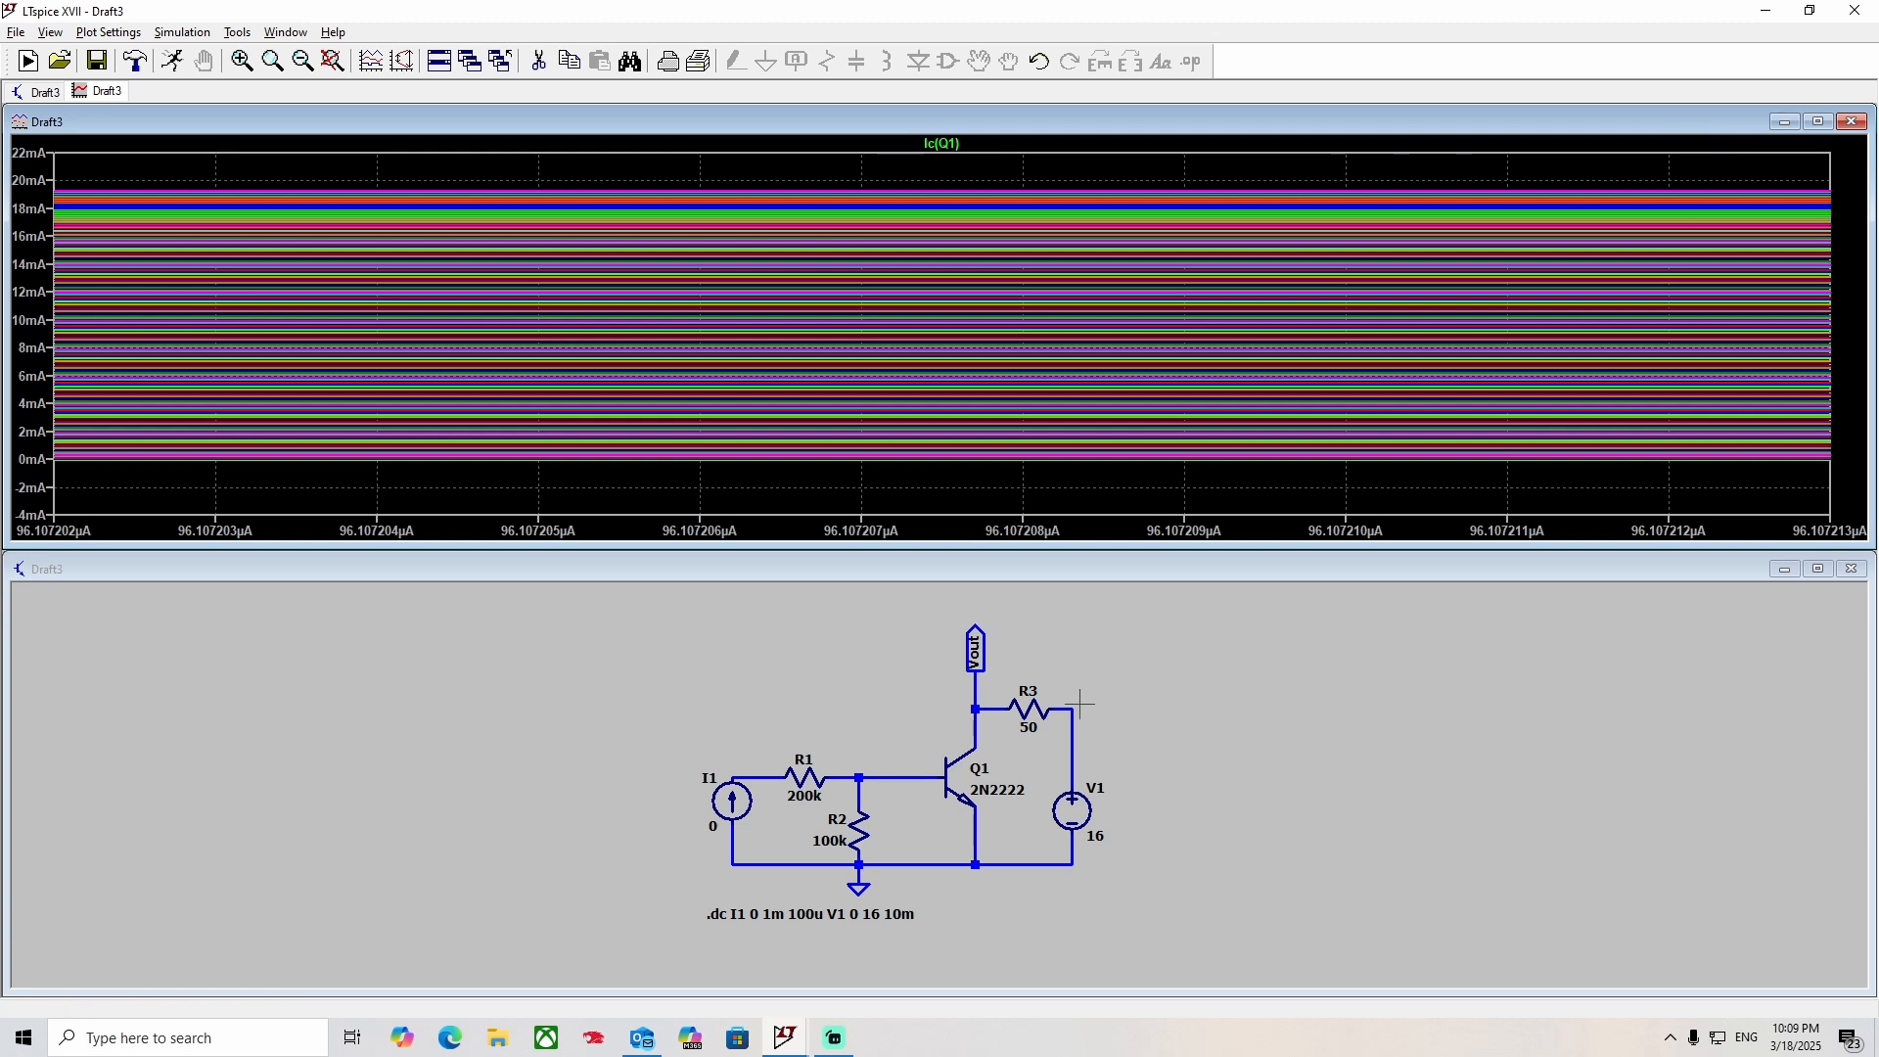
Set the DC sweep increment of I1 to 500u and rerun the simulation.
right_click(849, 914)
click(839, 446)
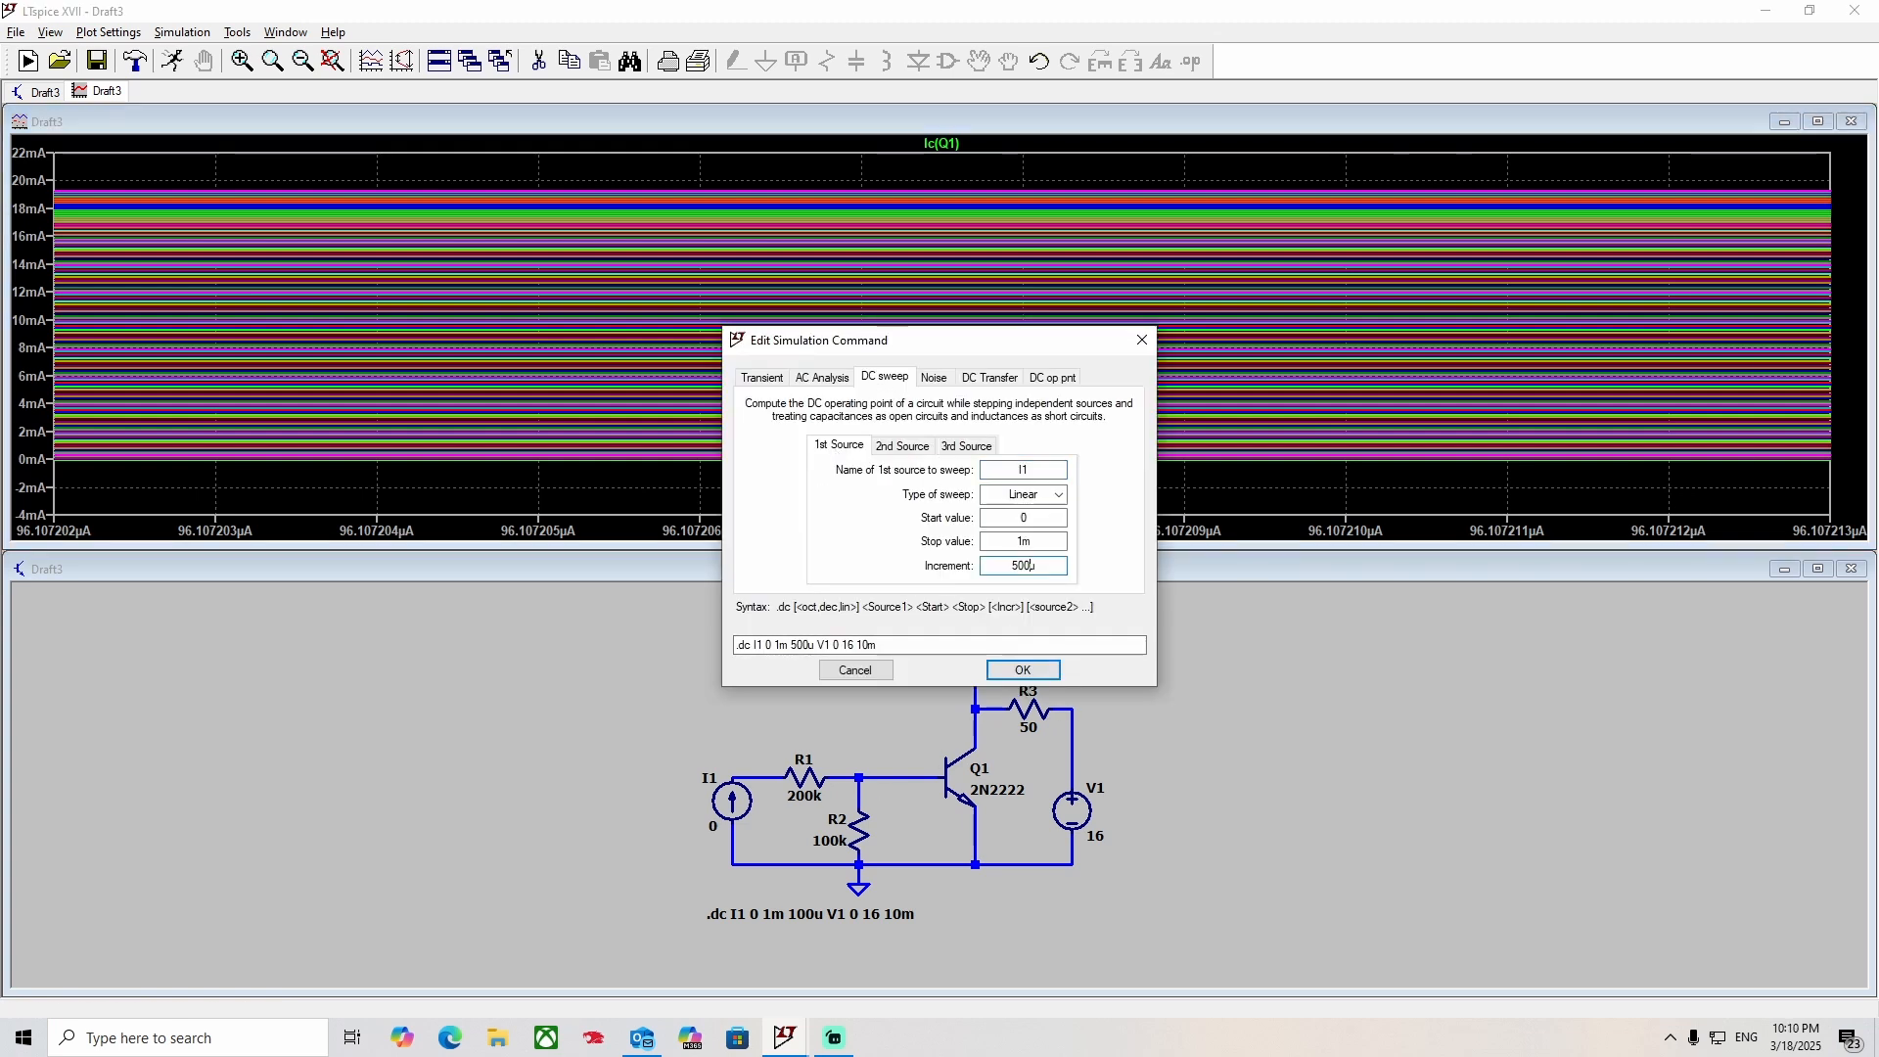
click(1018, 670)
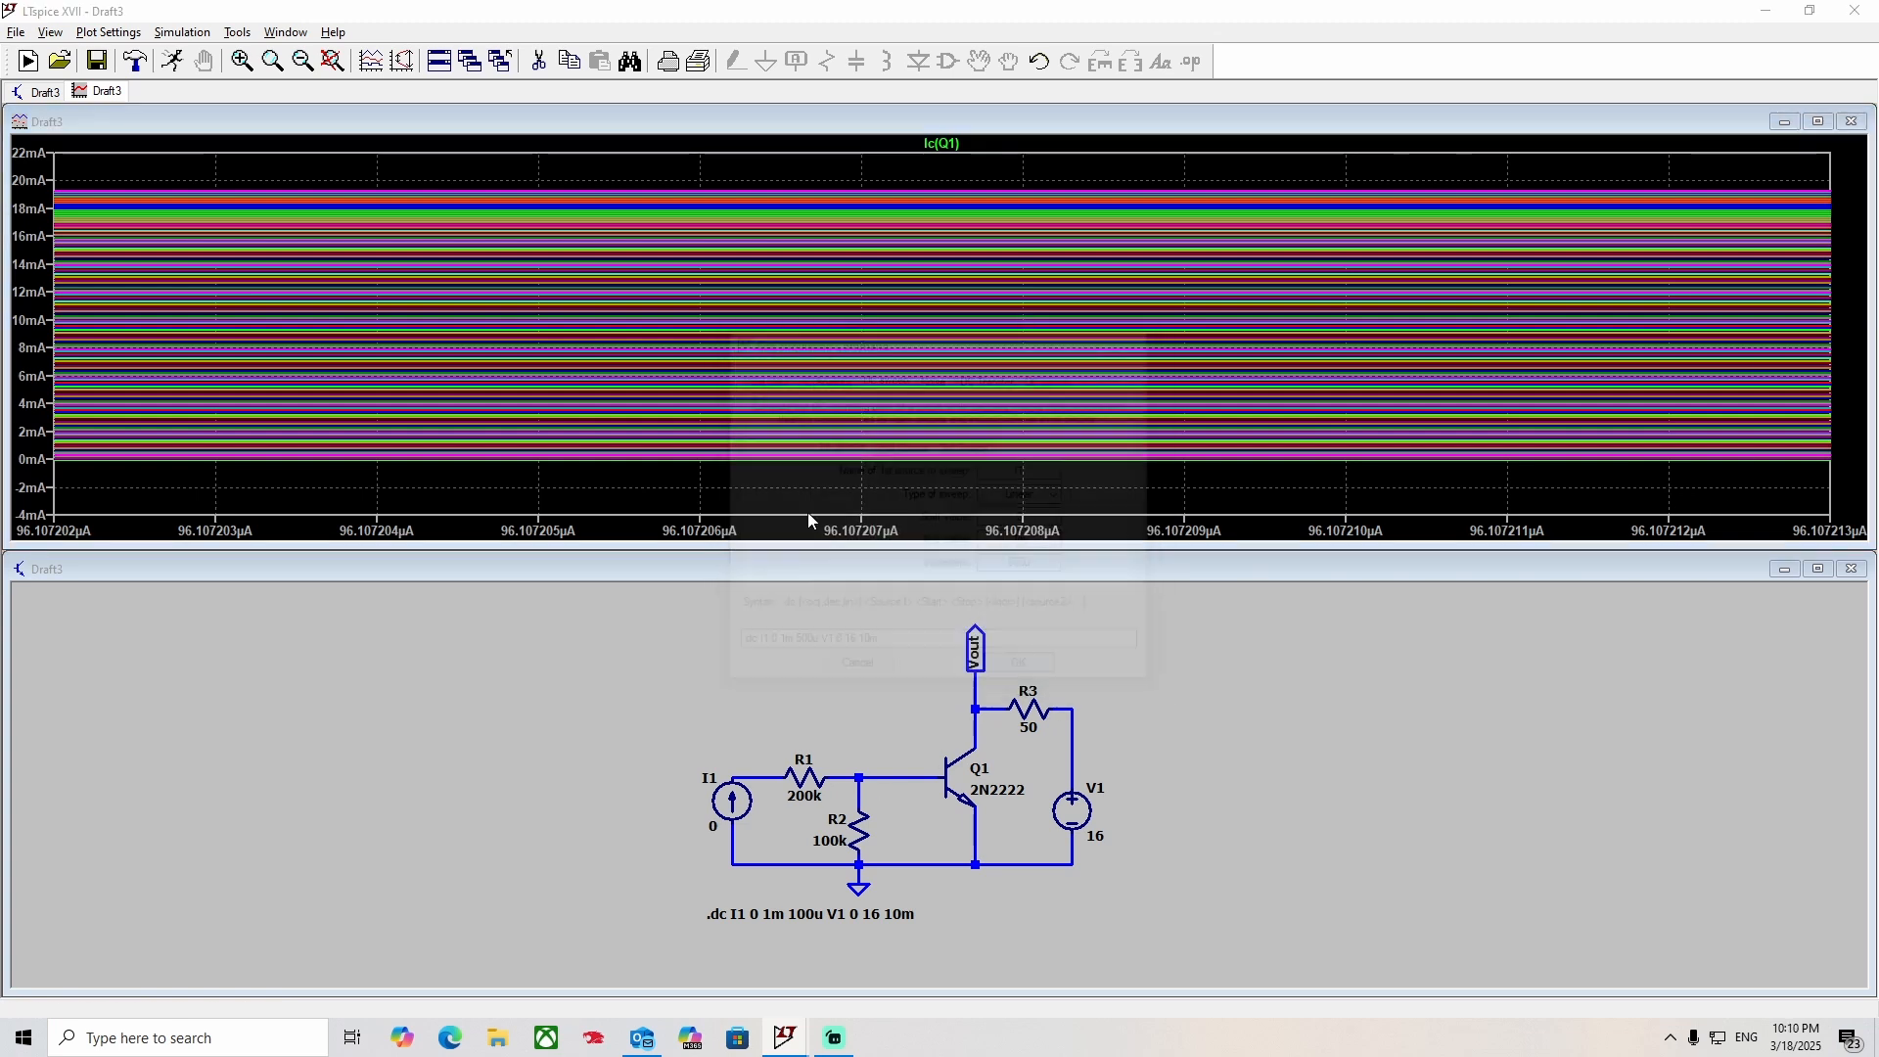
click(172, 67)
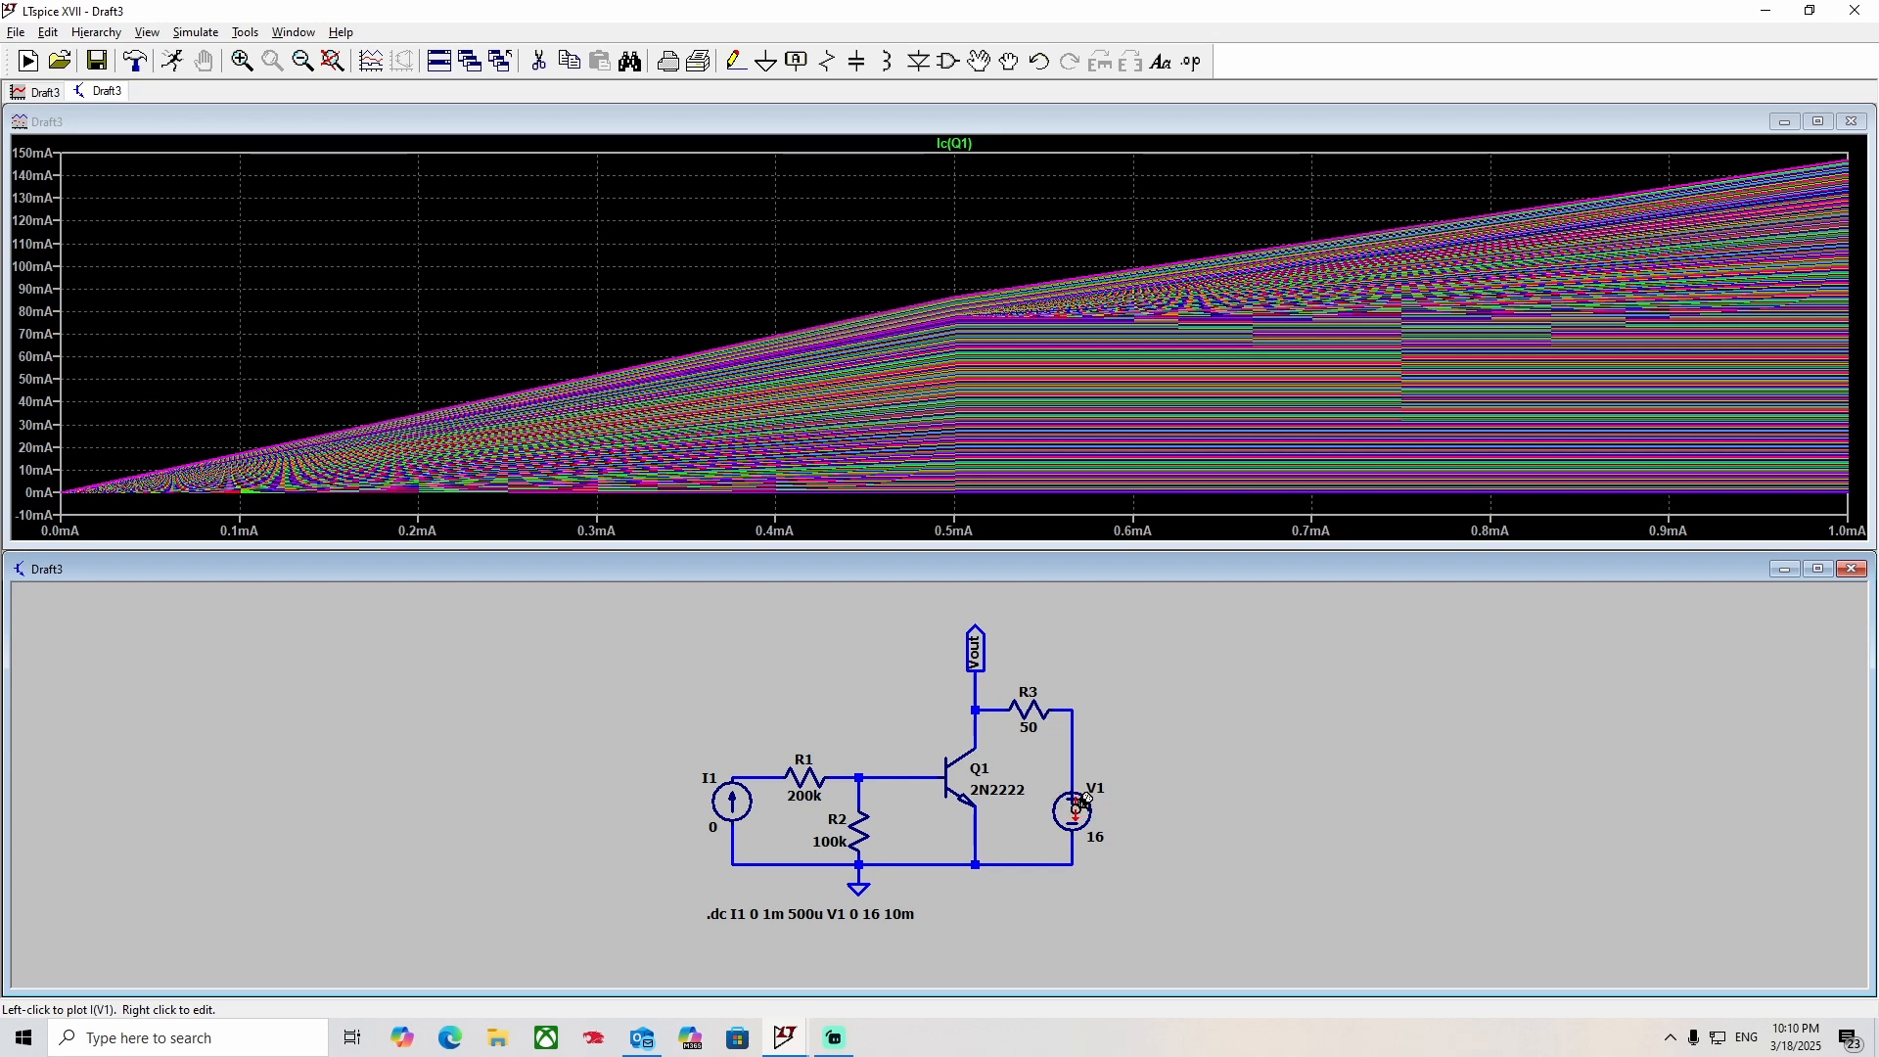
Set the DC sweep increment of V1 to 1 and rerun the simulation.
right_click(839, 902)
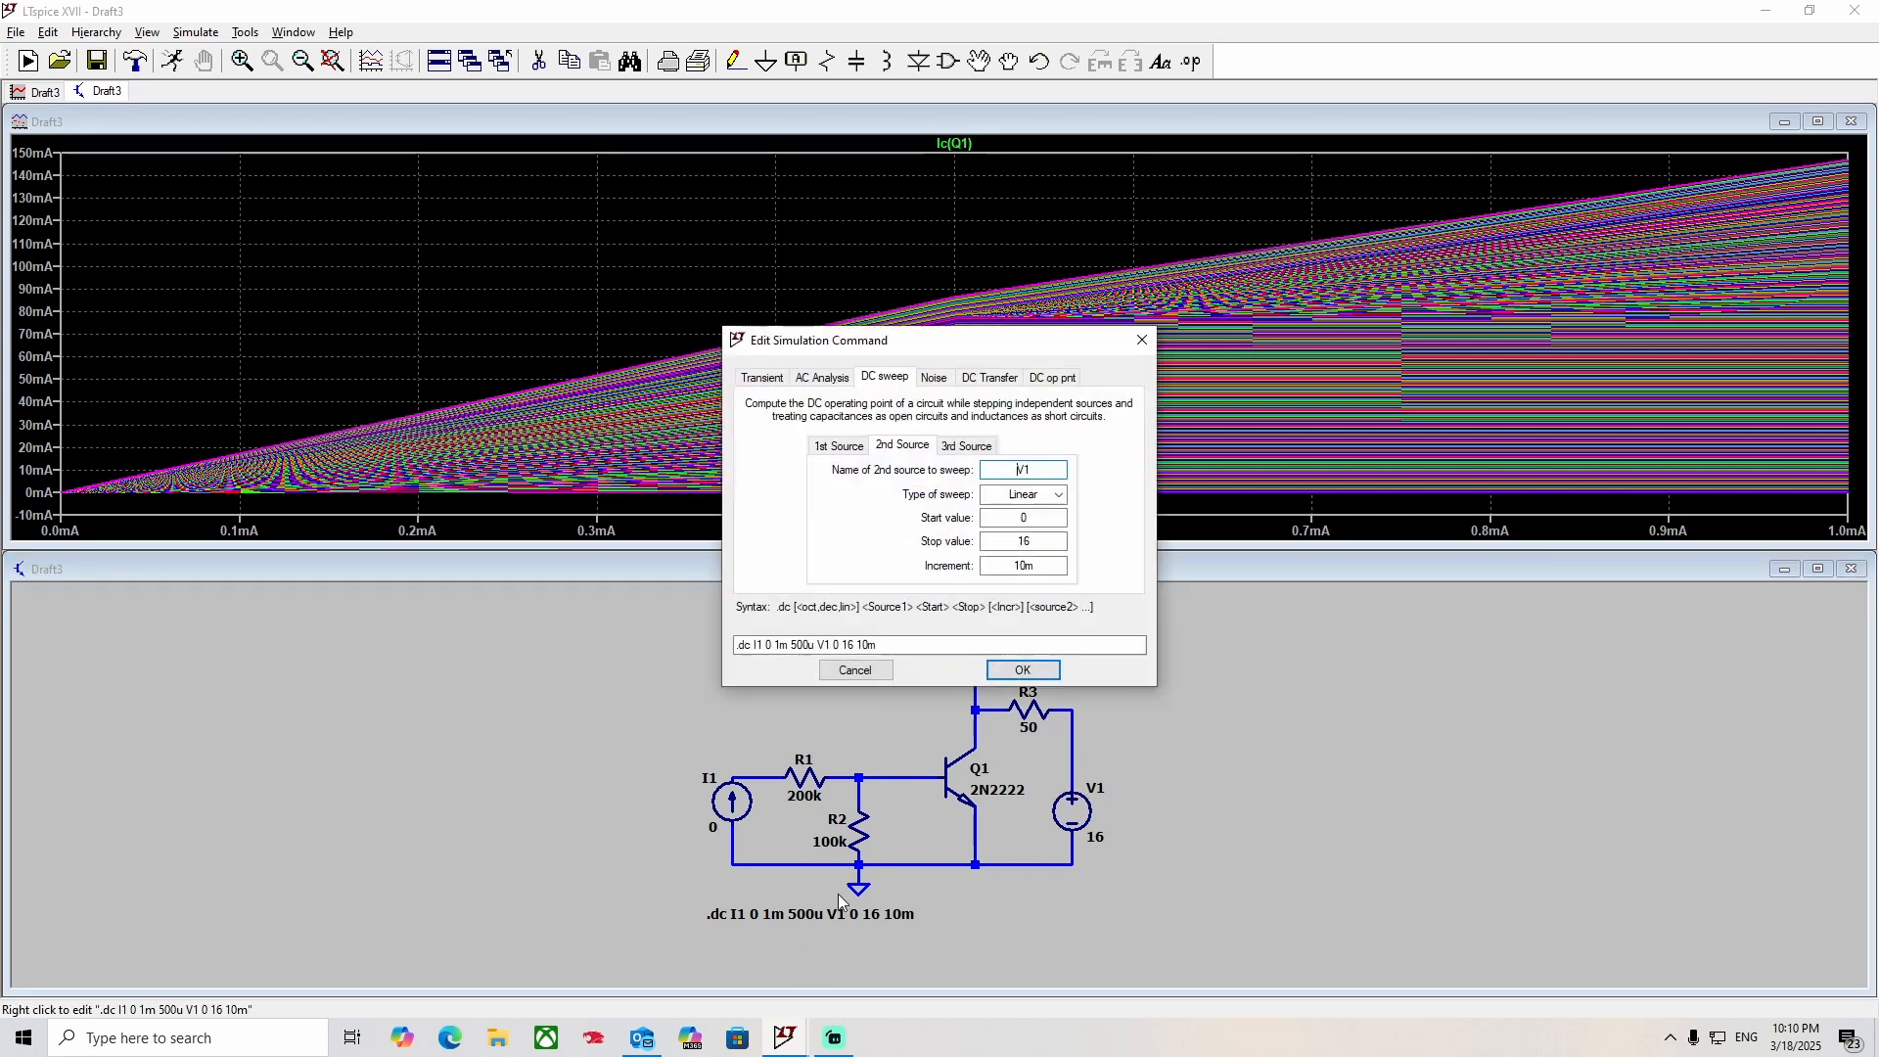
drag(1048, 566, 960, 565)
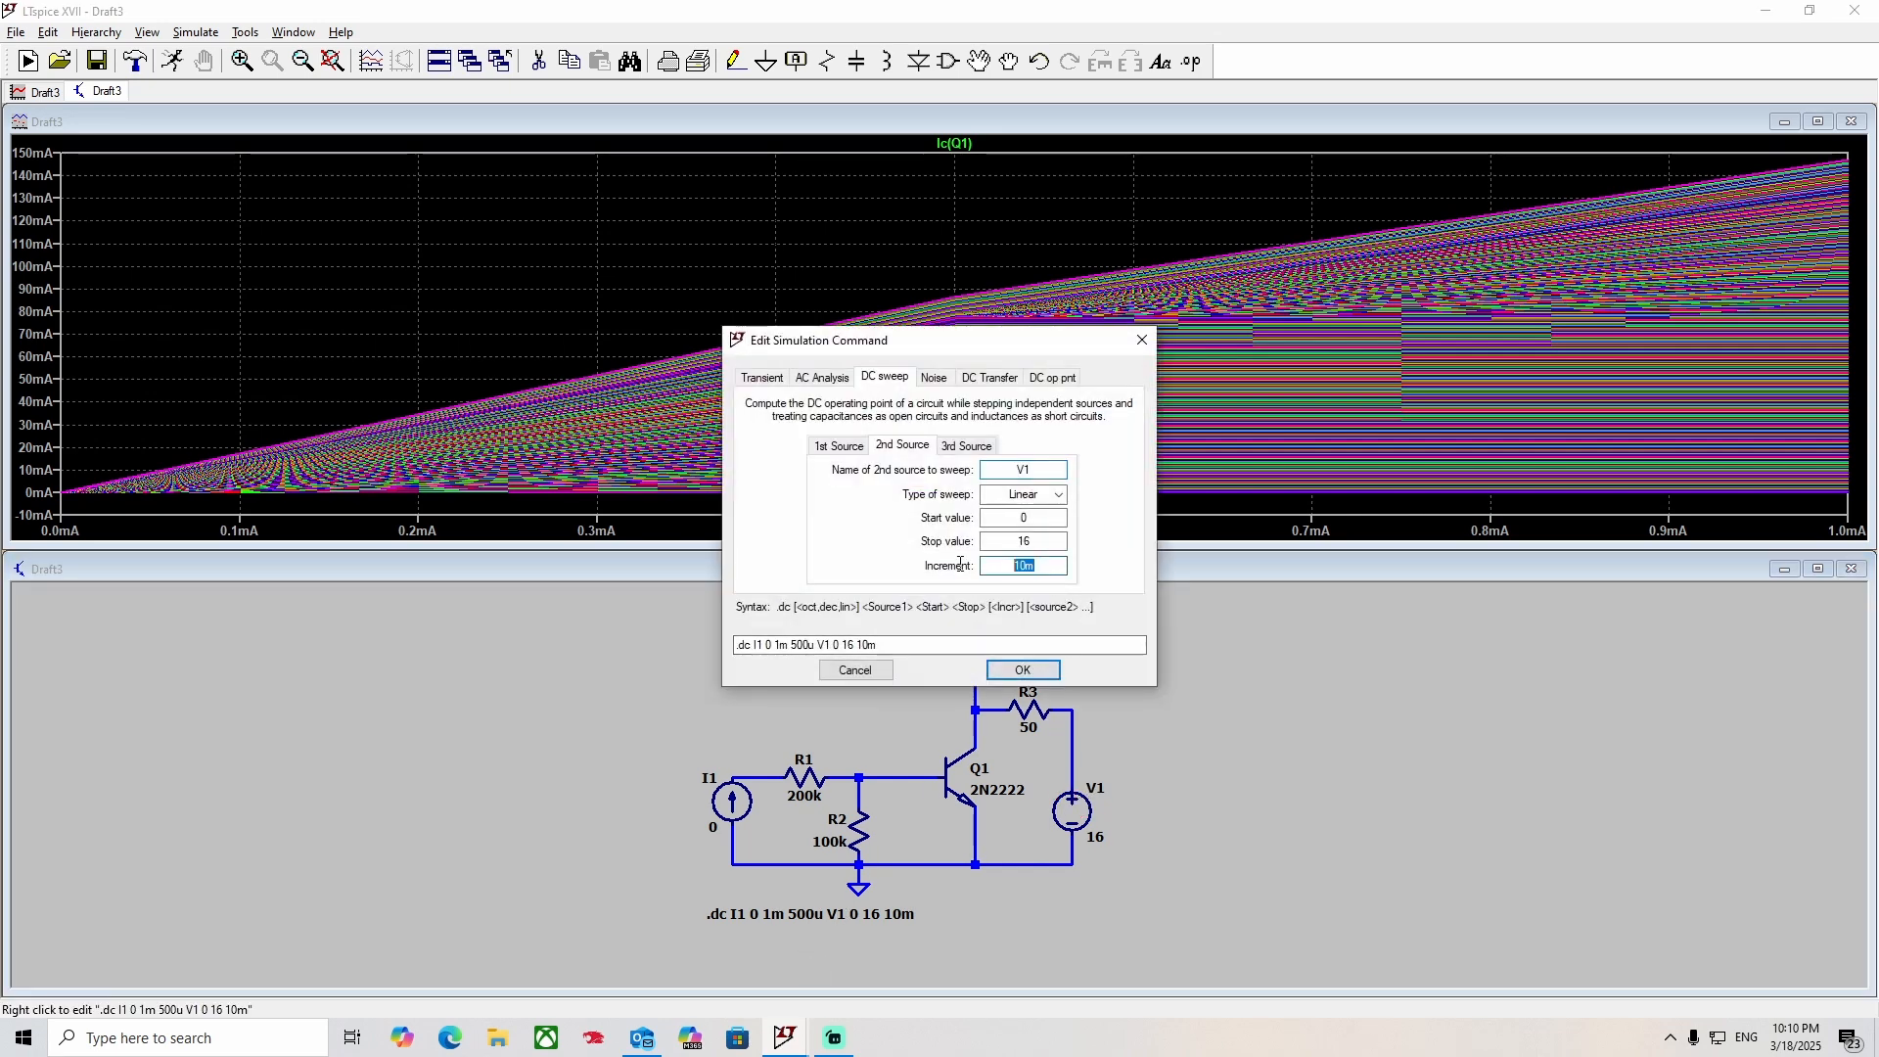
text(1)
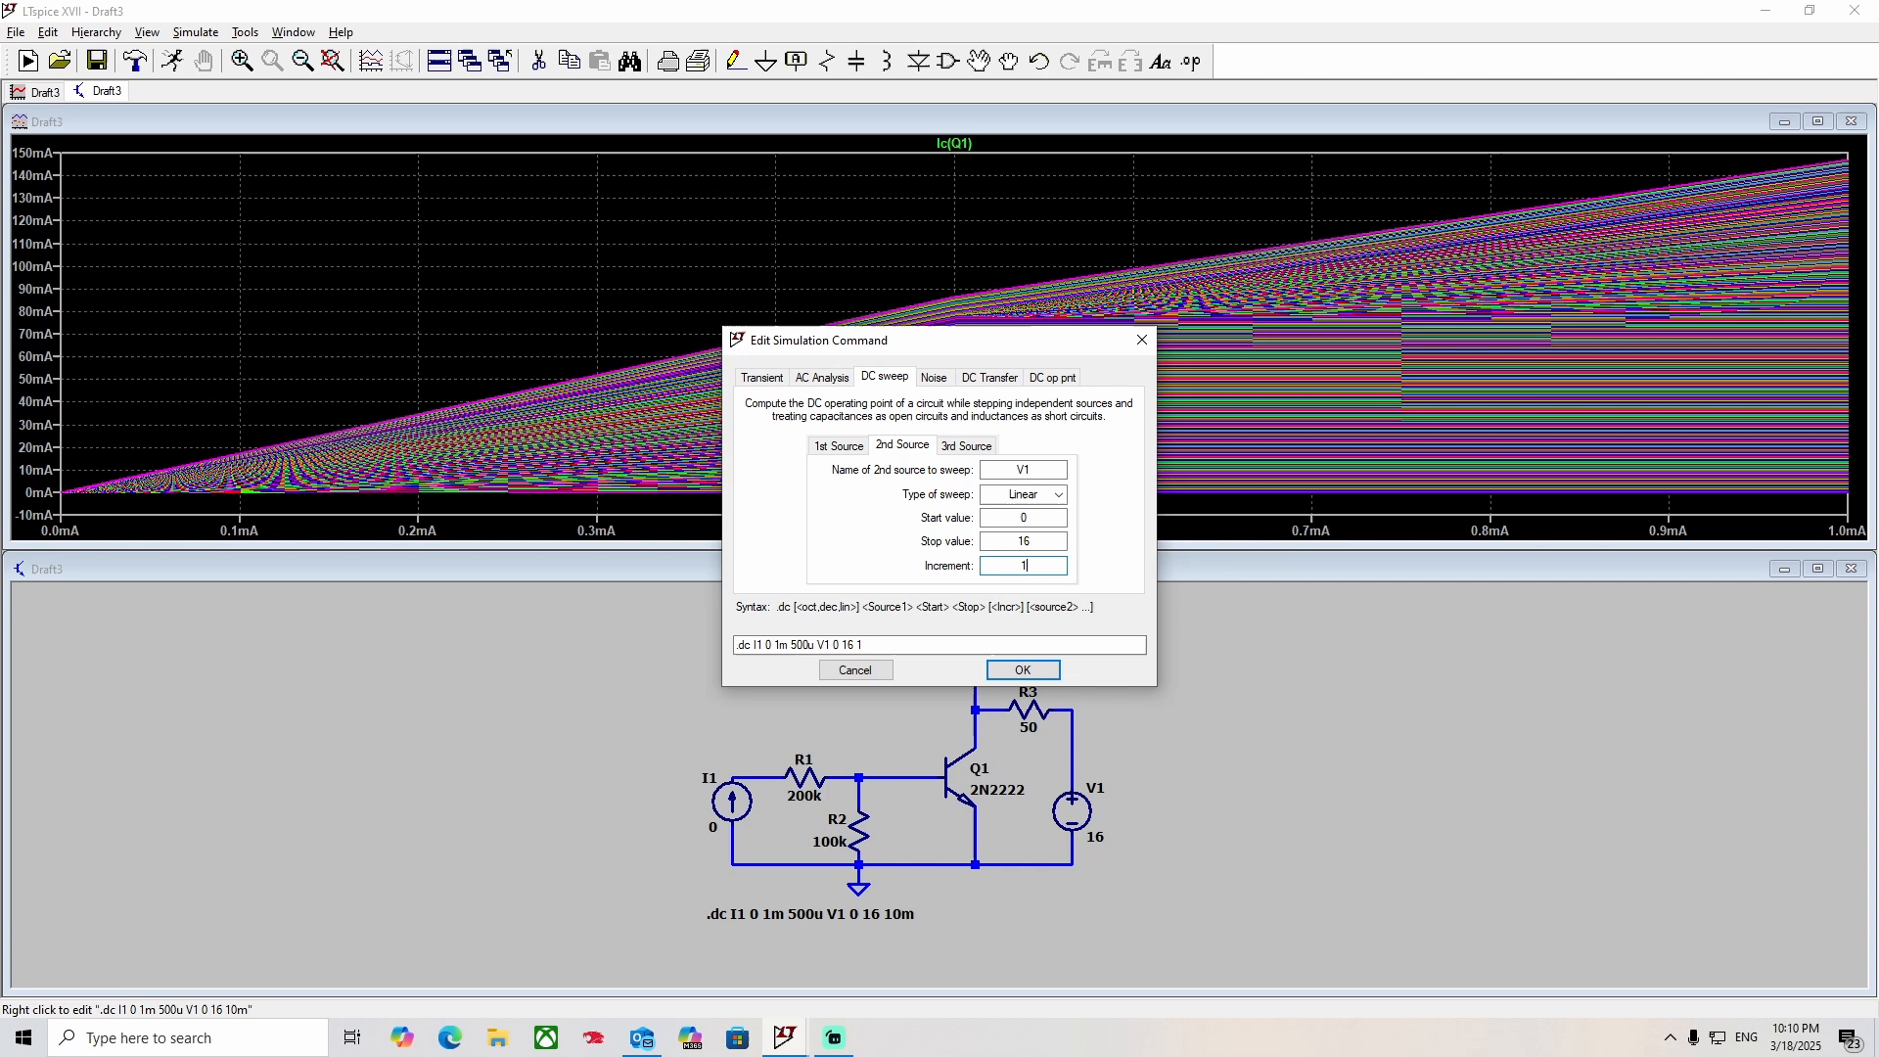
click(1023, 669)
click(173, 60)
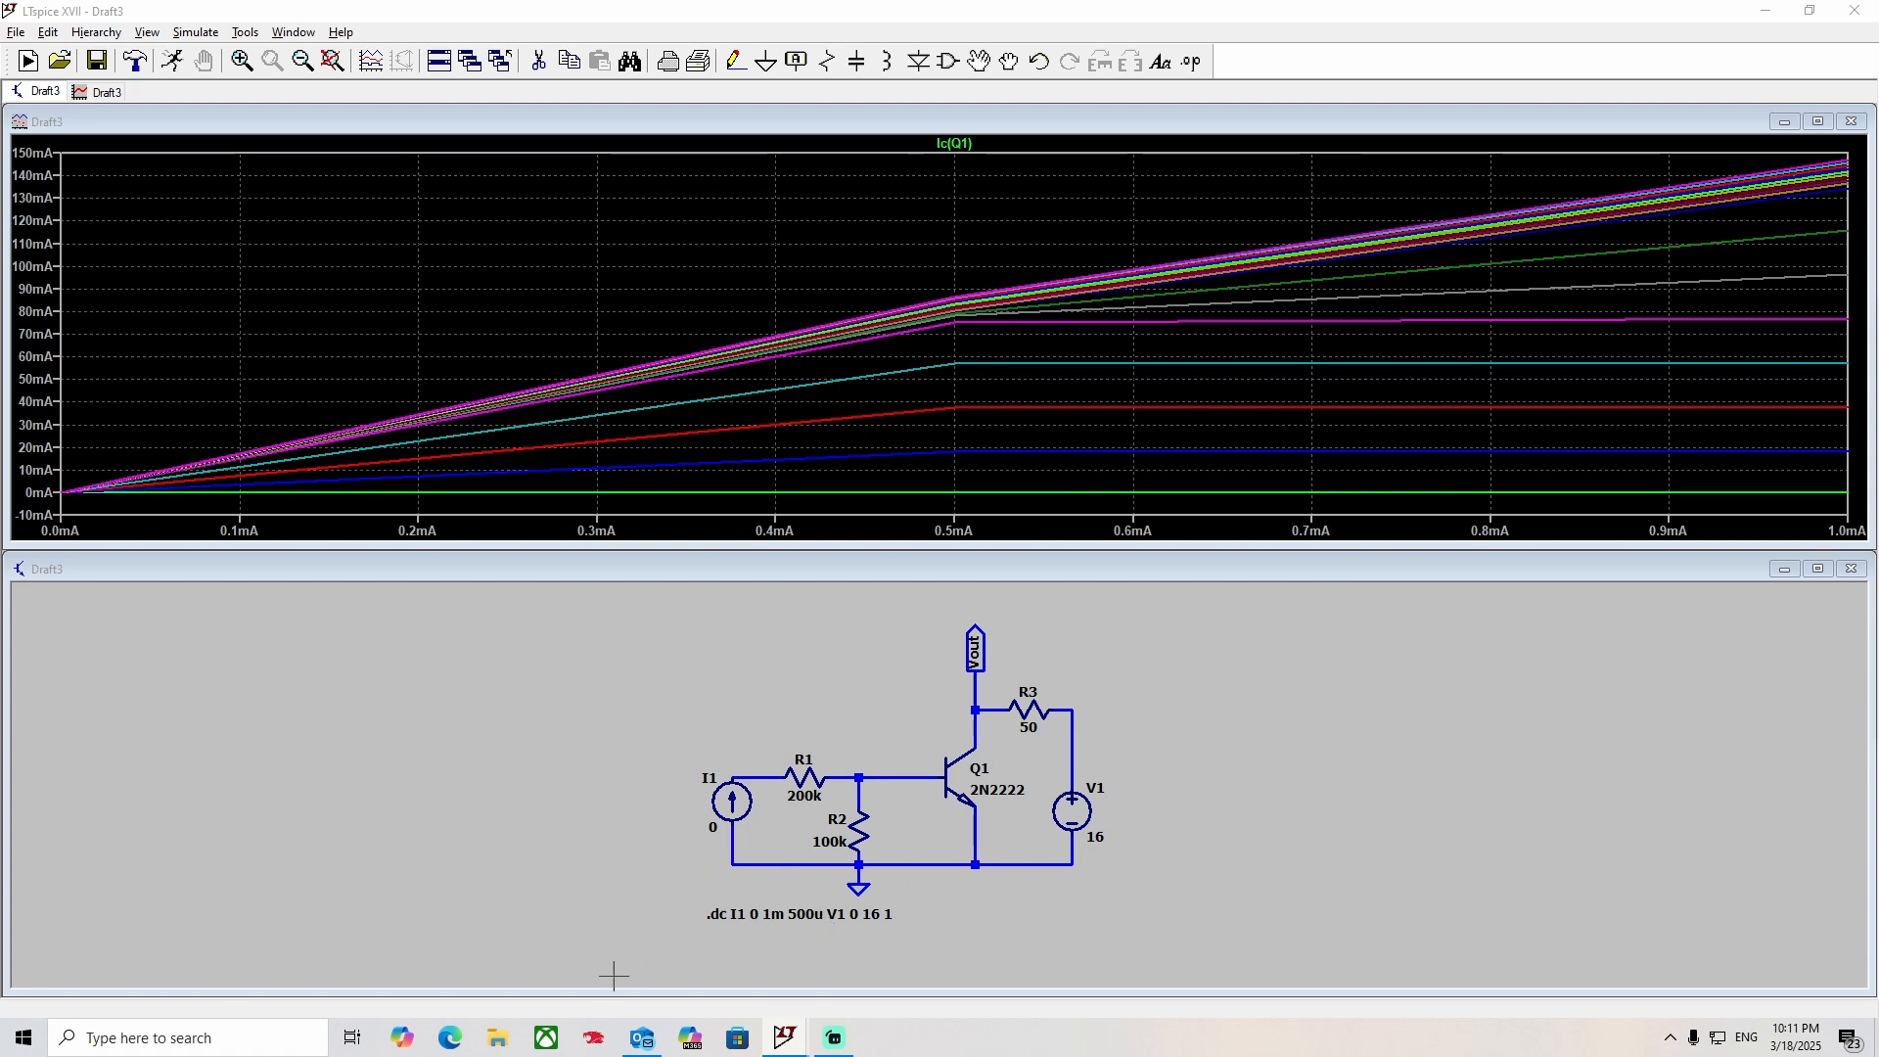
Change the first DC sweep source to V1 with a stop value of 16 and an increment of 0.1.
right_click(774, 893)
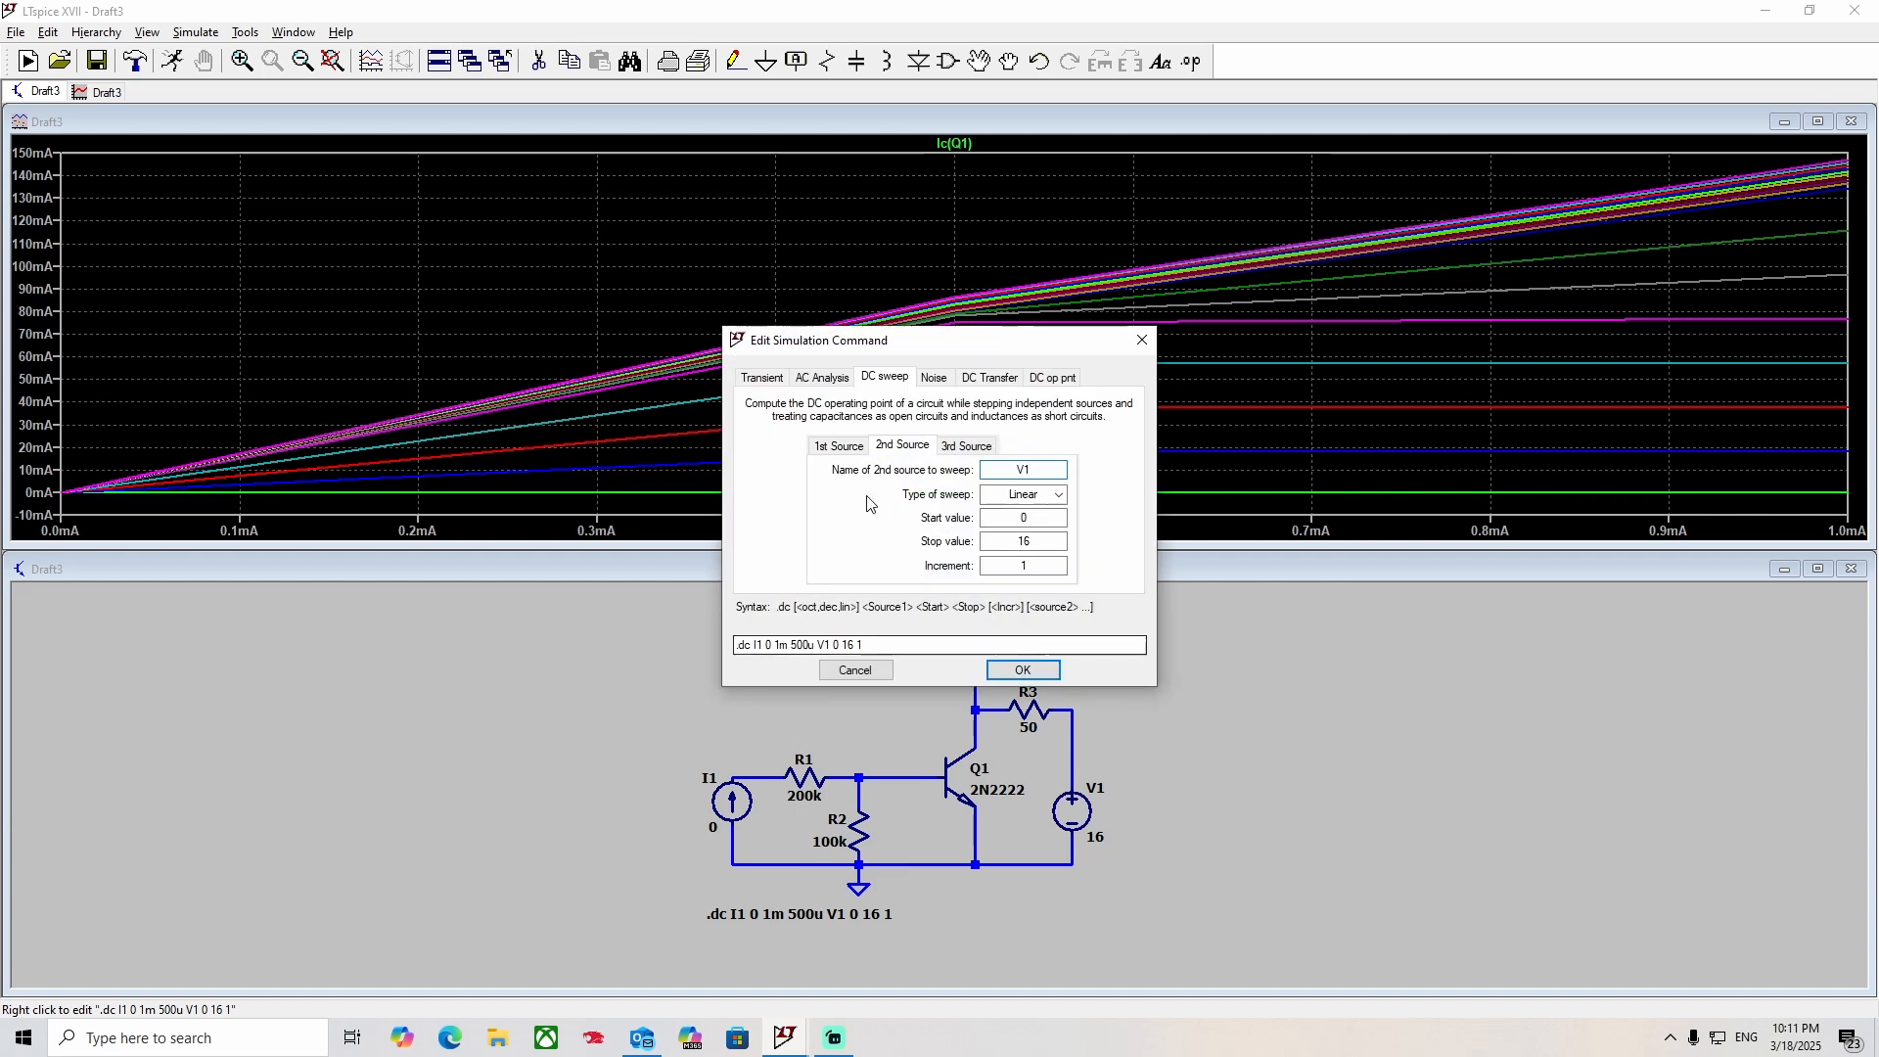
drag(1040, 471, 938, 471)
text(V11)
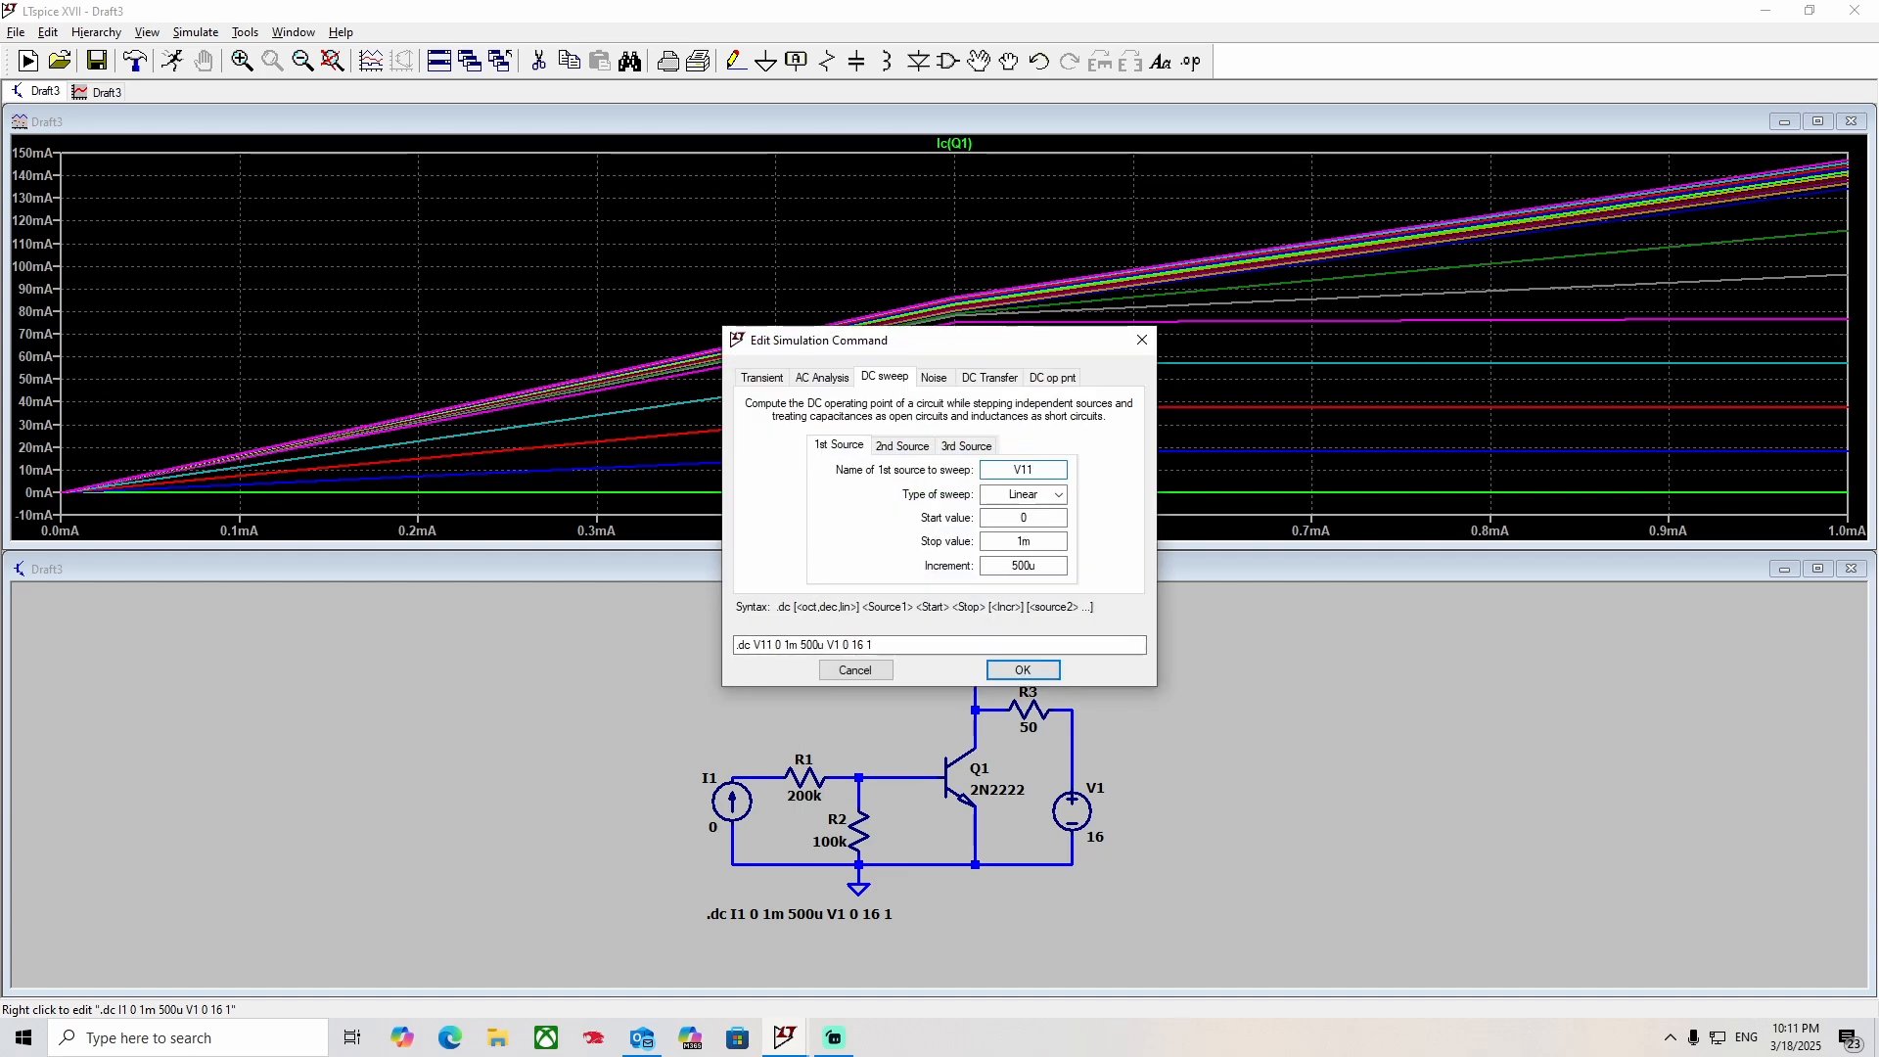
key(BackSpace)
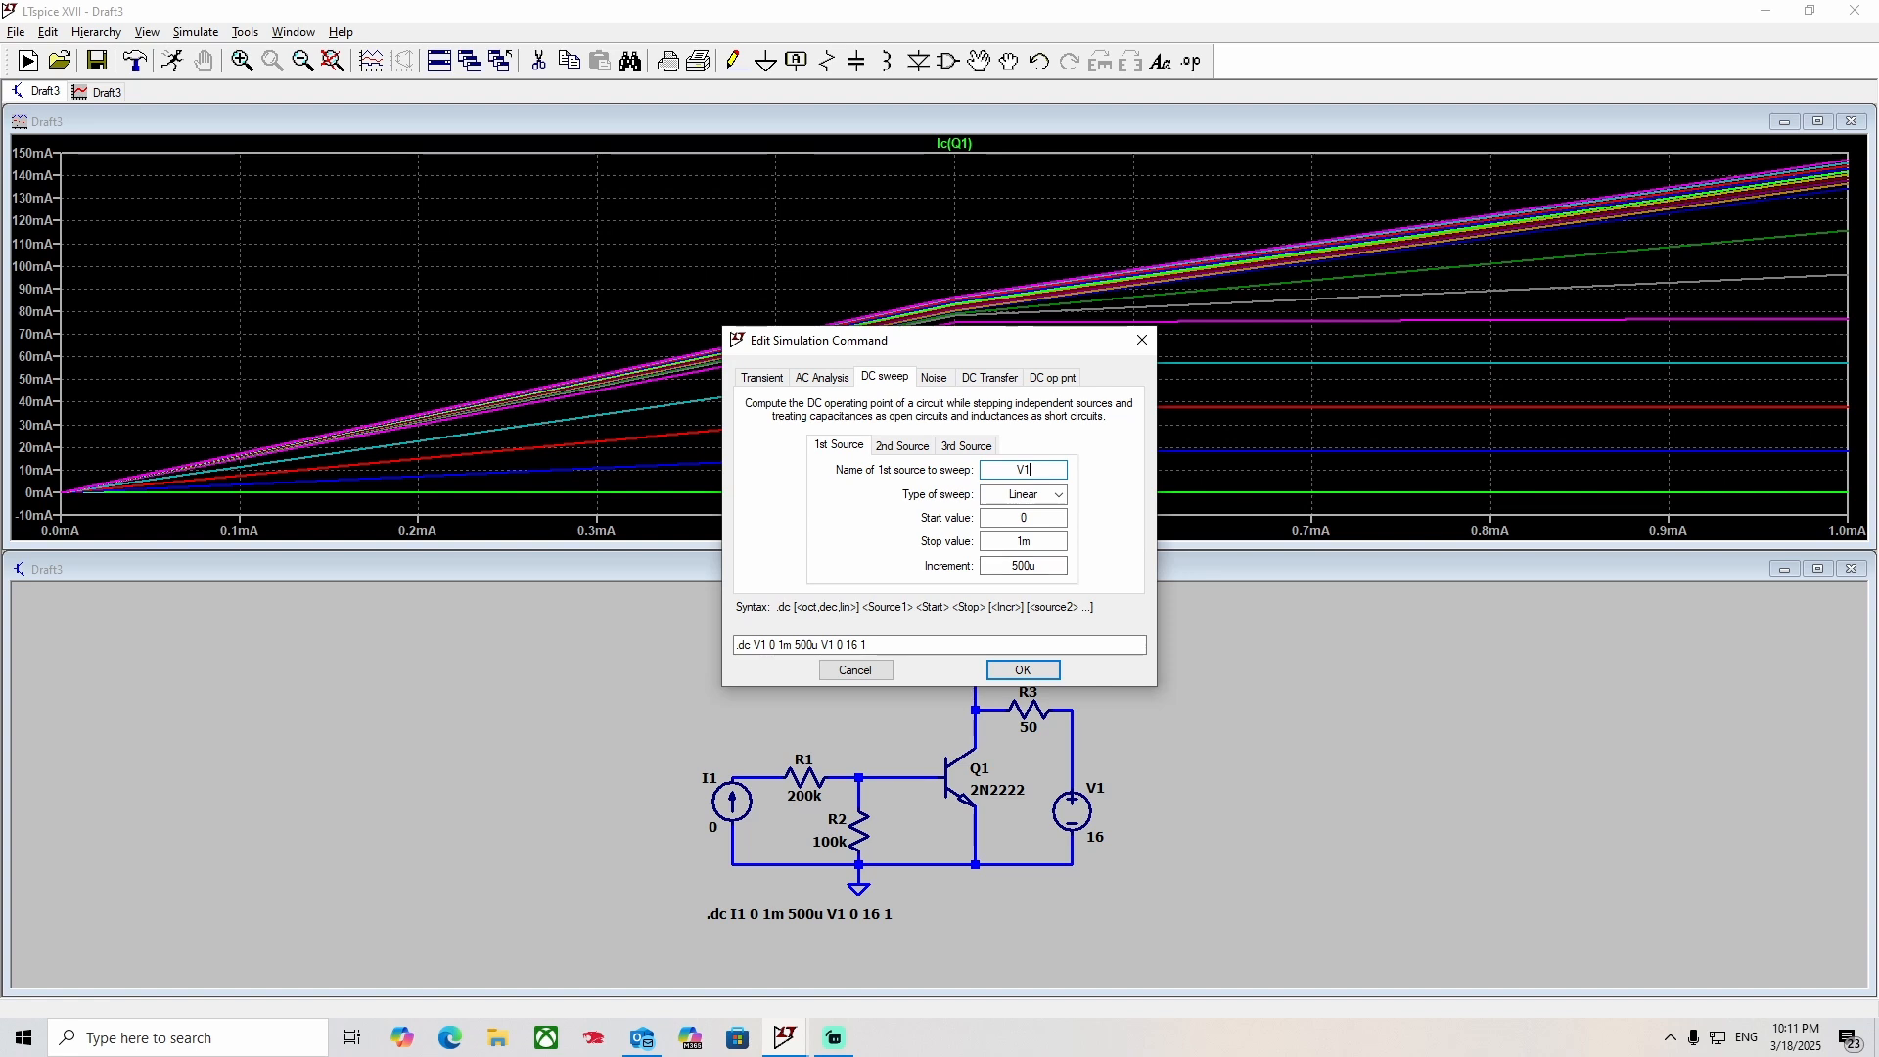
double_click(1040, 544)
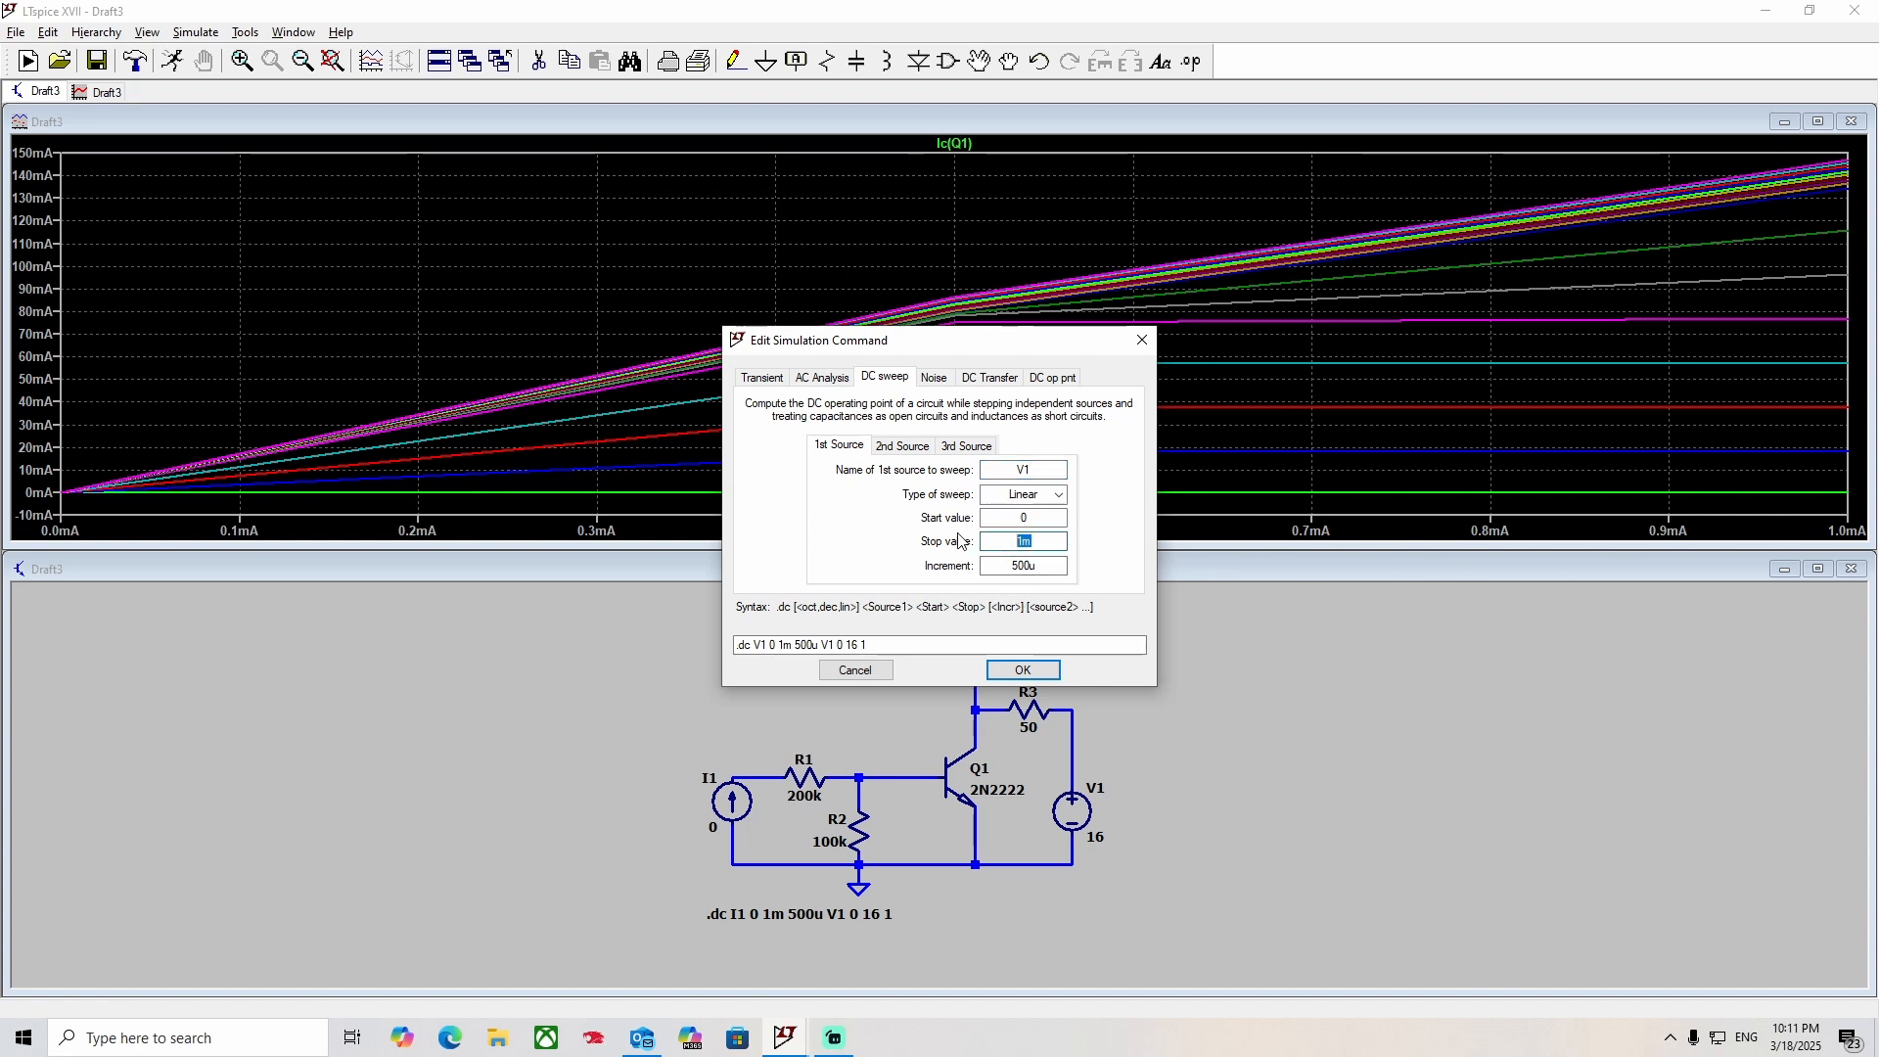
text(16)
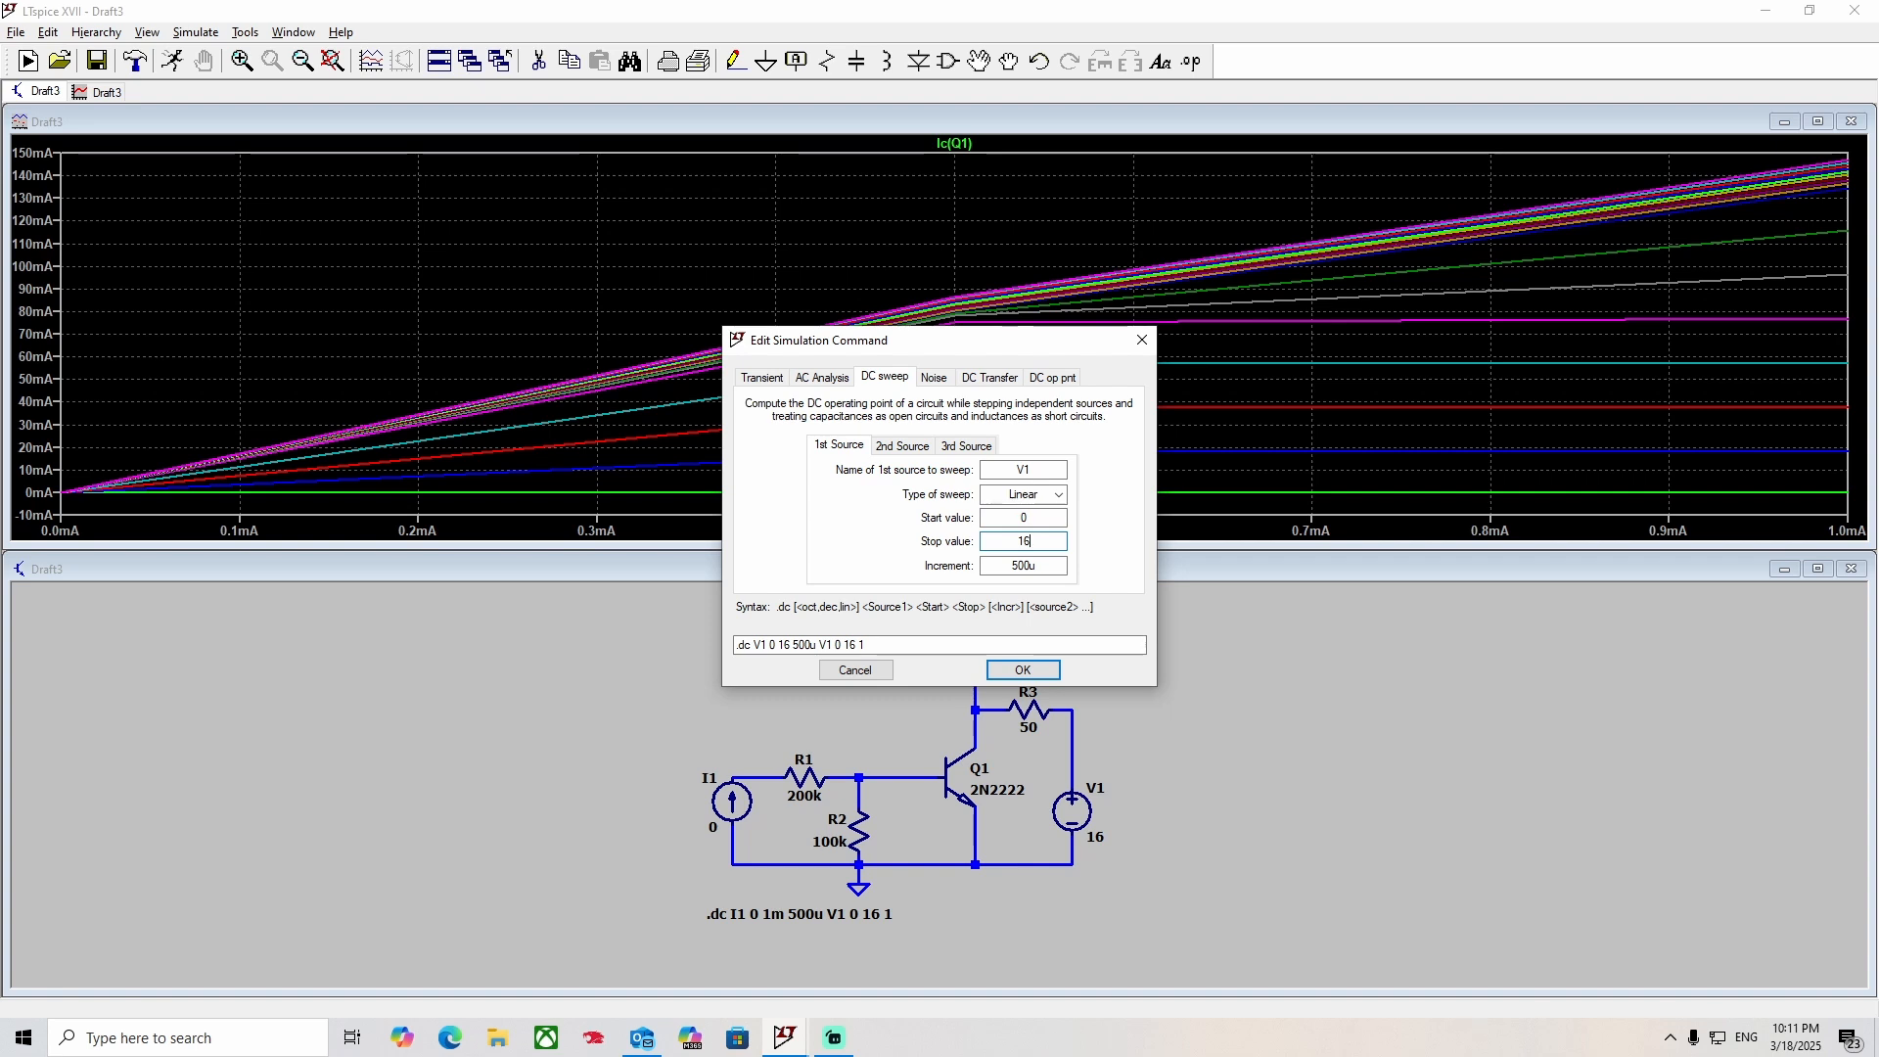
double_click(1008, 564)
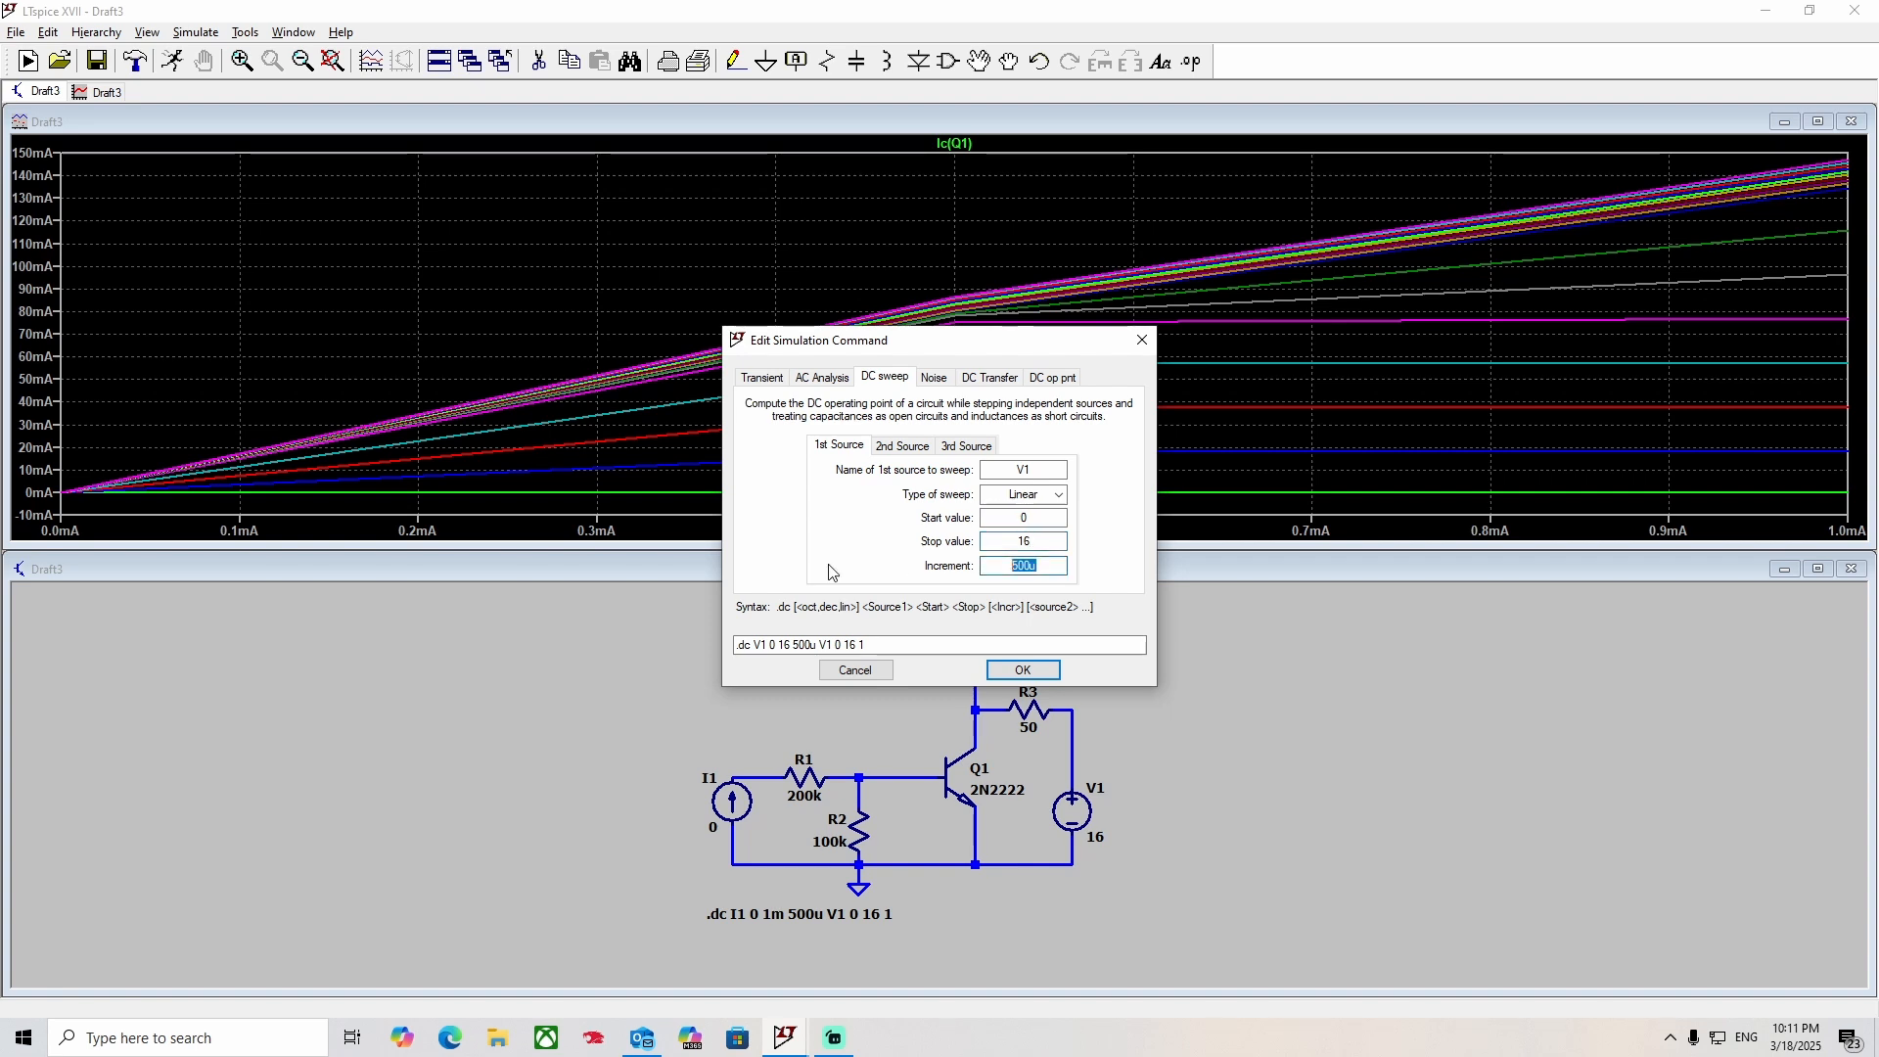
text(.1)
drag(1038, 566, 937, 569)
text(031)
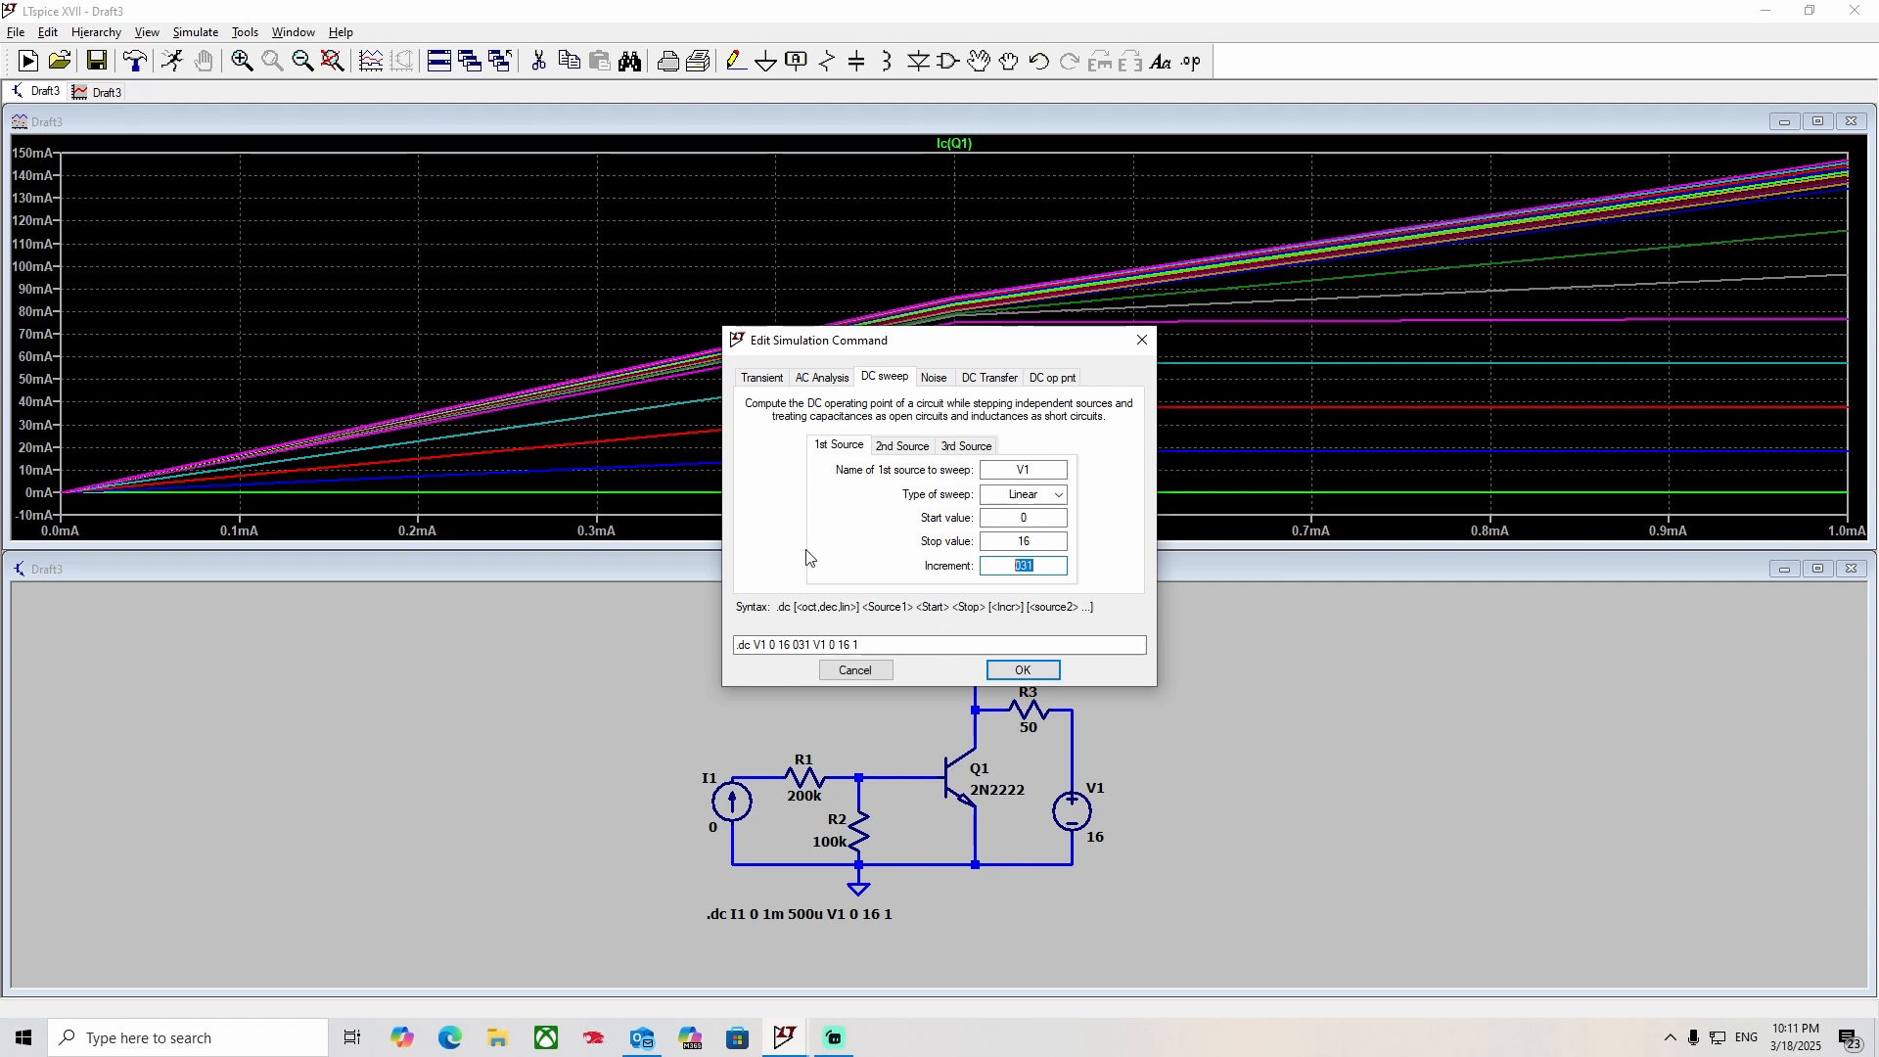
text(0.1)
Change the second DC sweep source to I1 with a stop value of 1m and an increment of 100u, and rerun the simulation.
click(901, 445)
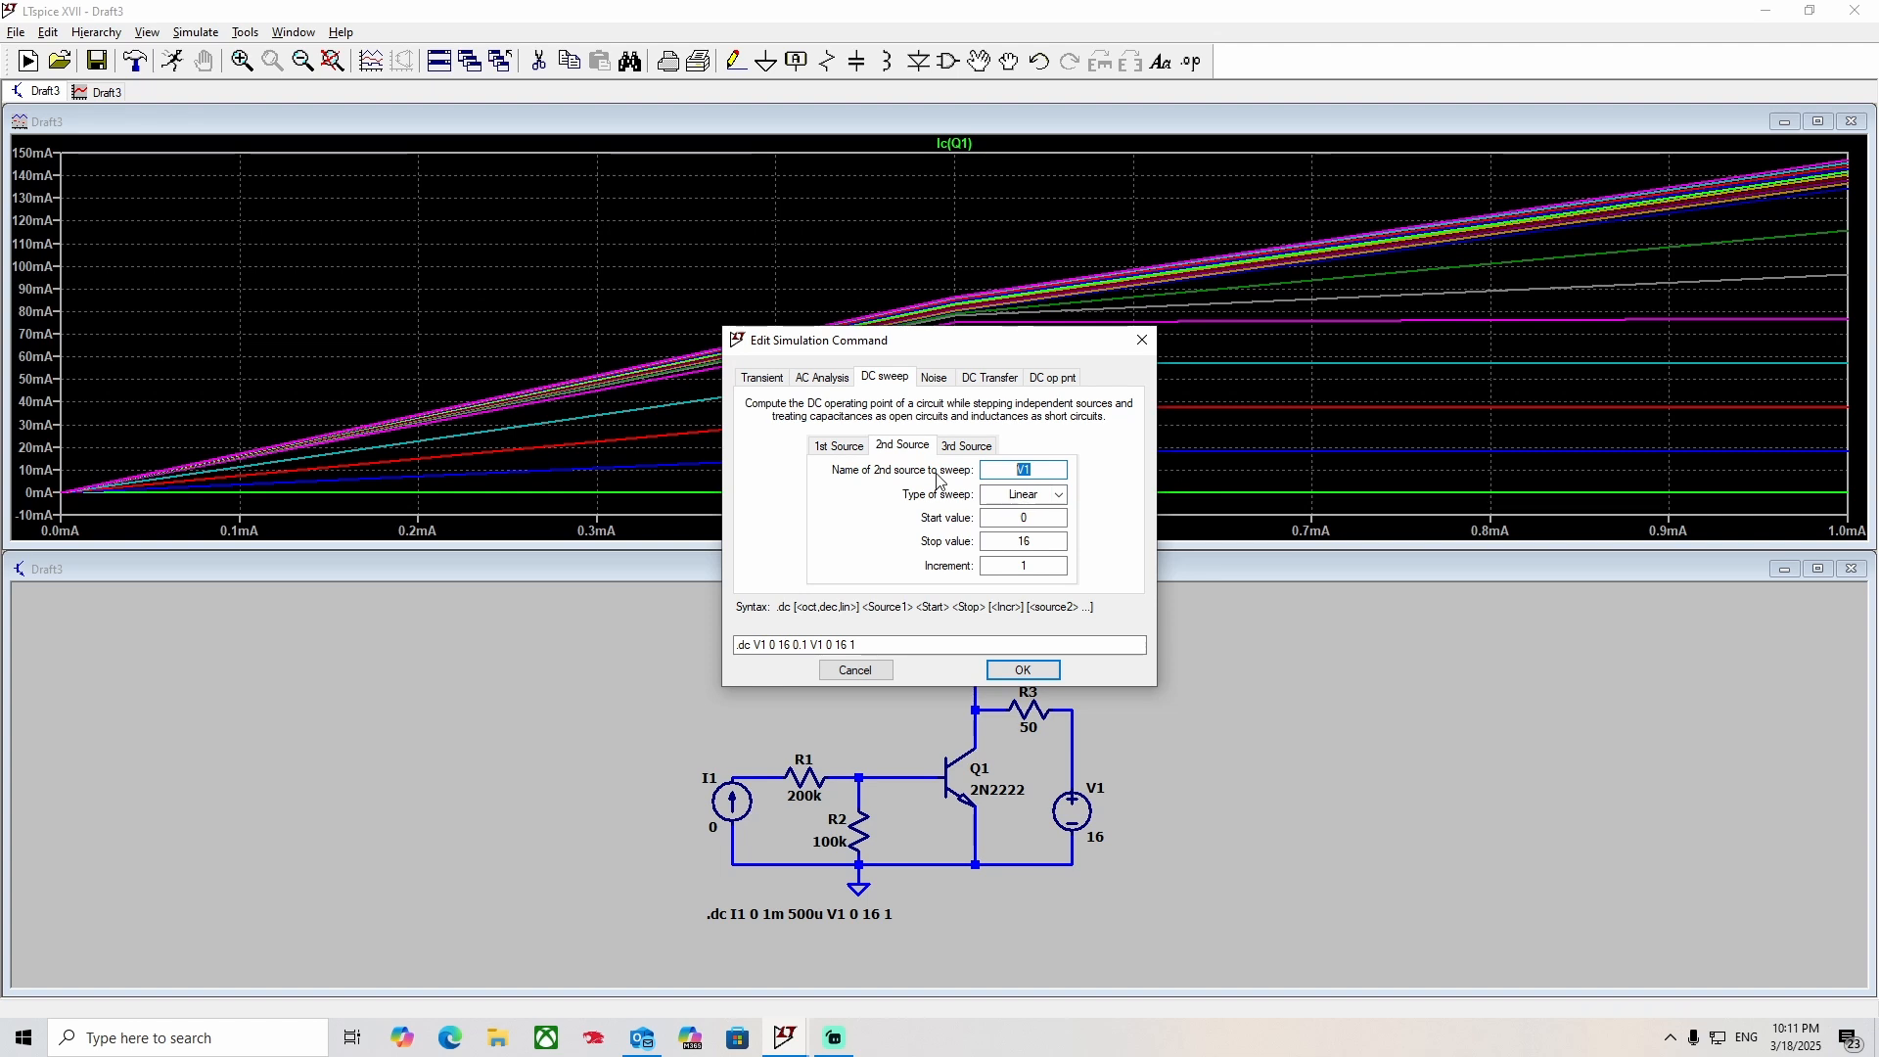
text(I1)
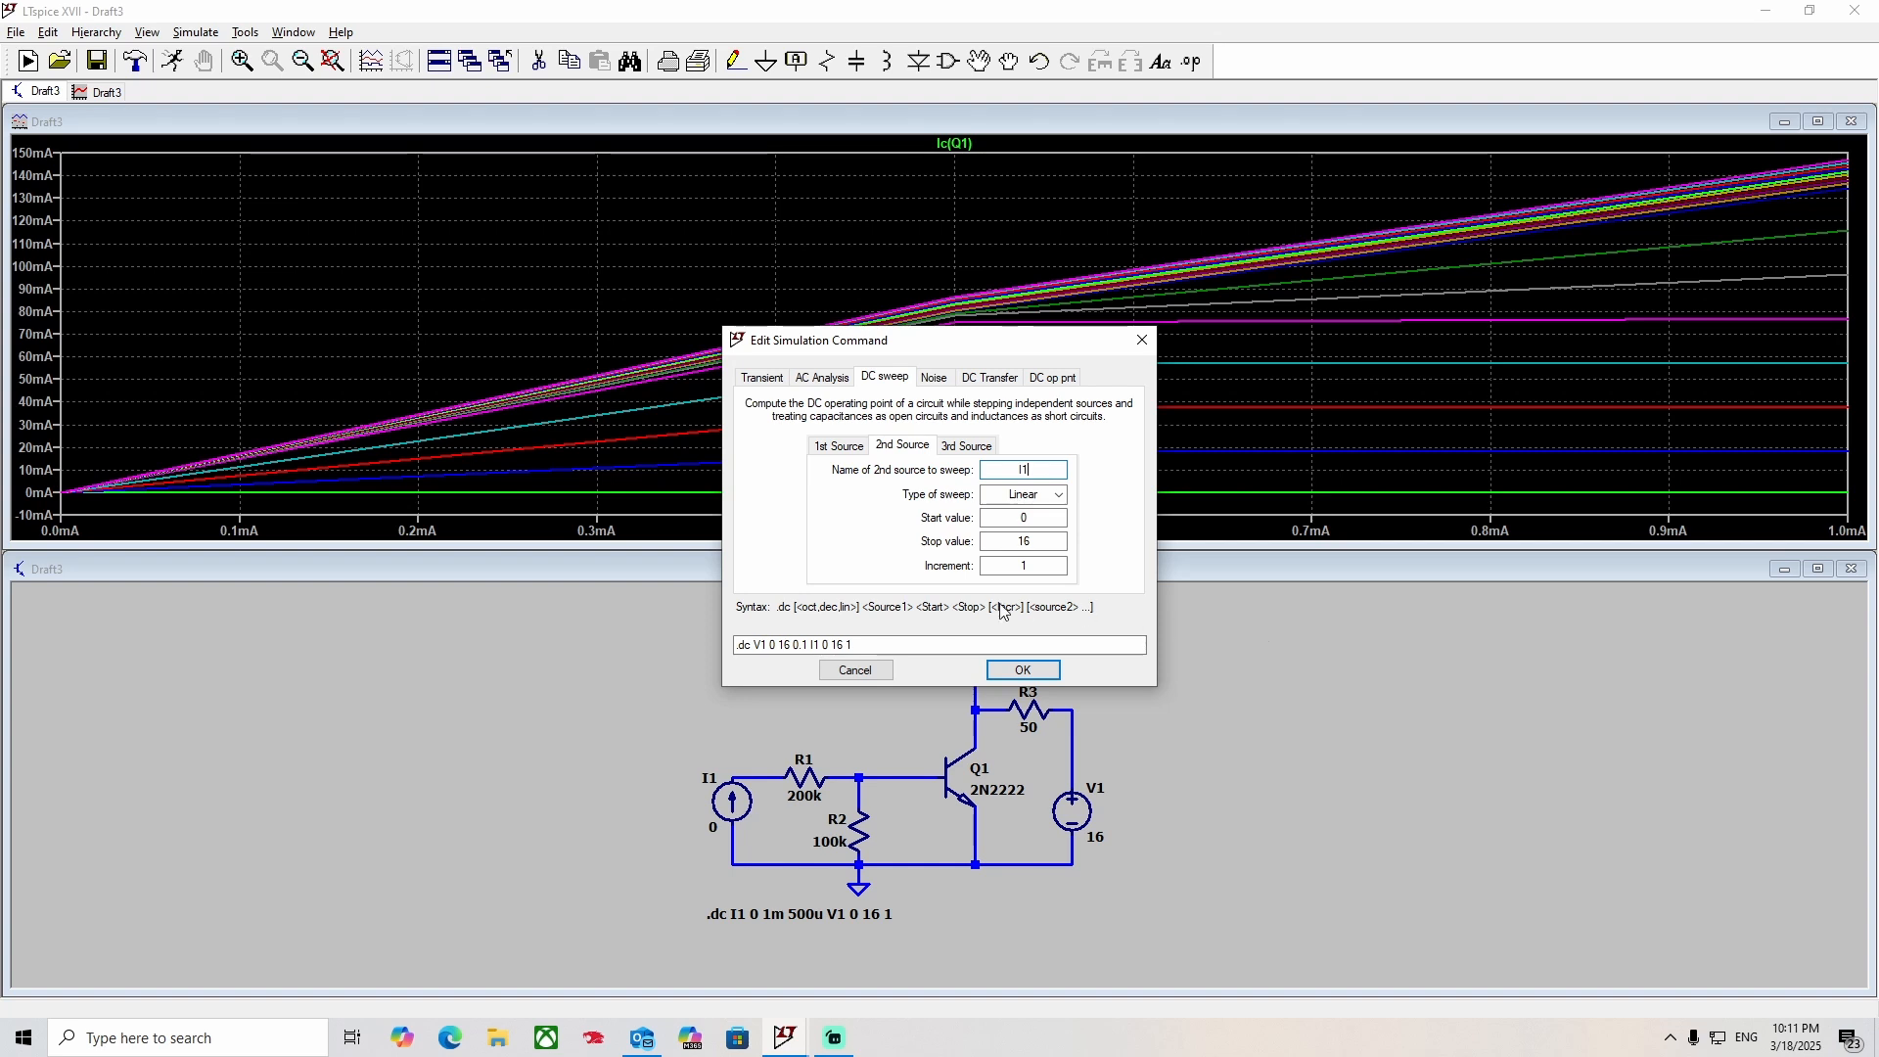
drag(1040, 541, 931, 539)
text(1nm)
key(BackSpace)
key(BackSpace)
text(m)
click(1029, 566)
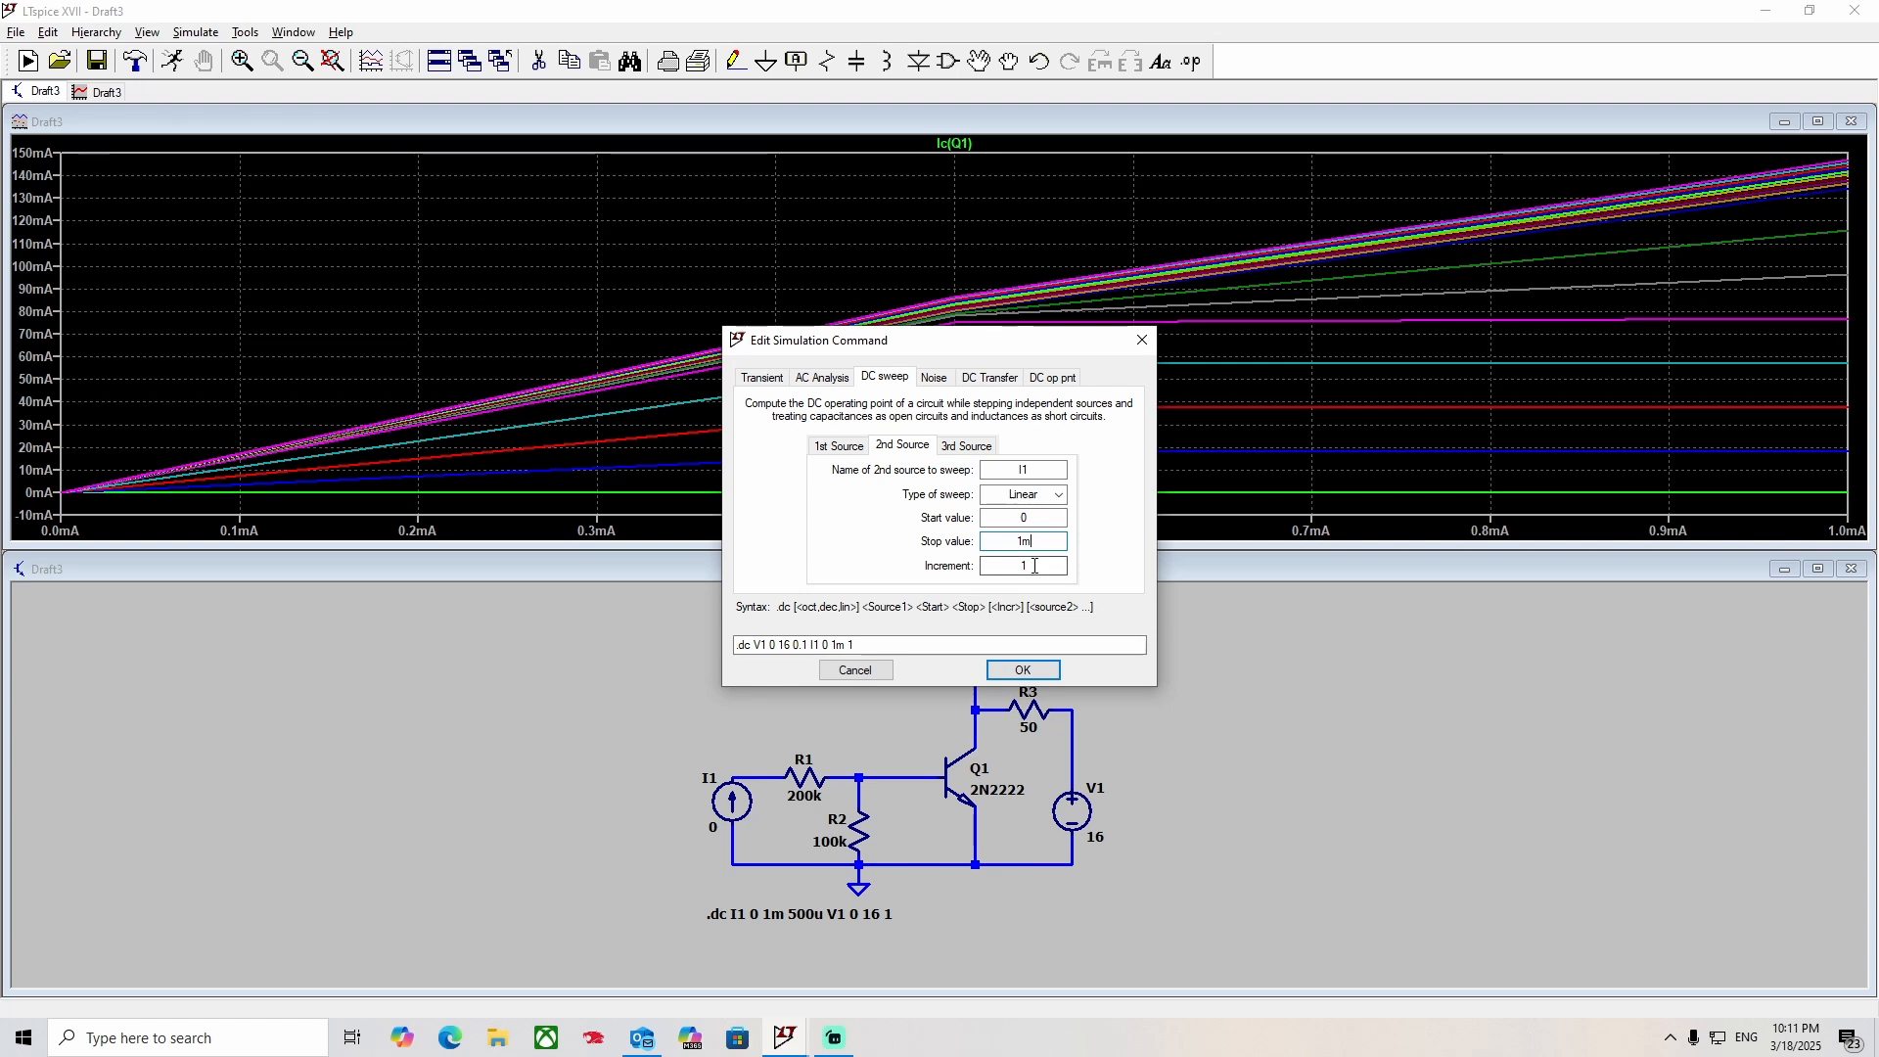
drag(1029, 566, 918, 570)
text(100u)
click(1018, 671)
click(27, 60)
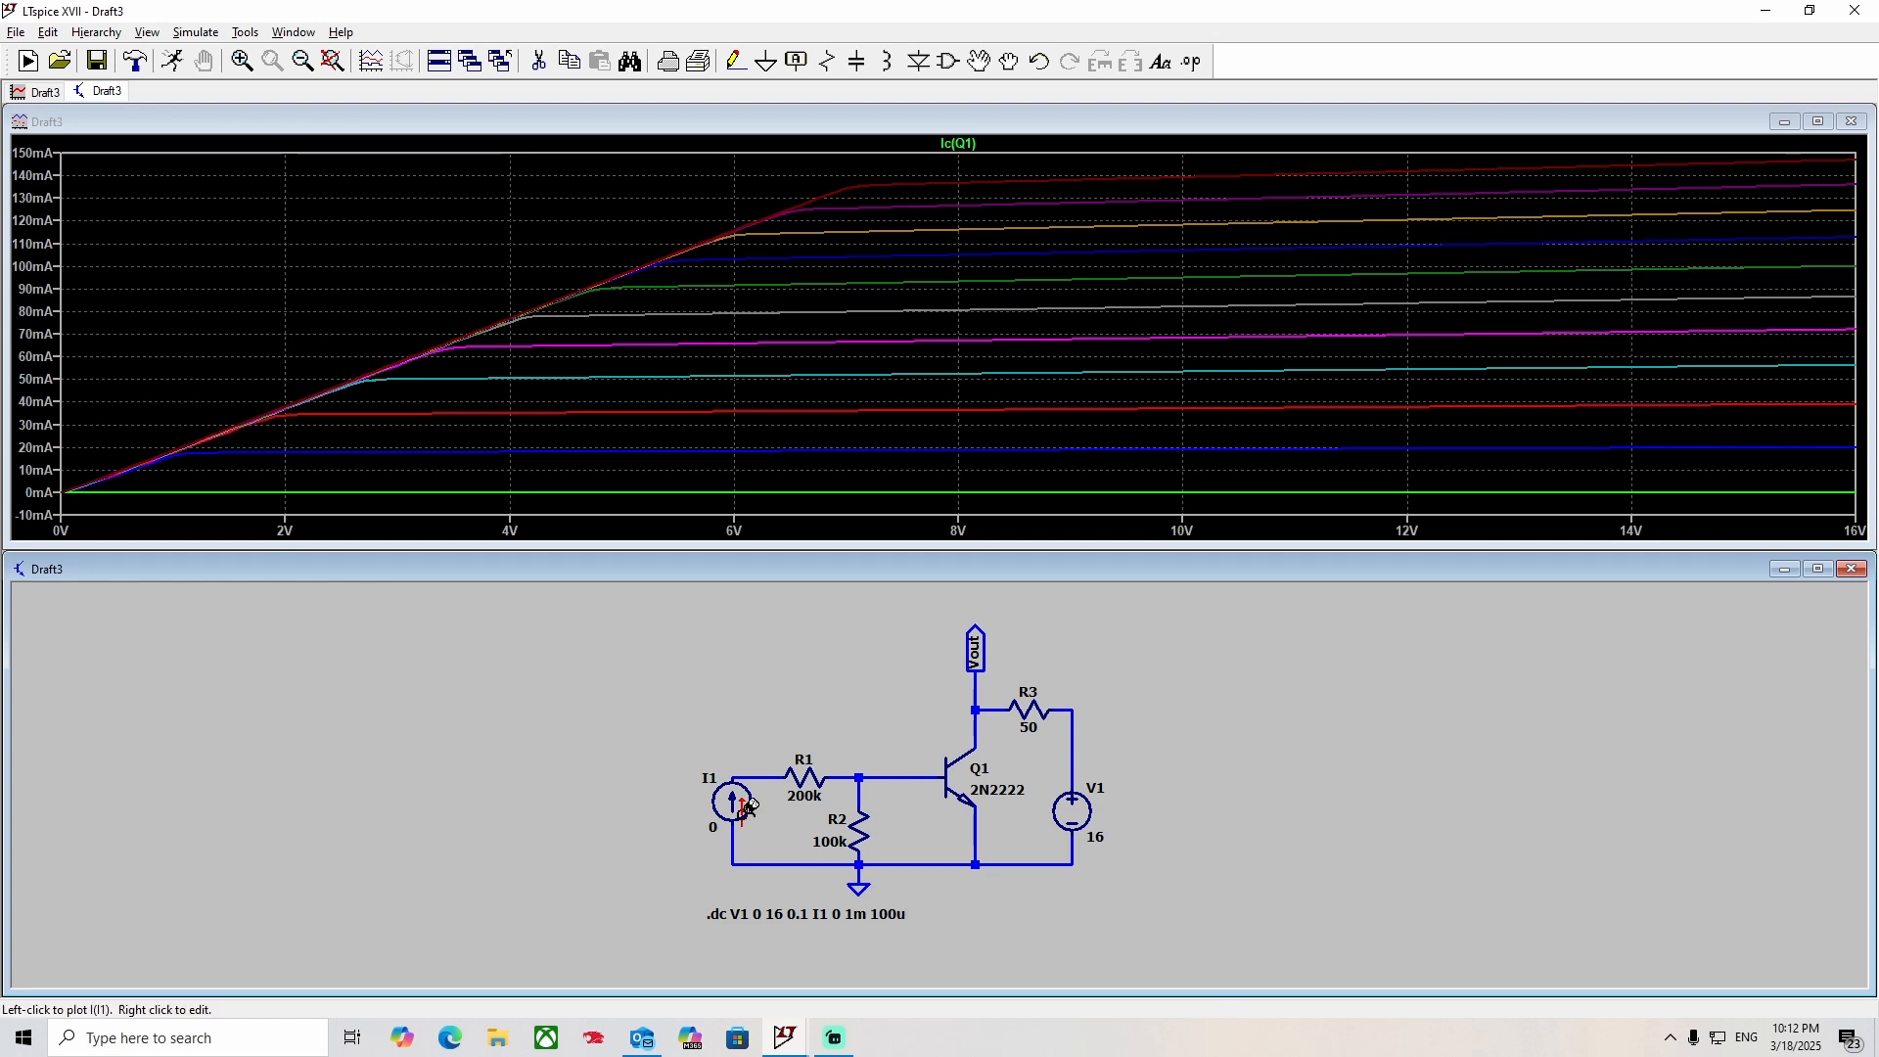
Attach a cursor to the Ic(Q1) trace and move it to about 7.19 V.
click(958, 143)
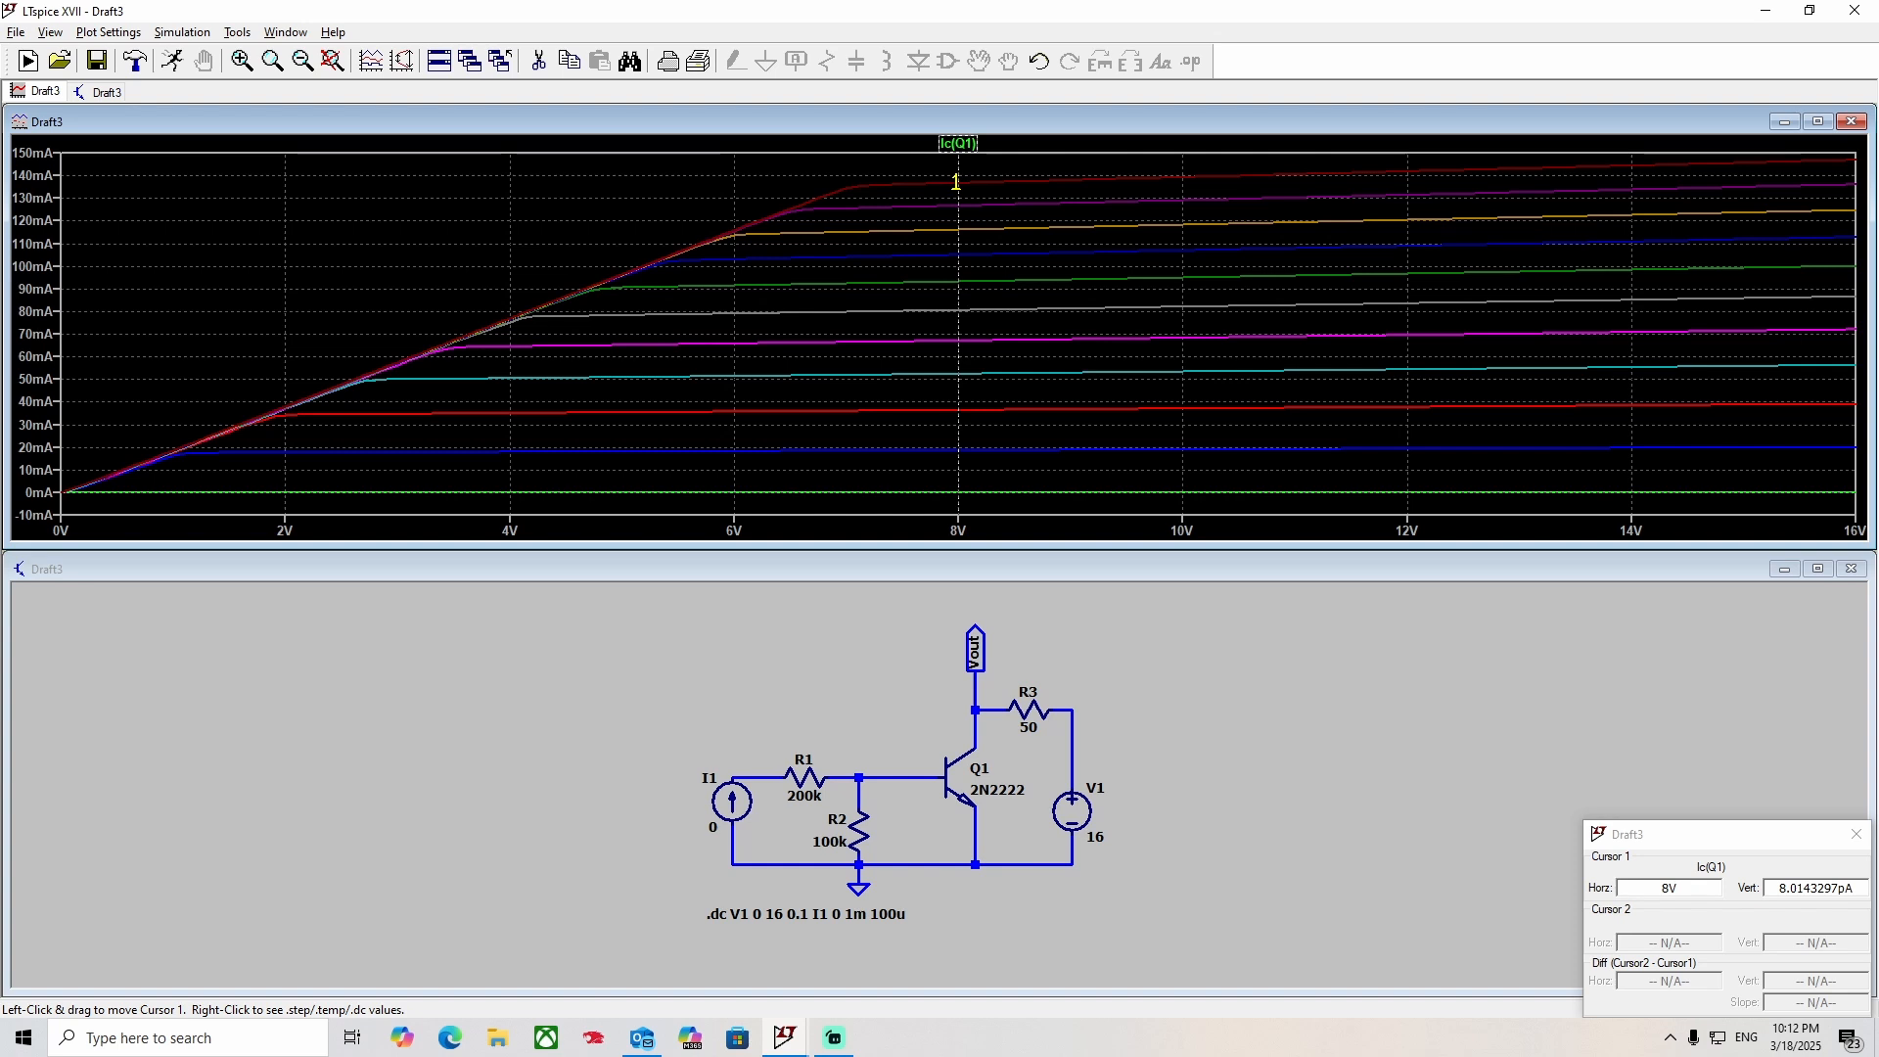
mouse_move(957, 182)
mouse_down()
mouse_move(774, 223)
mouse_move(867, 214)
mouse_up()
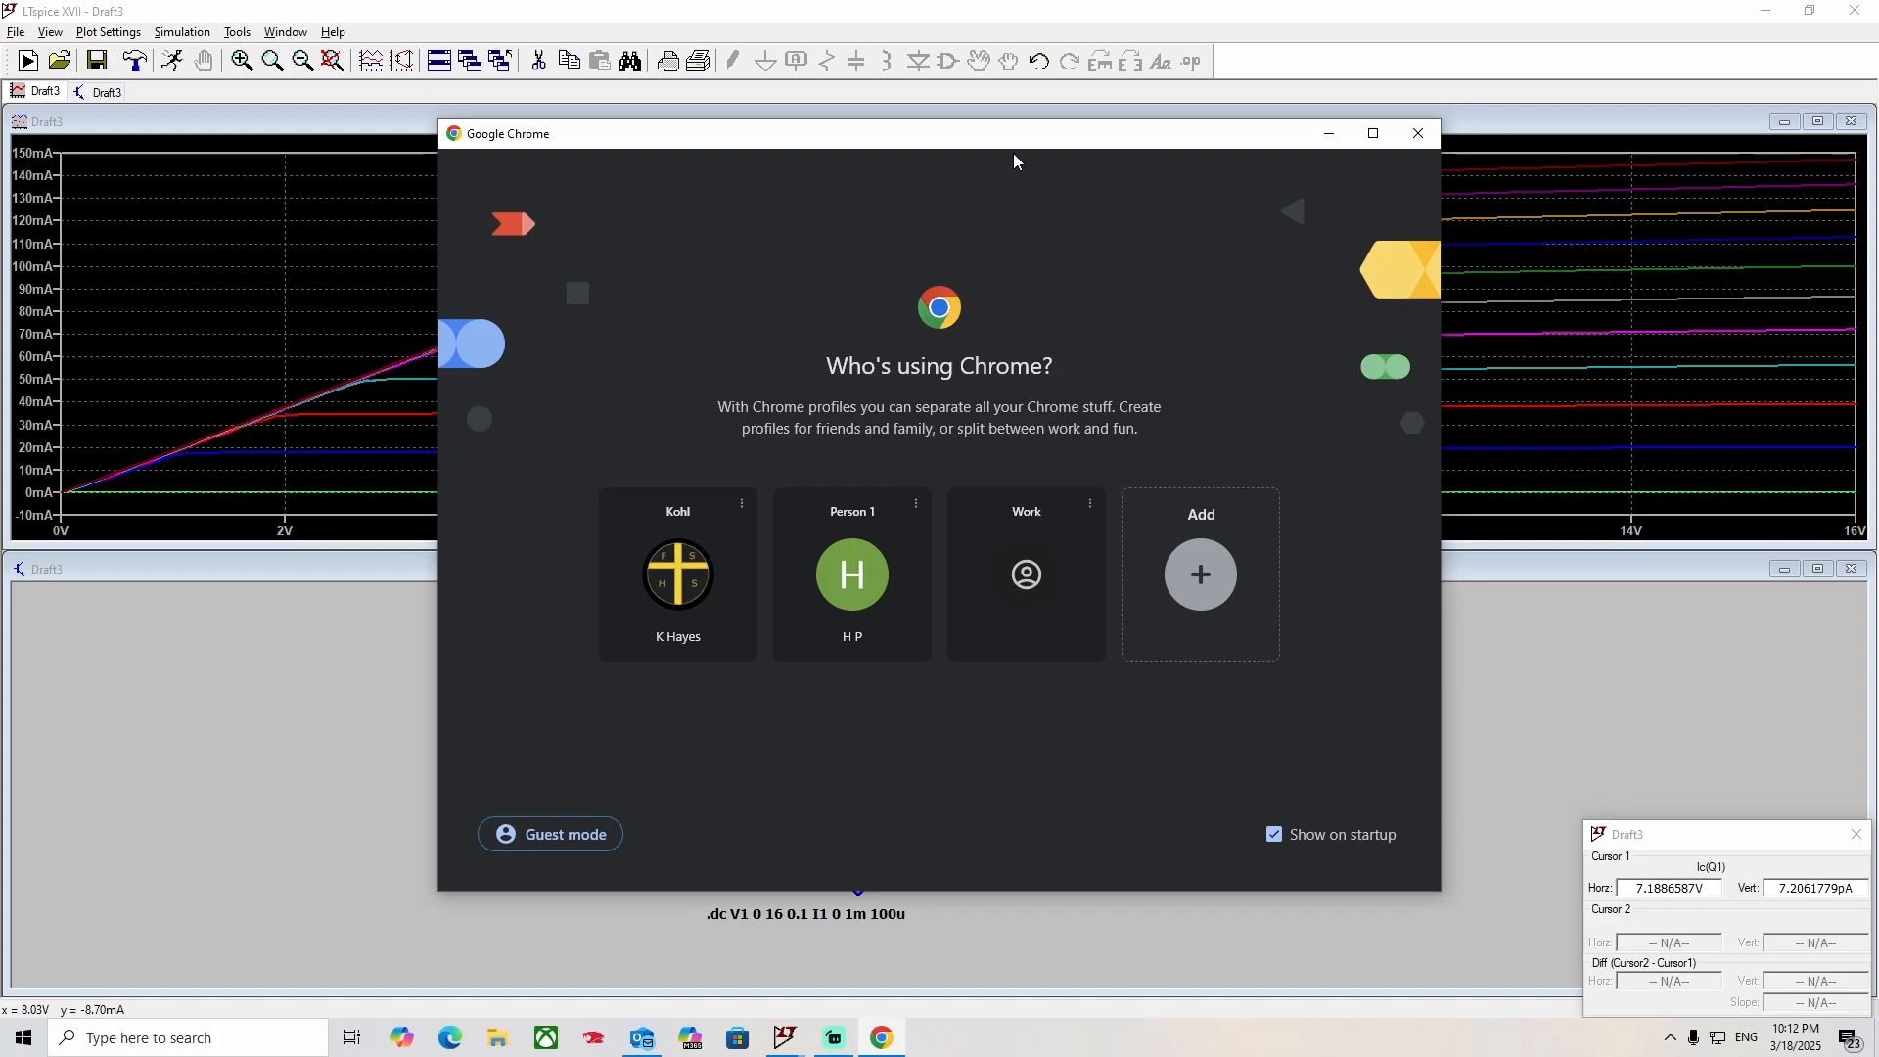
Move the Chrome windows off this display to uncover the plot and schematic.
drag(1017, 140, 1878, 200)
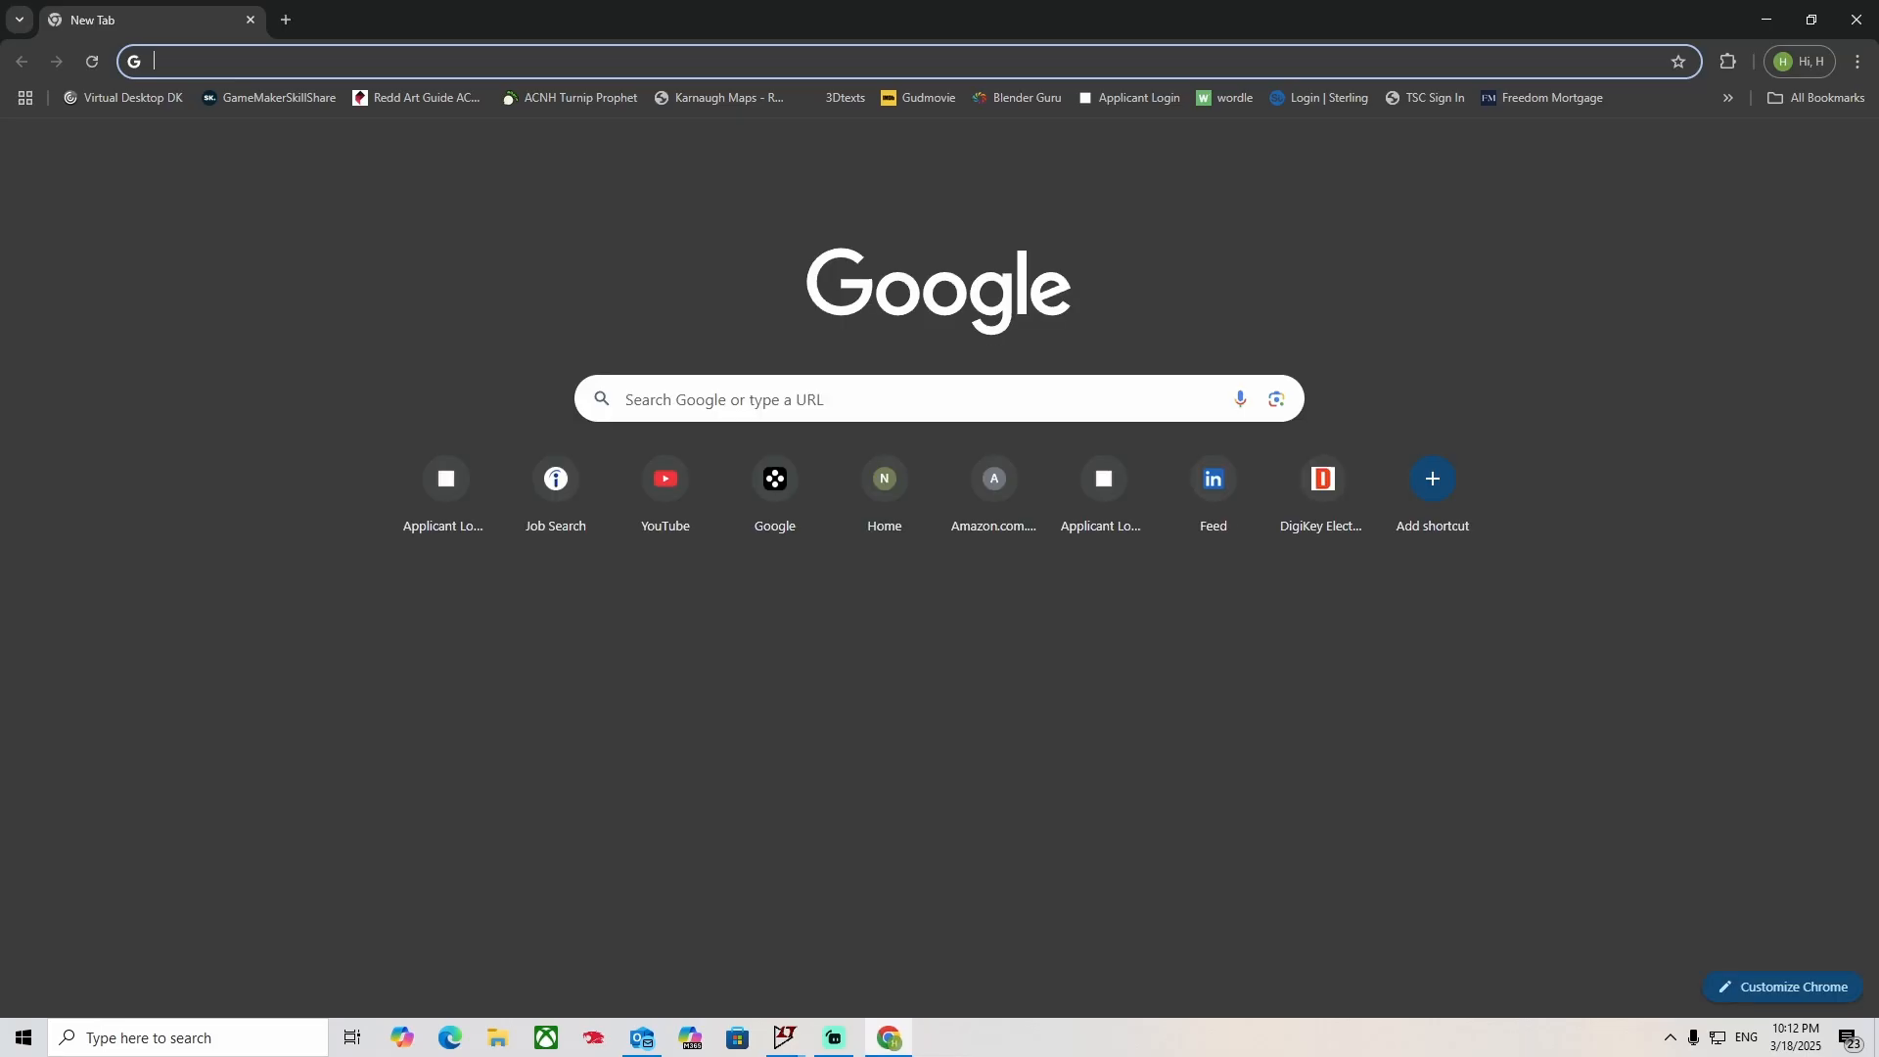
drag(1424, 18, 1878, 10)
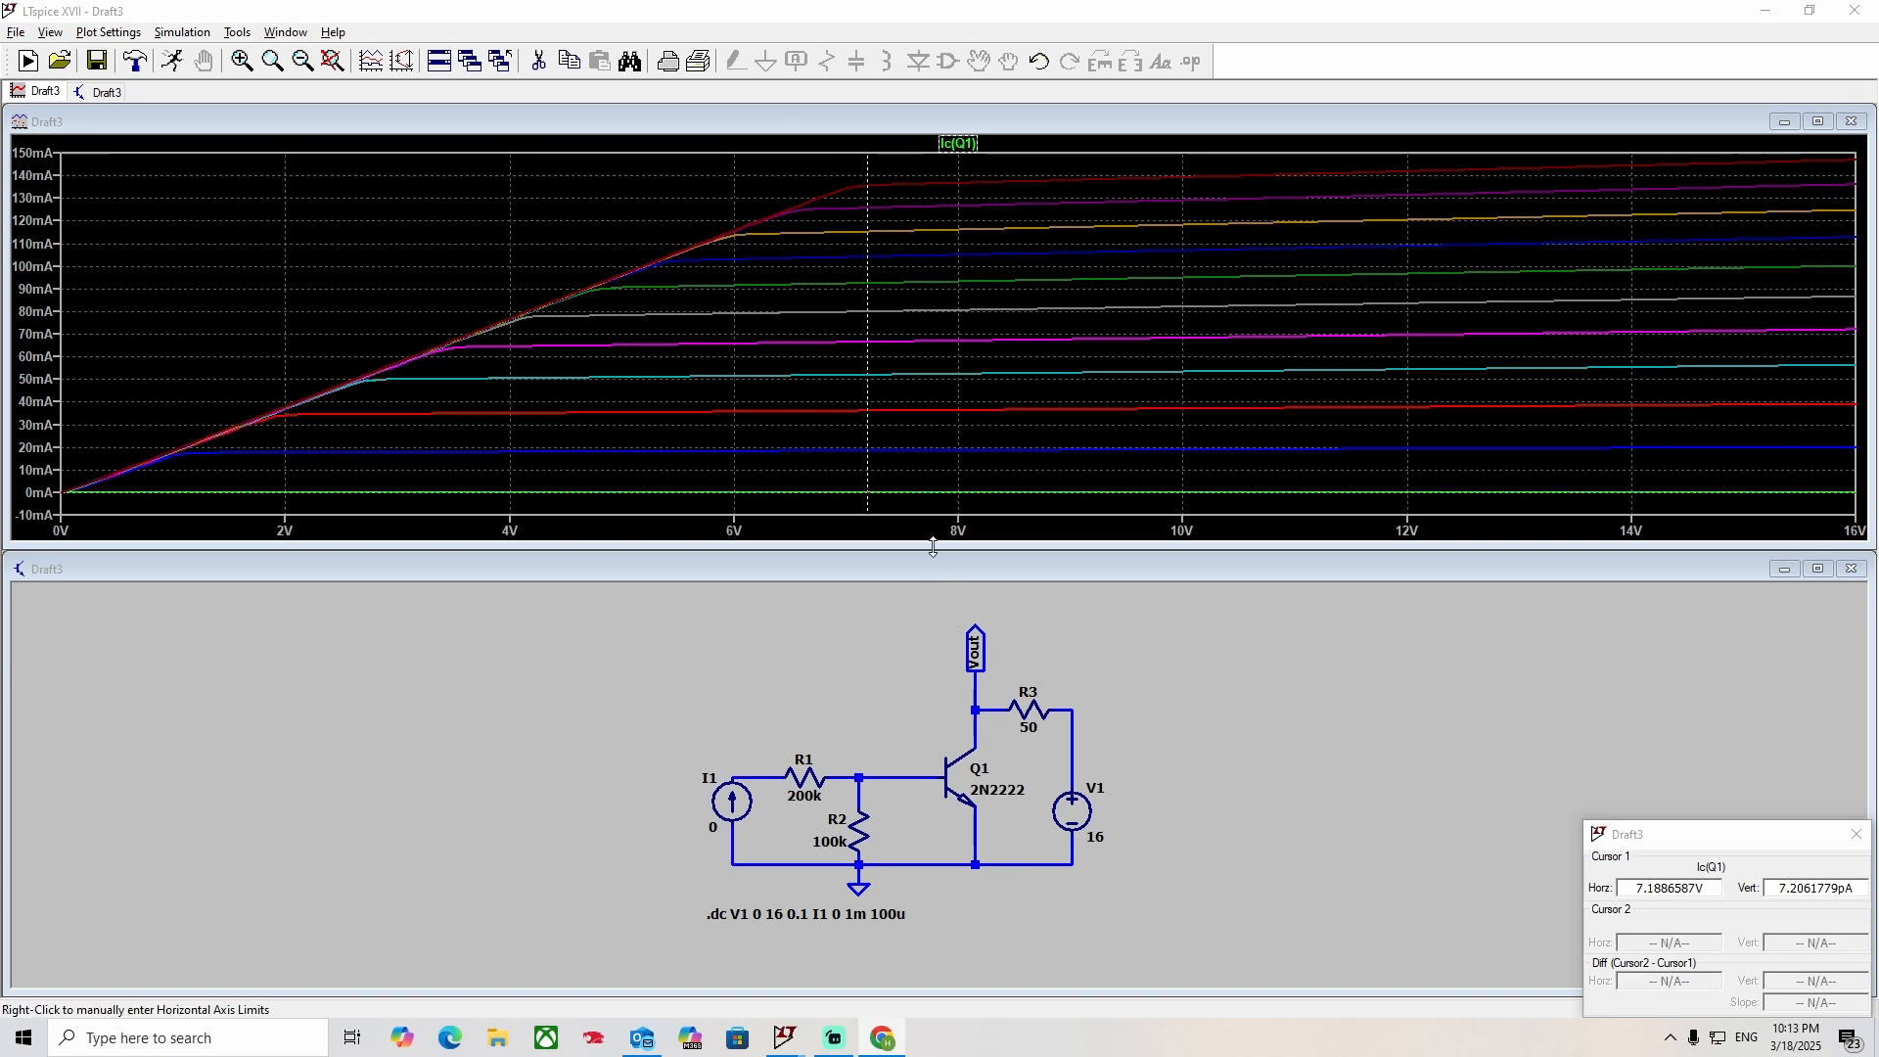
Make the plot window taller and replace the Ic(Q1) trace with the current gain Ic(Q1)/Ib(Q1).
drag(931, 544, 925, 736)
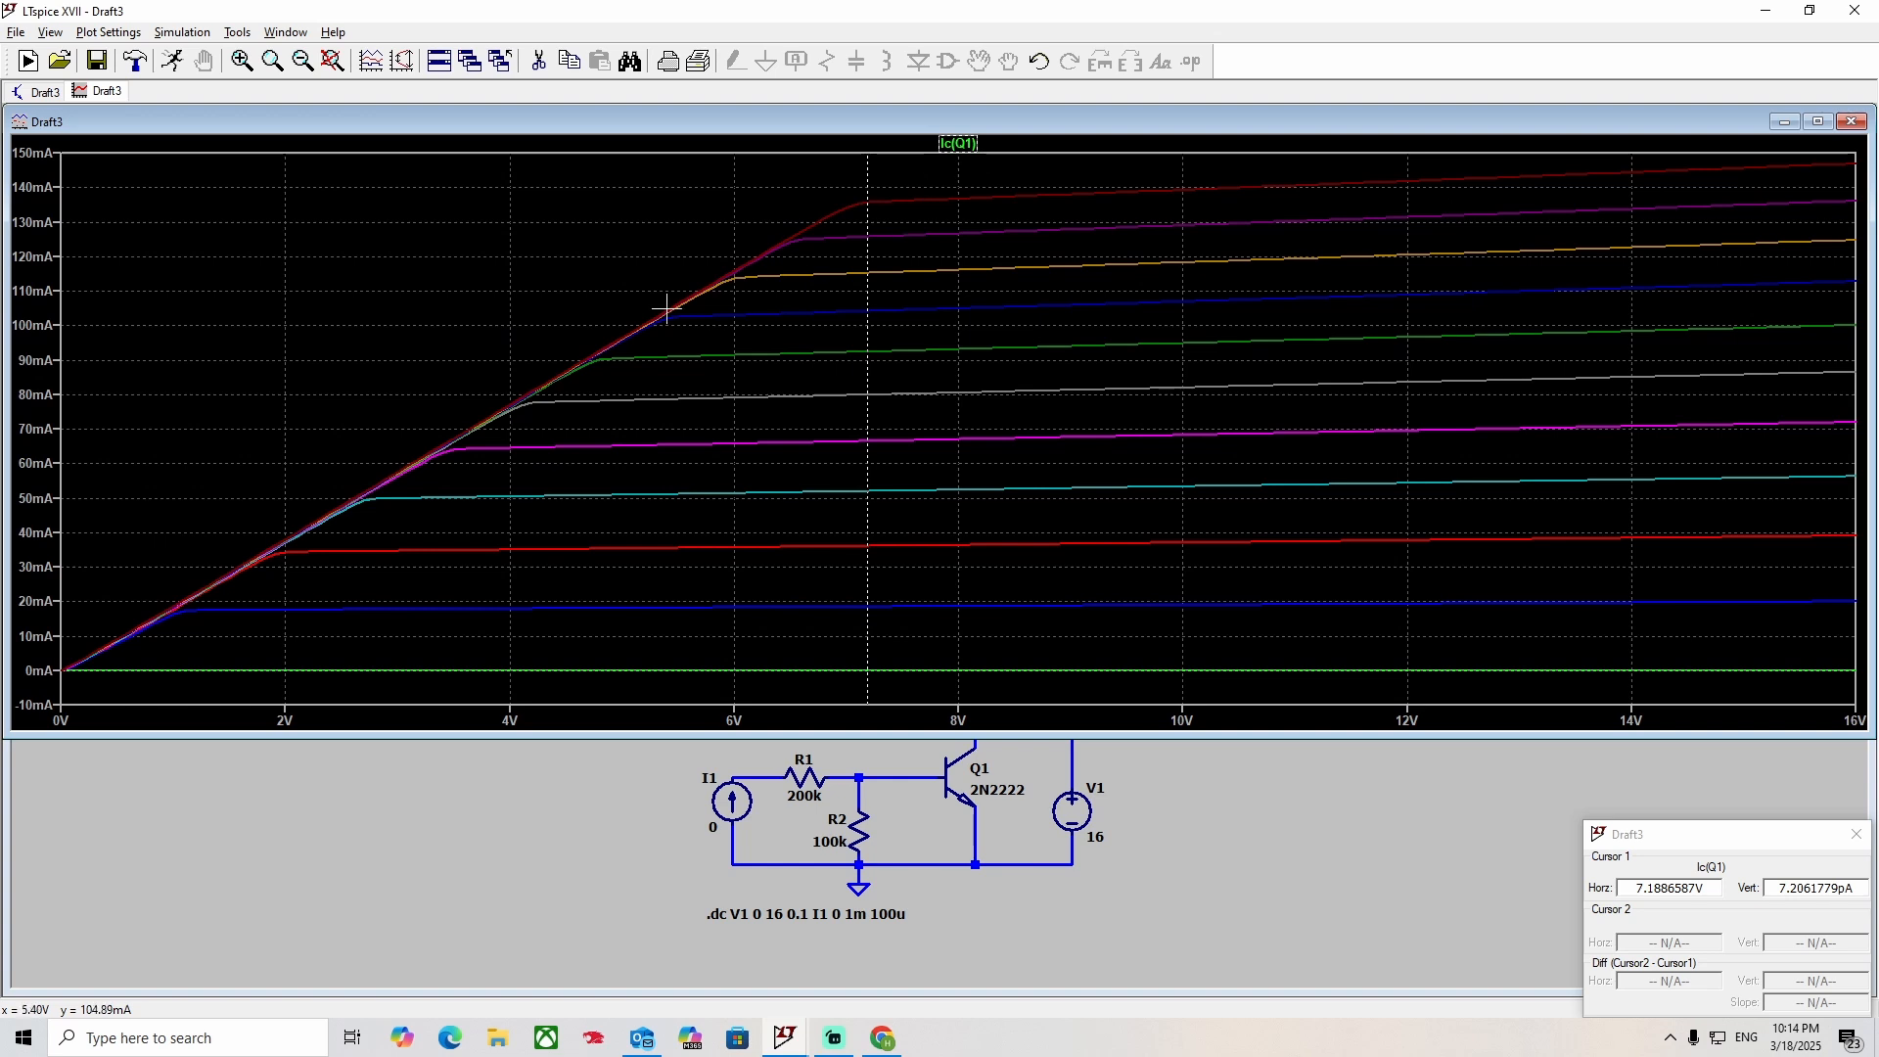
right_click(957, 144)
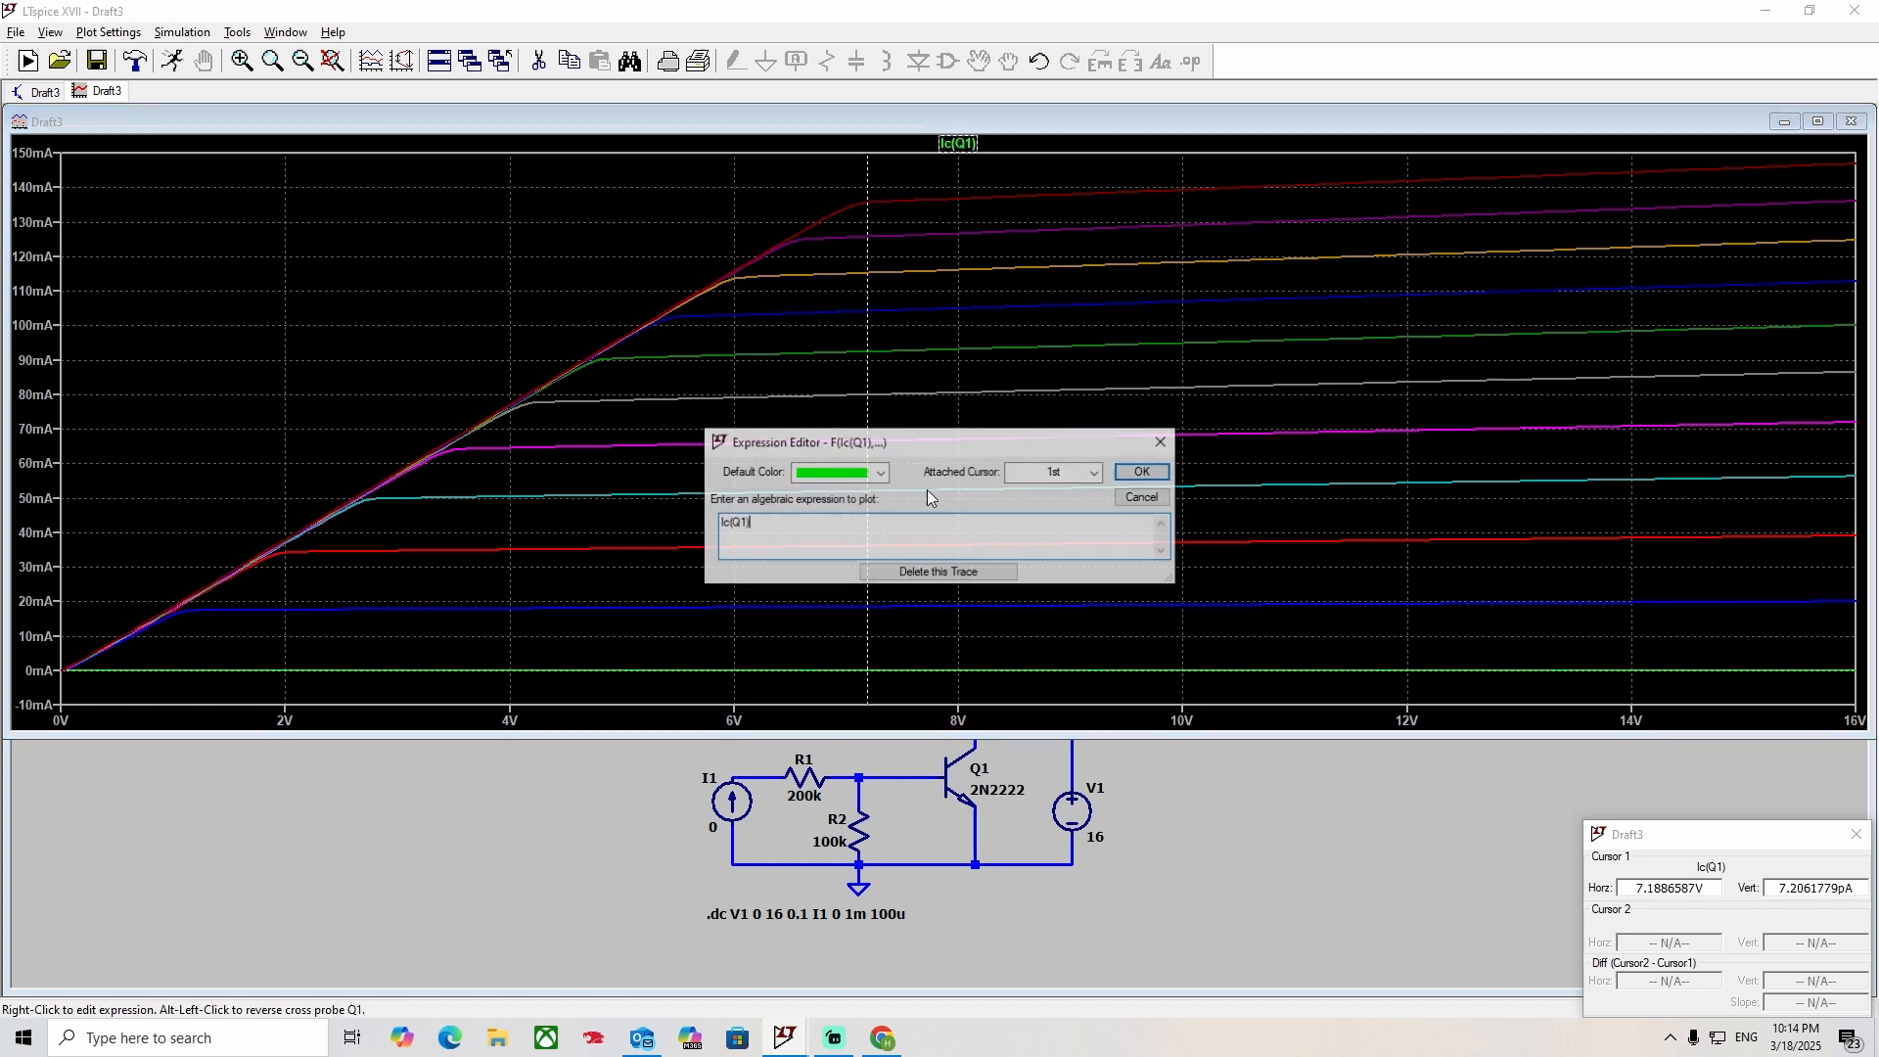
click(943, 571)
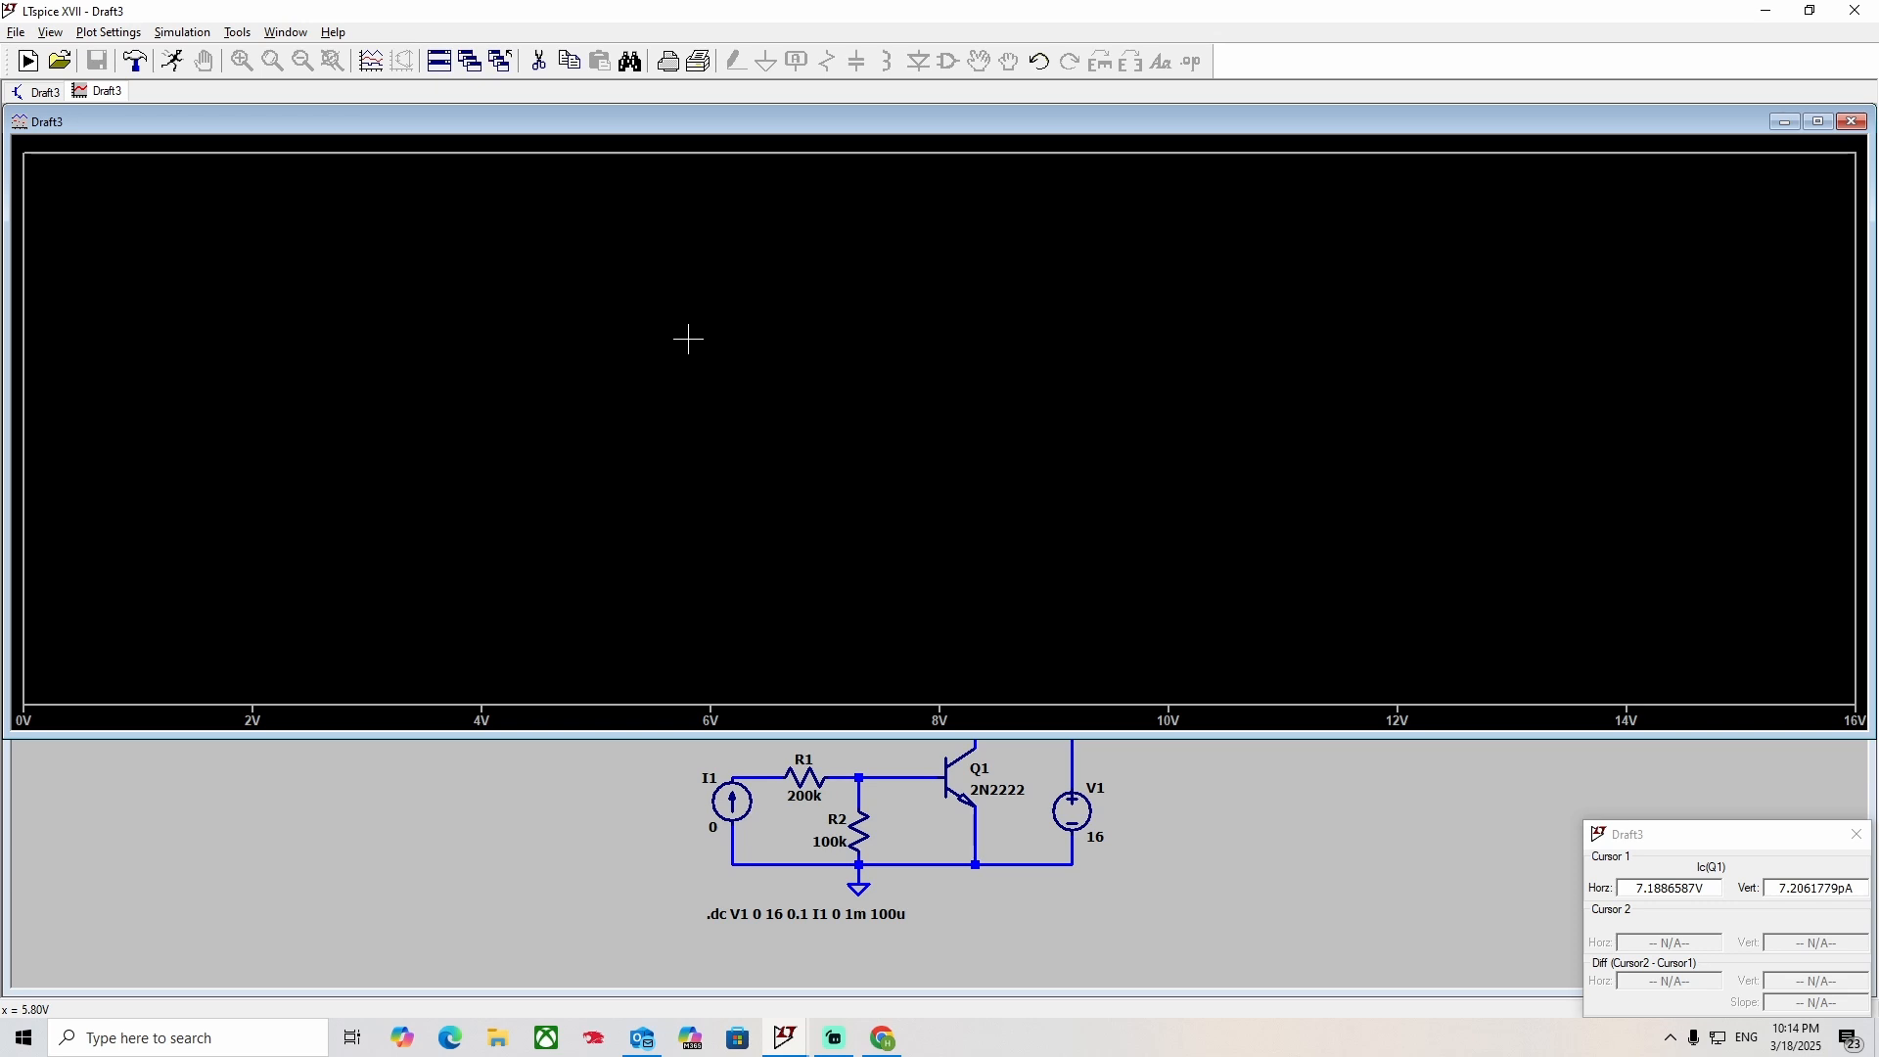
right_click(688, 340)
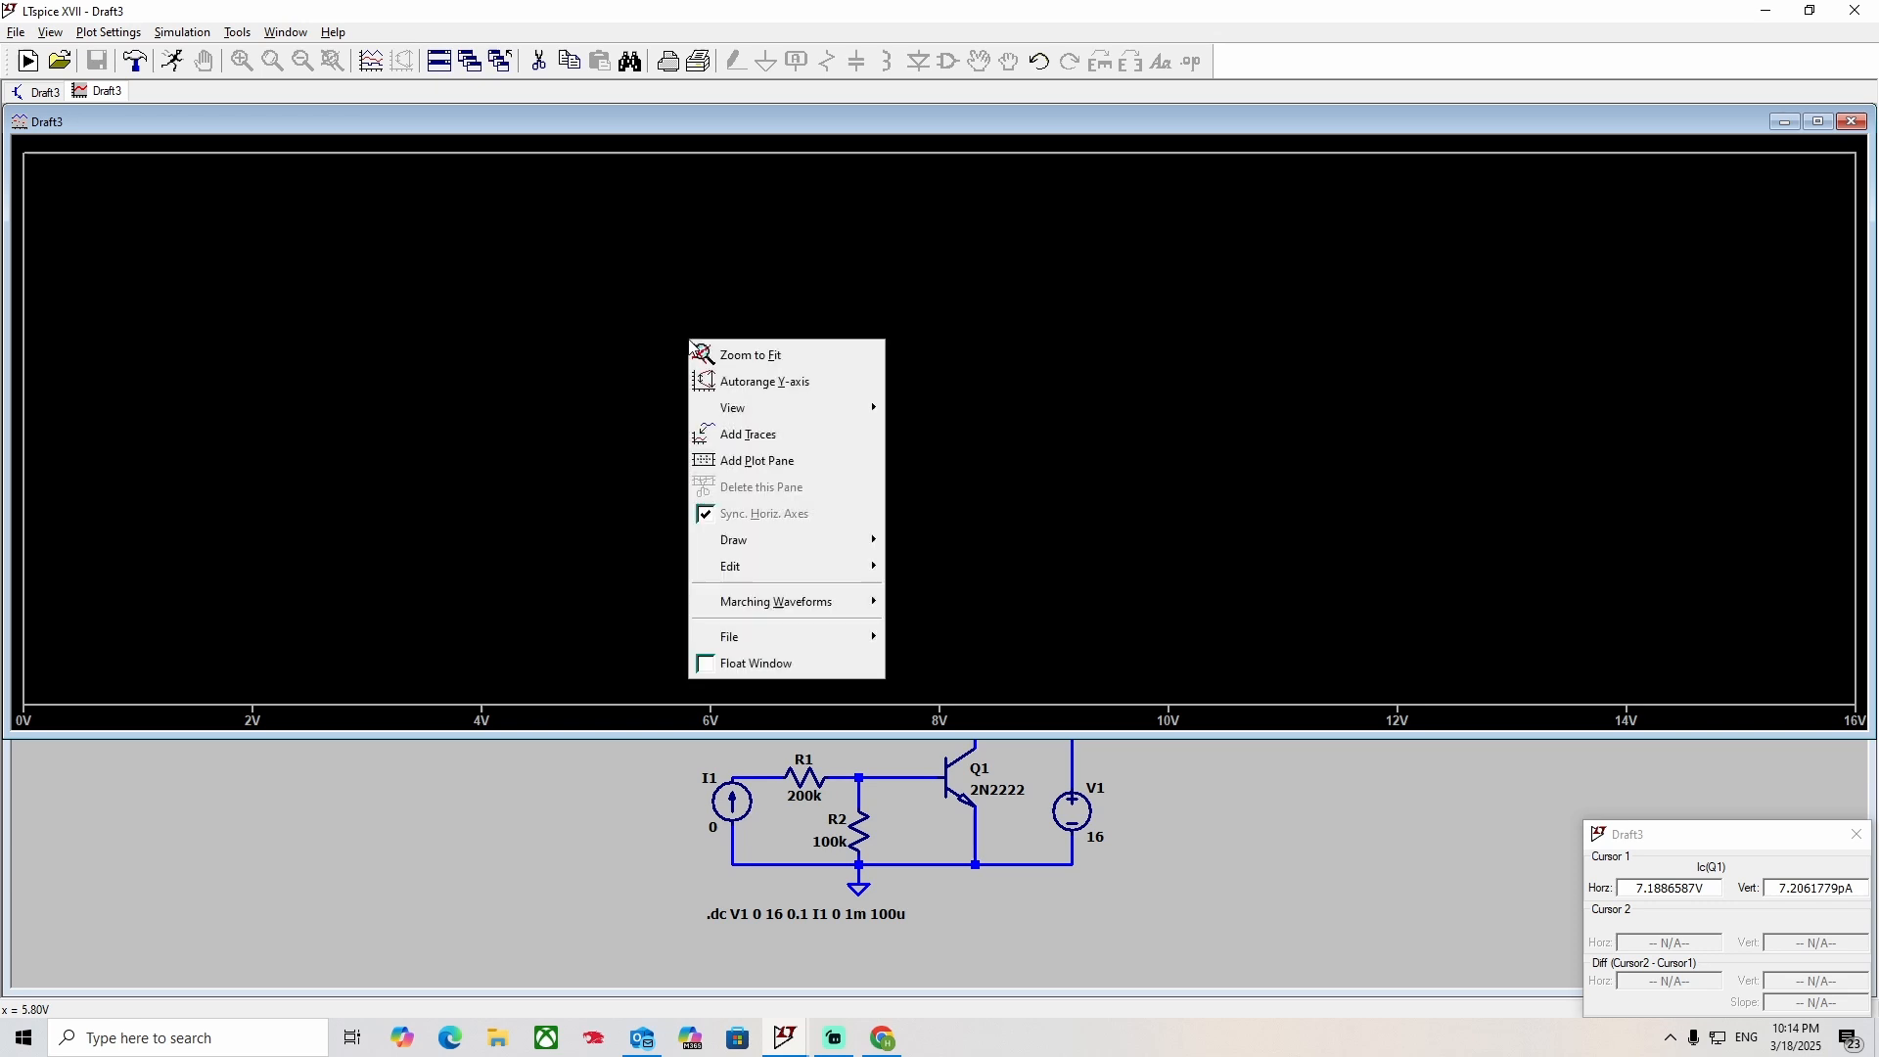
click(748, 434)
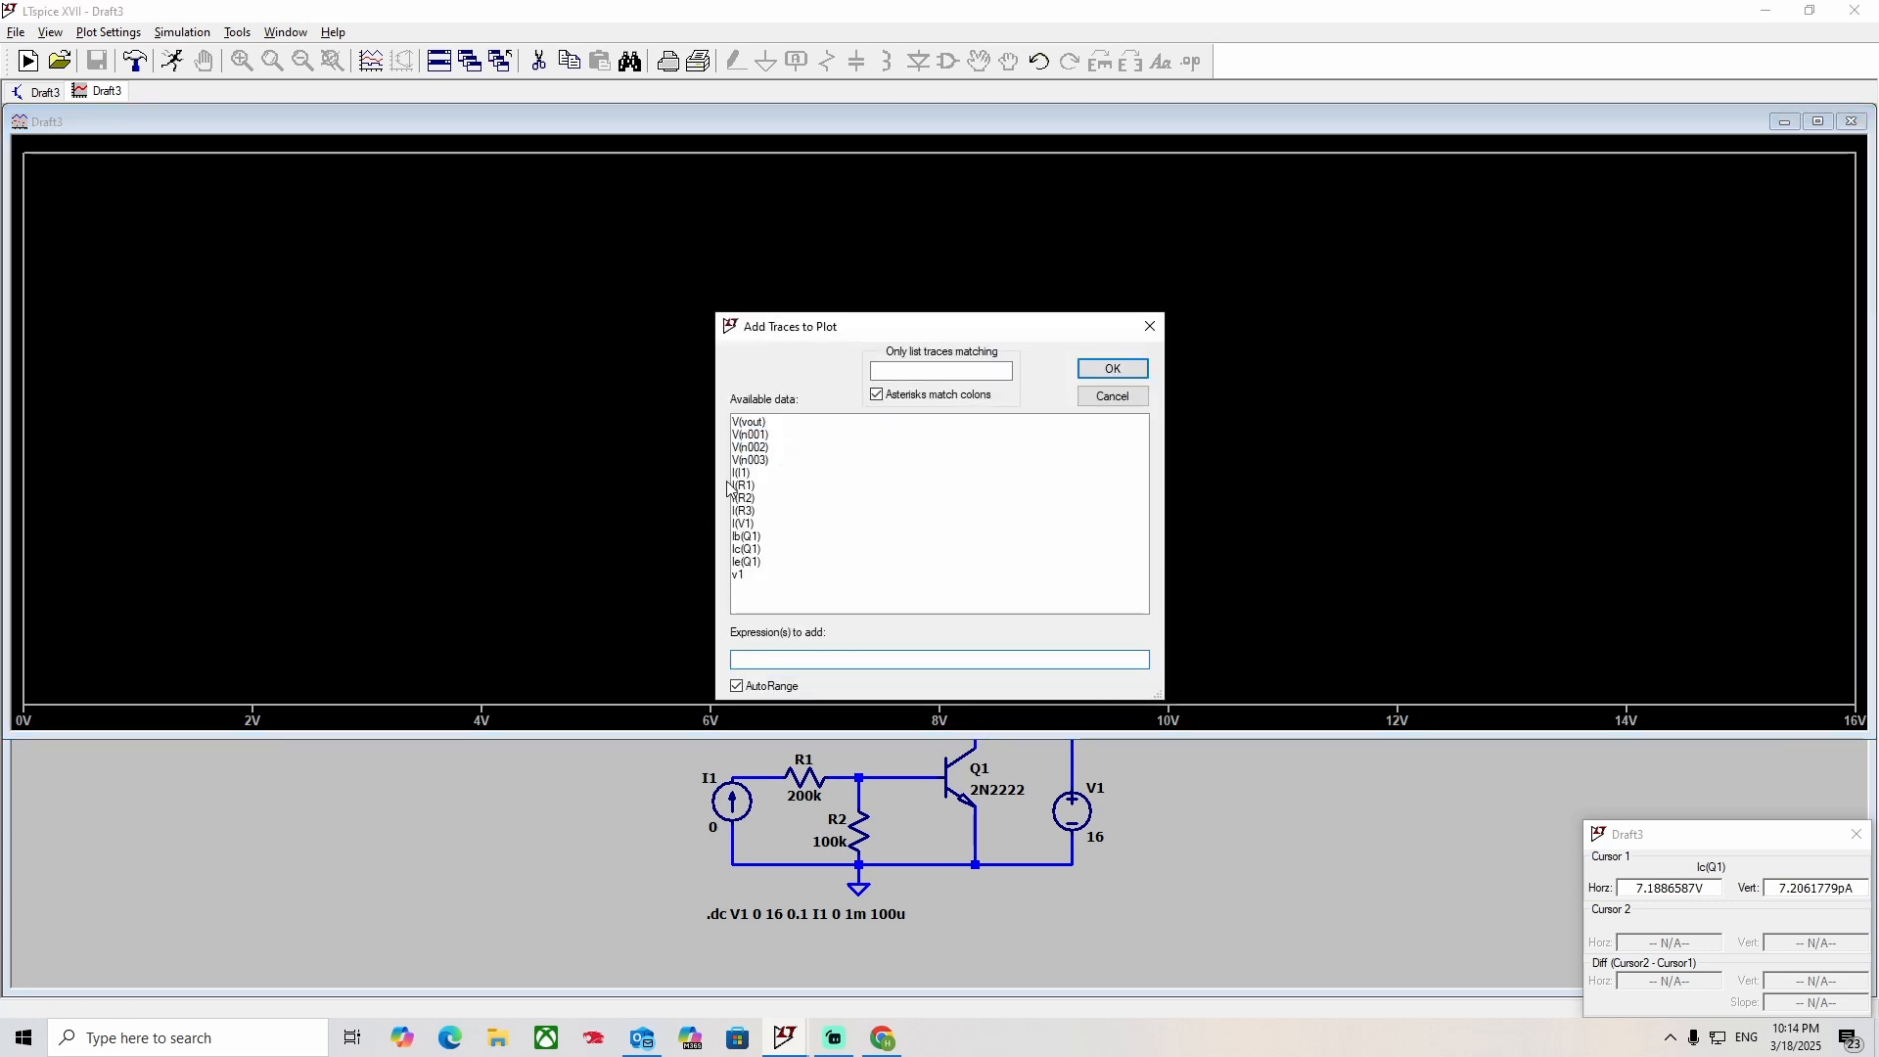
click(748, 549)
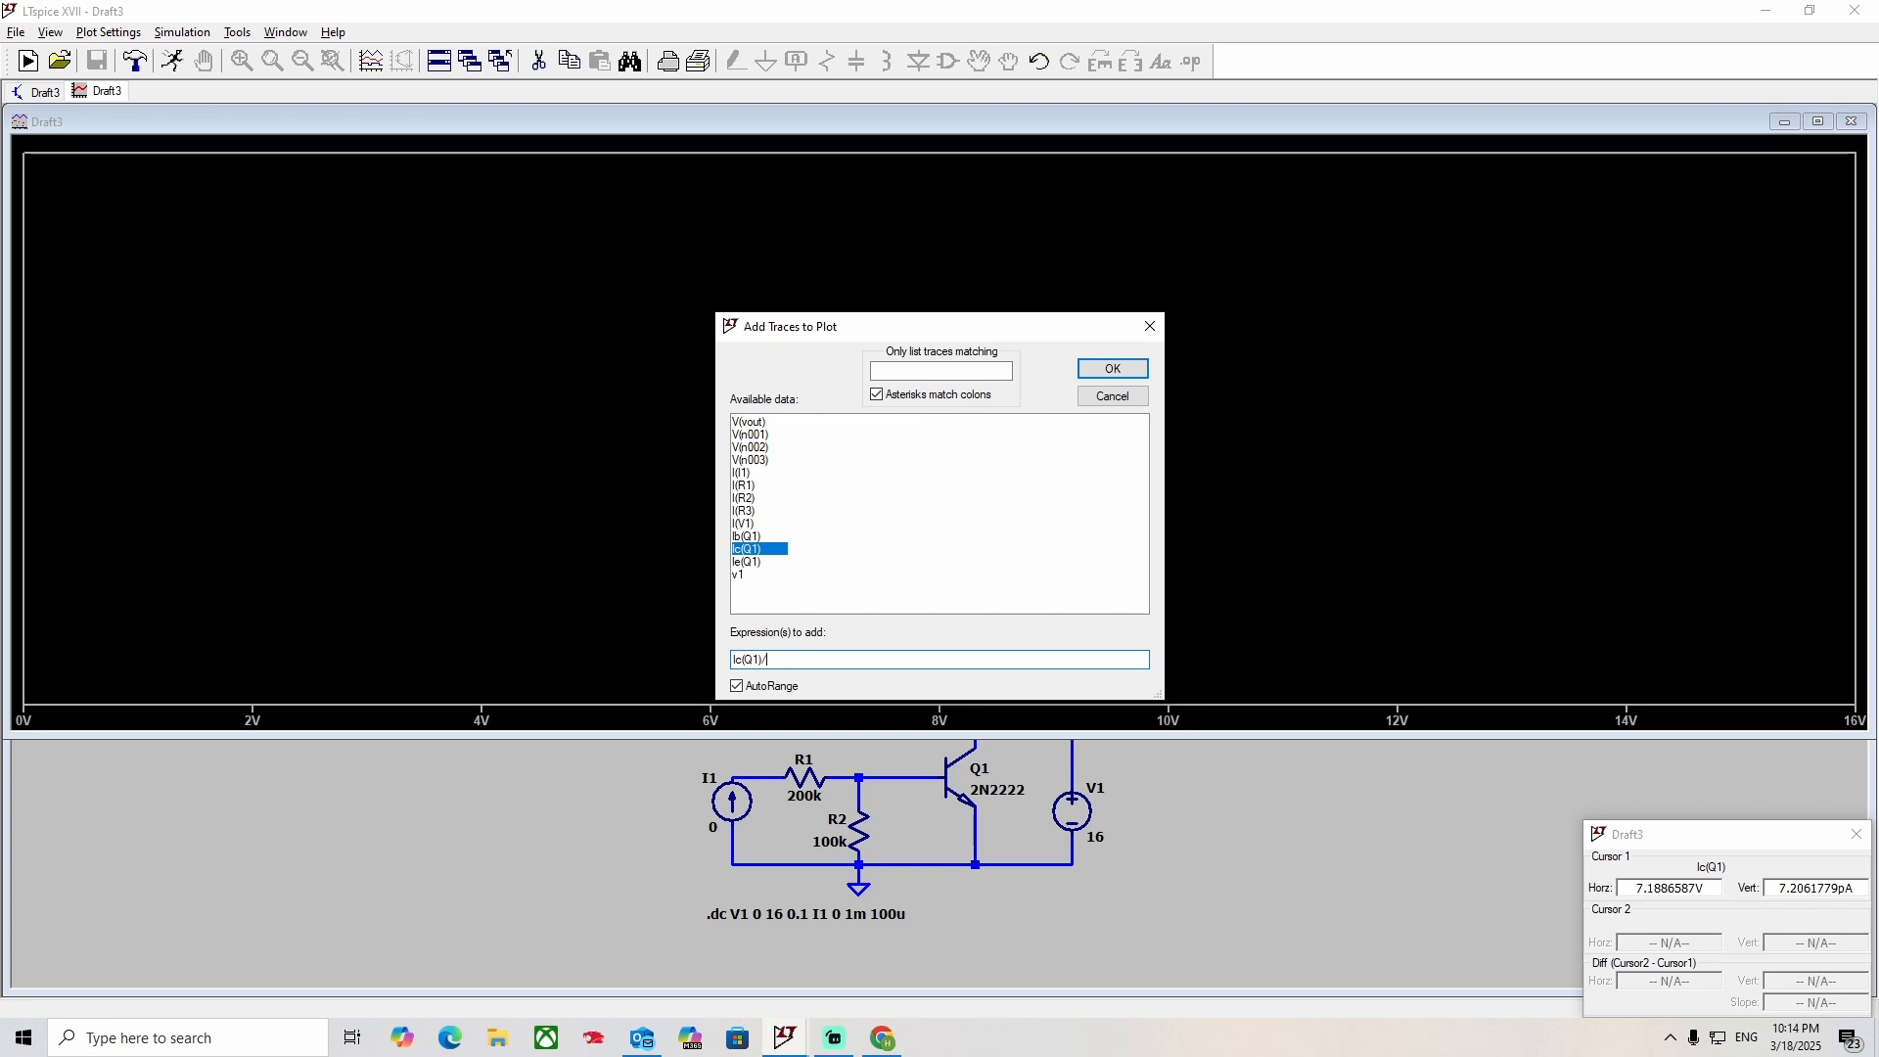
click(754, 537)
click(1085, 376)
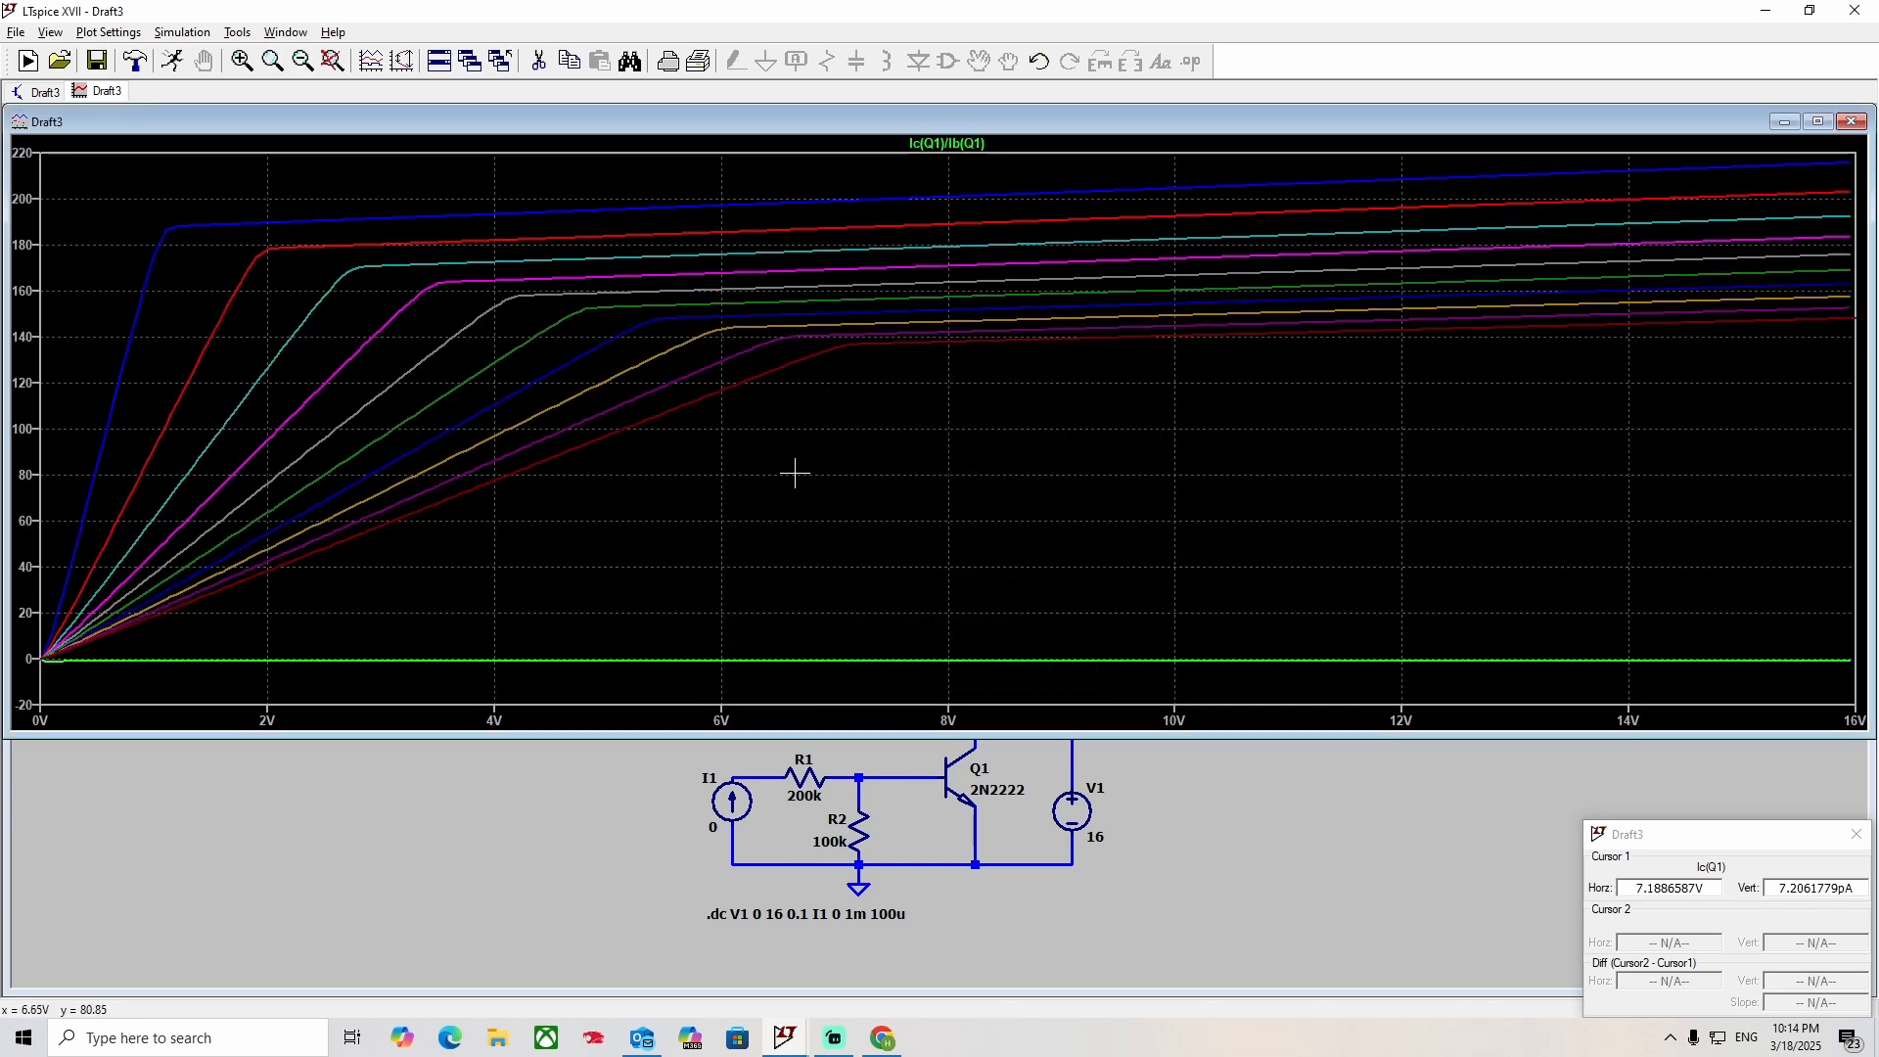
Examine Q1's transistor properties and the list of bipolar transistor models, keeping the 2N2222.
right_click(958, 786)
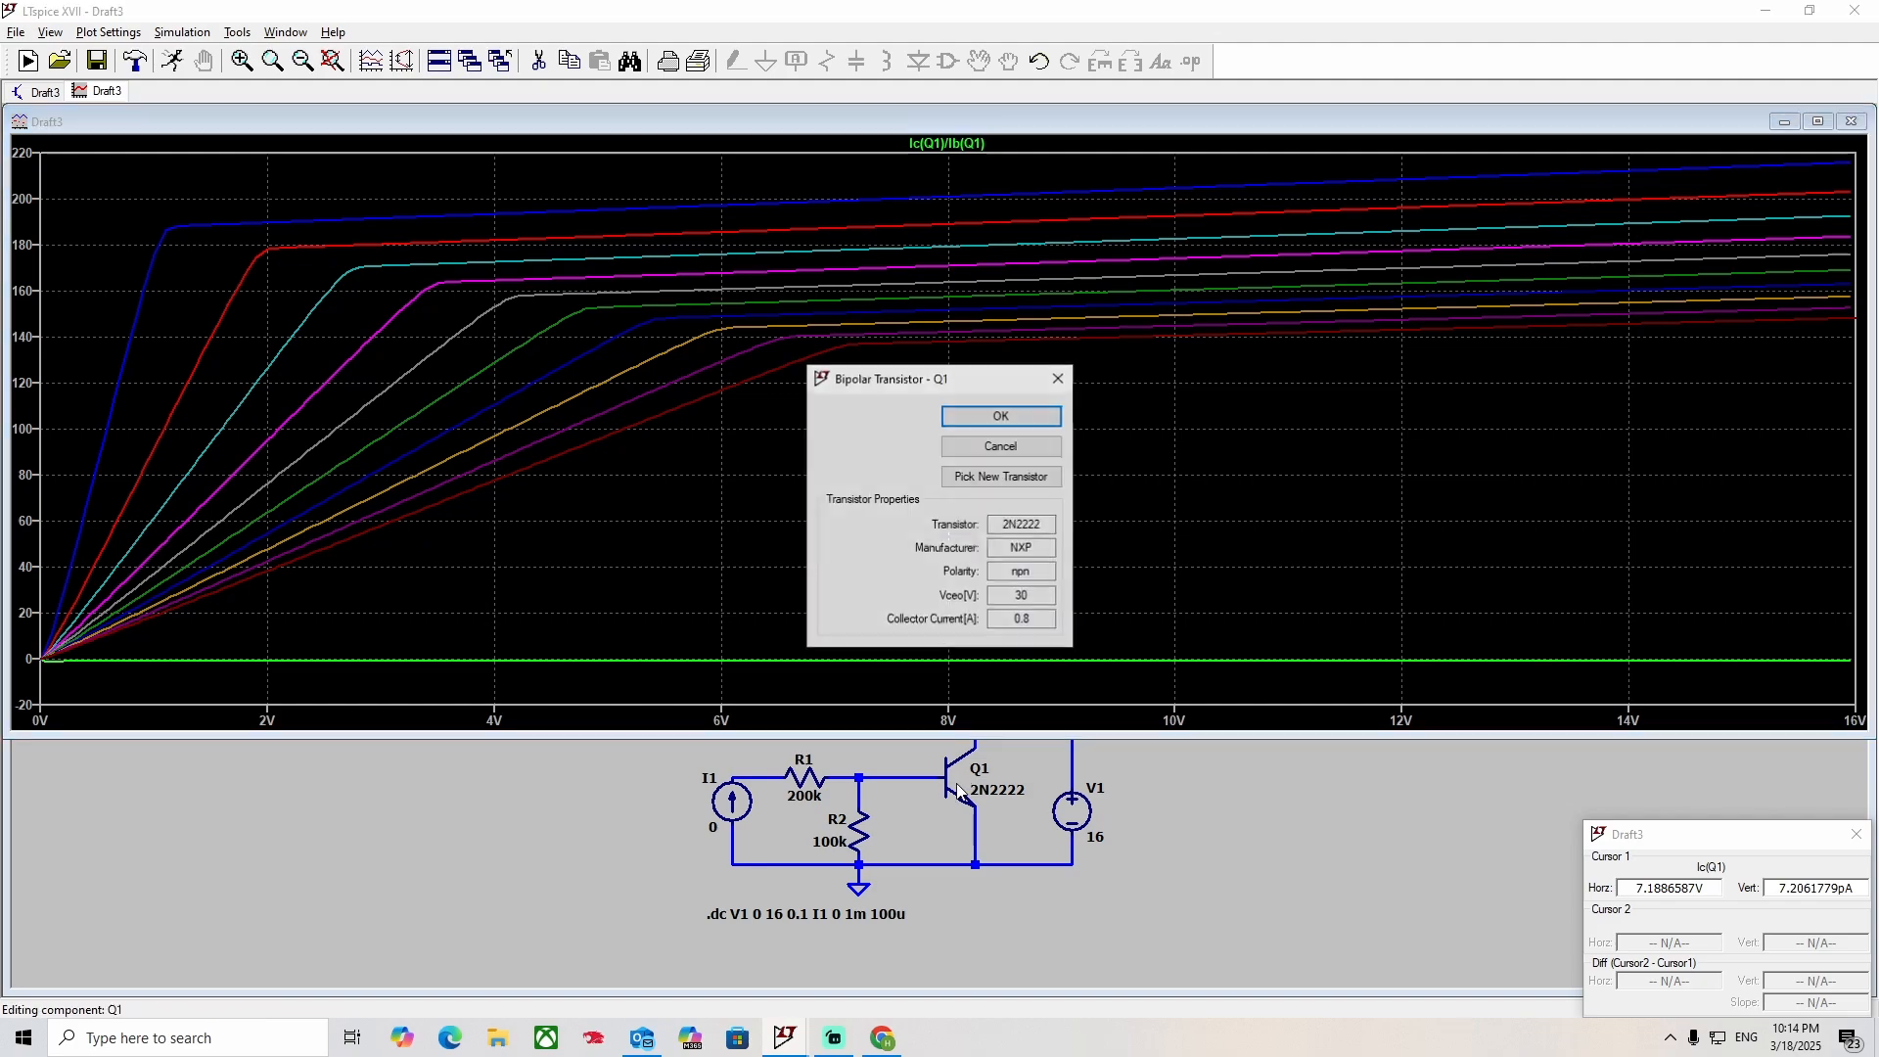
click(1001, 477)
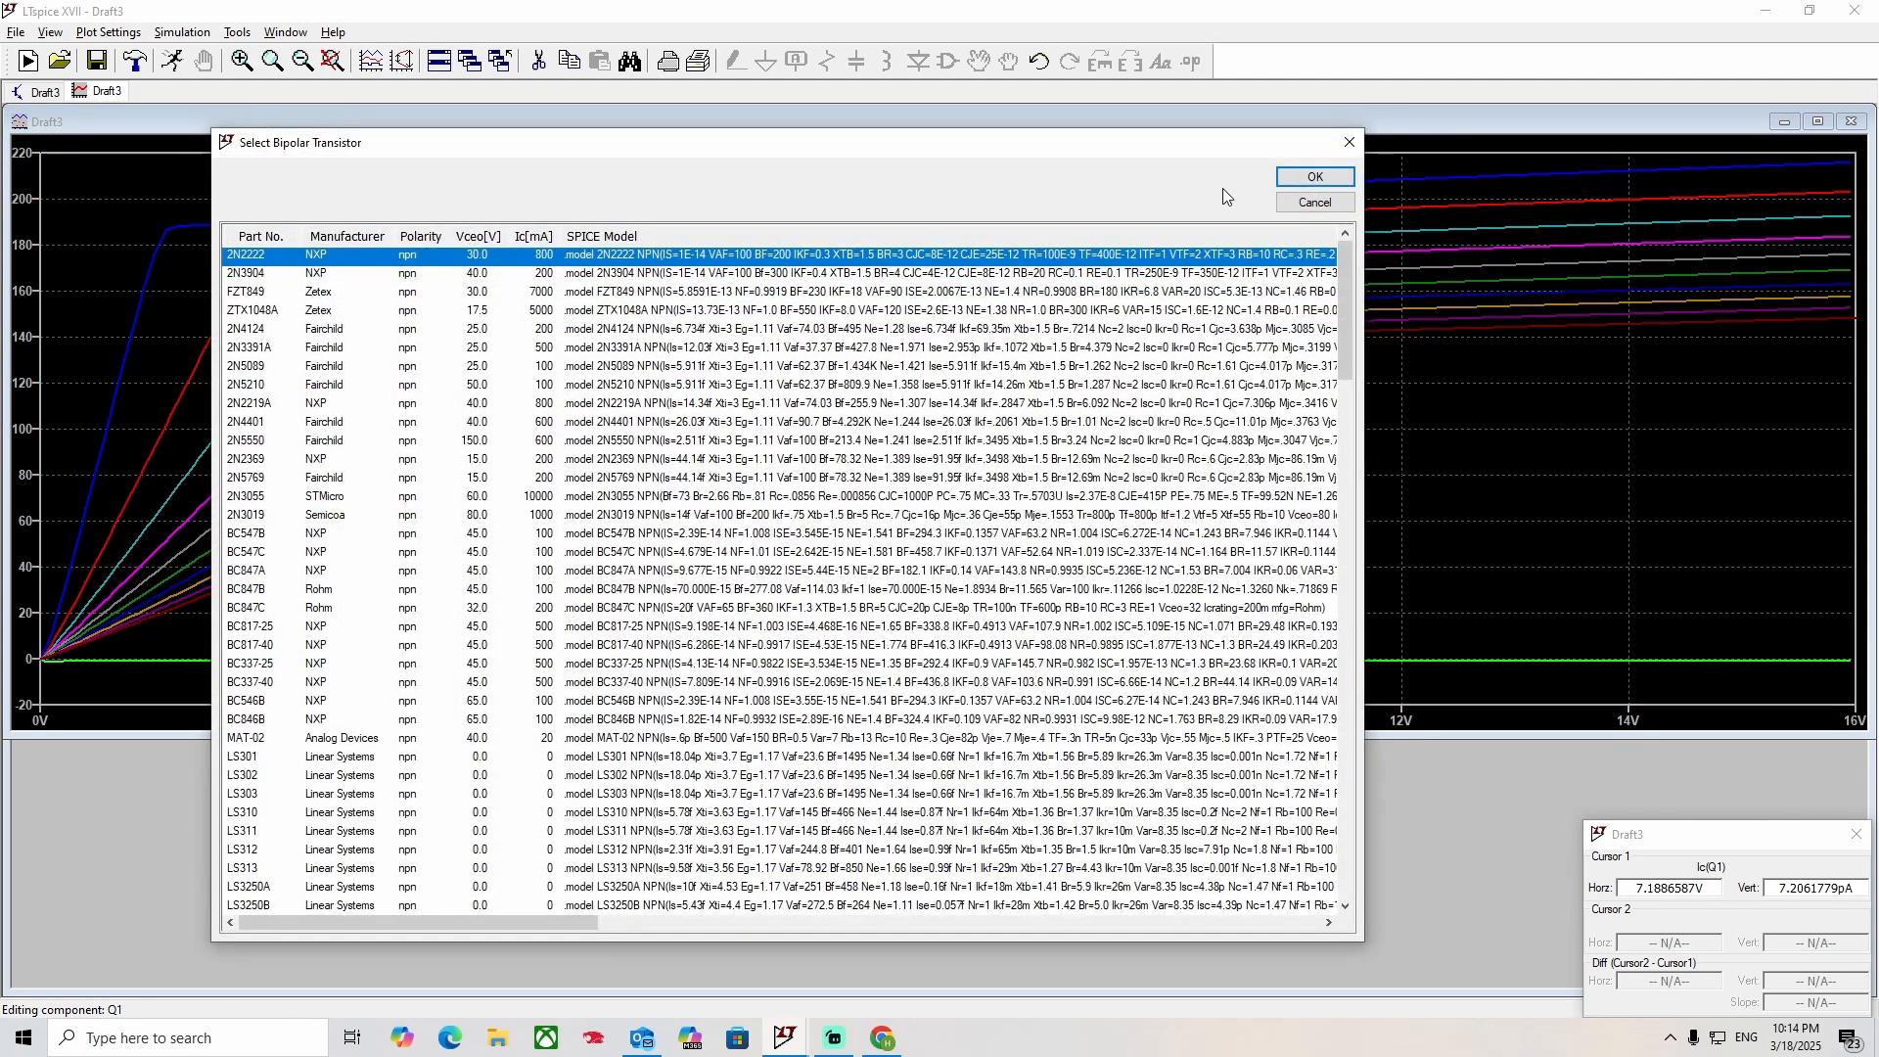
click(1360, 150)
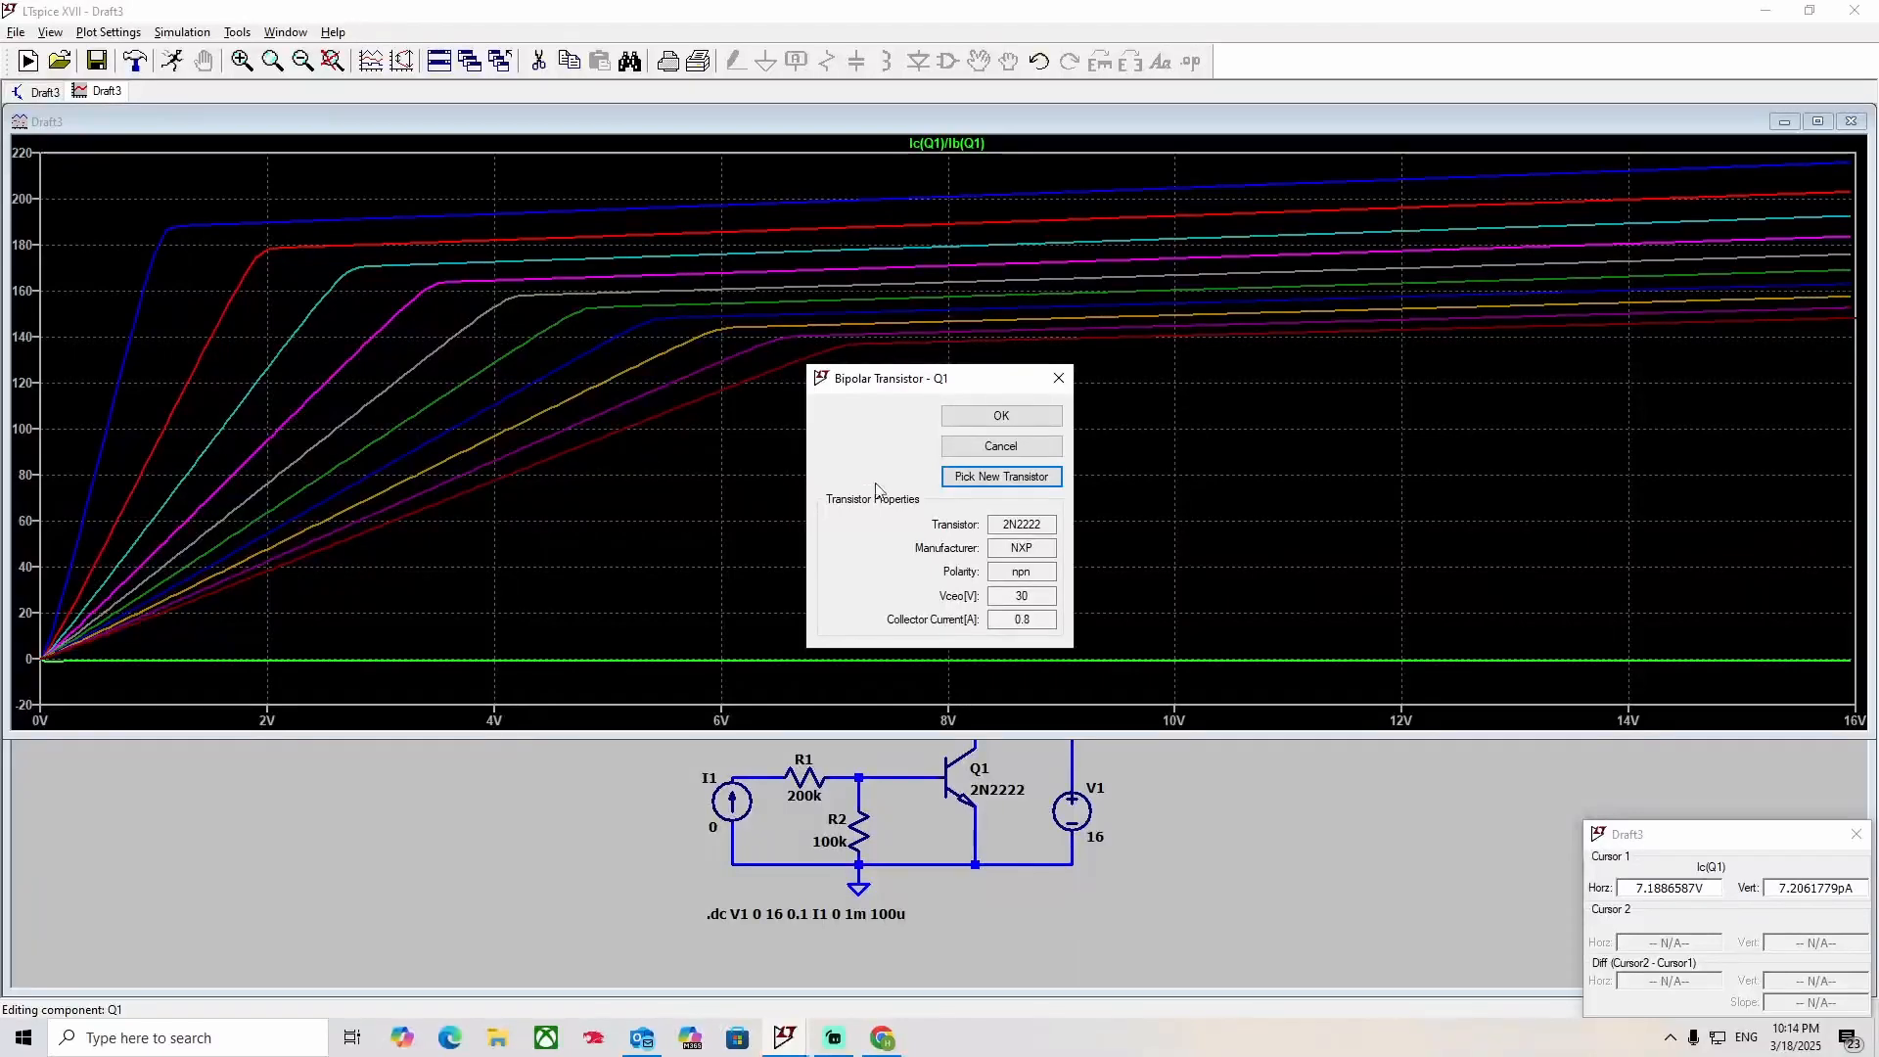
click(1050, 390)
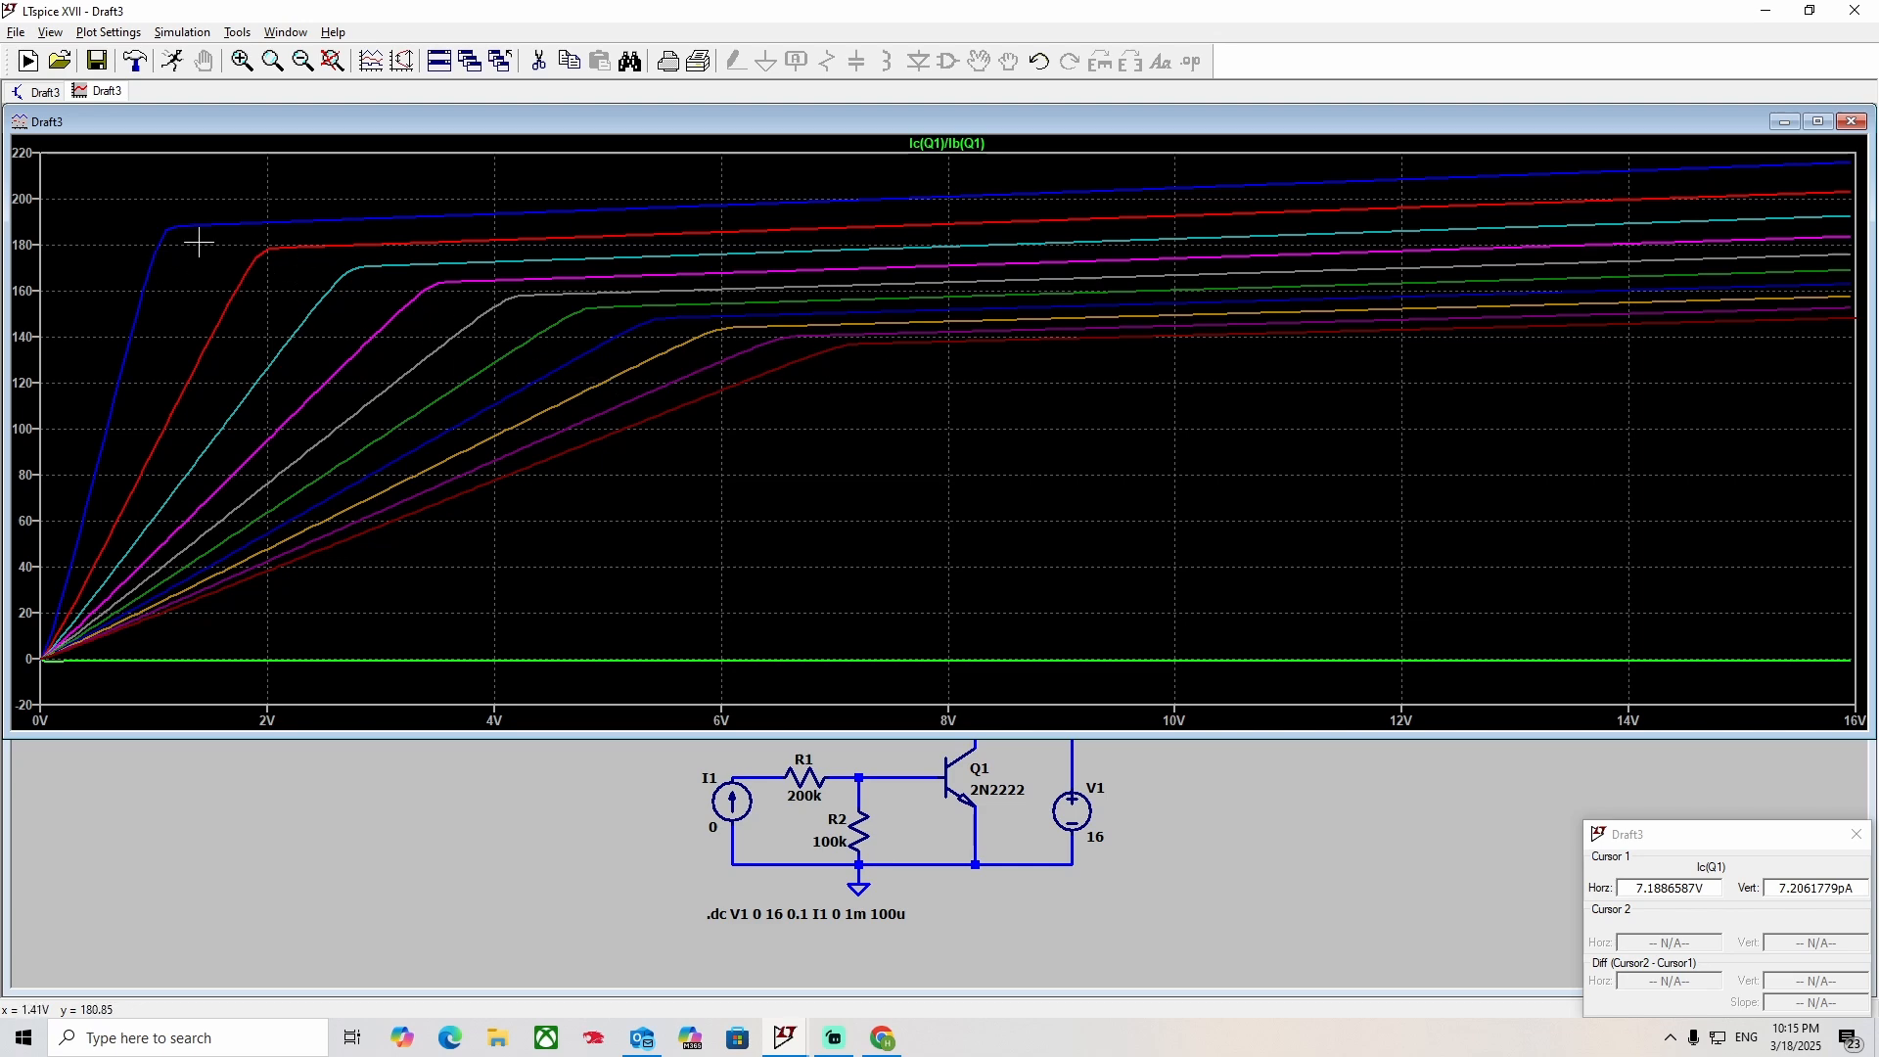
Magnify the current-gain curves between about 0 and 12 V and restore the full plot range.
drag(134, 197, 1349, 418)
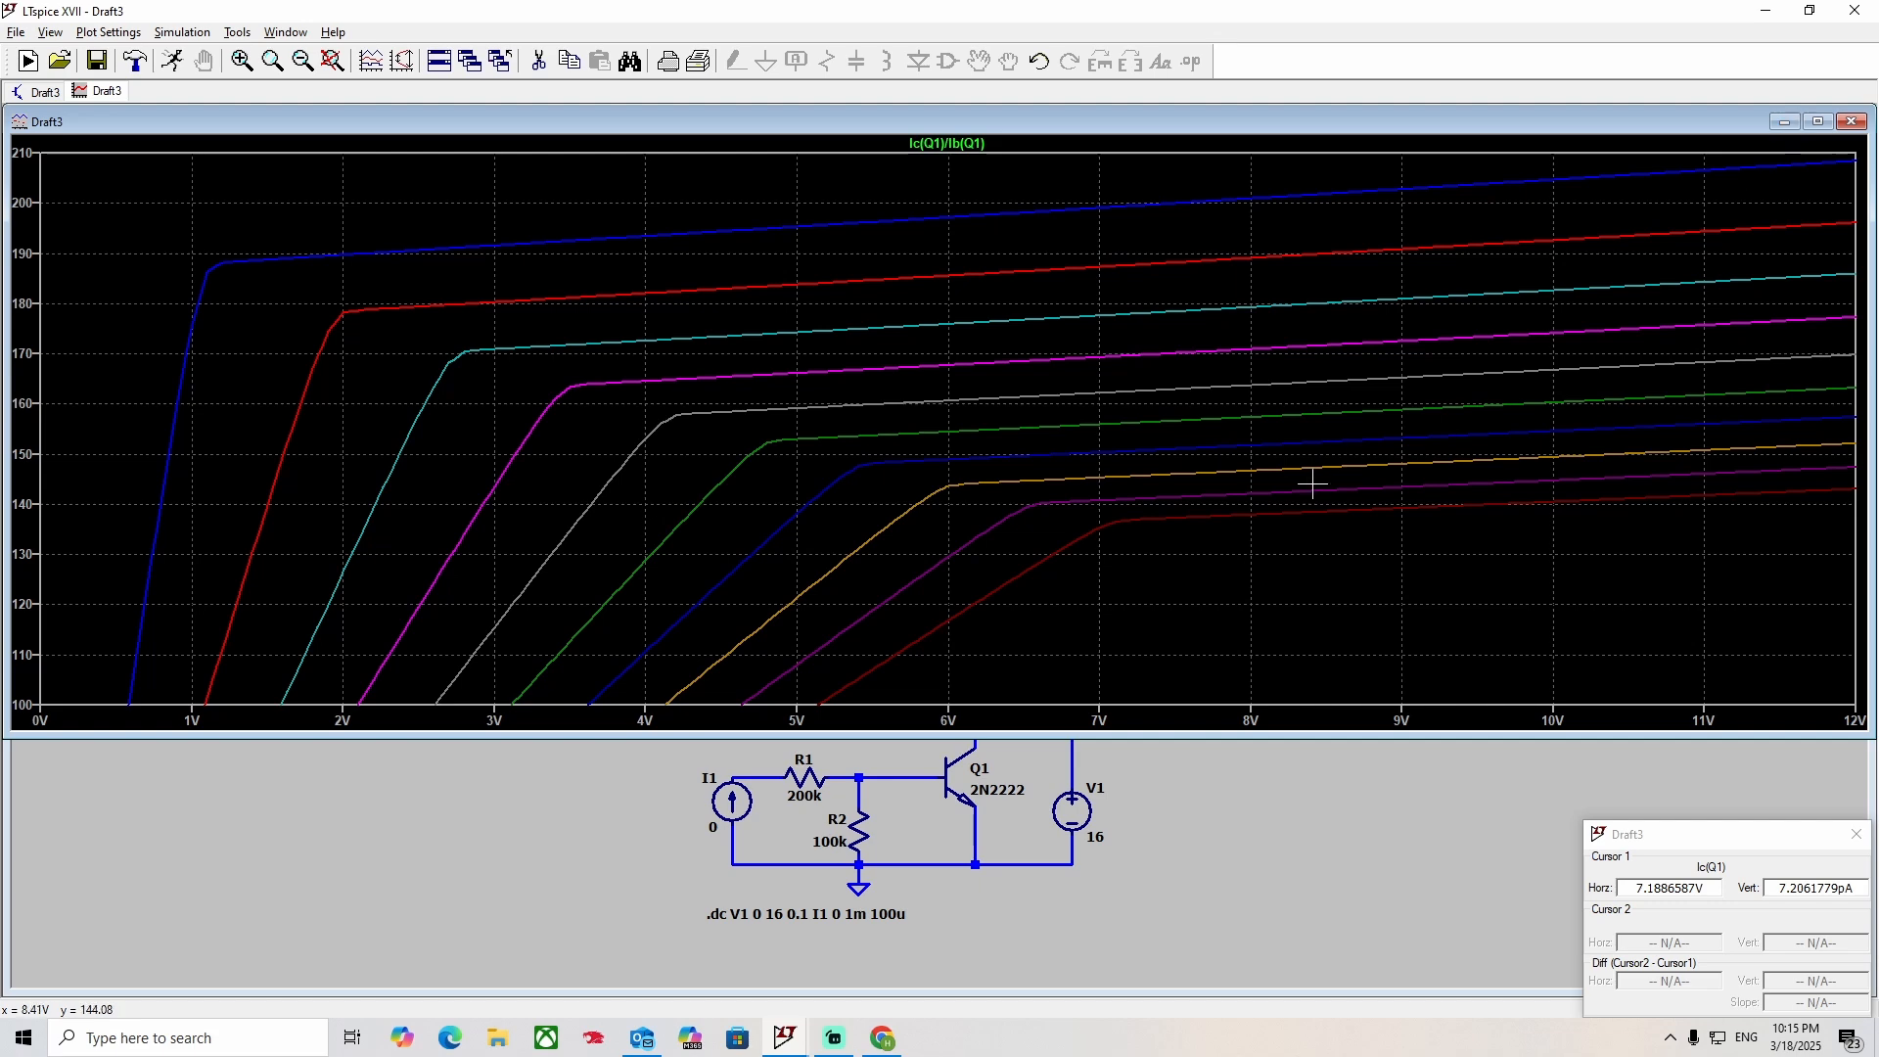
drag(1223, 588, 1243, 617)
key(ctrl+e)
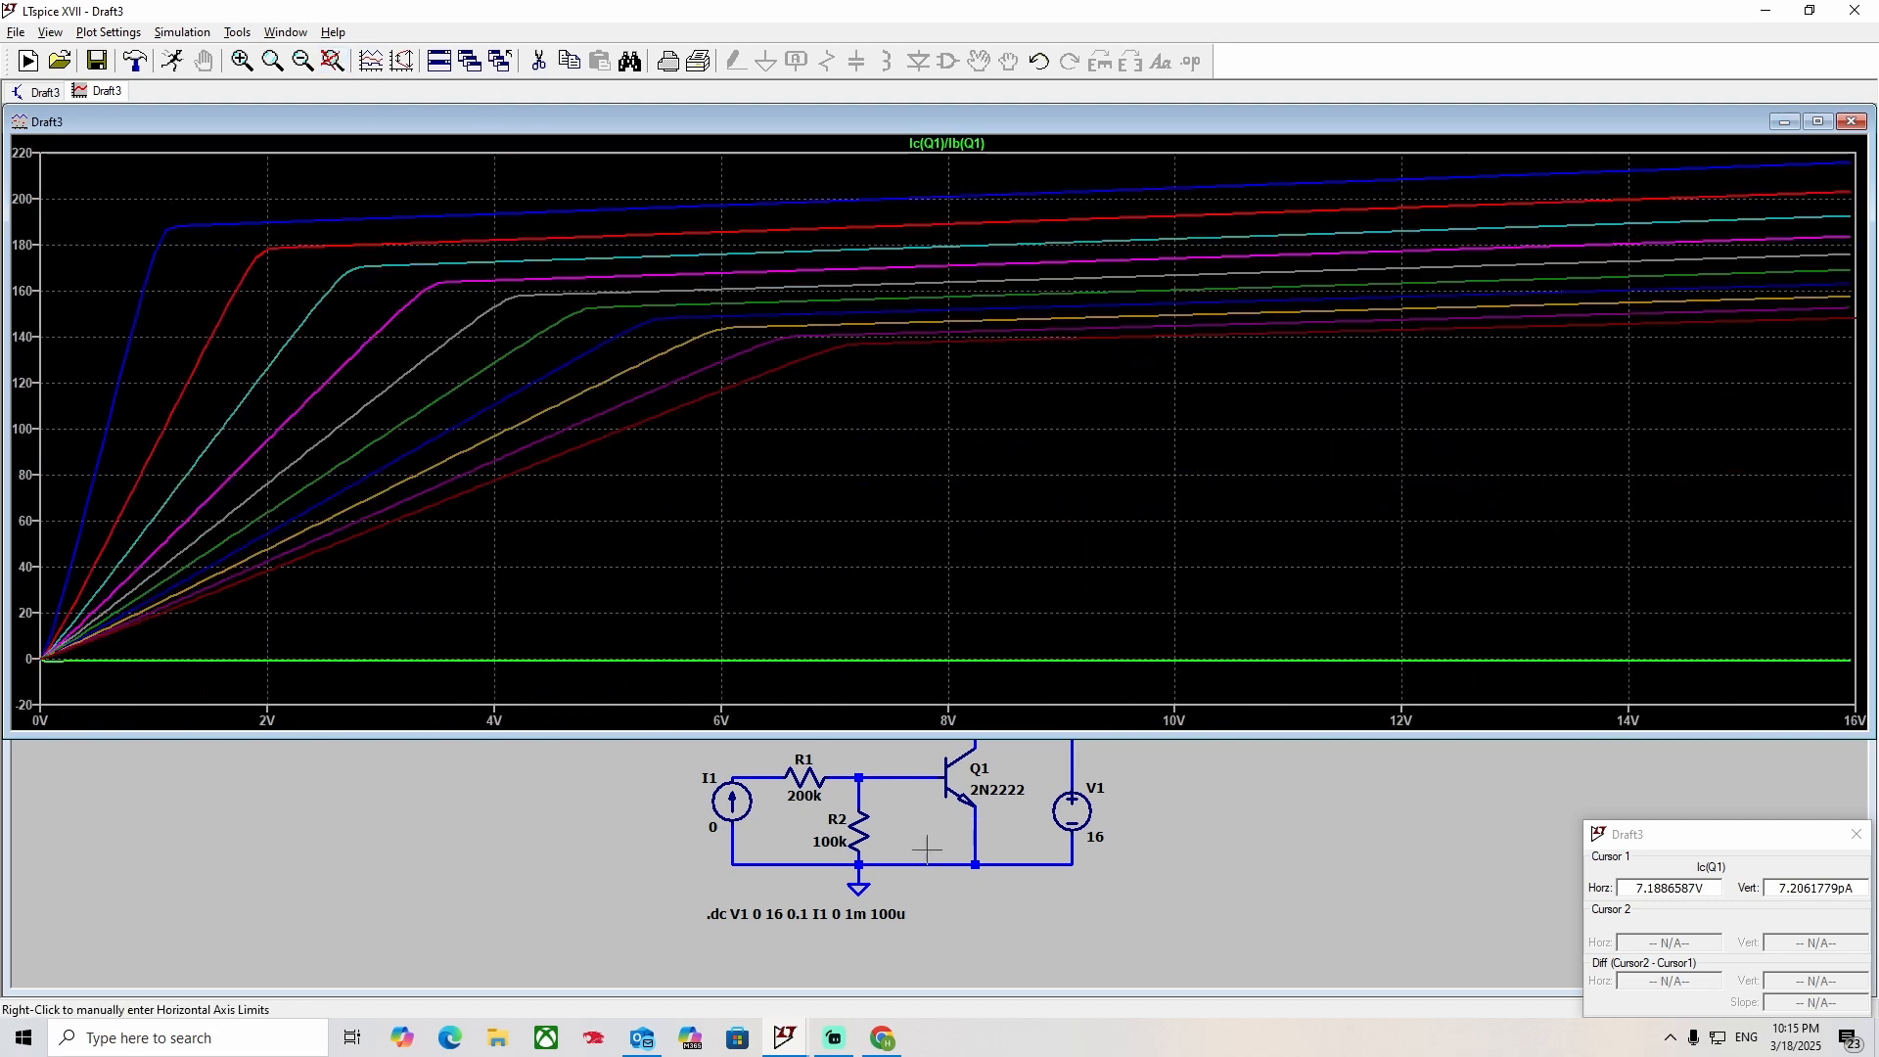
Plot only Q1's collector current from the schematic in place of the gain trace, and bring the plot window forward.
click(1156, 838)
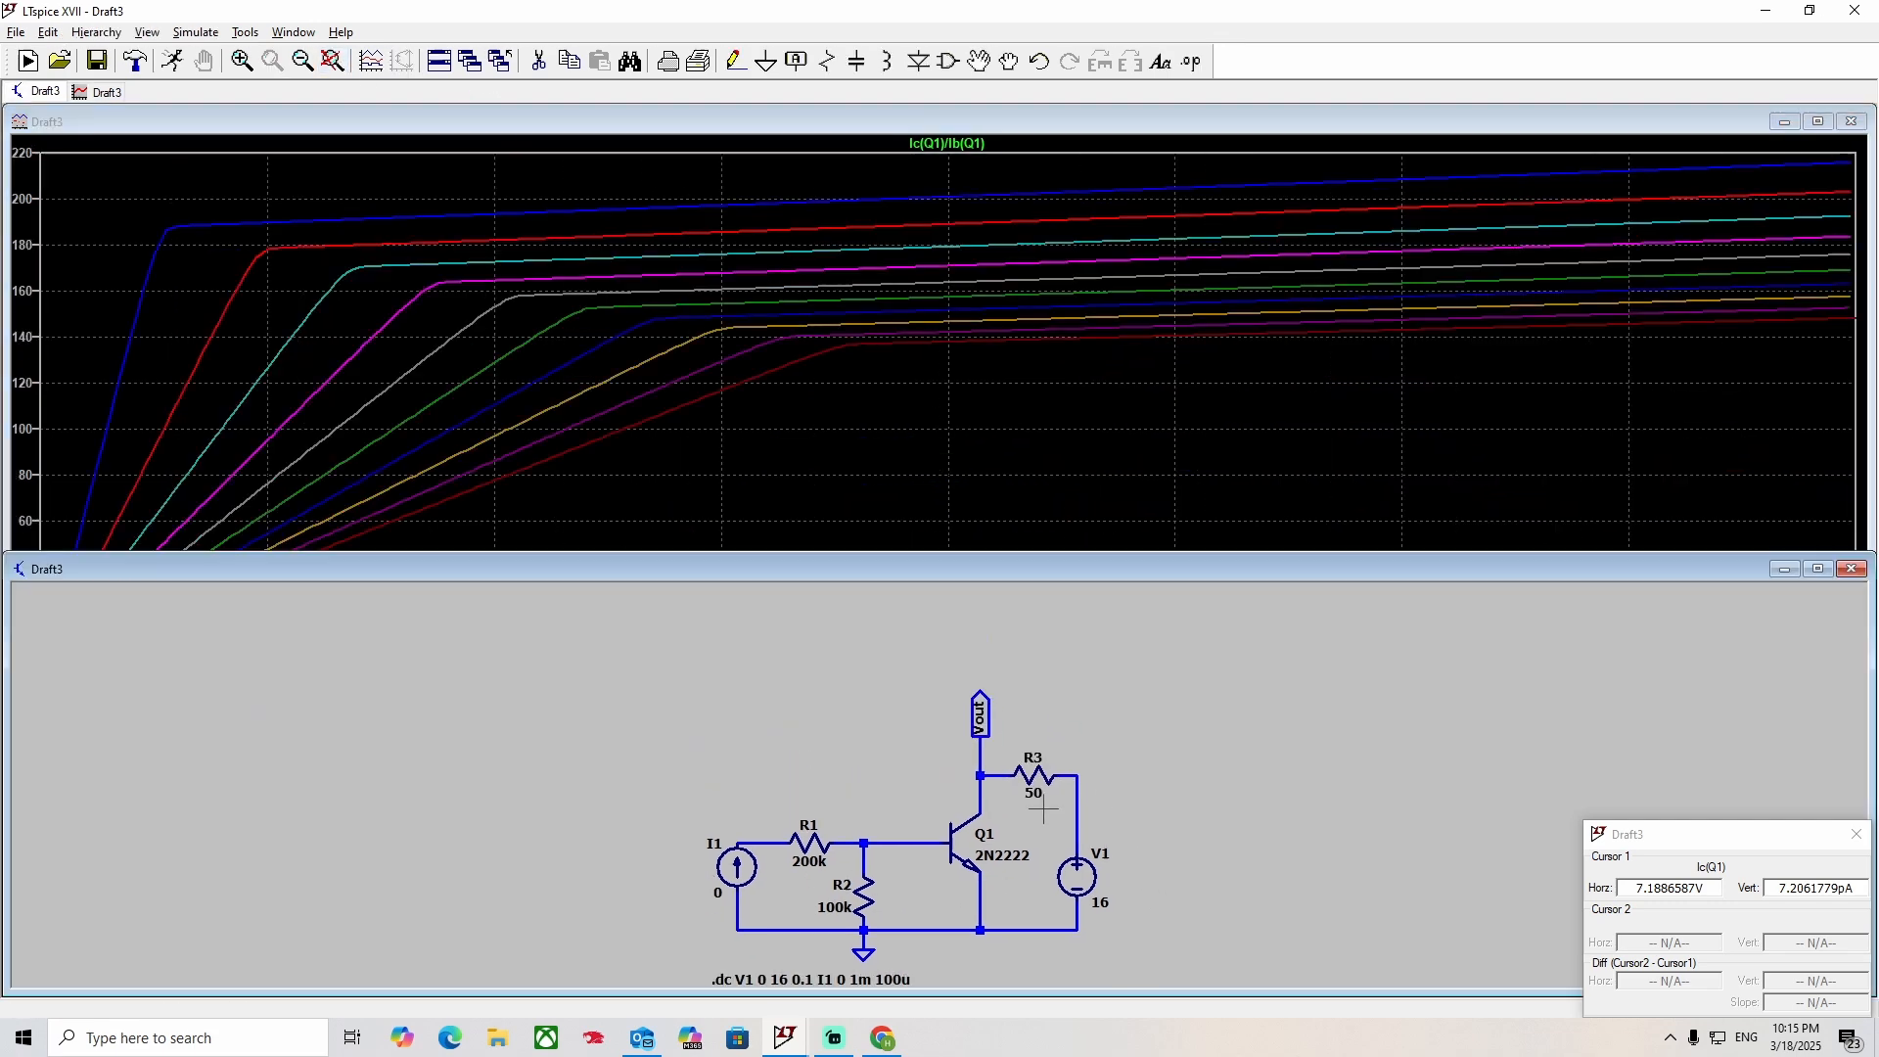
click(987, 804)
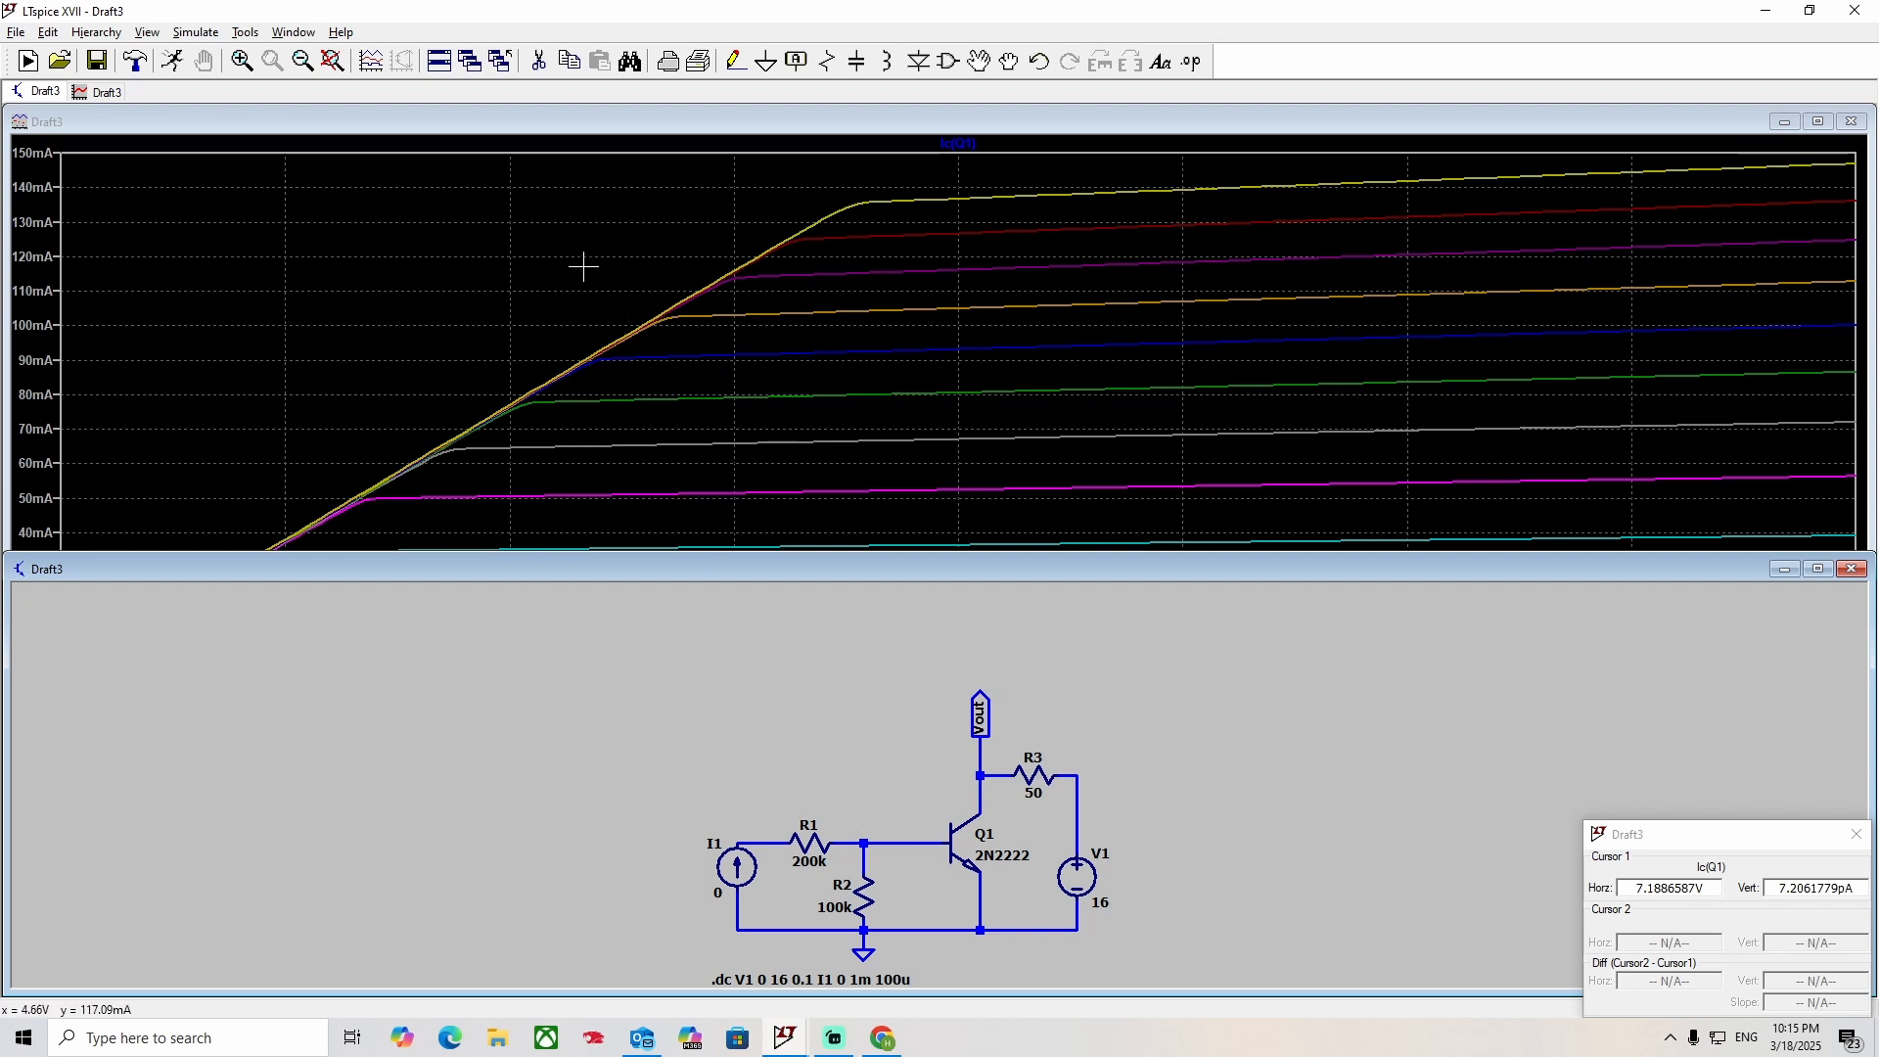
click(430, 206)
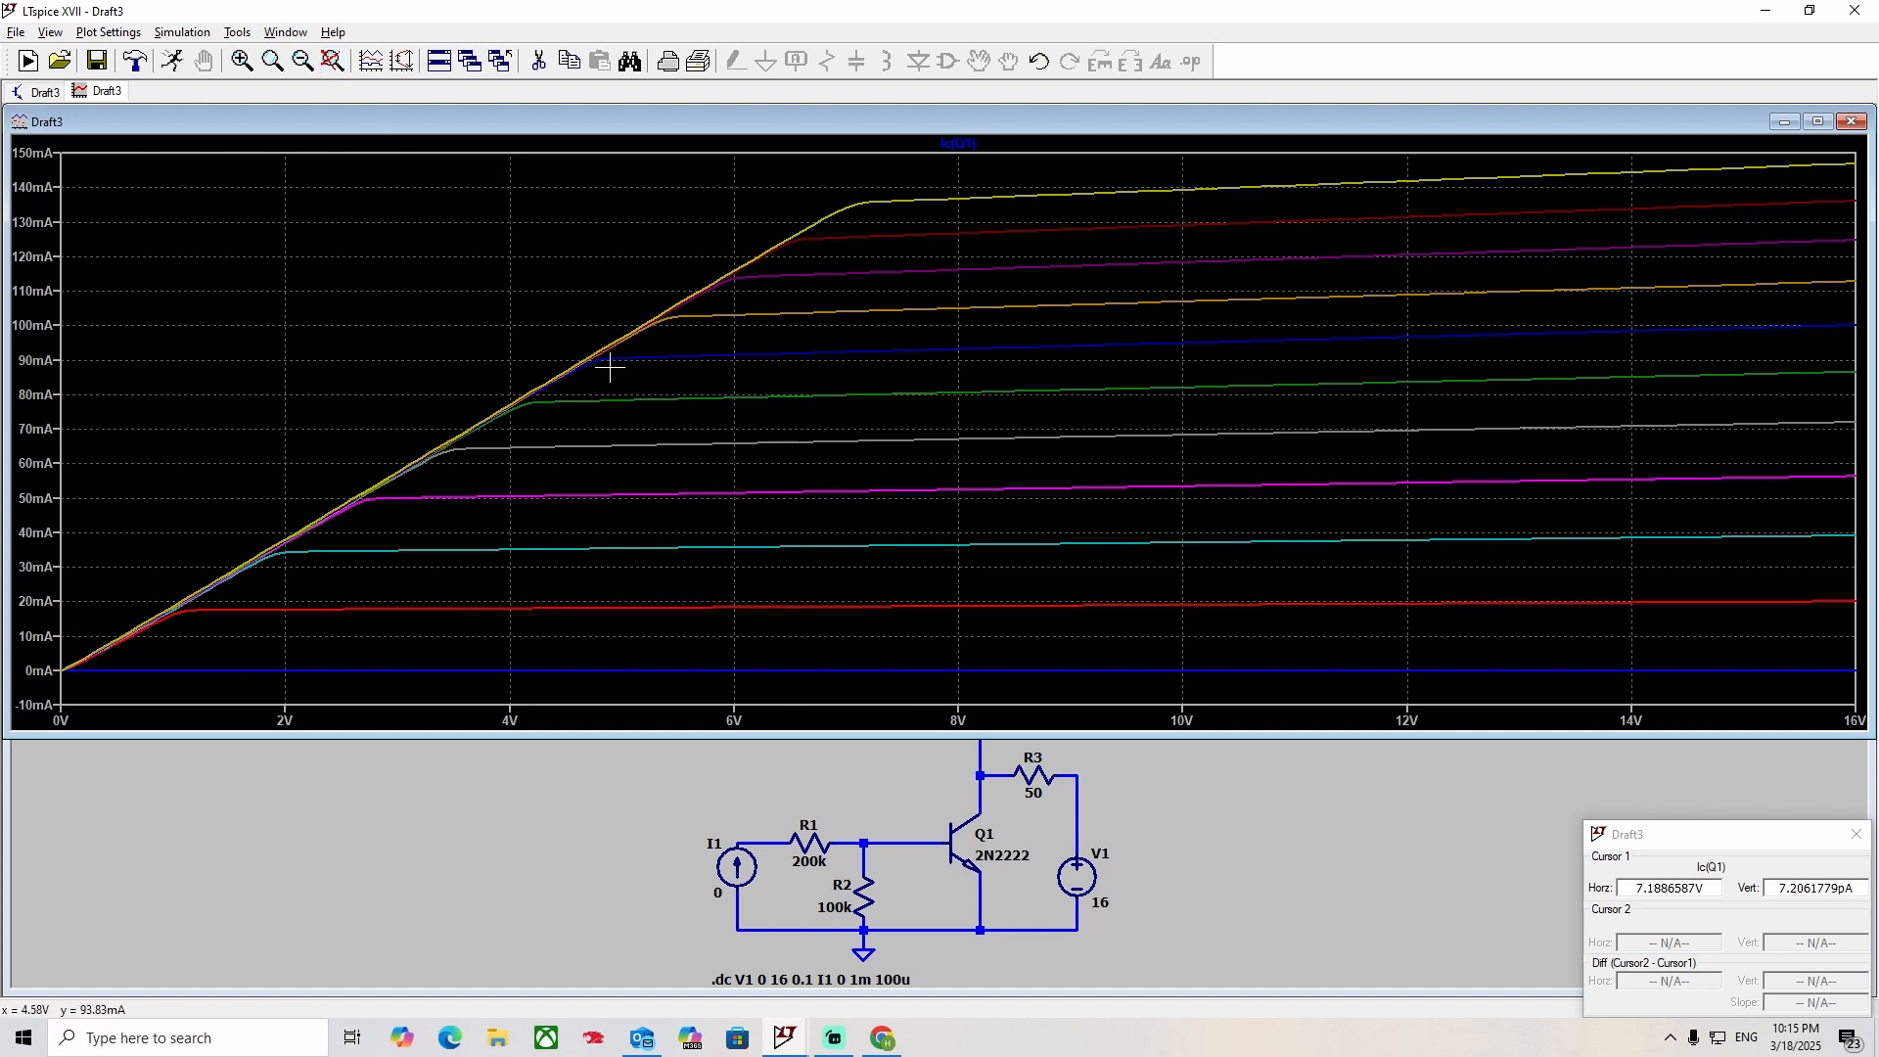
Add the current-gain trace Ic(Q1)/Ib(Q1) to the collector-current plot.
right_click(480, 276)
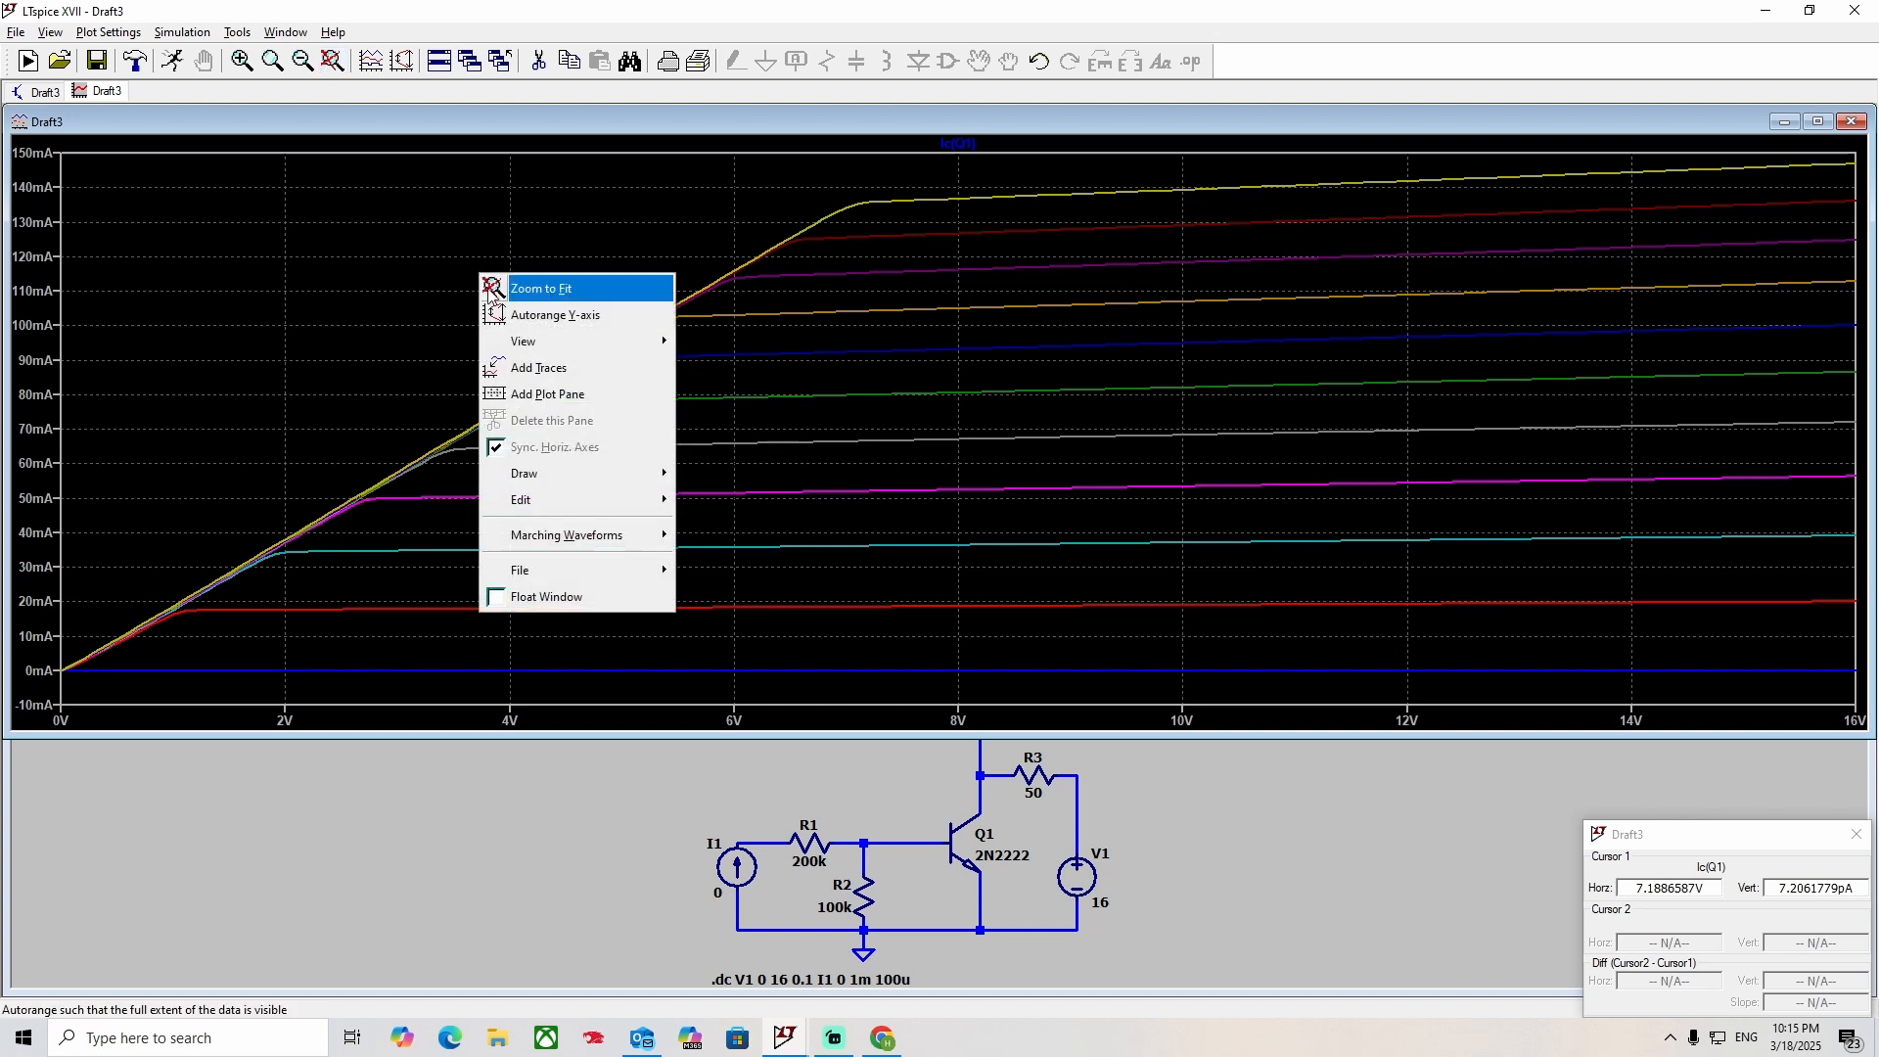
click(548, 367)
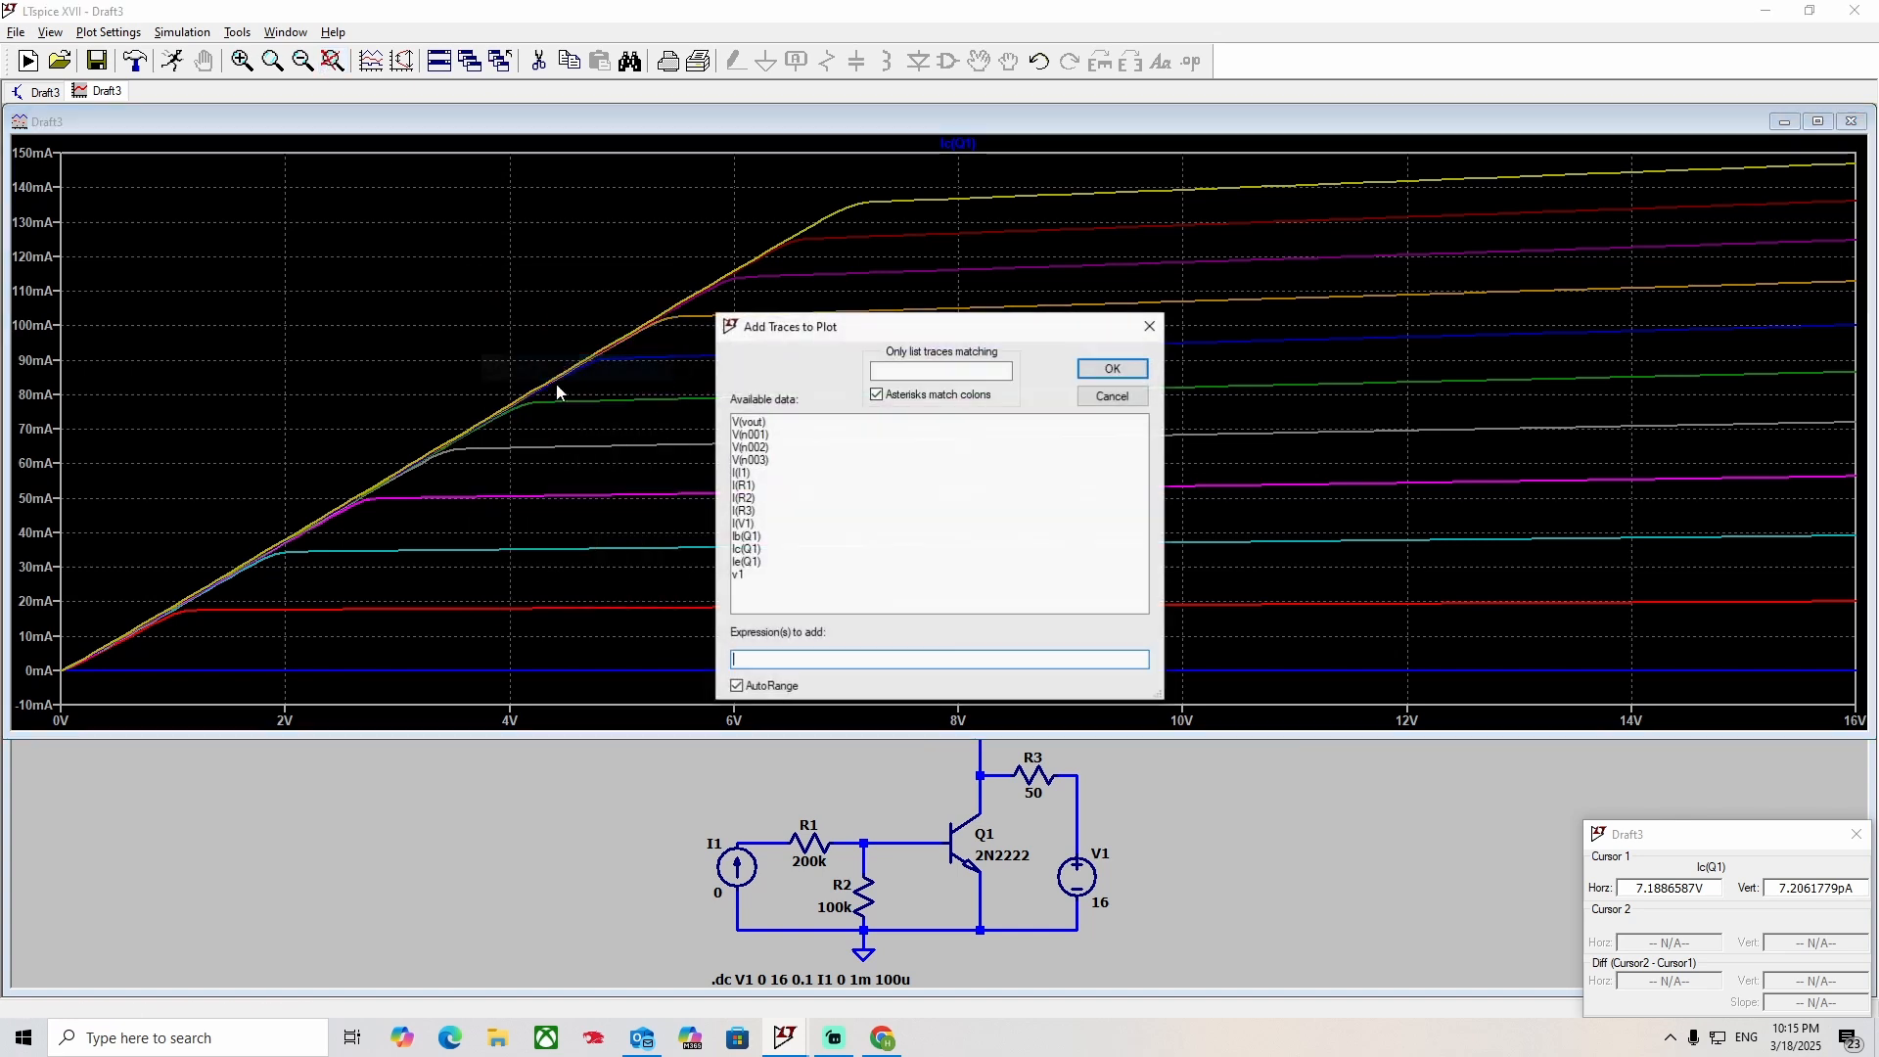
click(758, 550)
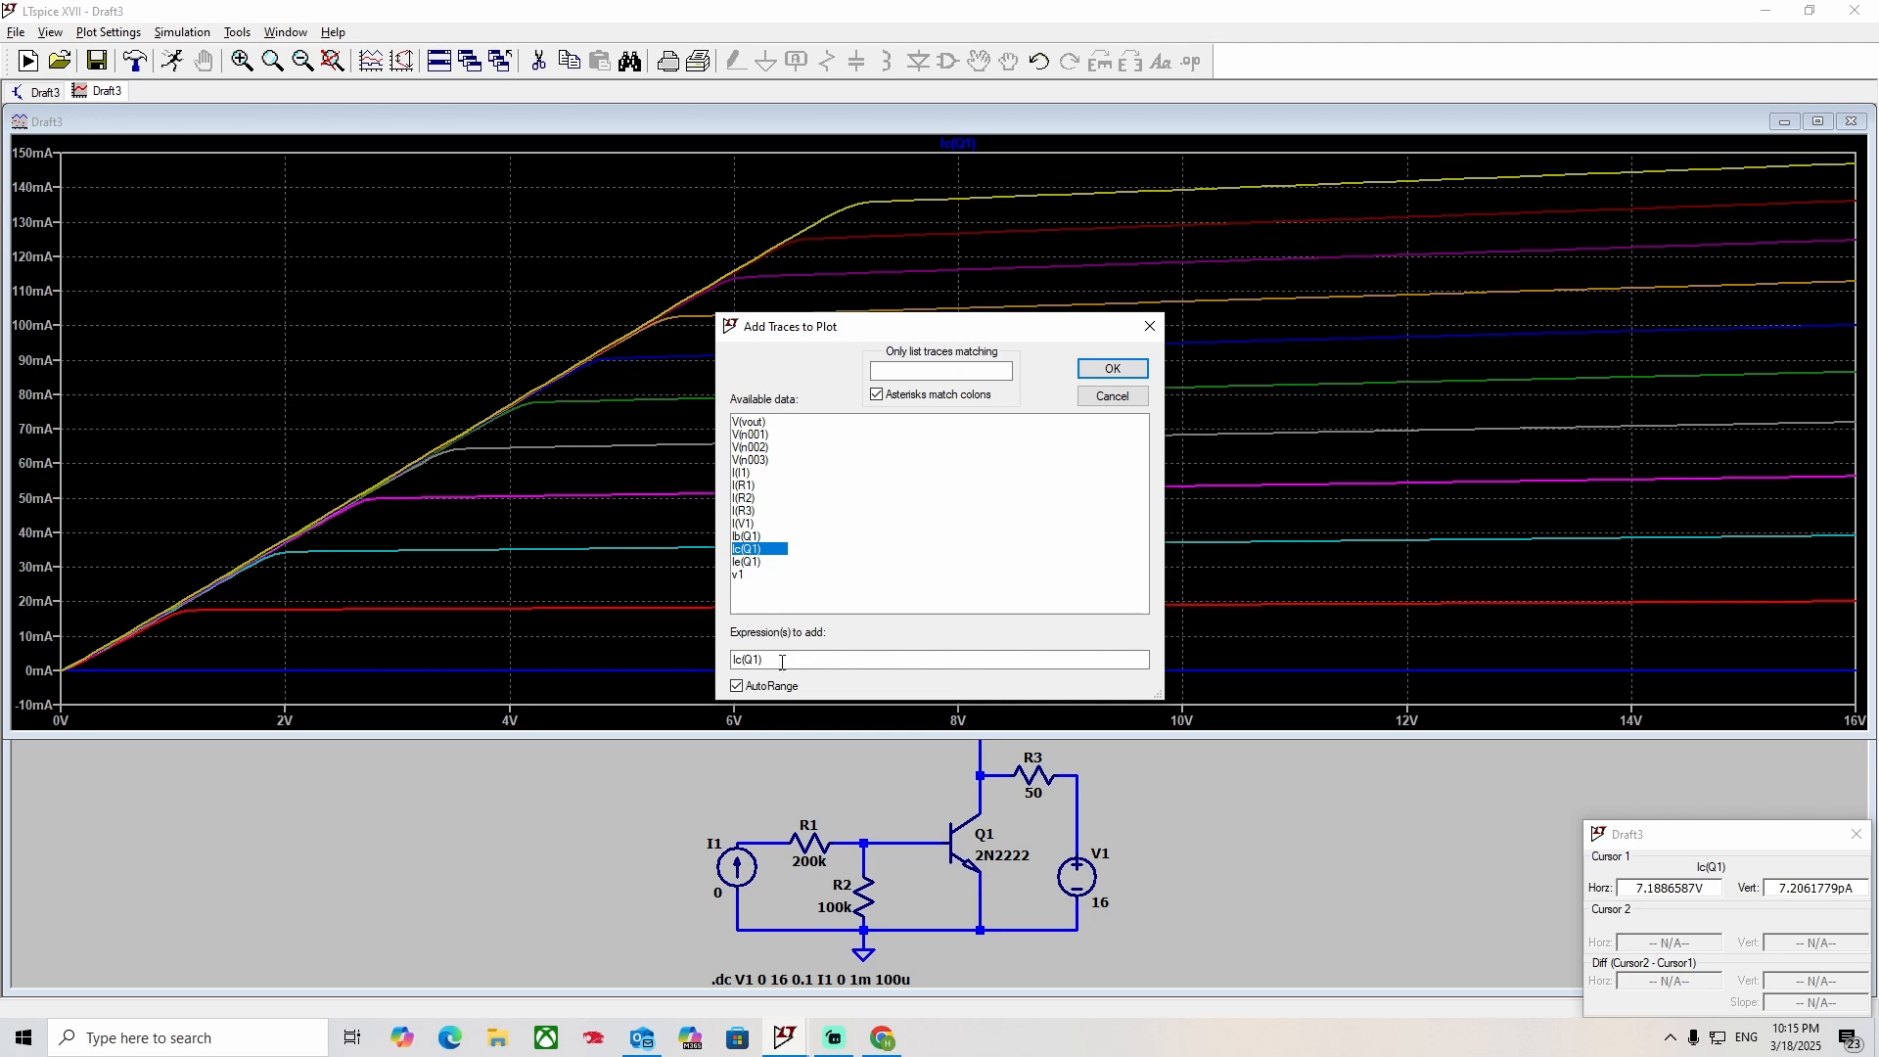
text(/)
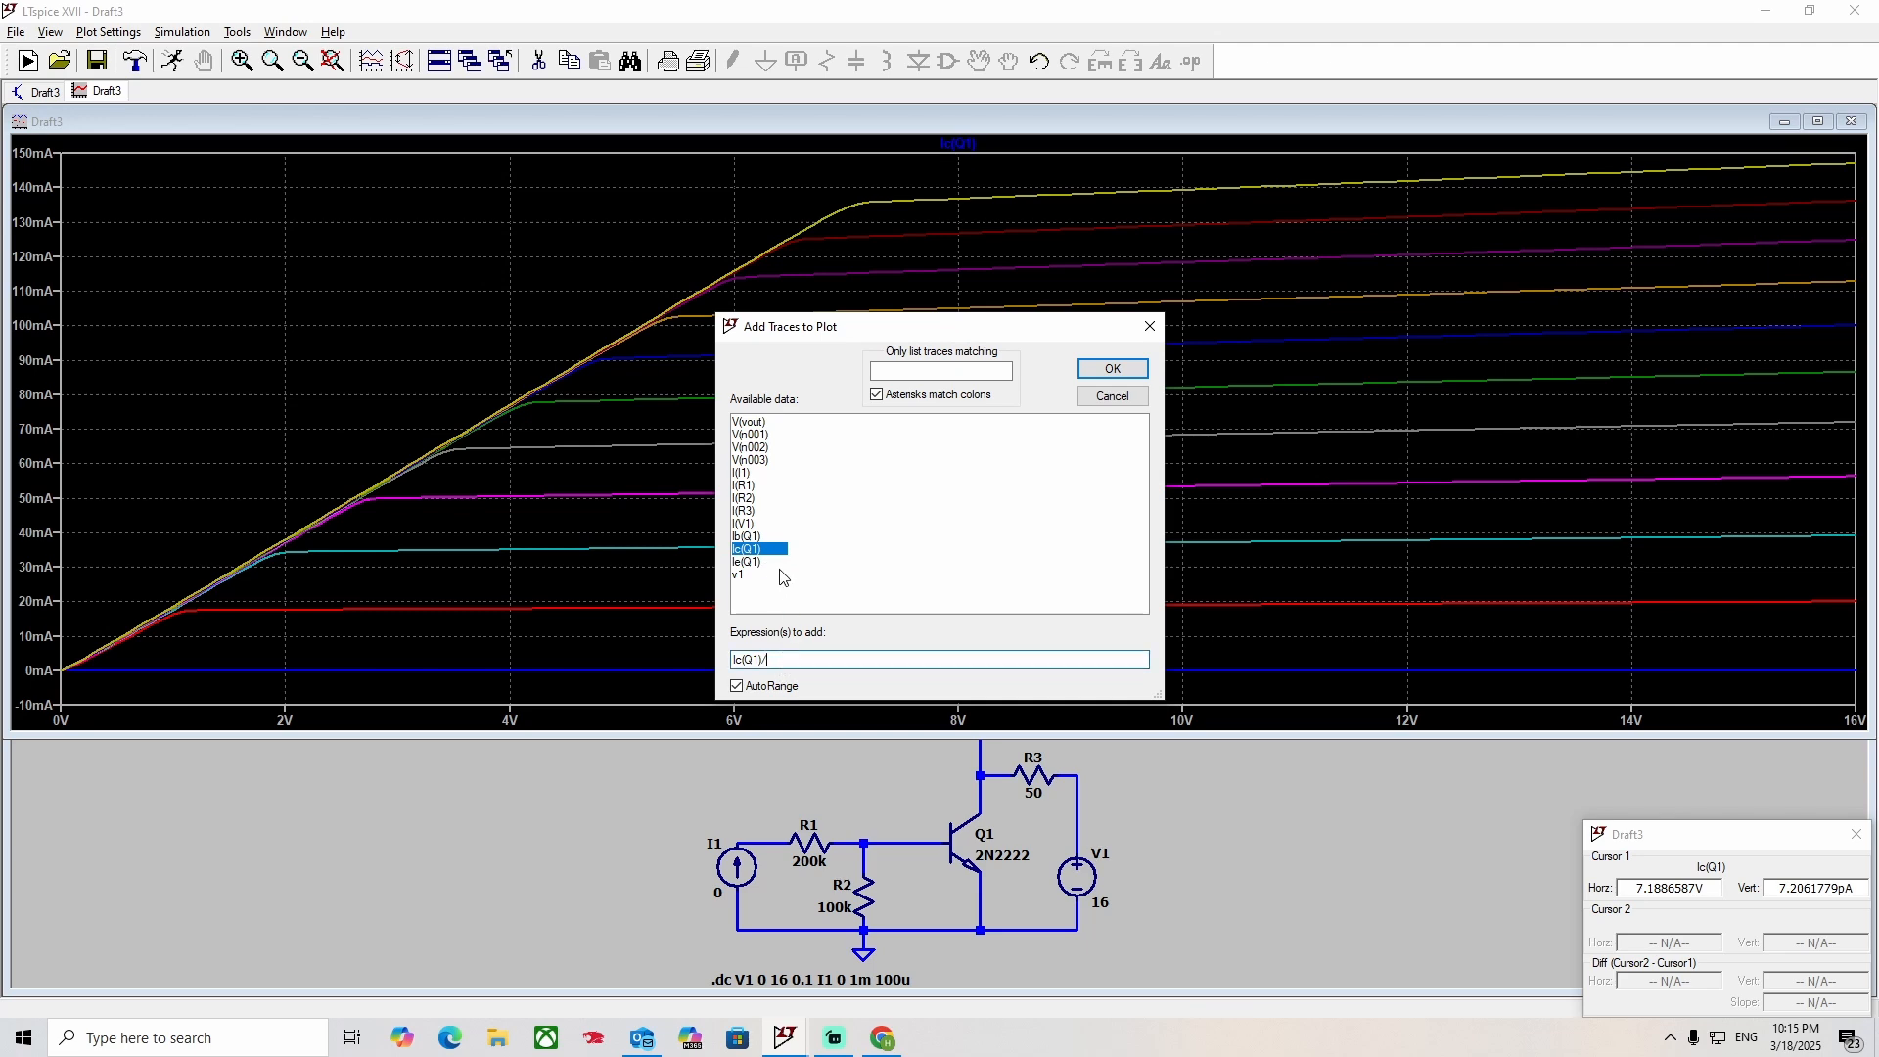
click(749, 536)
click(1096, 373)
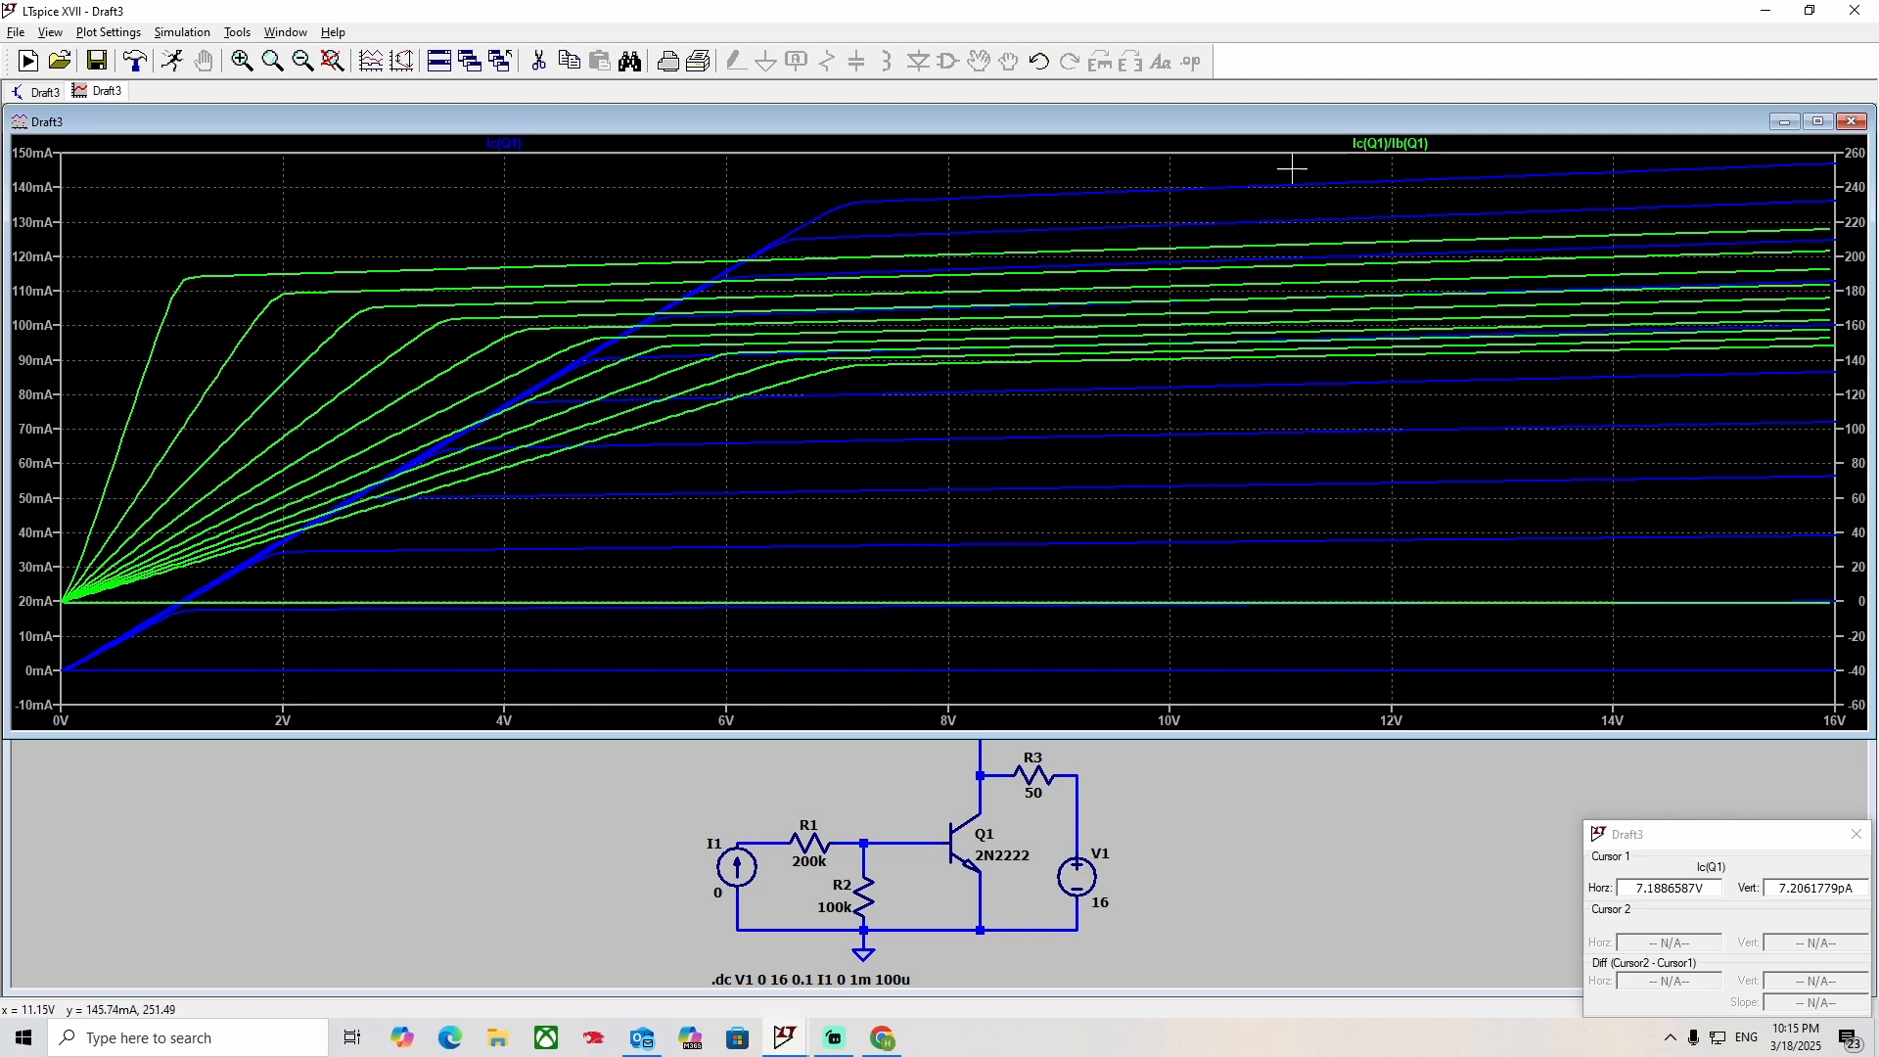
Delete the Ic(Q1) trace and fit the remaining Ic(Q1)/Ib(Q1) gain curves to the full plot range.
right_click(525, 147)
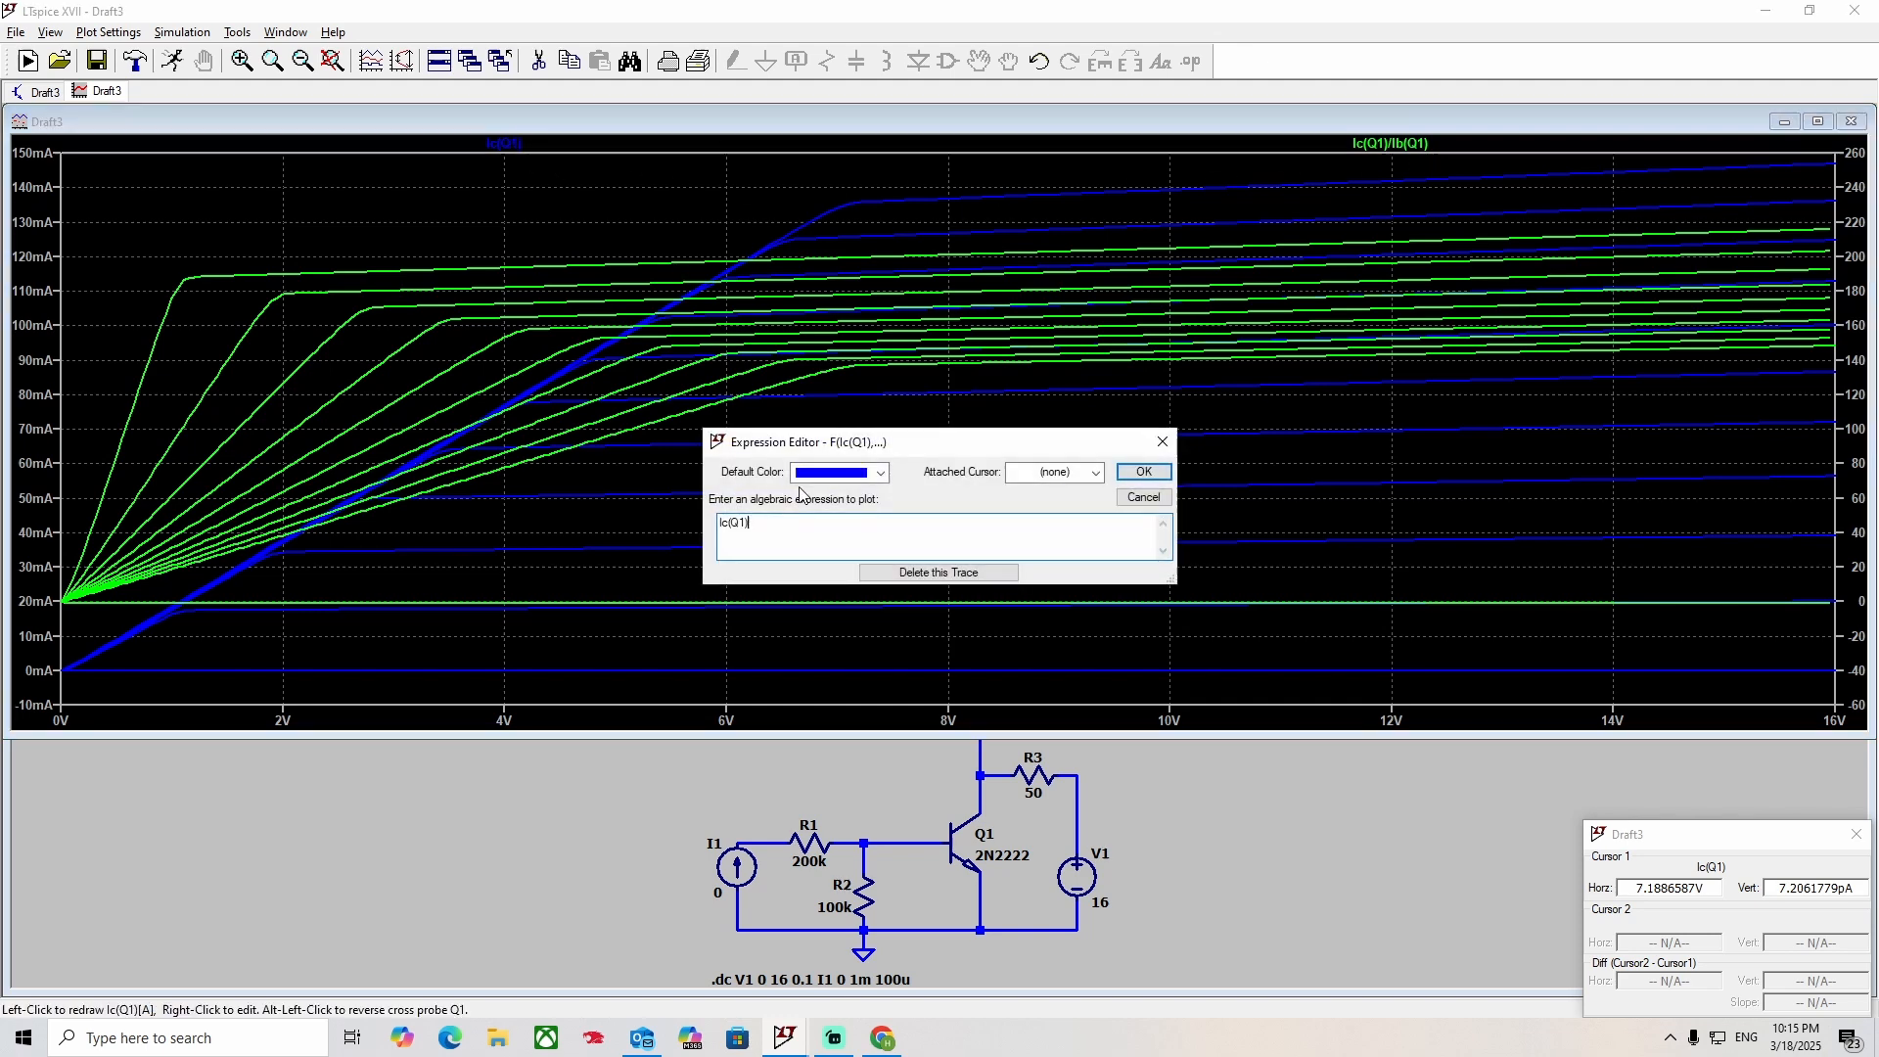
click(944, 573)
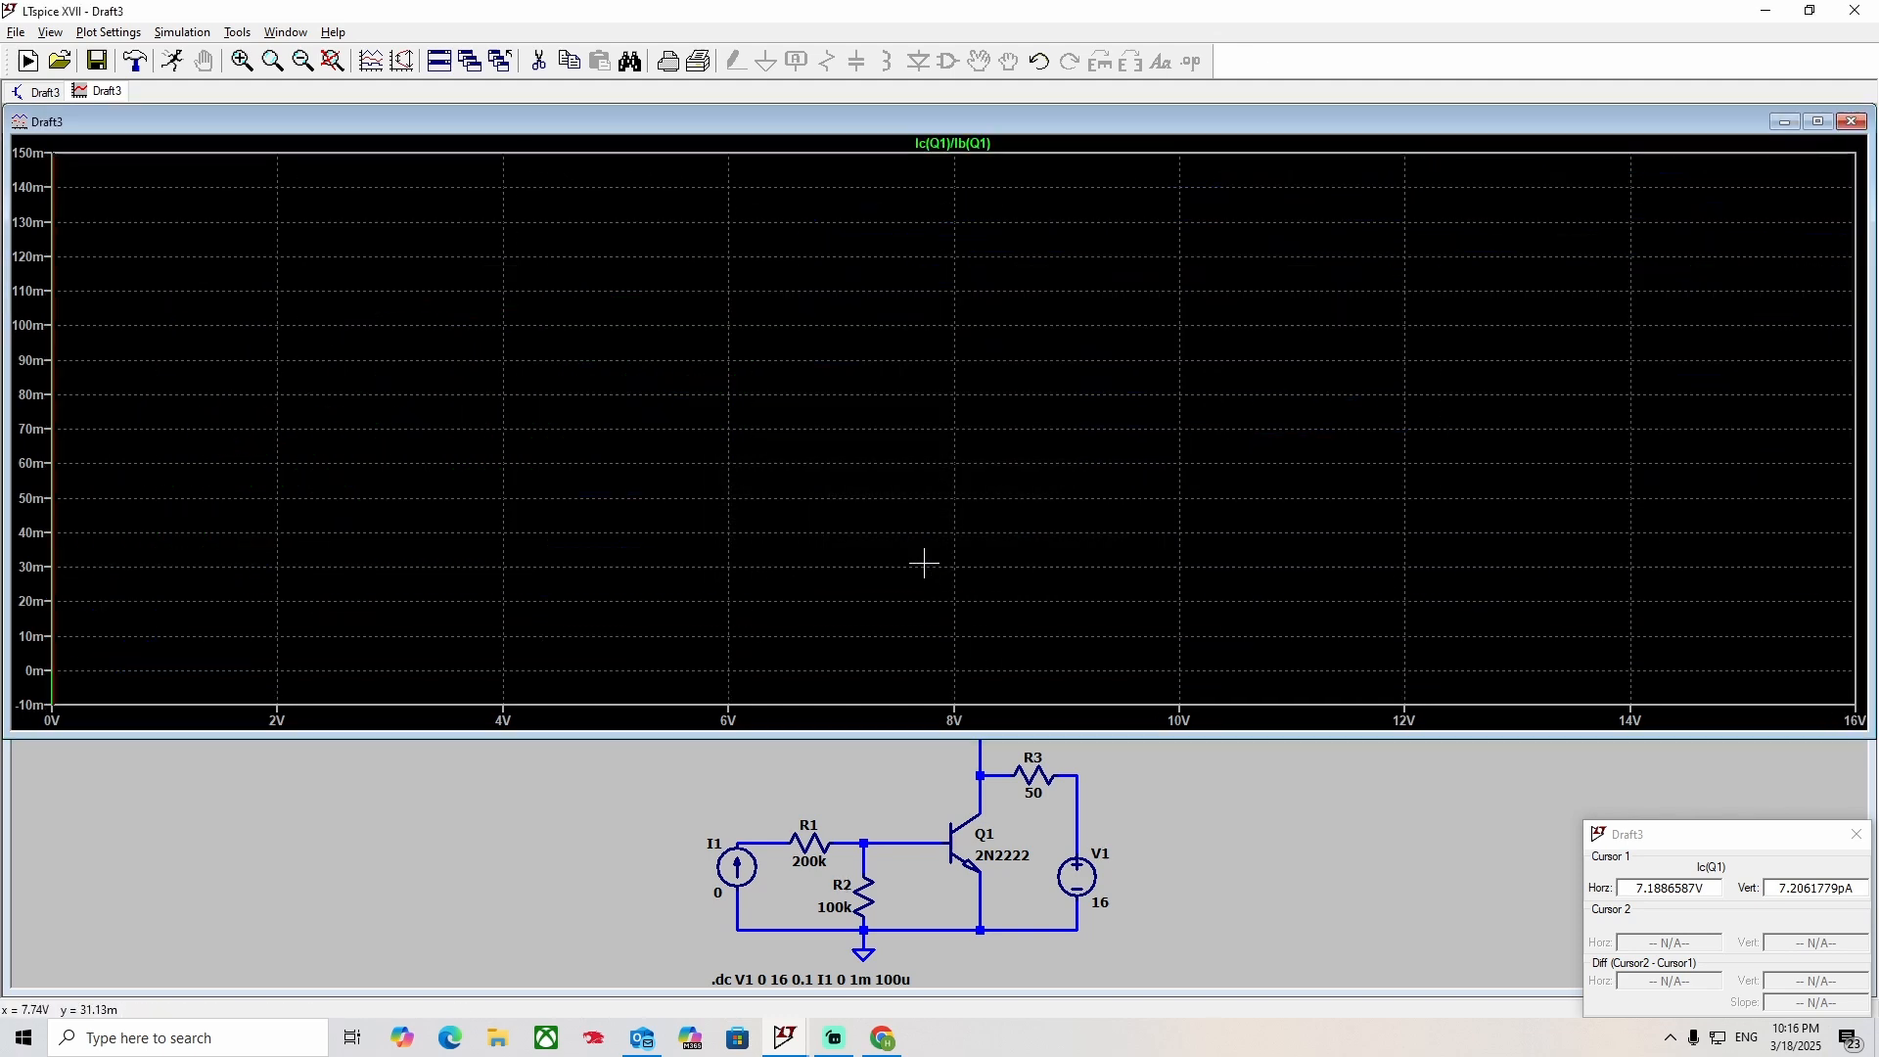
click(333, 60)
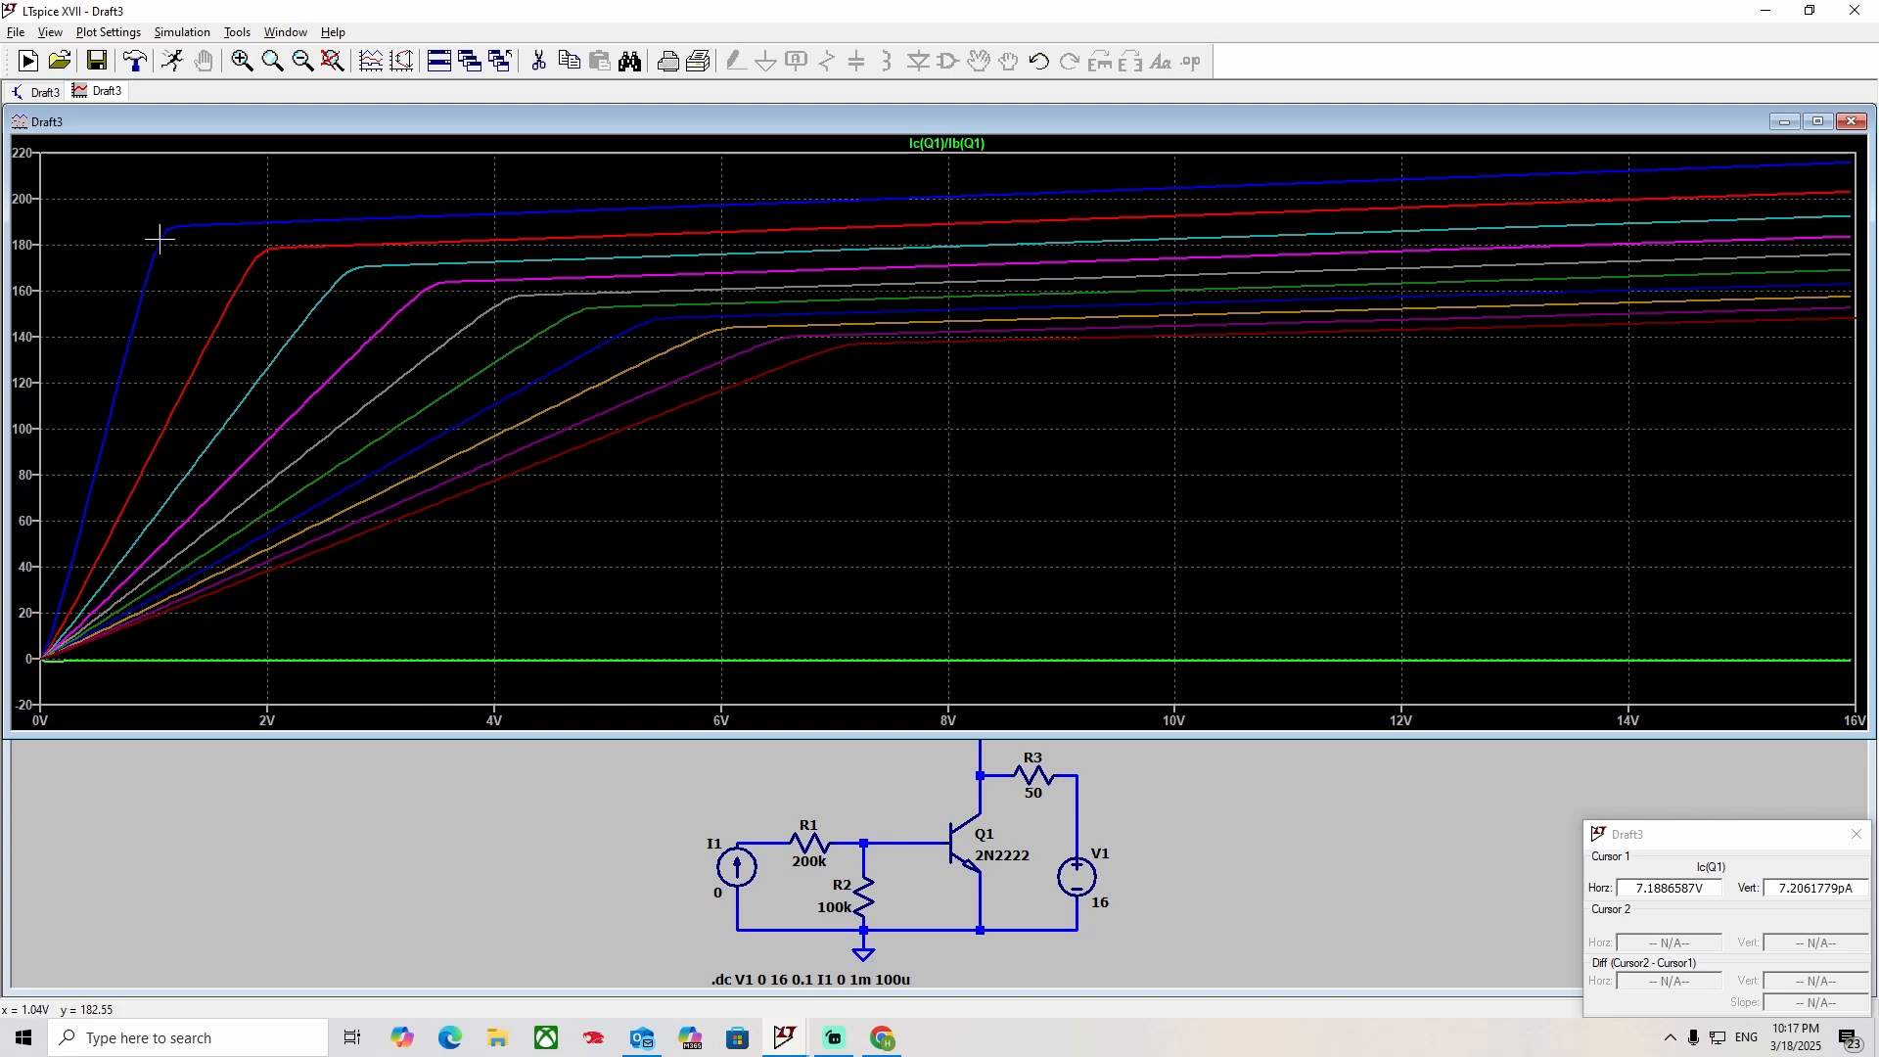
drag(148, 189, 1871, 358)
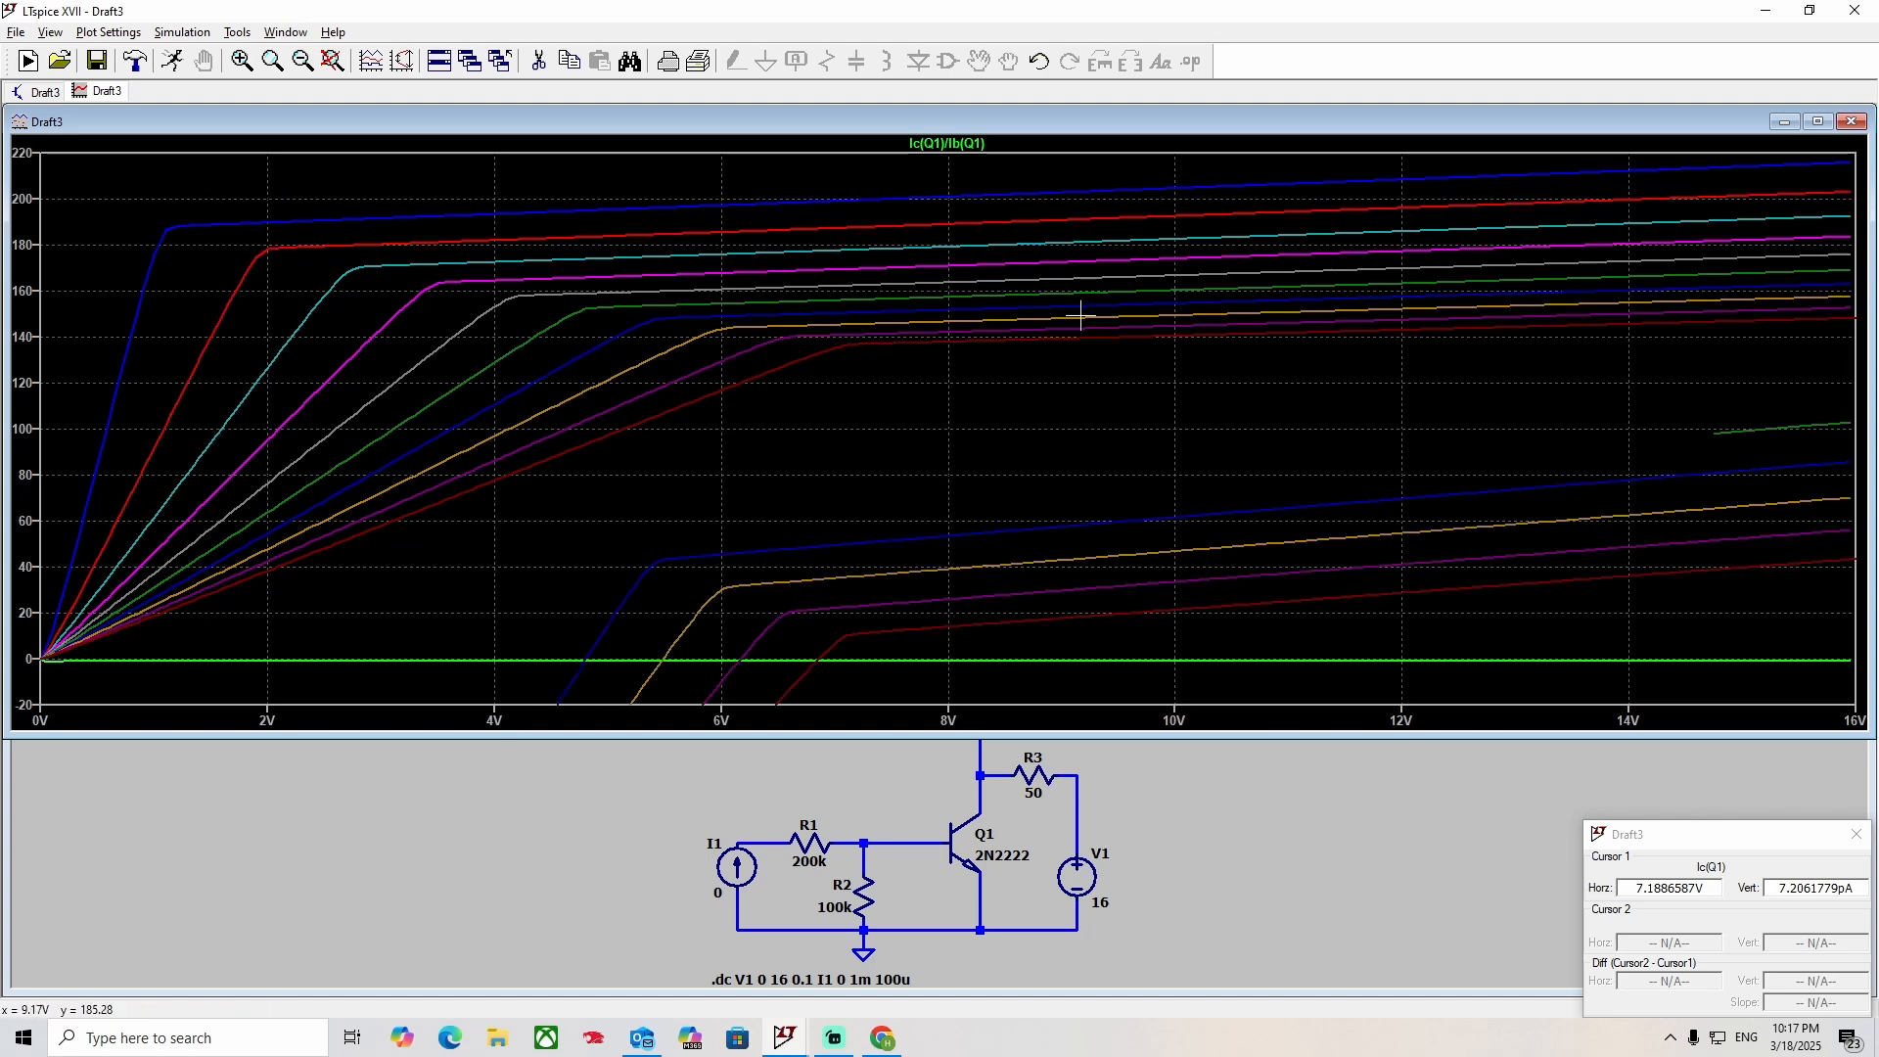
click(324, 68)
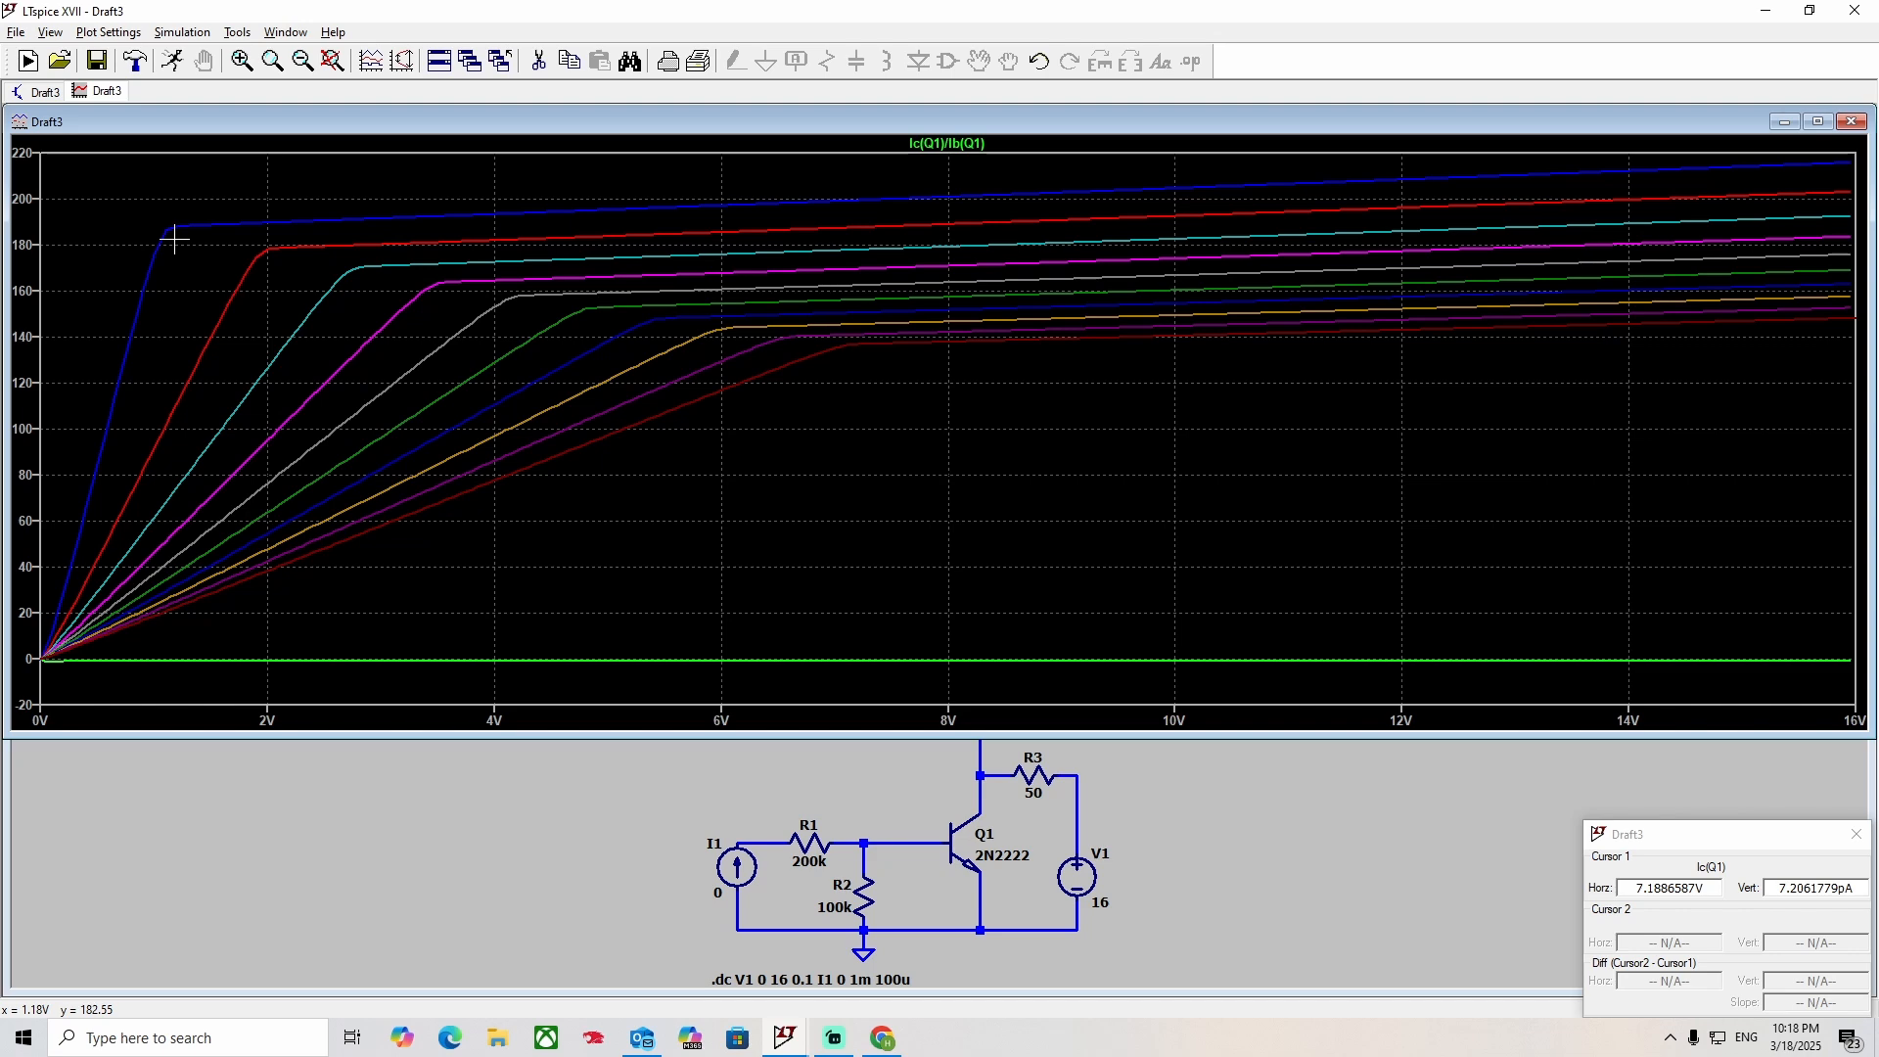
Set the DC sweep's stop value for V1 to 35 and rerun the simulation.
right_click(796, 980)
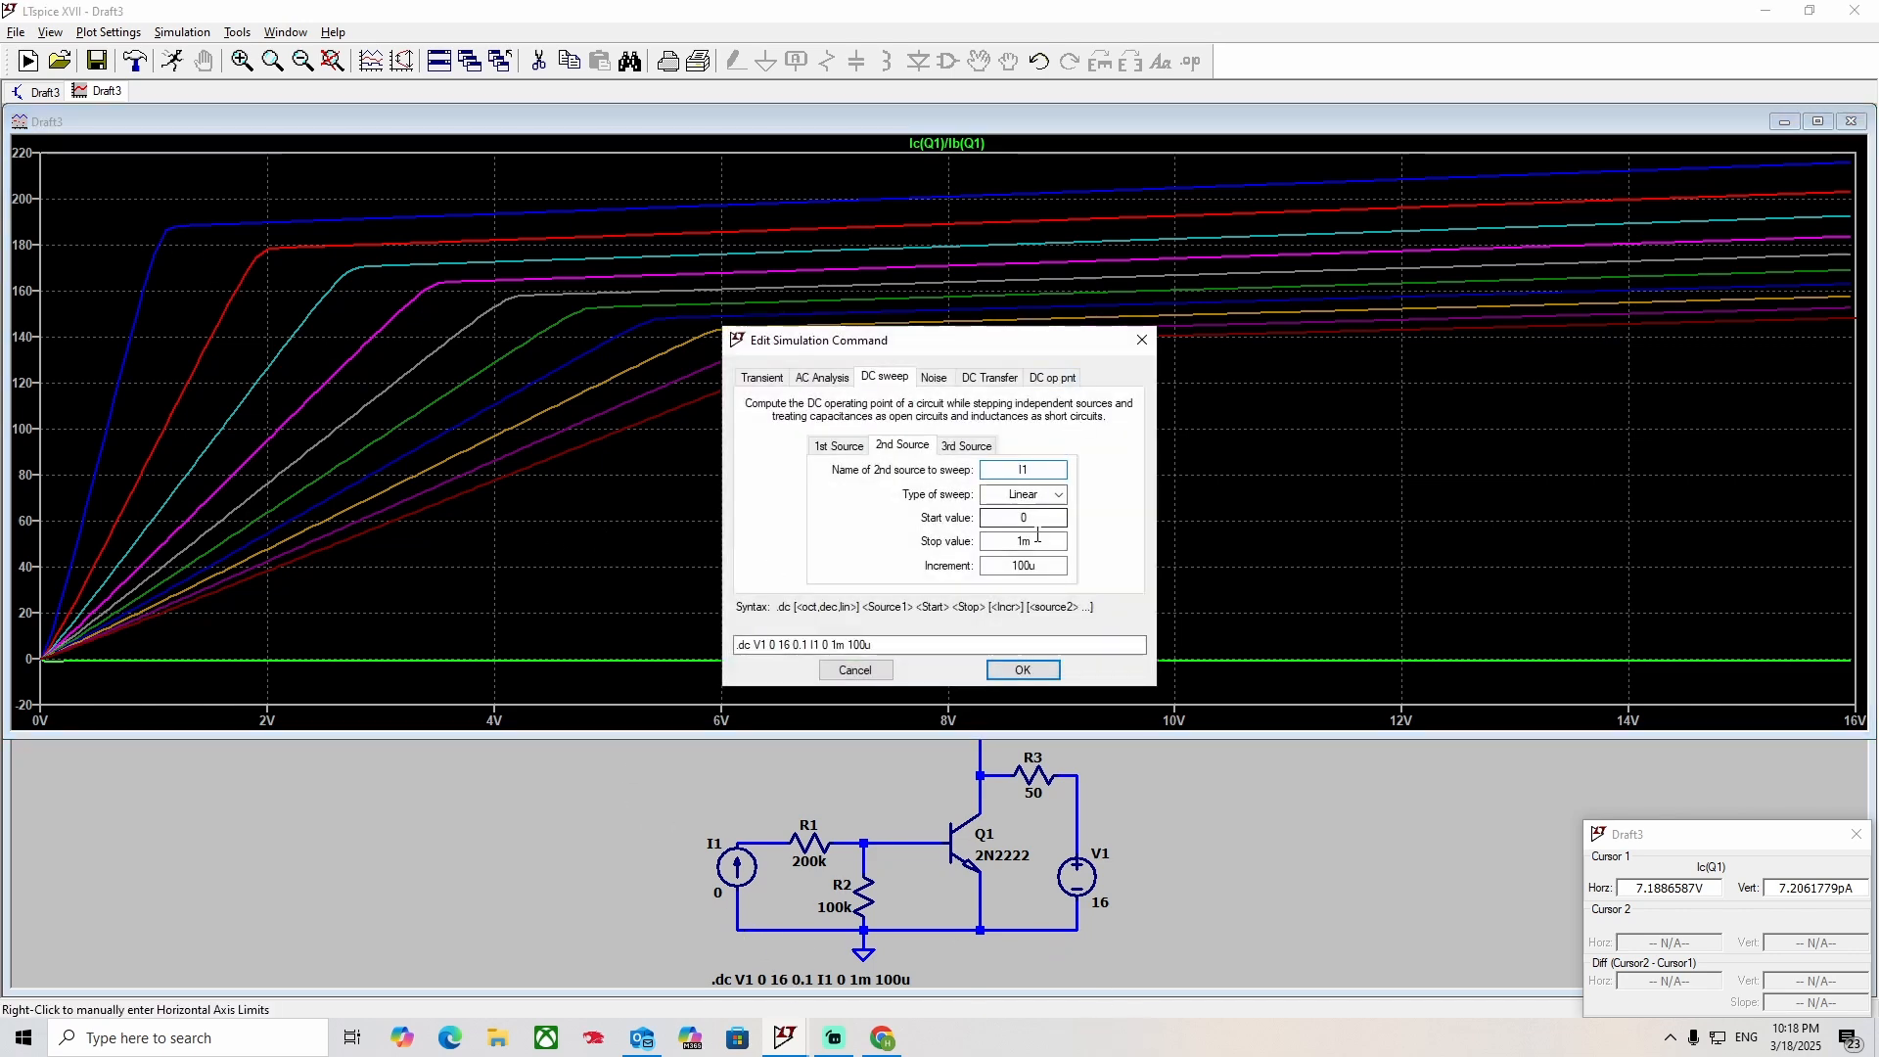
click(822, 446)
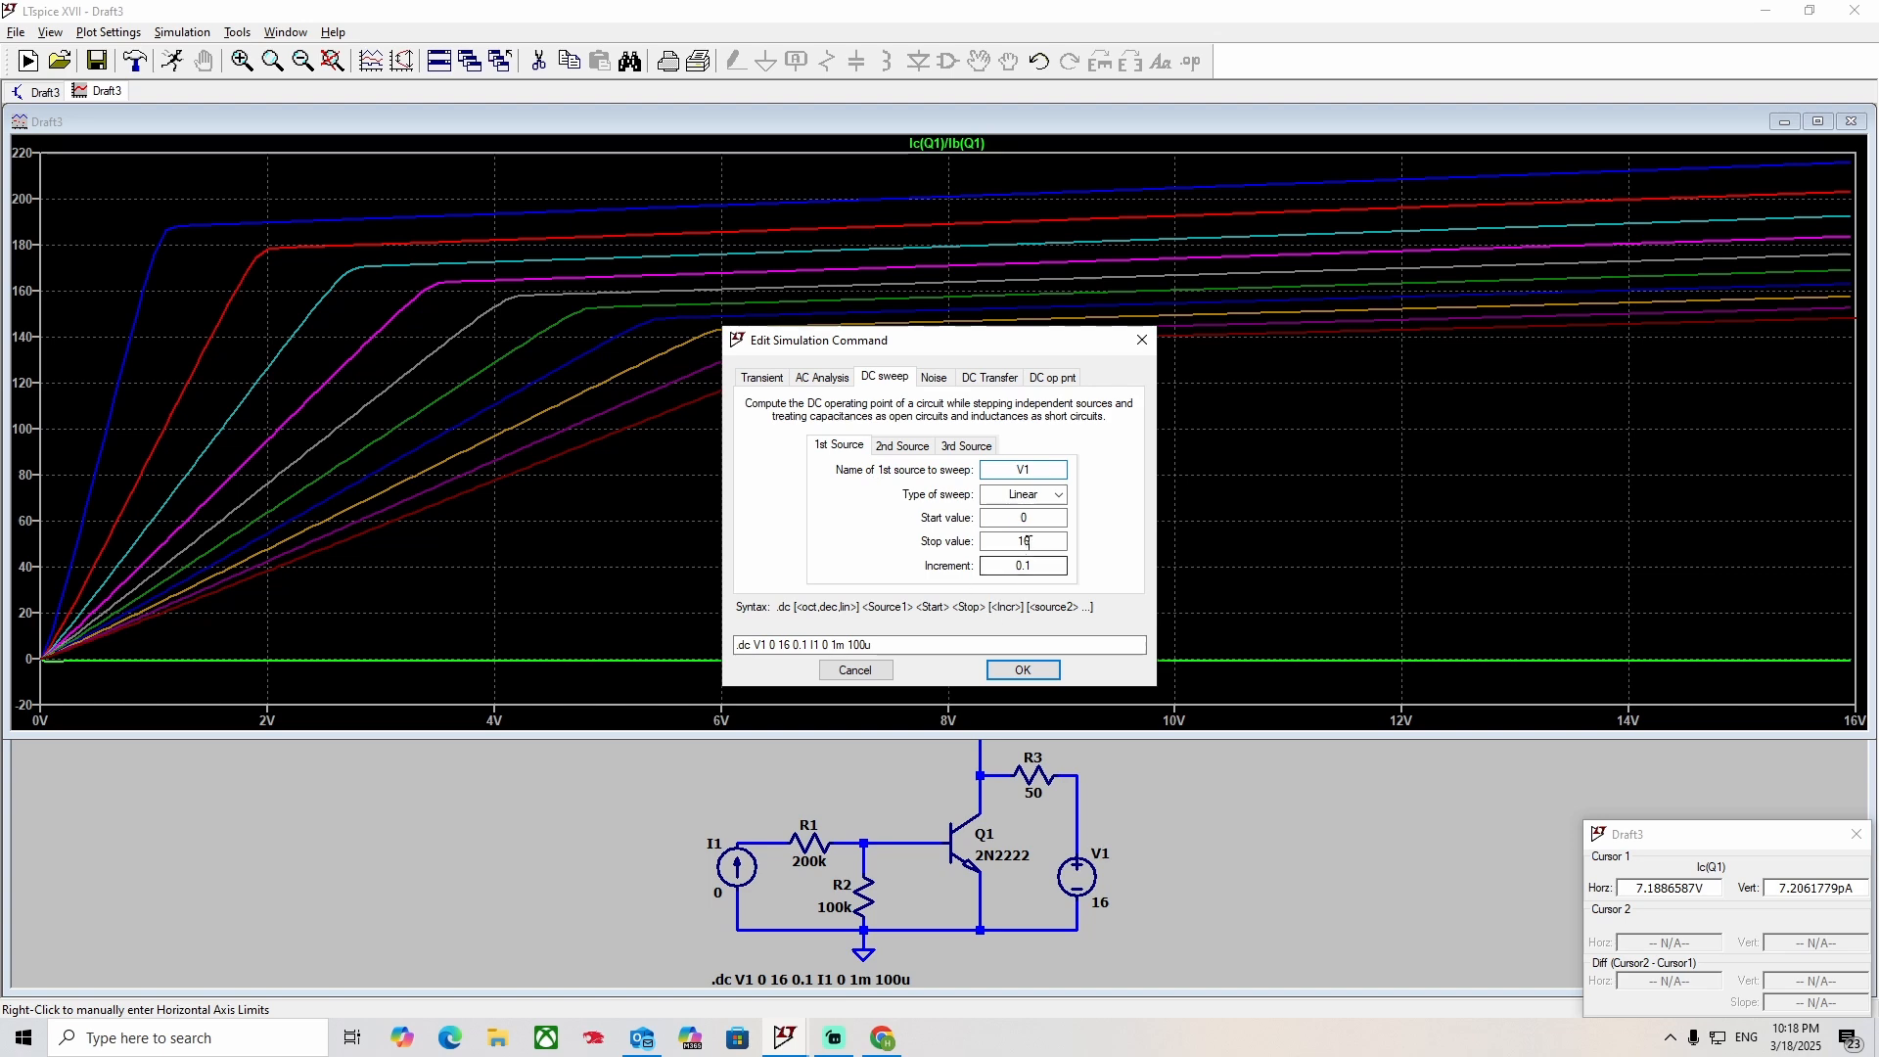
drag(1032, 540, 973, 537)
text(35)
click(1022, 671)
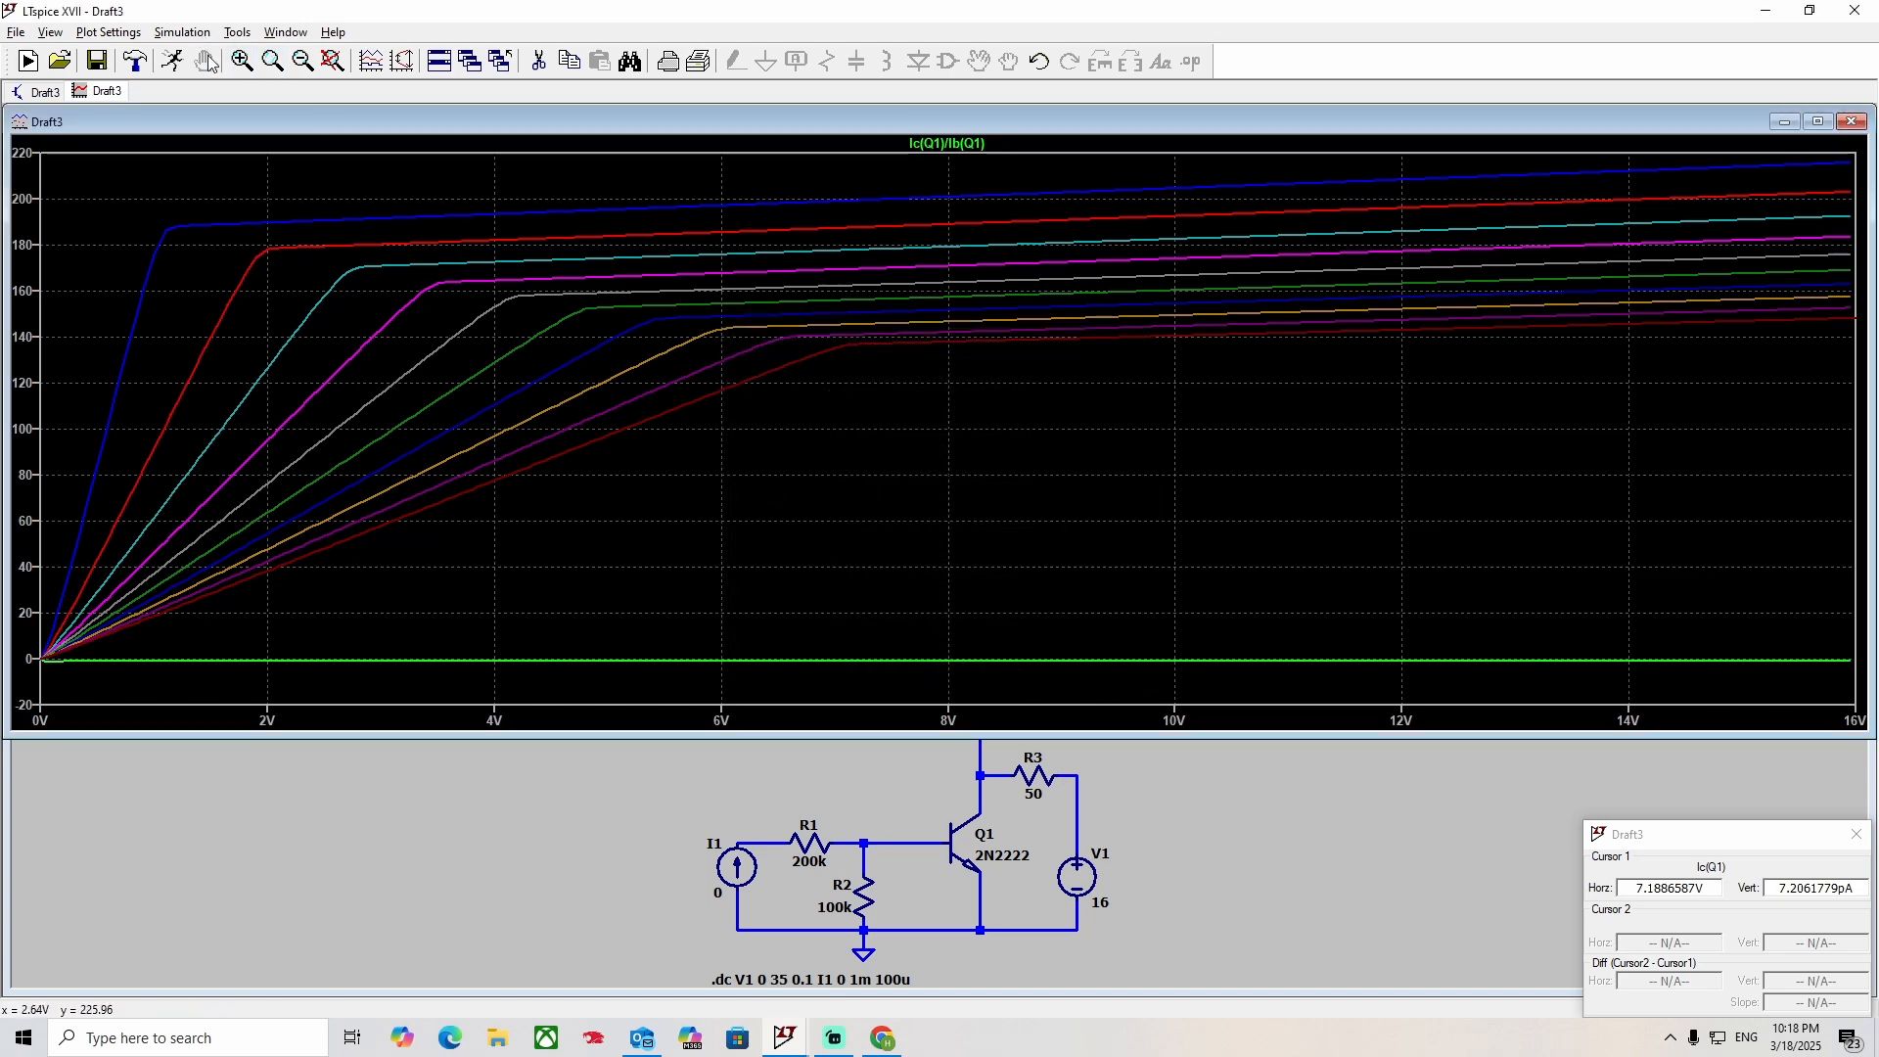
click(174, 61)
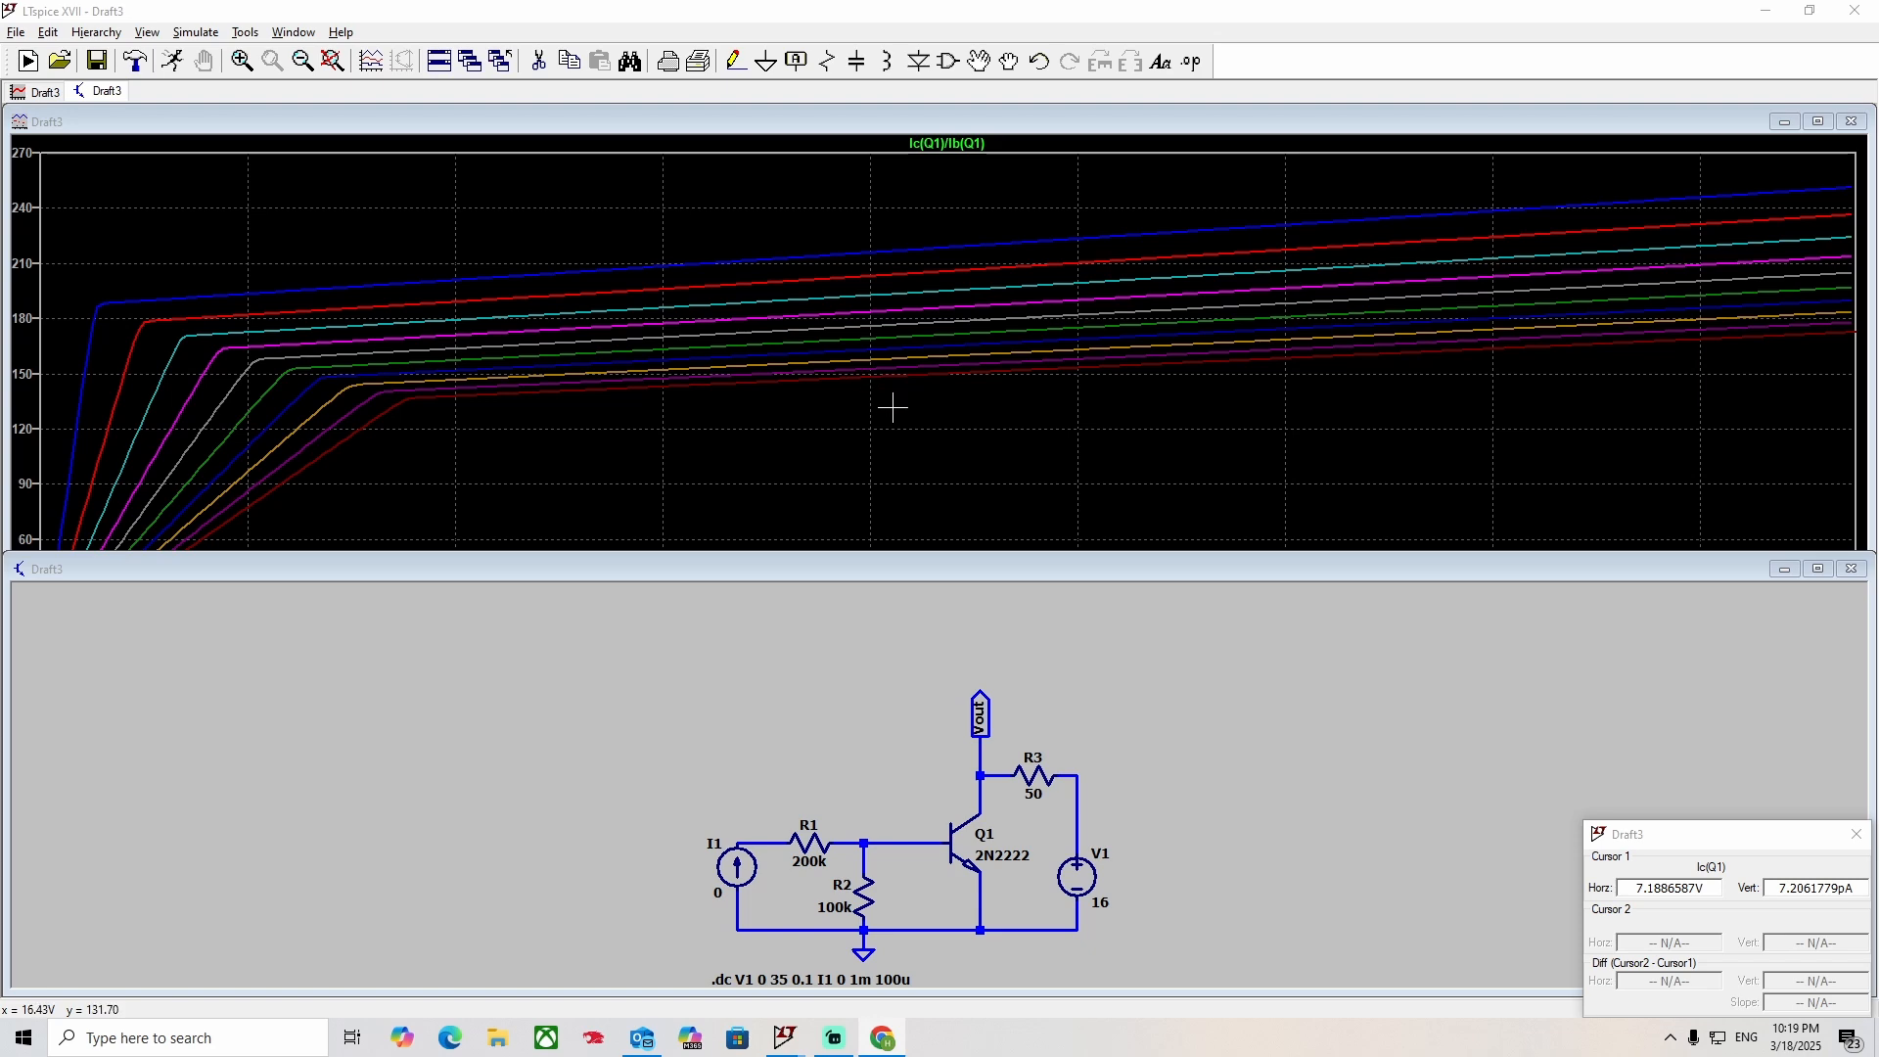
Shrink the schematic window to uncover the current-gain plot and maximize the plot window.
drag(1171, 554, 1163, 736)
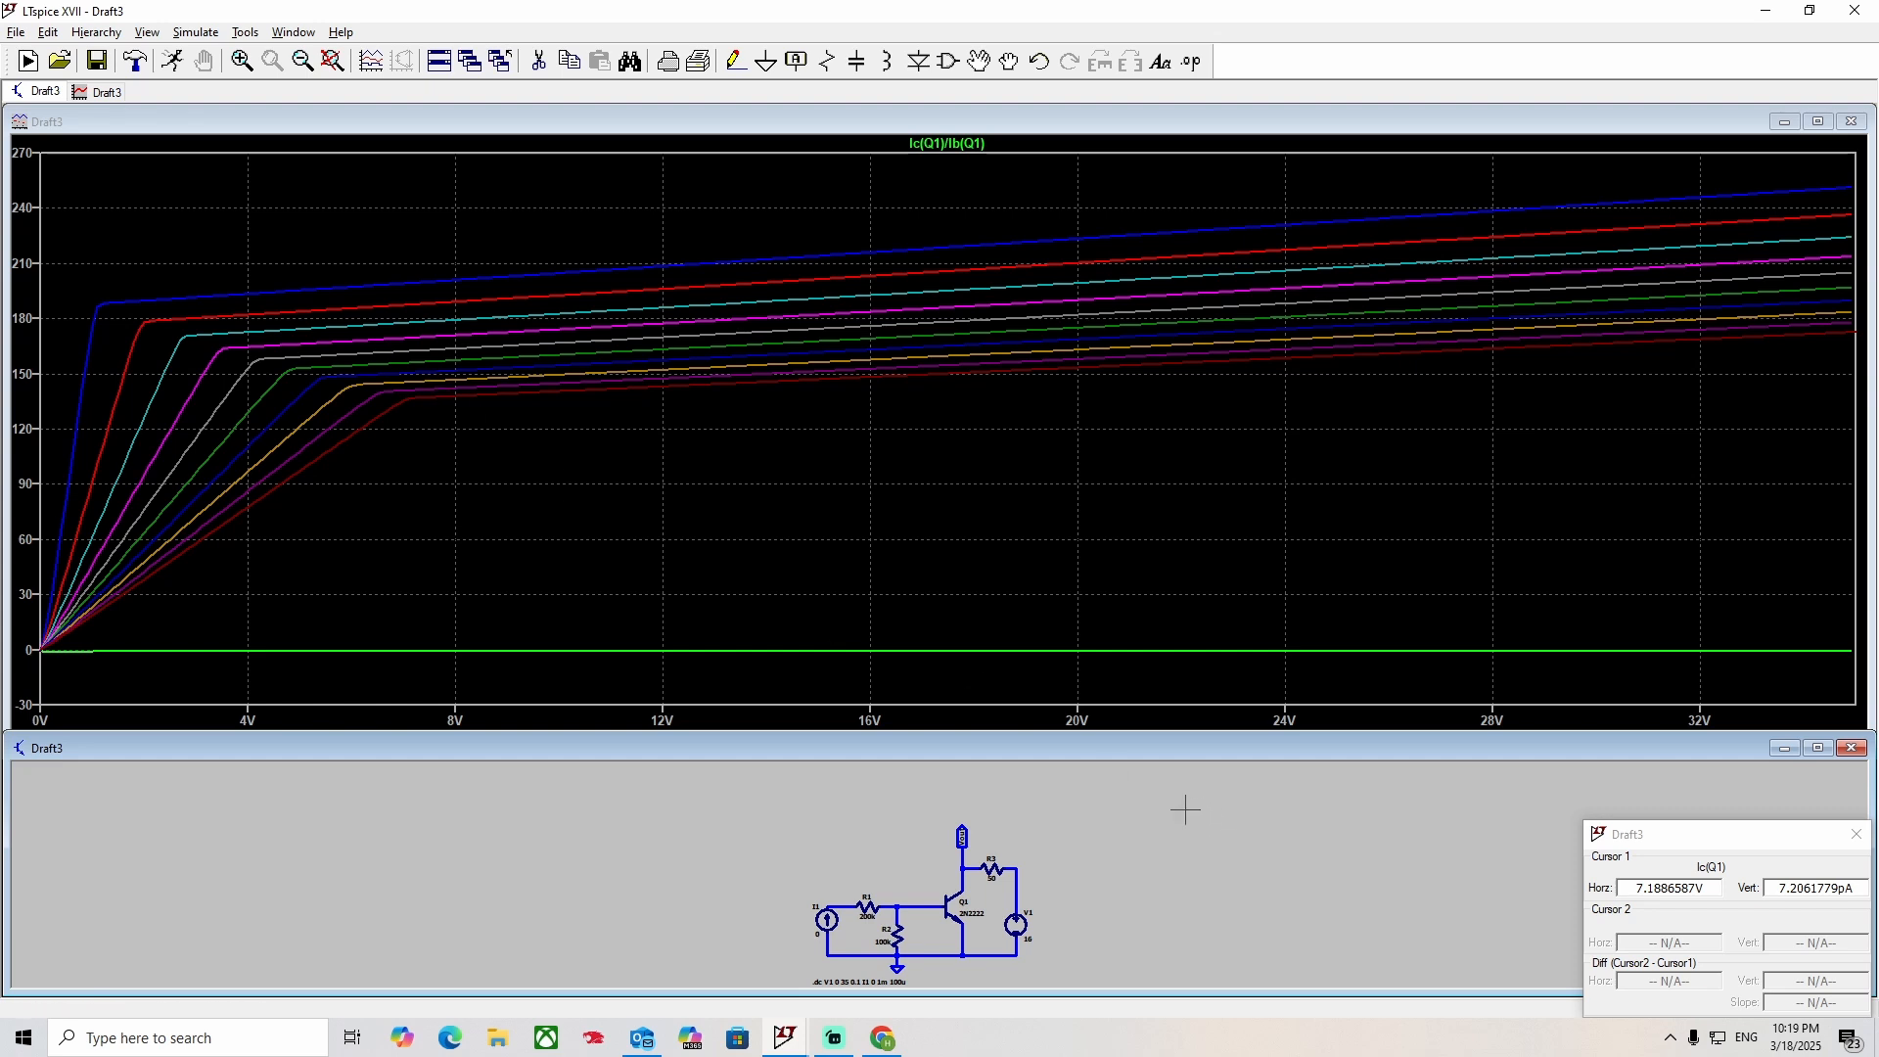
drag(1008, 732, 999, 378)
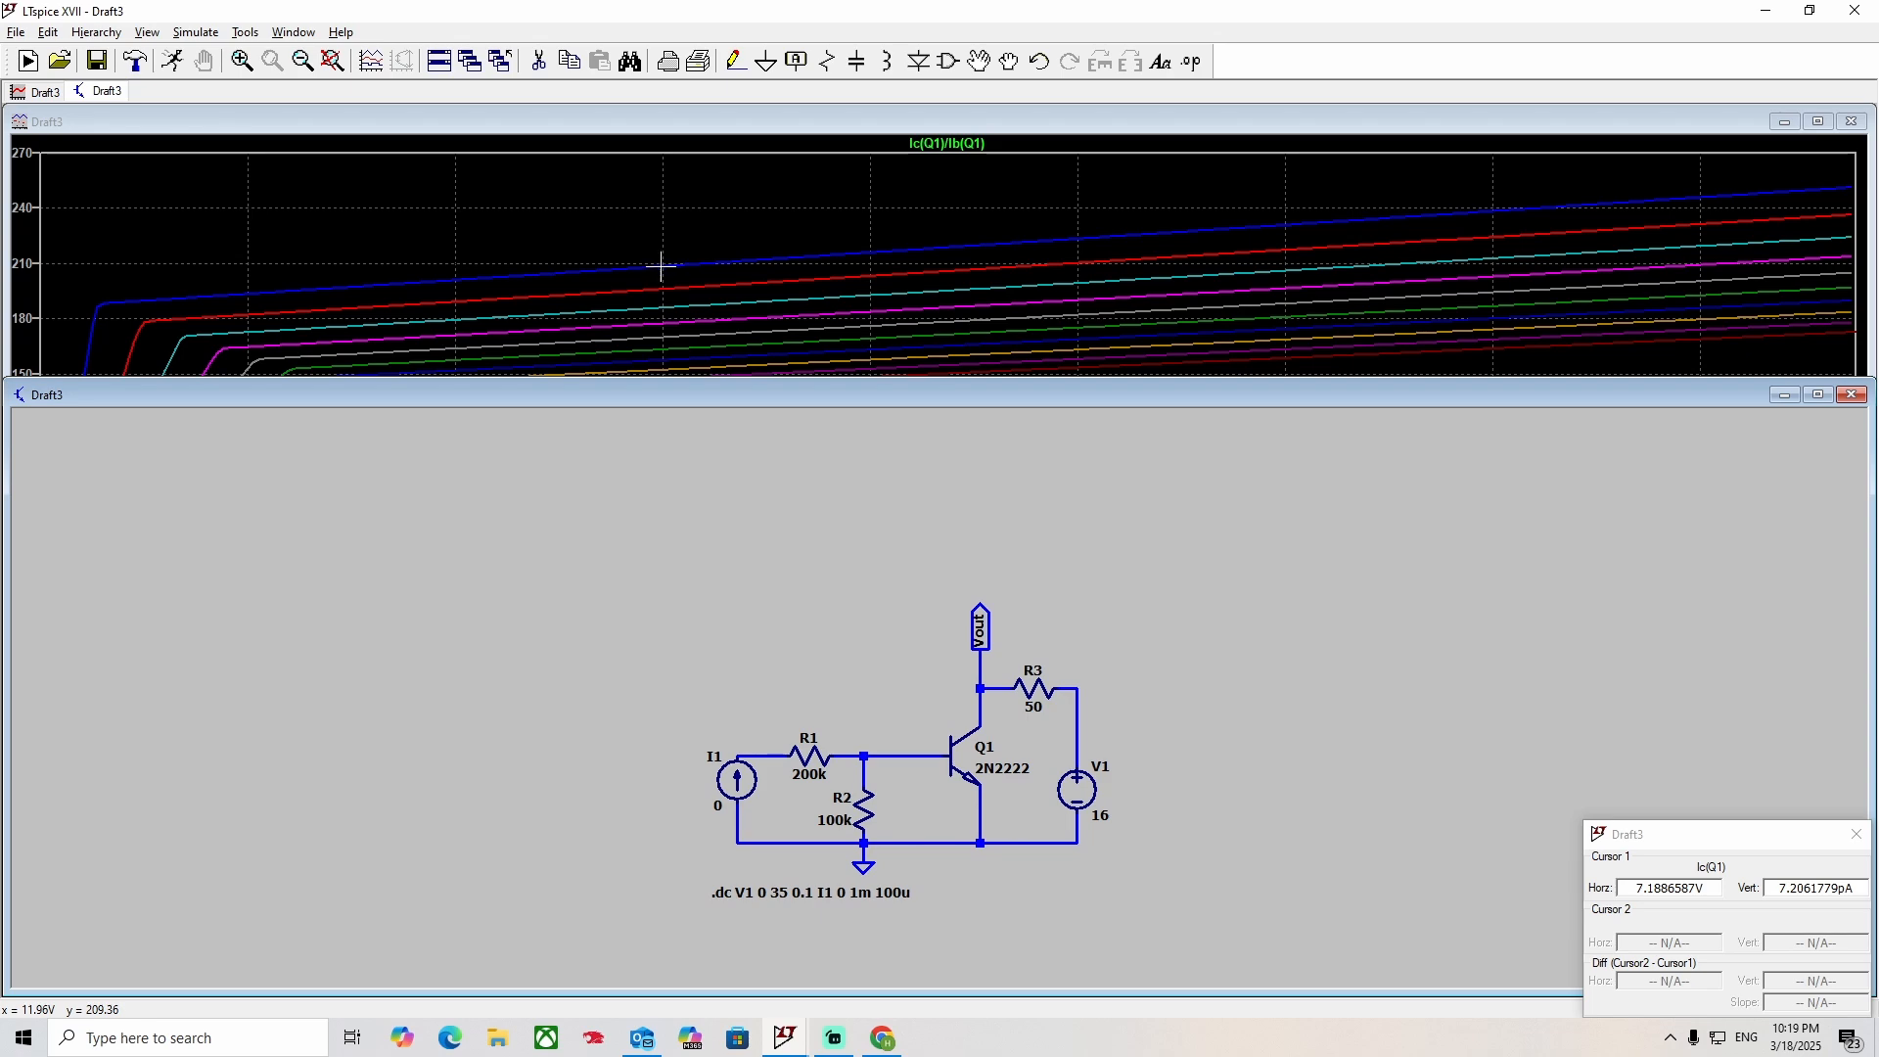
drag(780, 378, 793, 774)
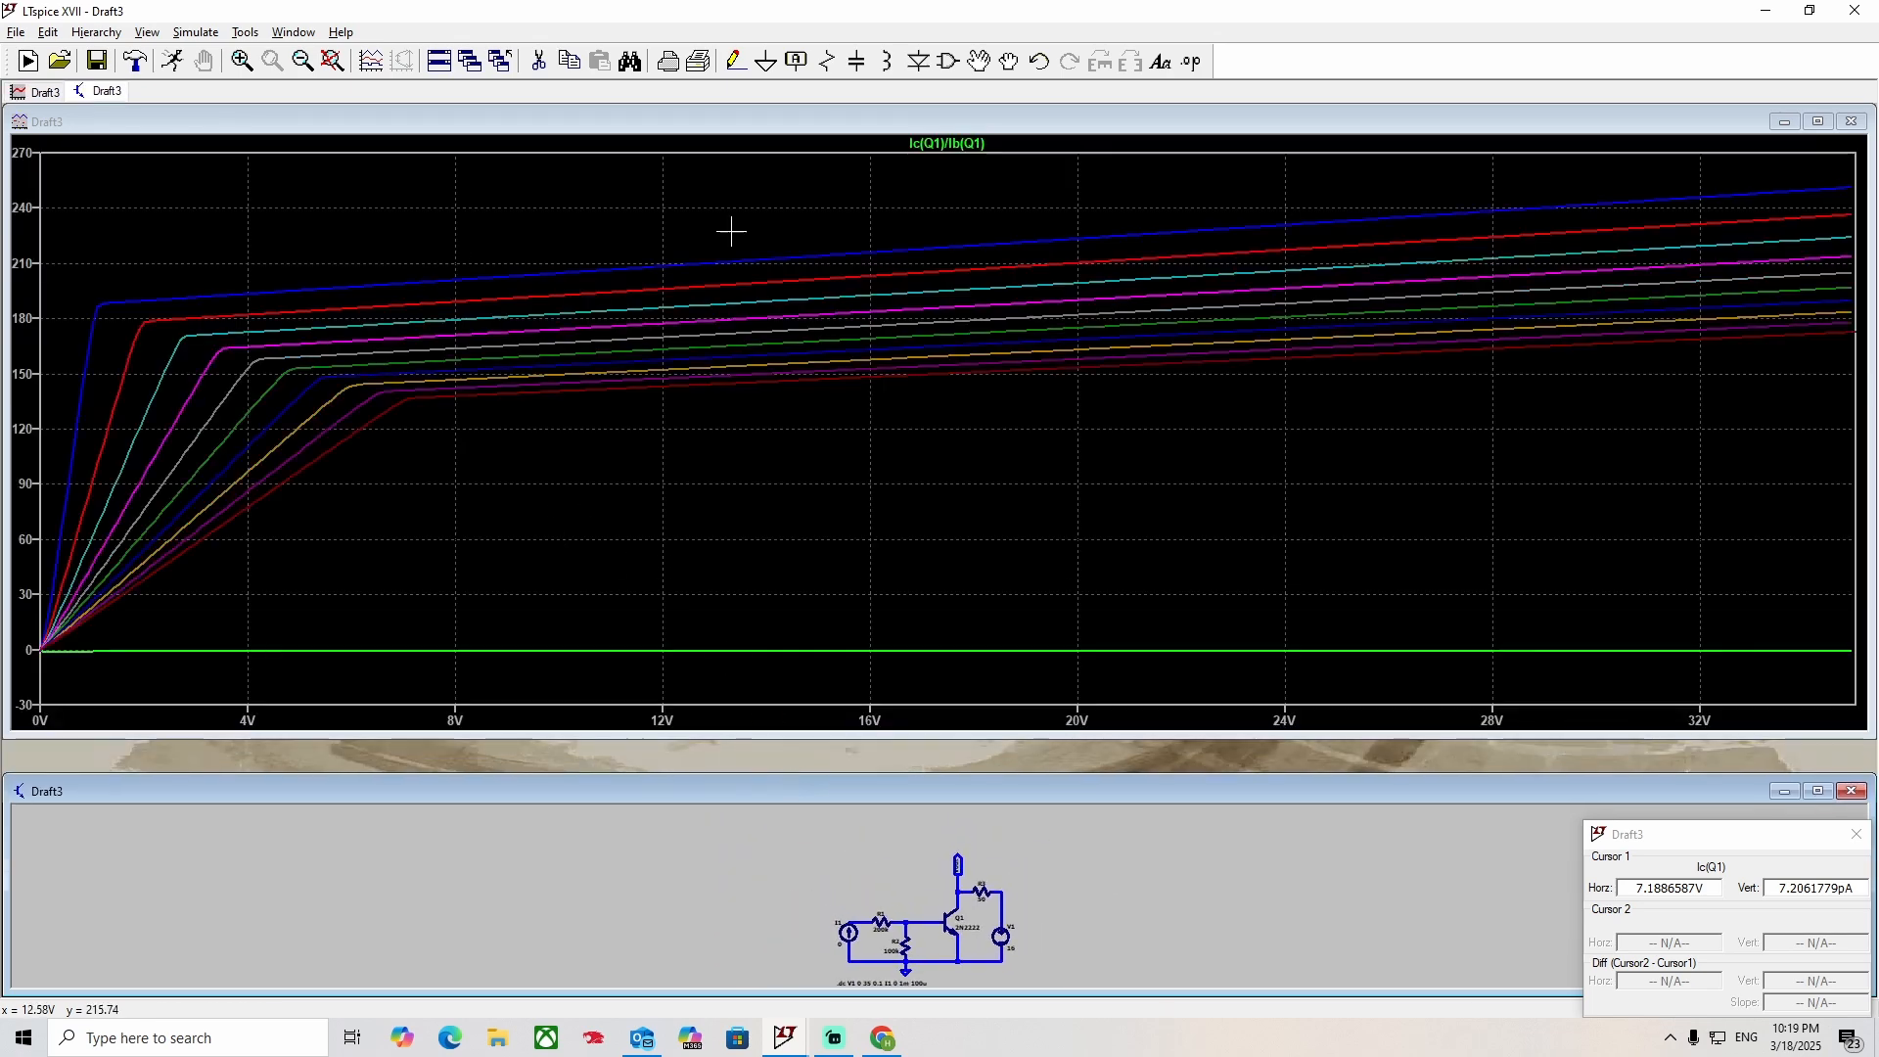
click(1819, 121)
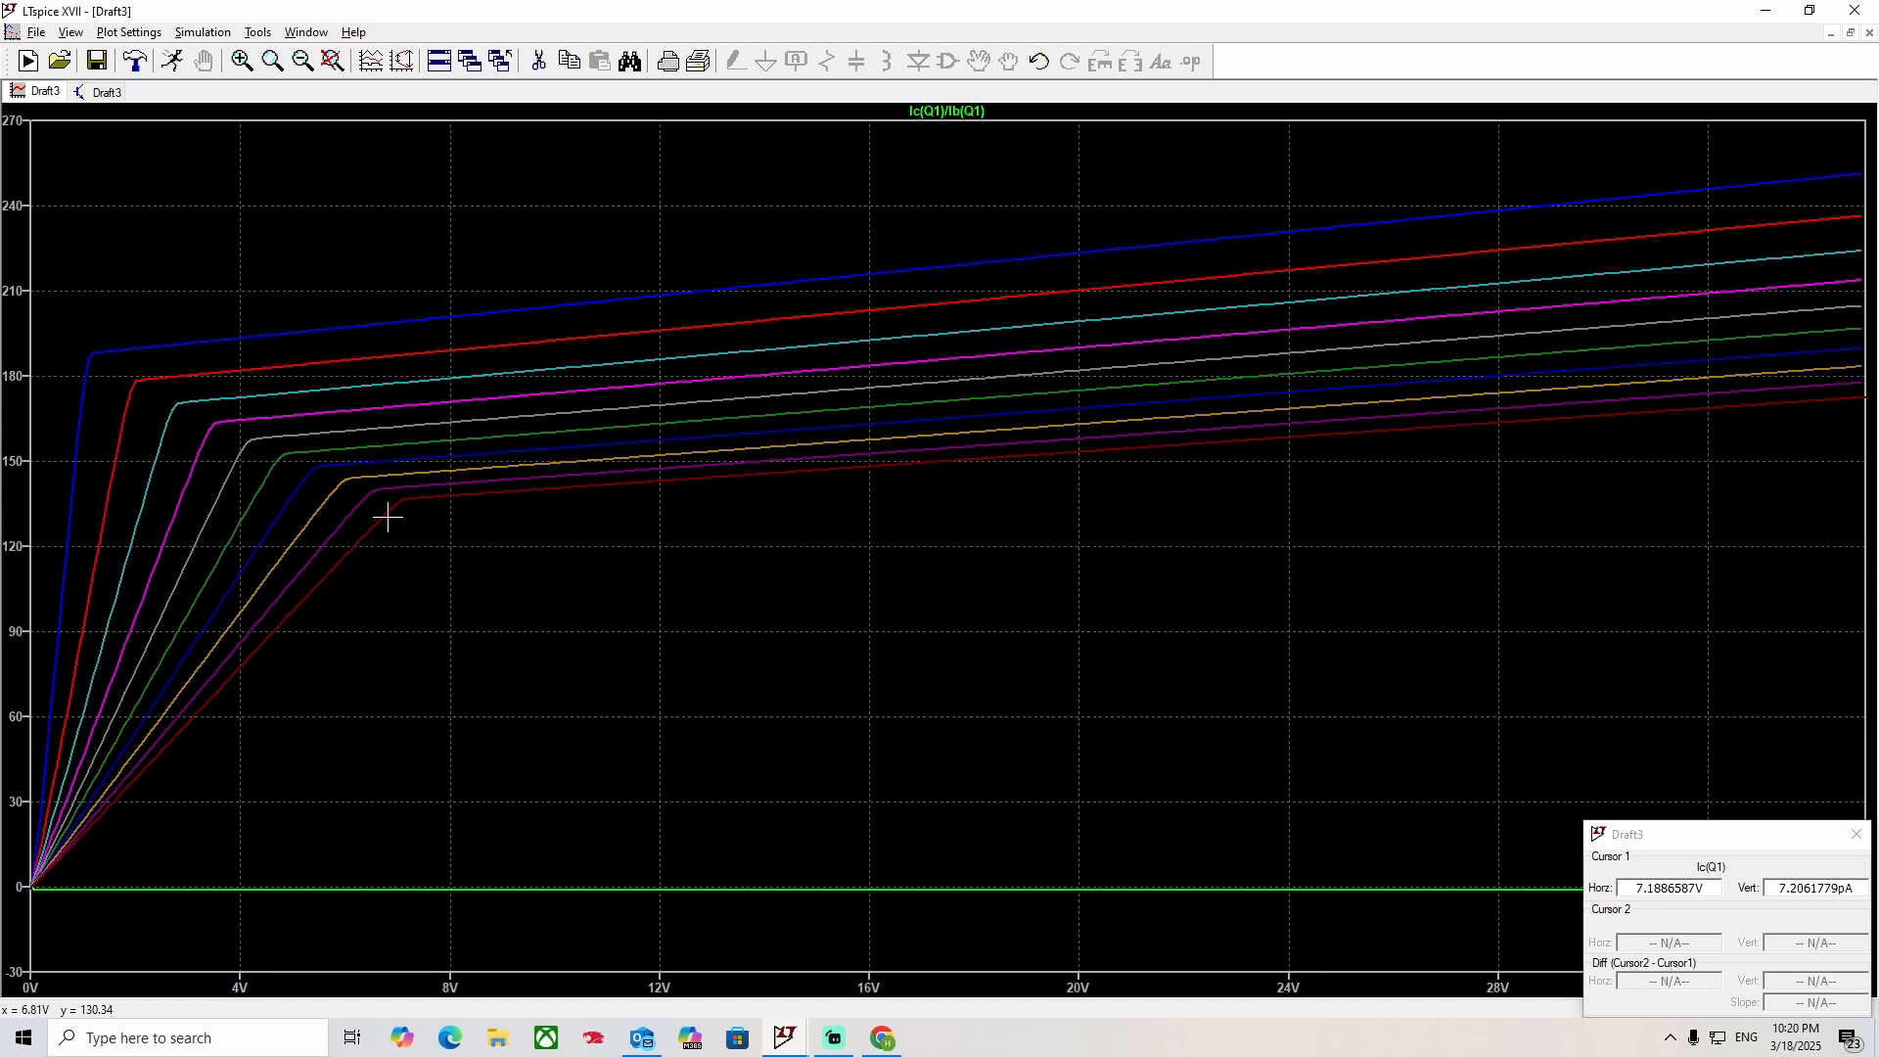
Set the tick spacing of the gain plot's vertical axis to 10.
right_click(22, 505)
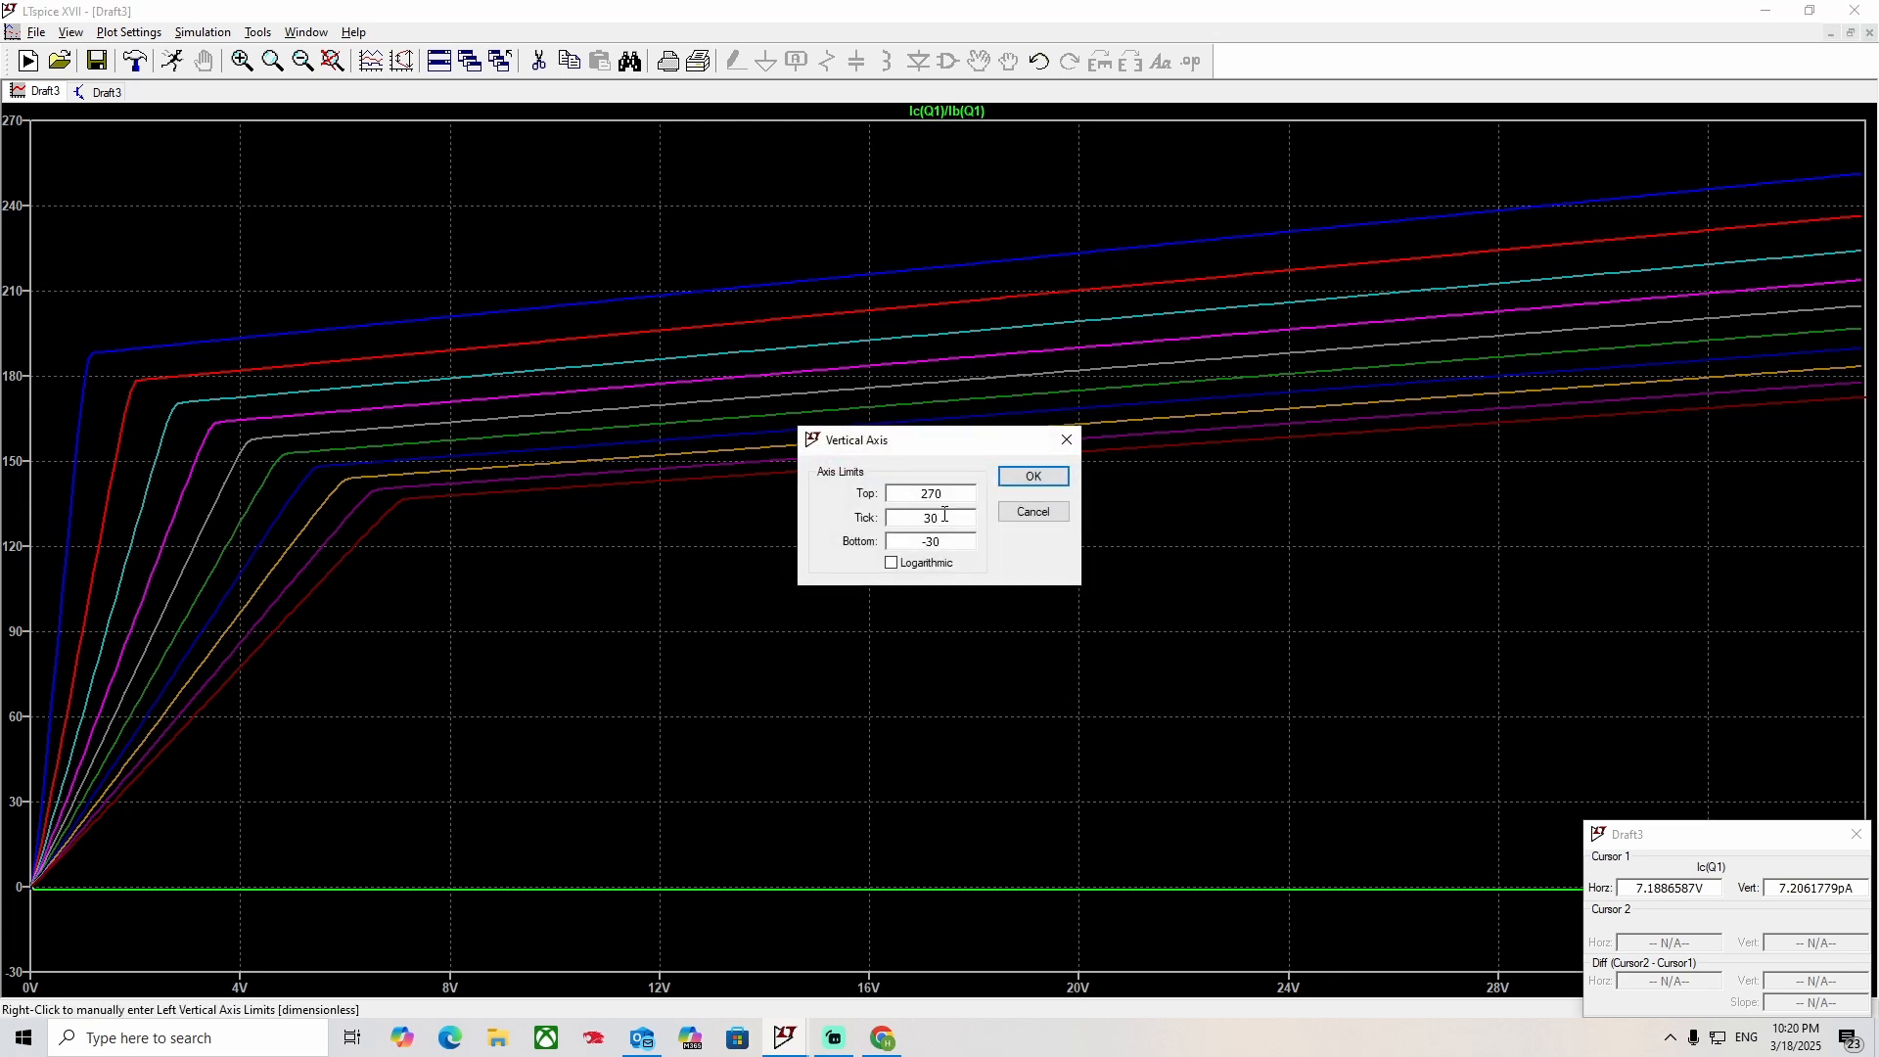
drag(946, 515, 918, 508)
click(1032, 476)
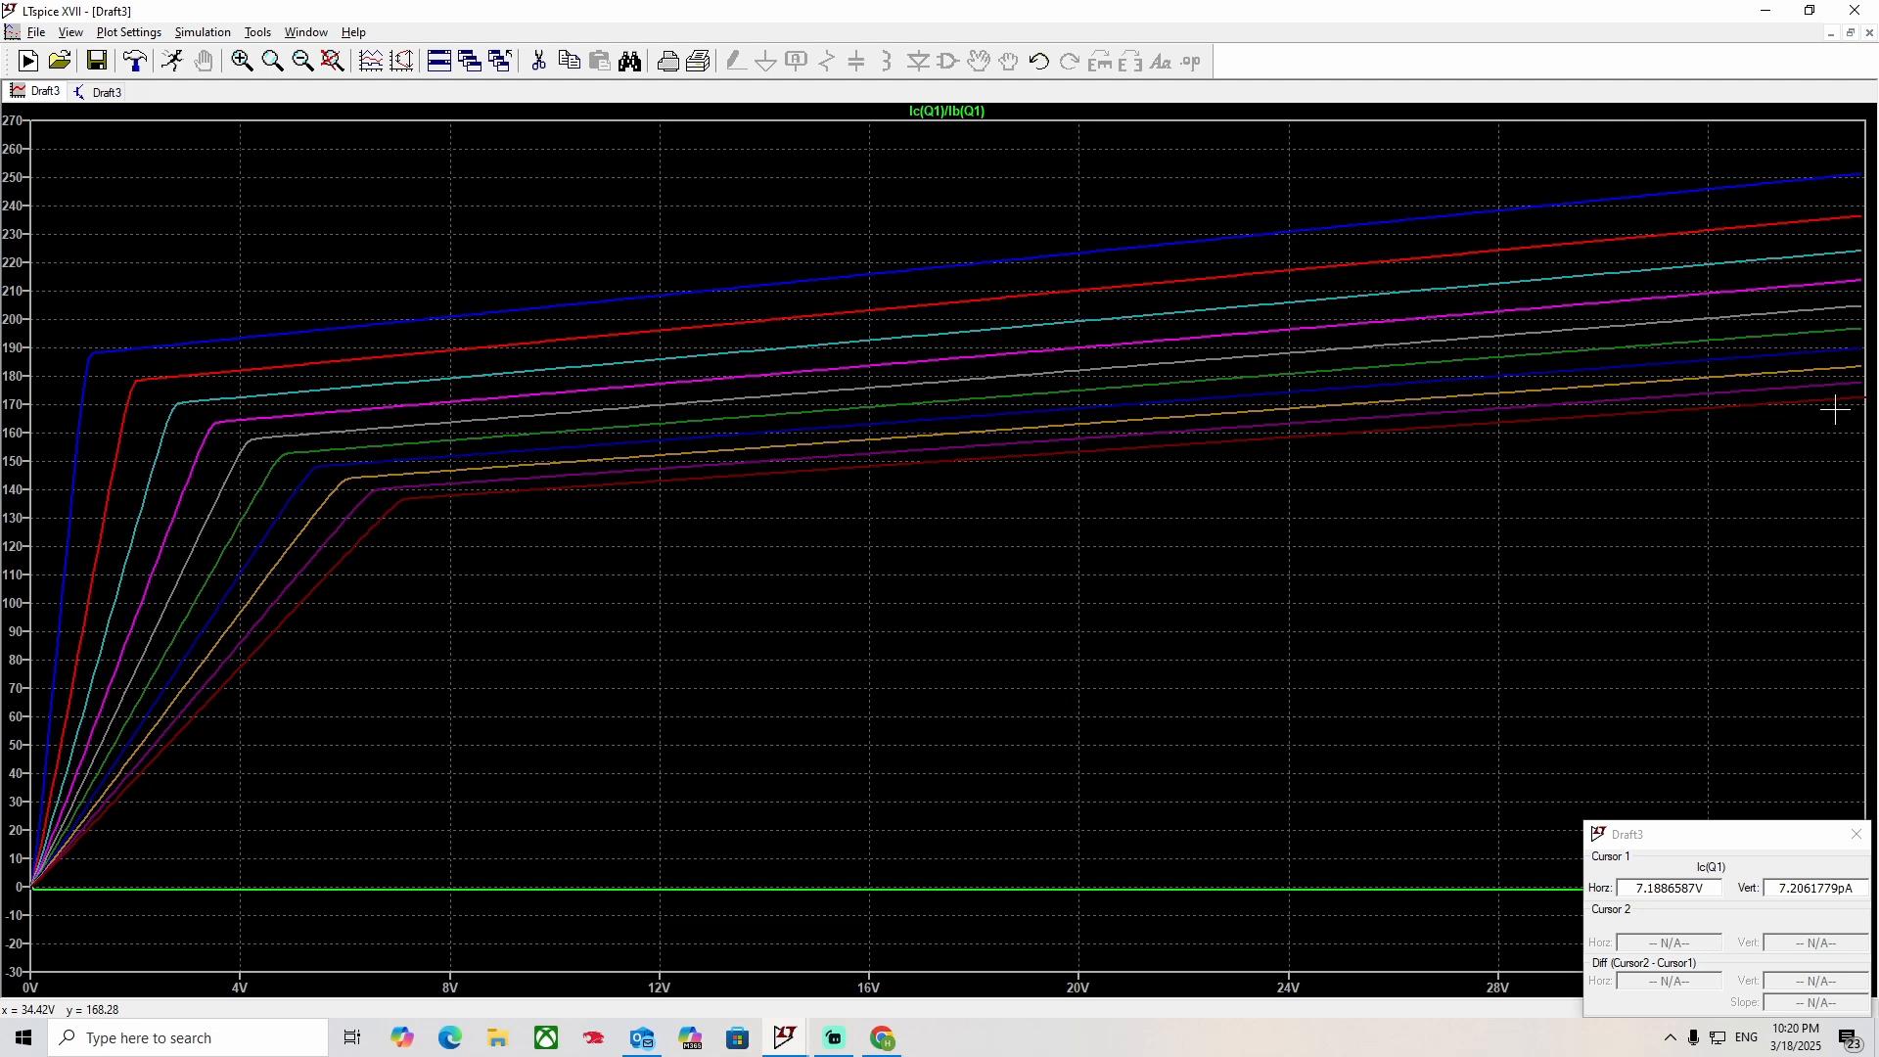
Calculate the average gain (170+140)/2 in the Windows search and return to the gain plot.
click(173, 1037)
text(1)
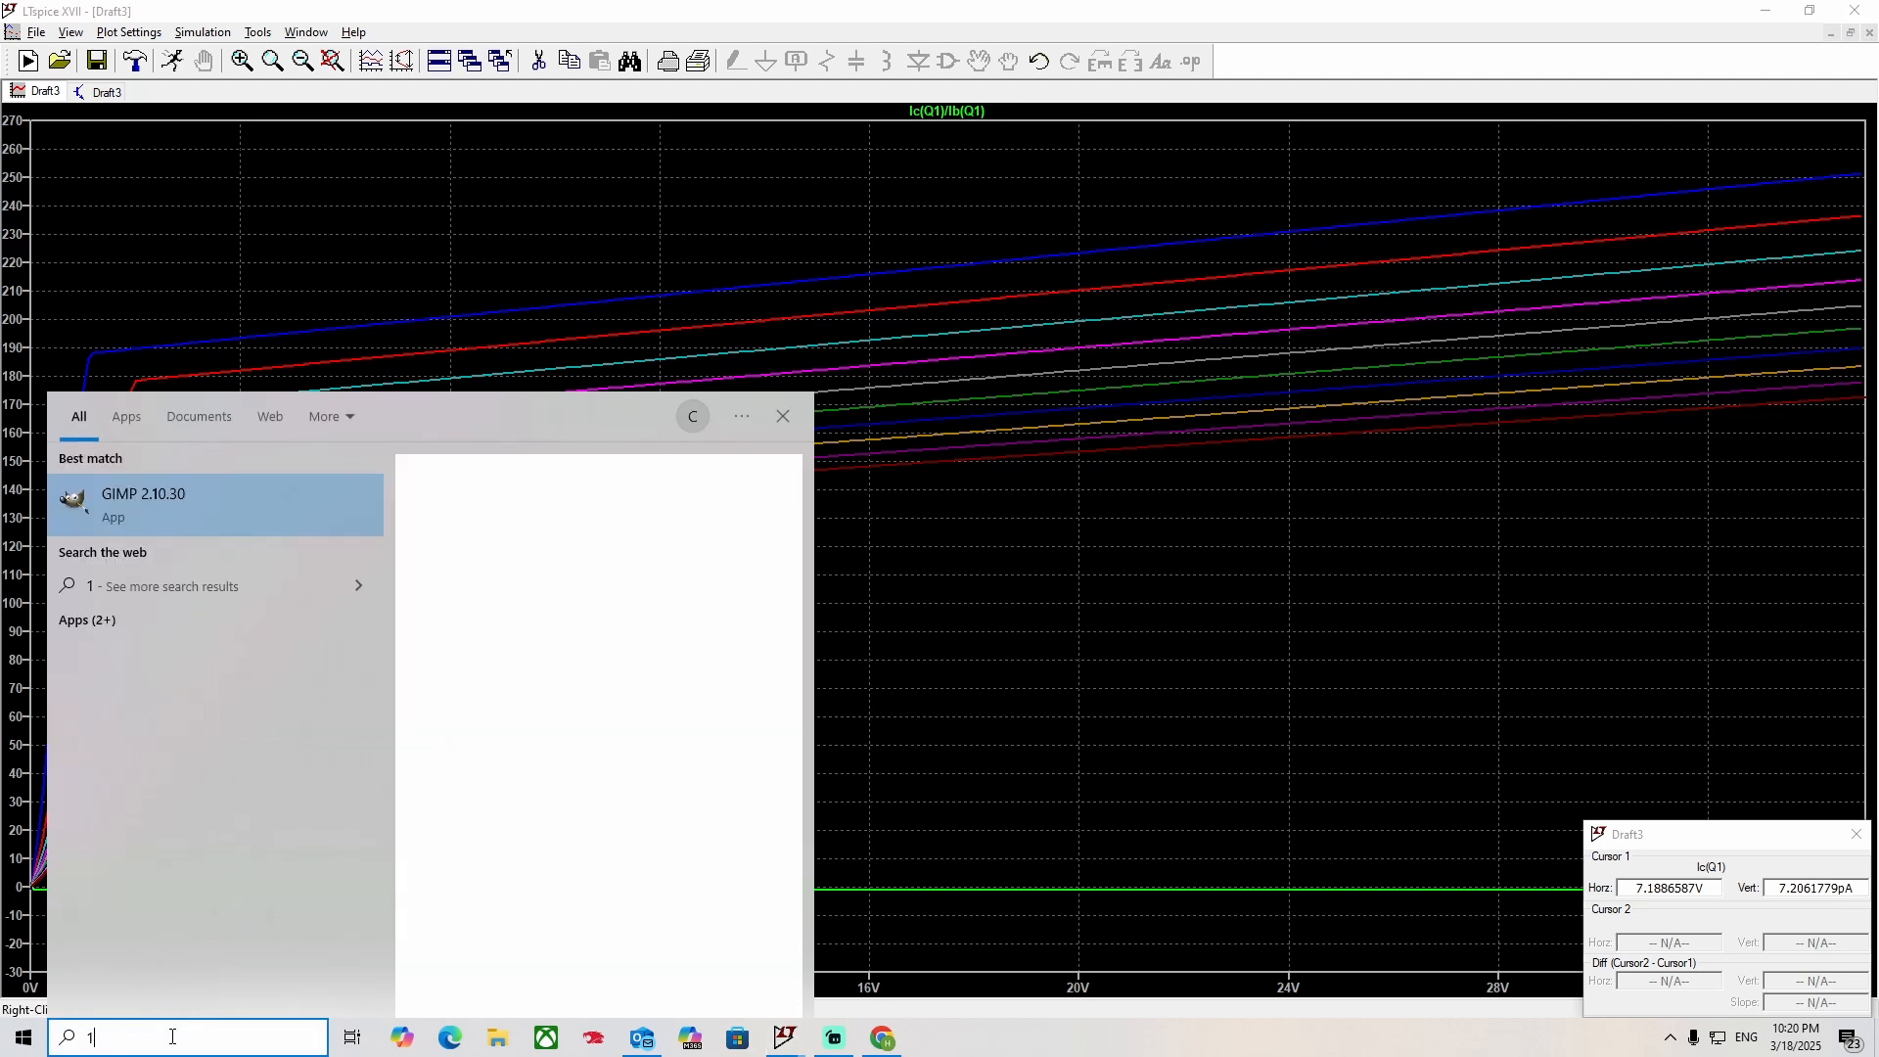
text(70*)
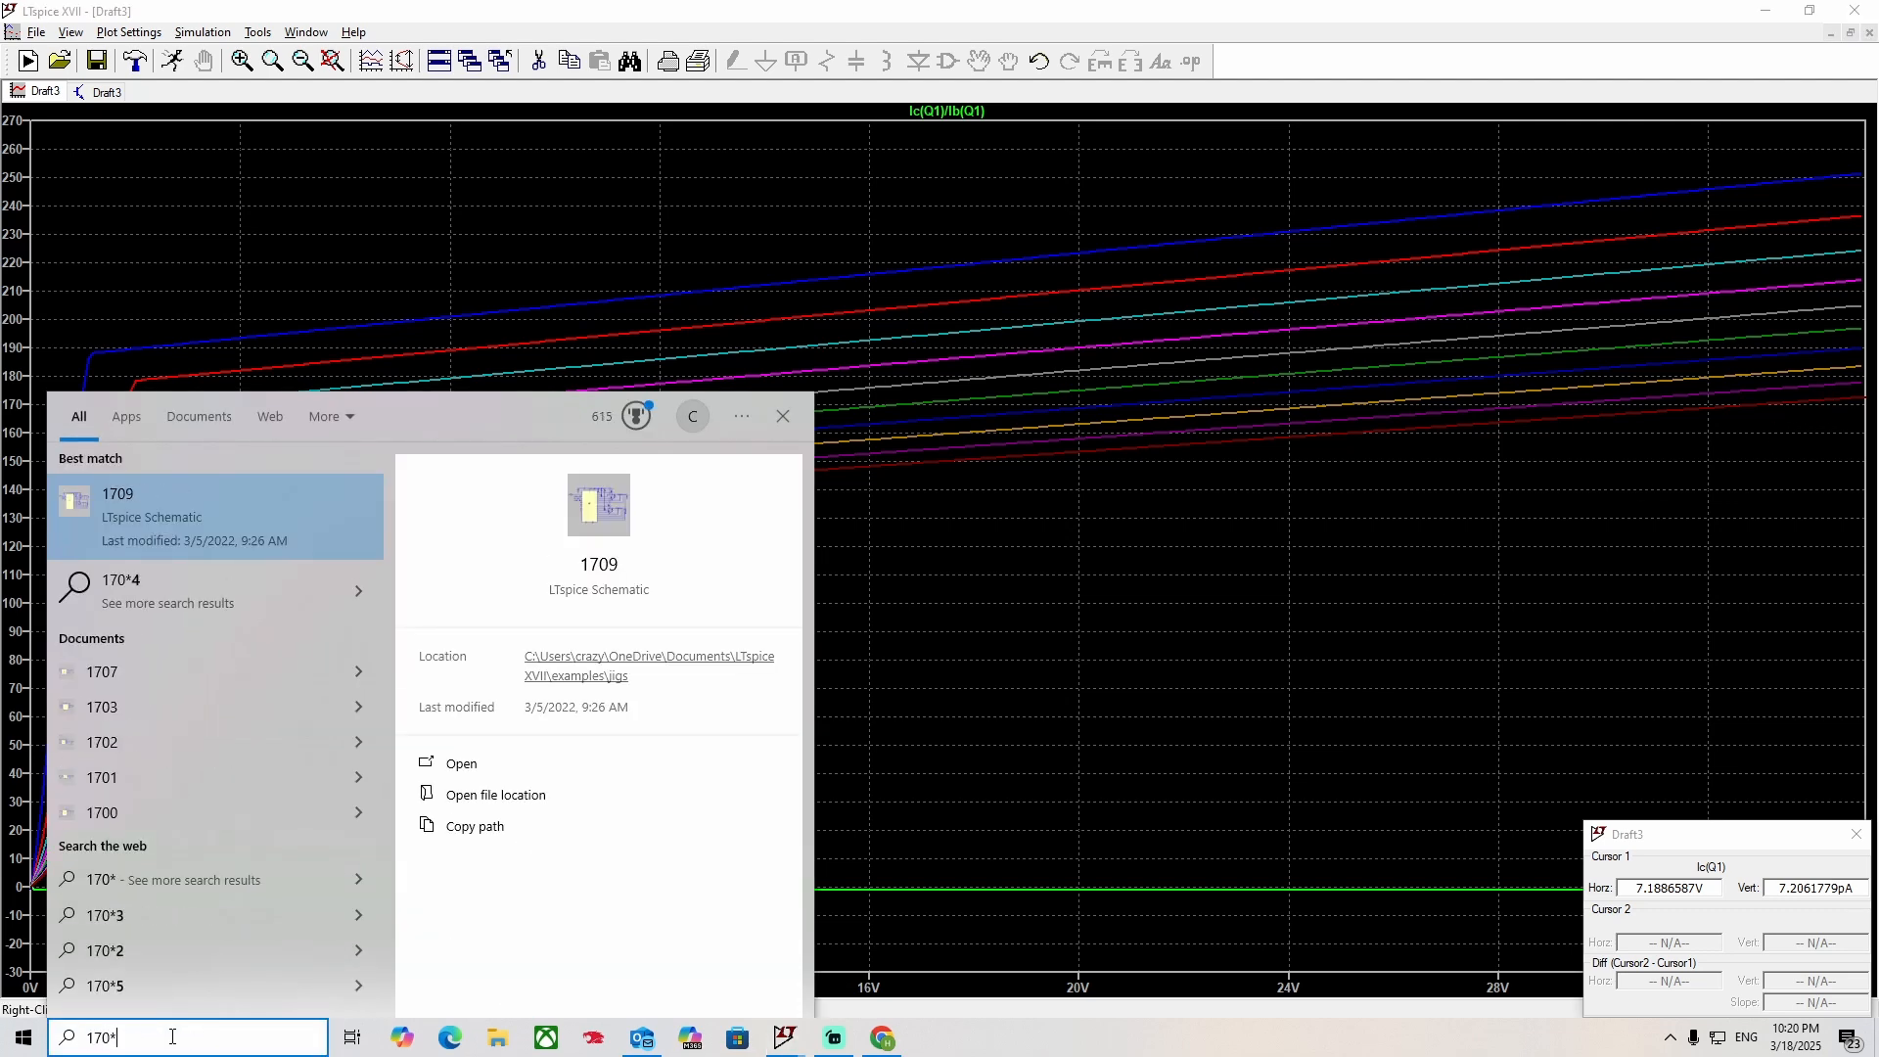
key(BackSpace)
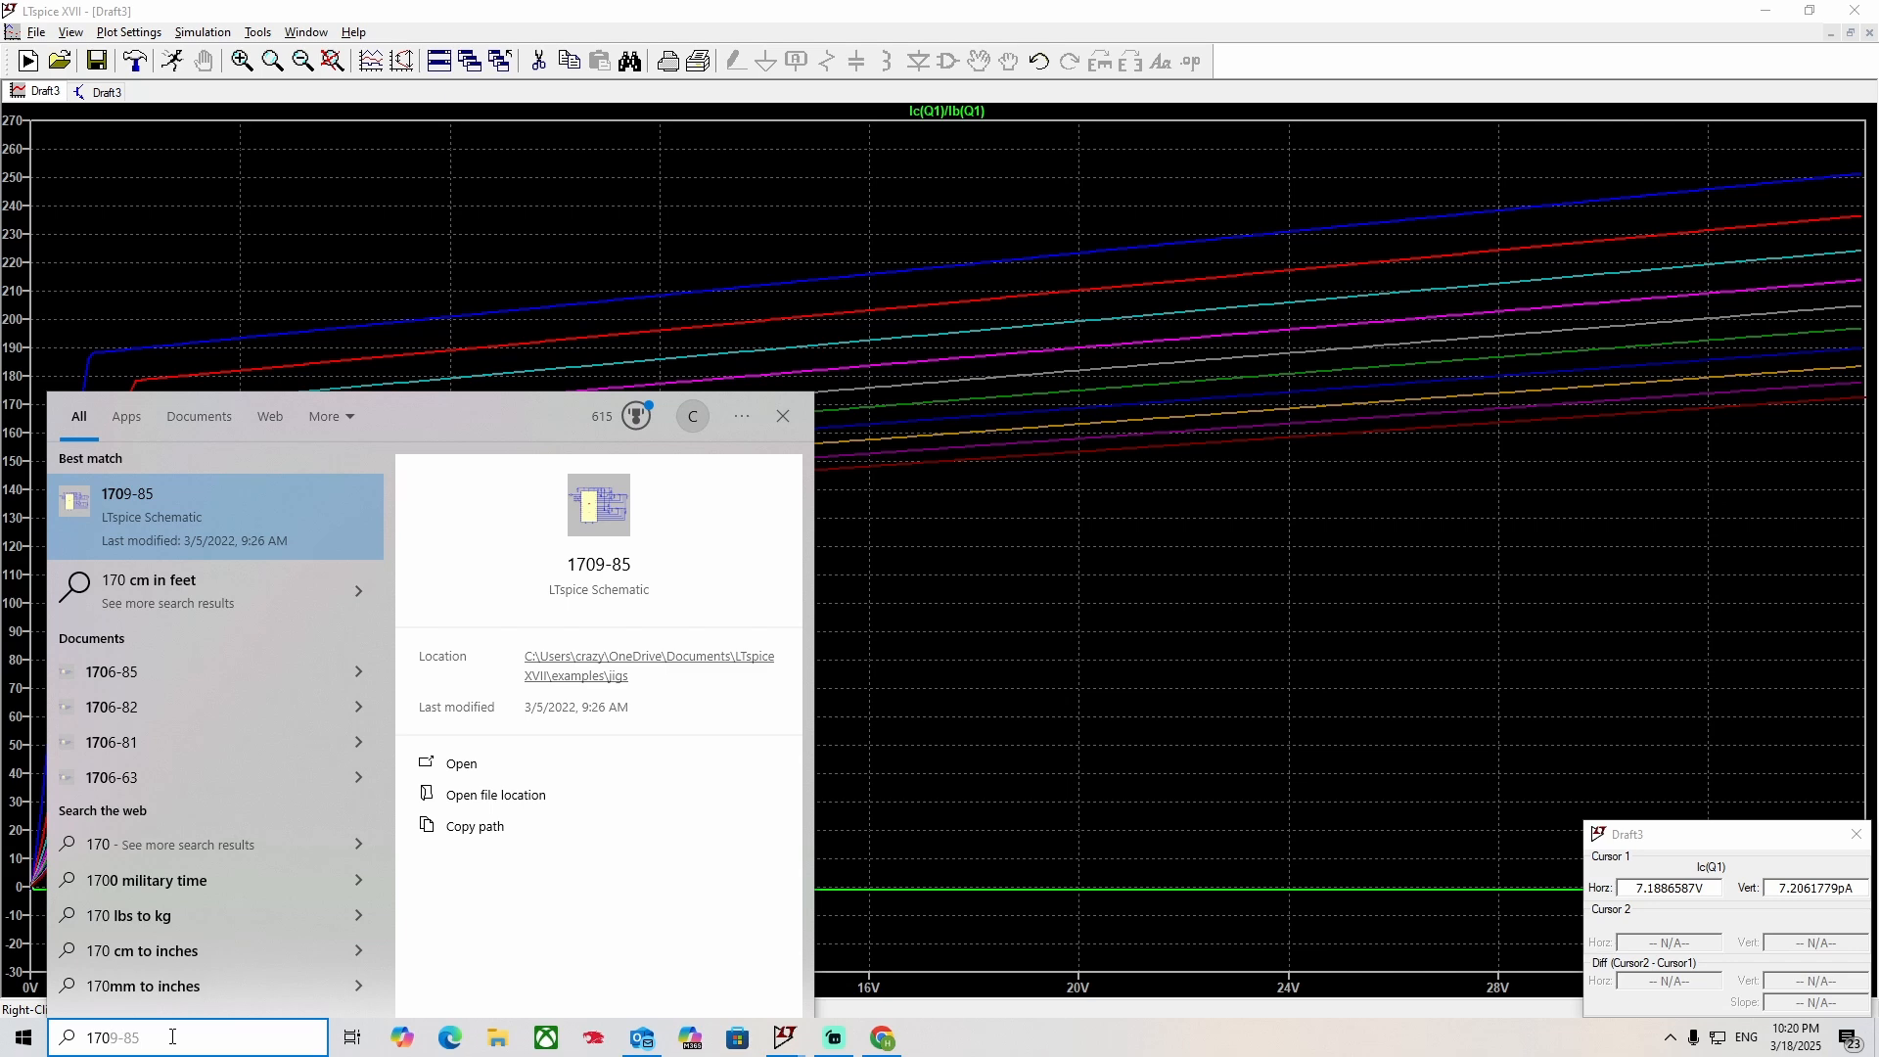
text(+140/)
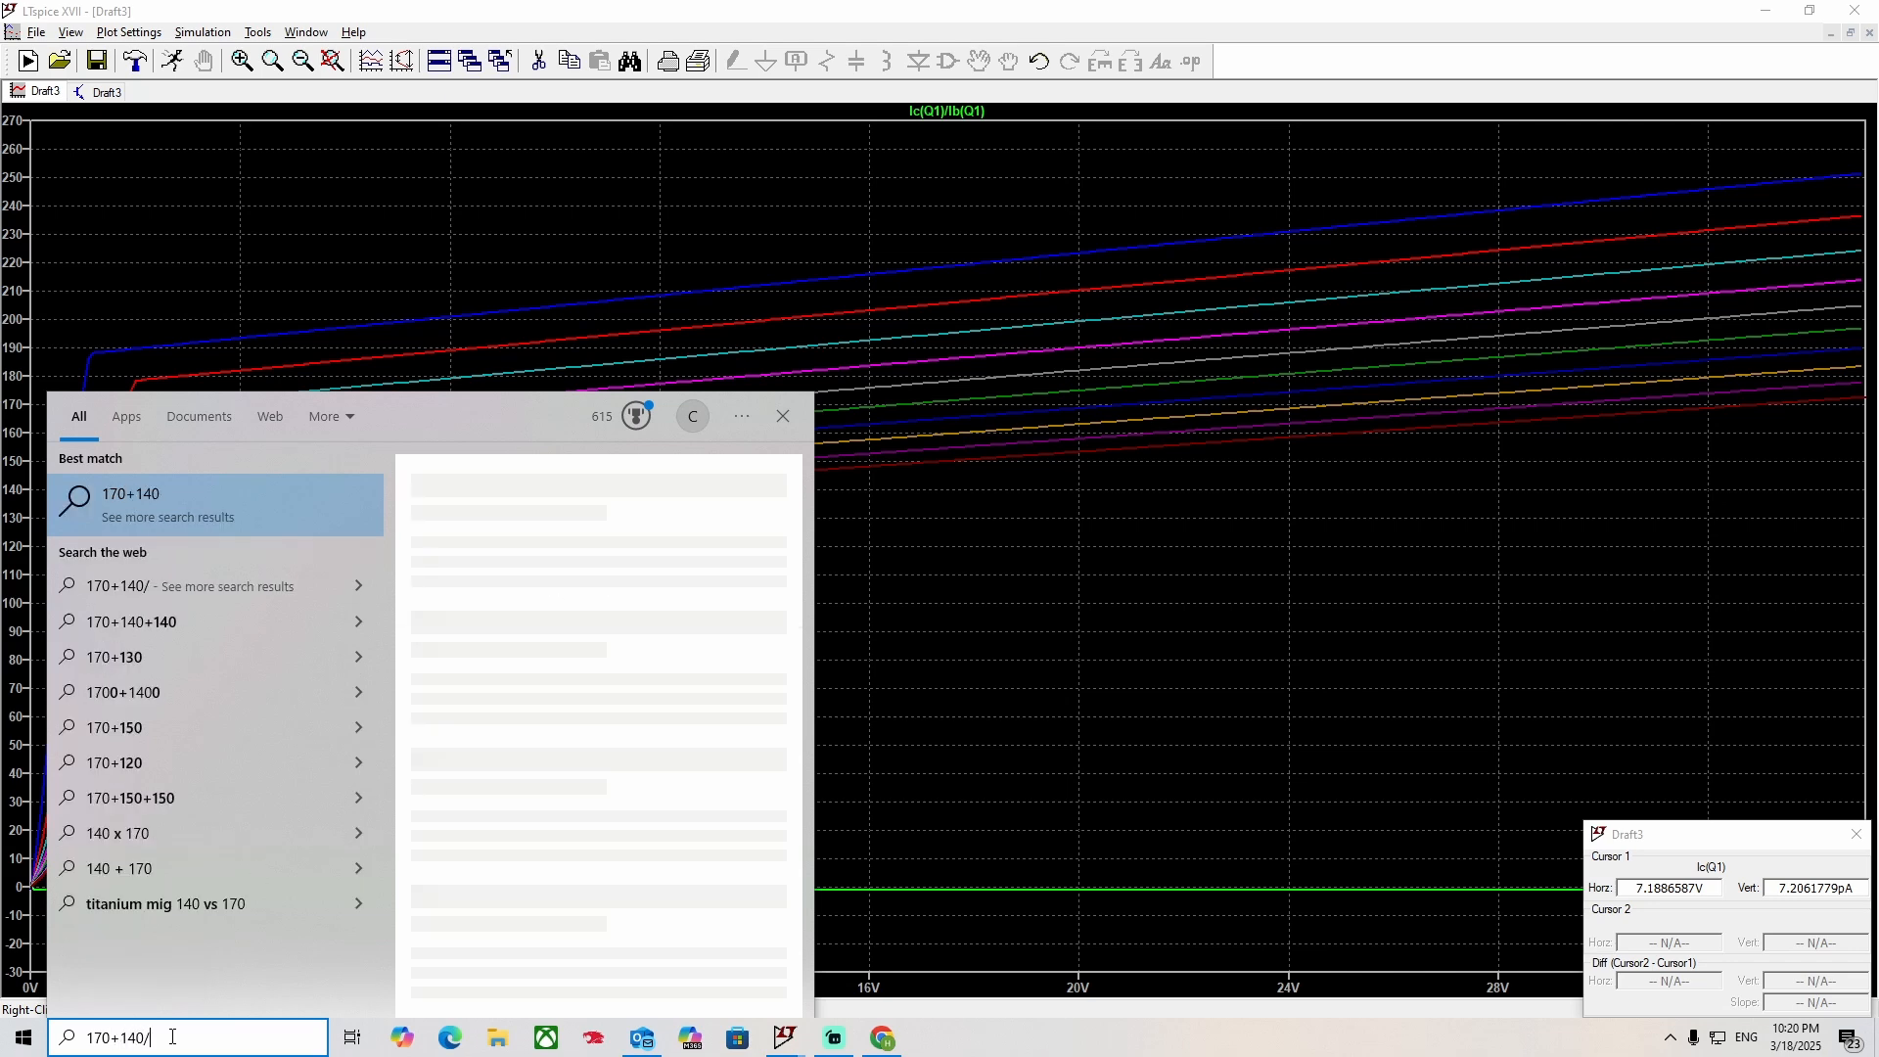
text(2=)
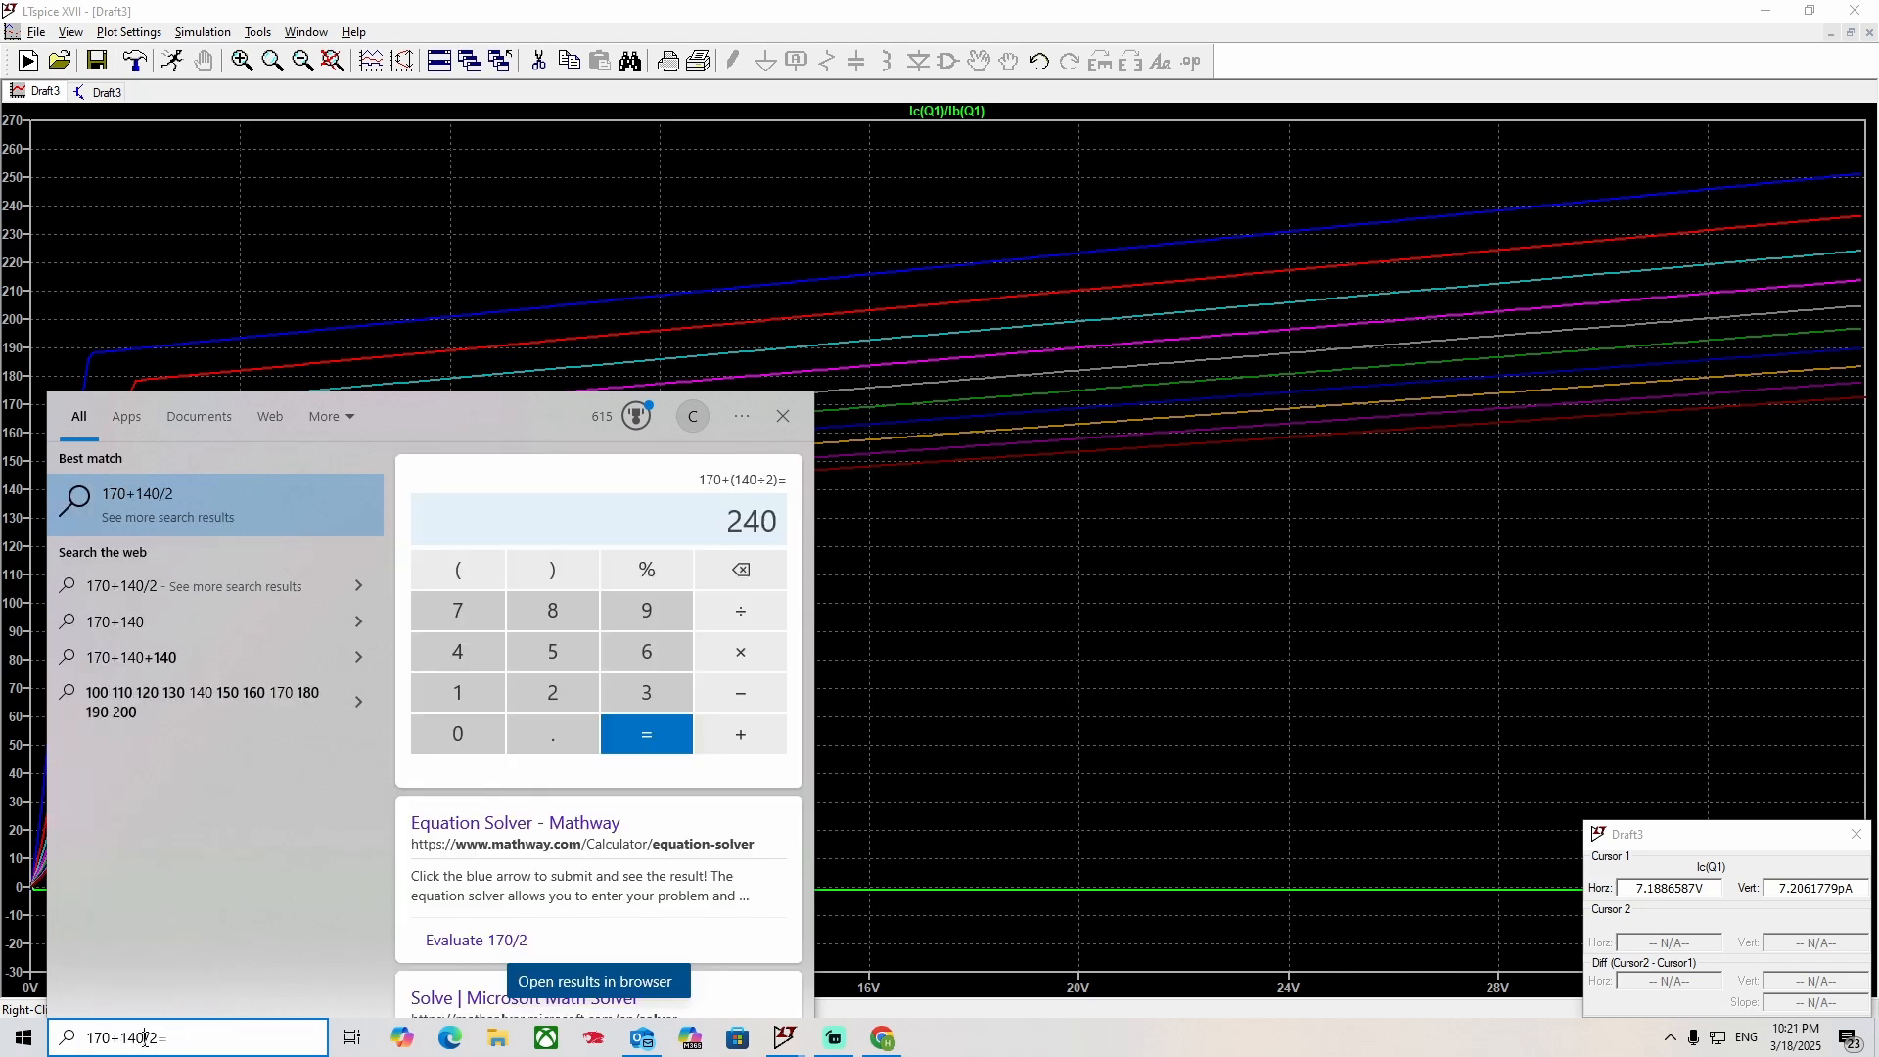
text())
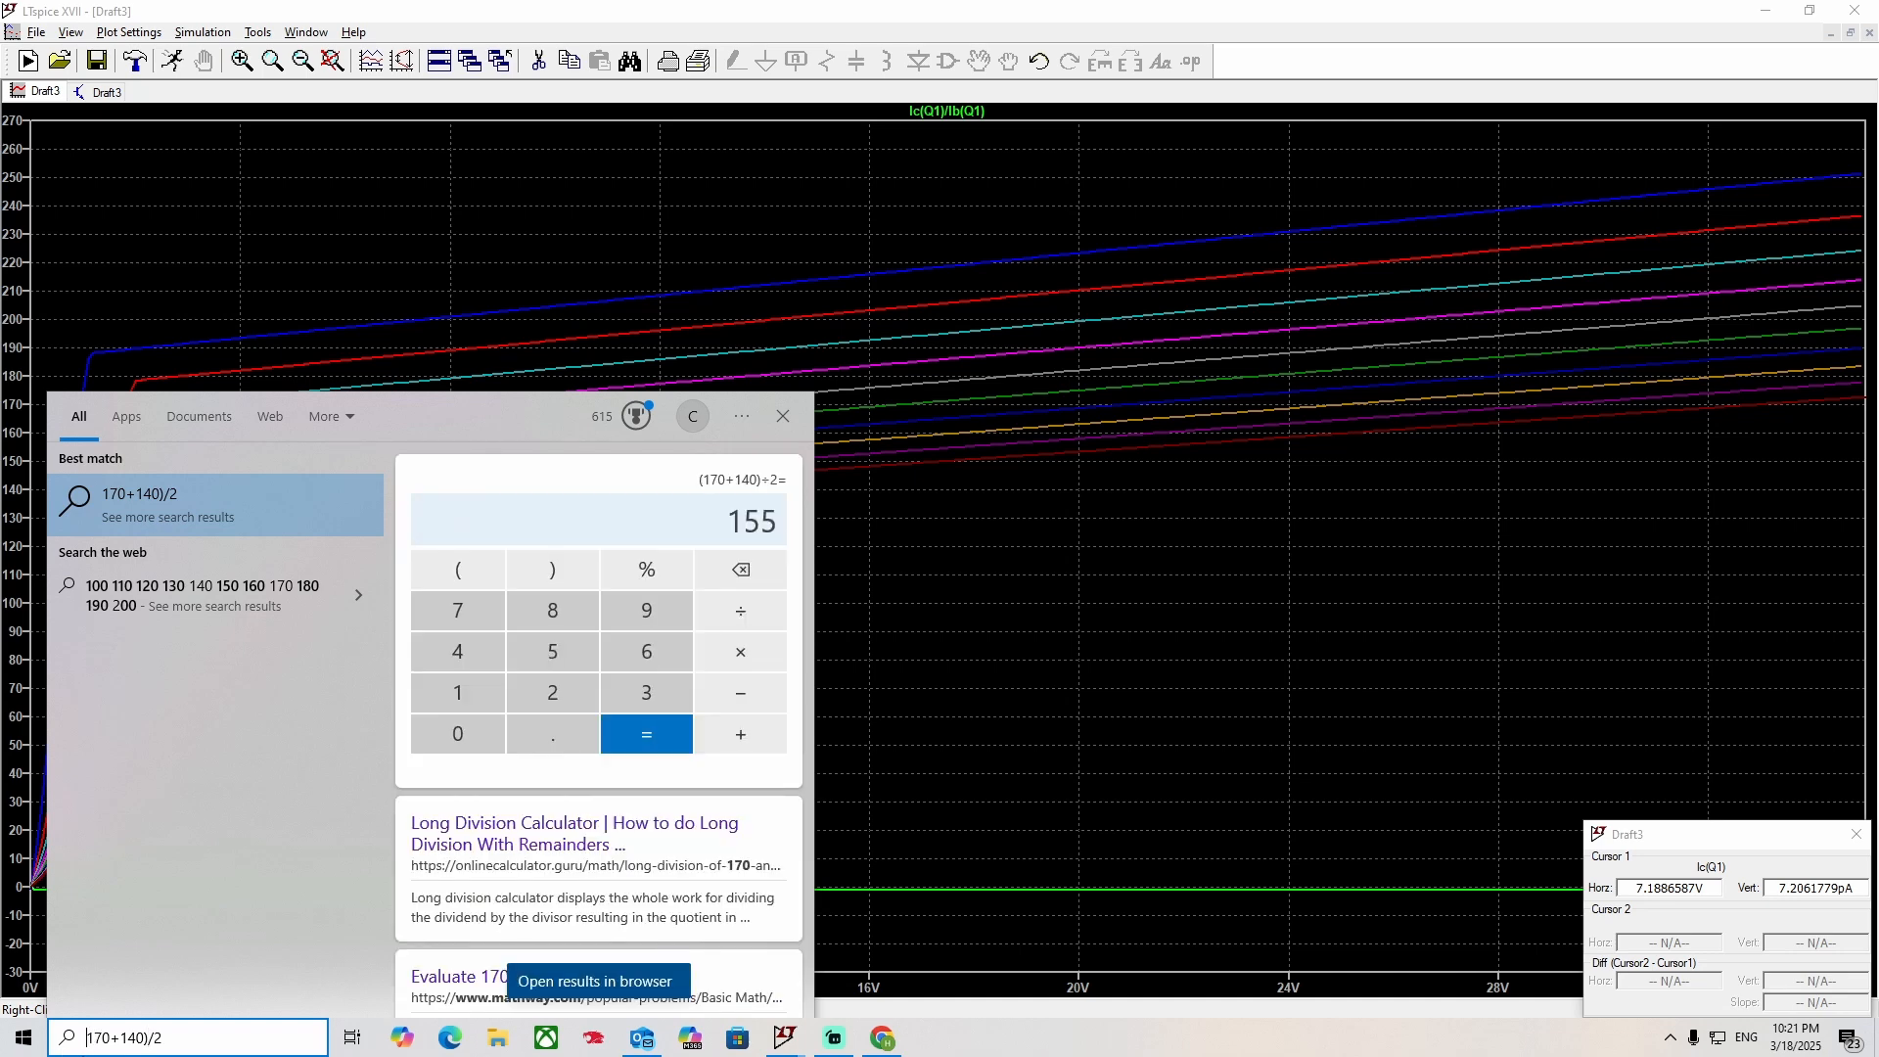
text(()
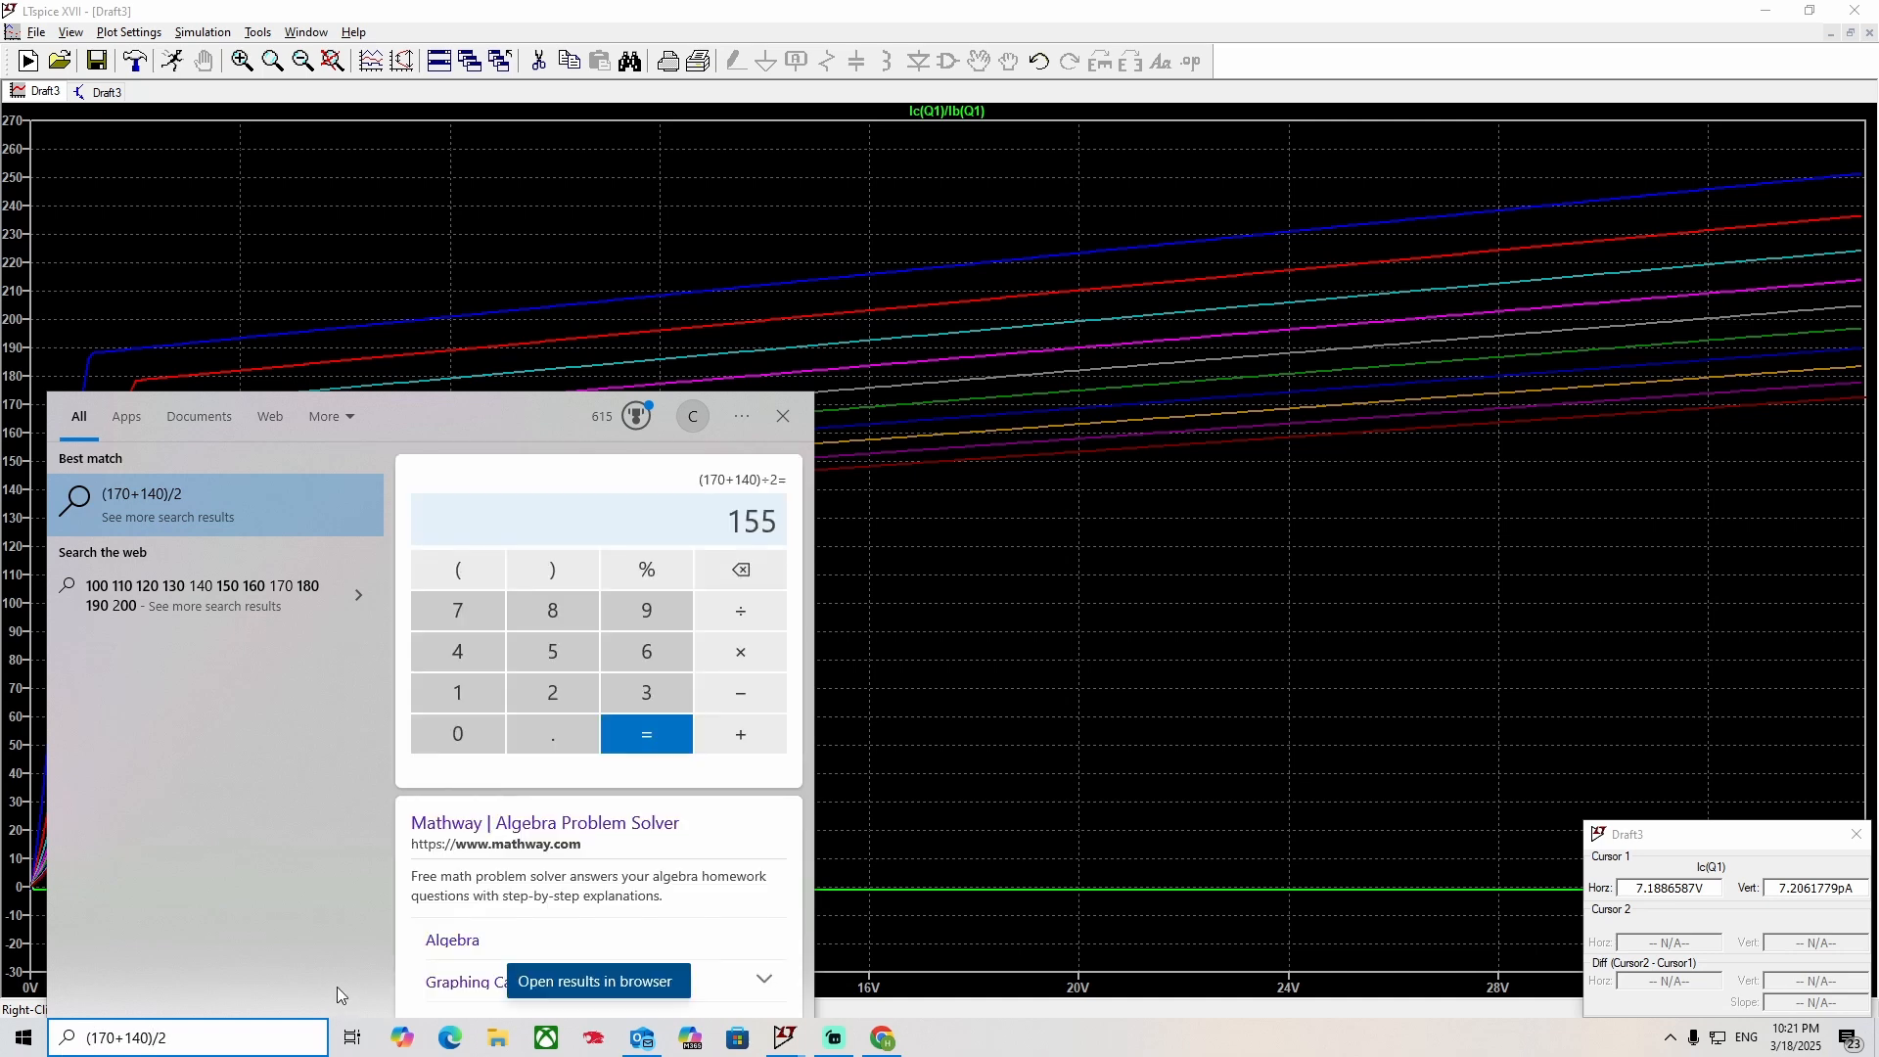
click(881, 475)
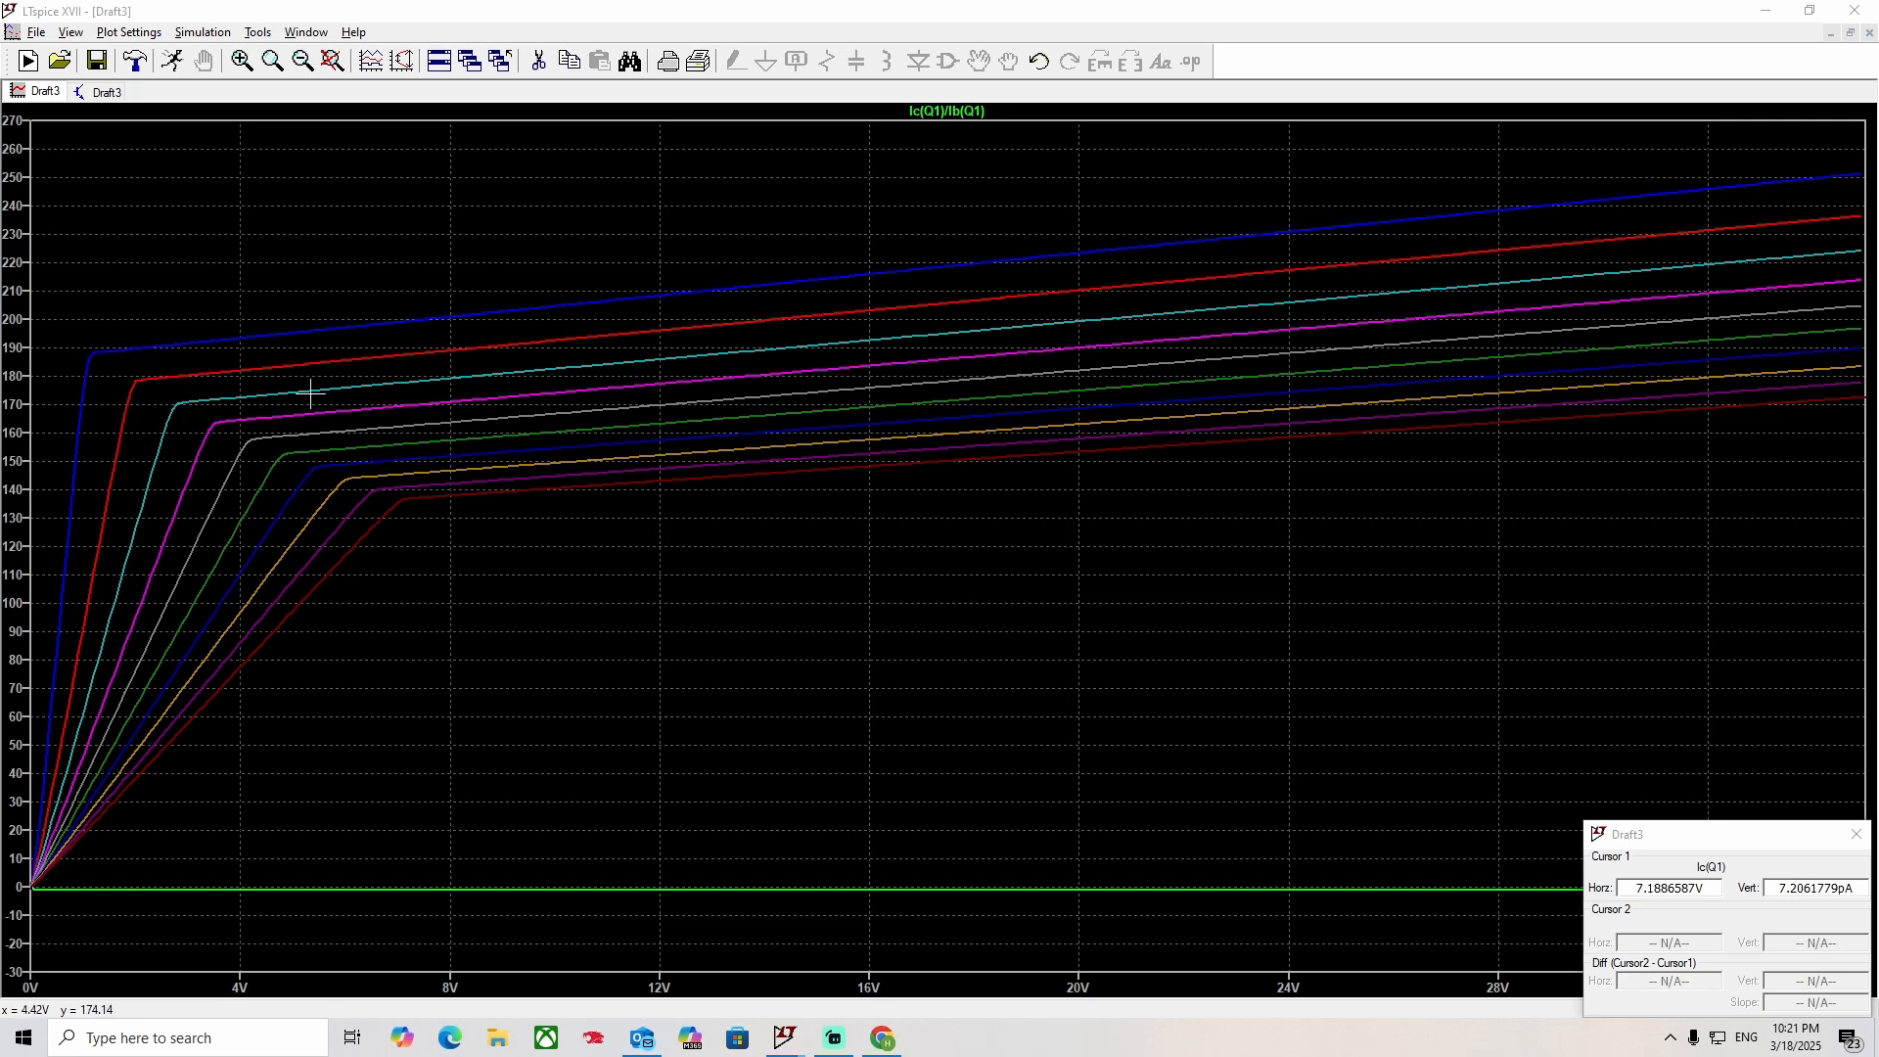
Close the cursor read-out, rerun the sweep and arrange the plot window above the schematic window.
click(1856, 834)
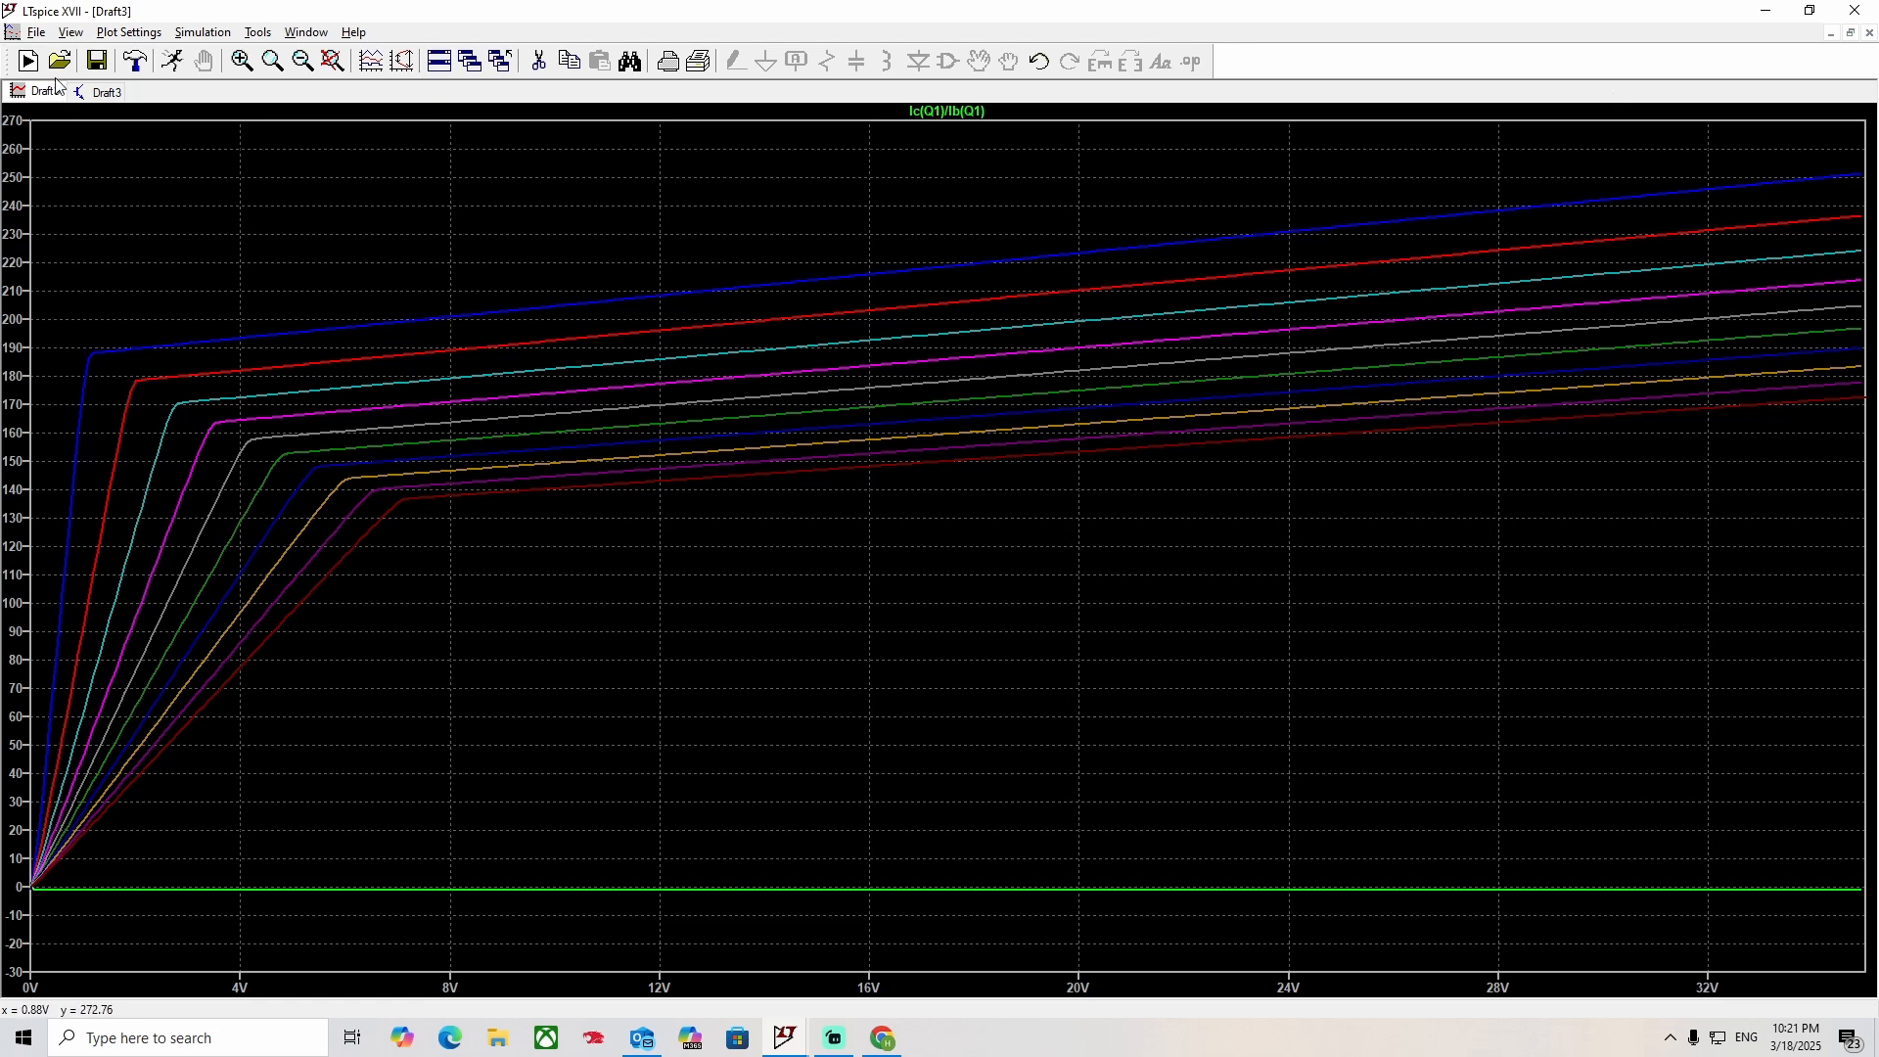
click(88, 91)
click(173, 60)
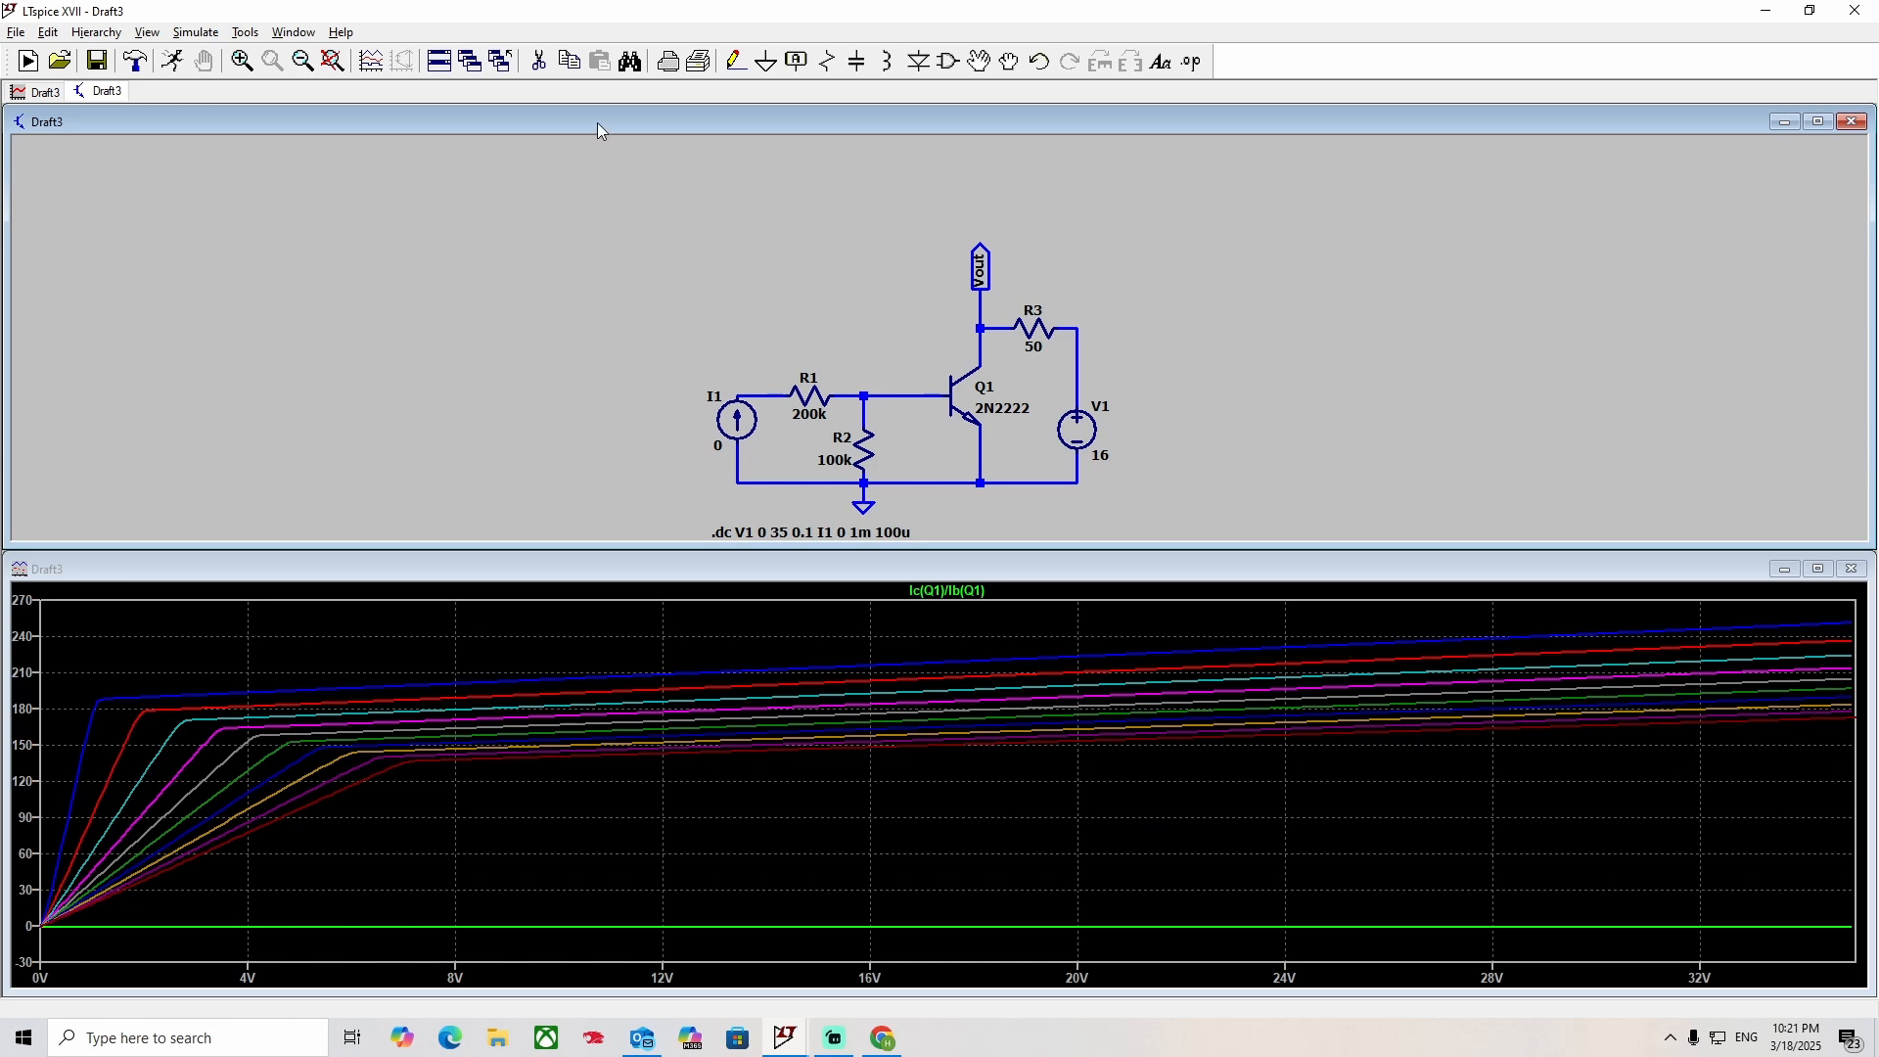
drag(592, 121, 566, 748)
drag(544, 572, 546, 110)
drag(696, 739, 725, 563)
click(173, 62)
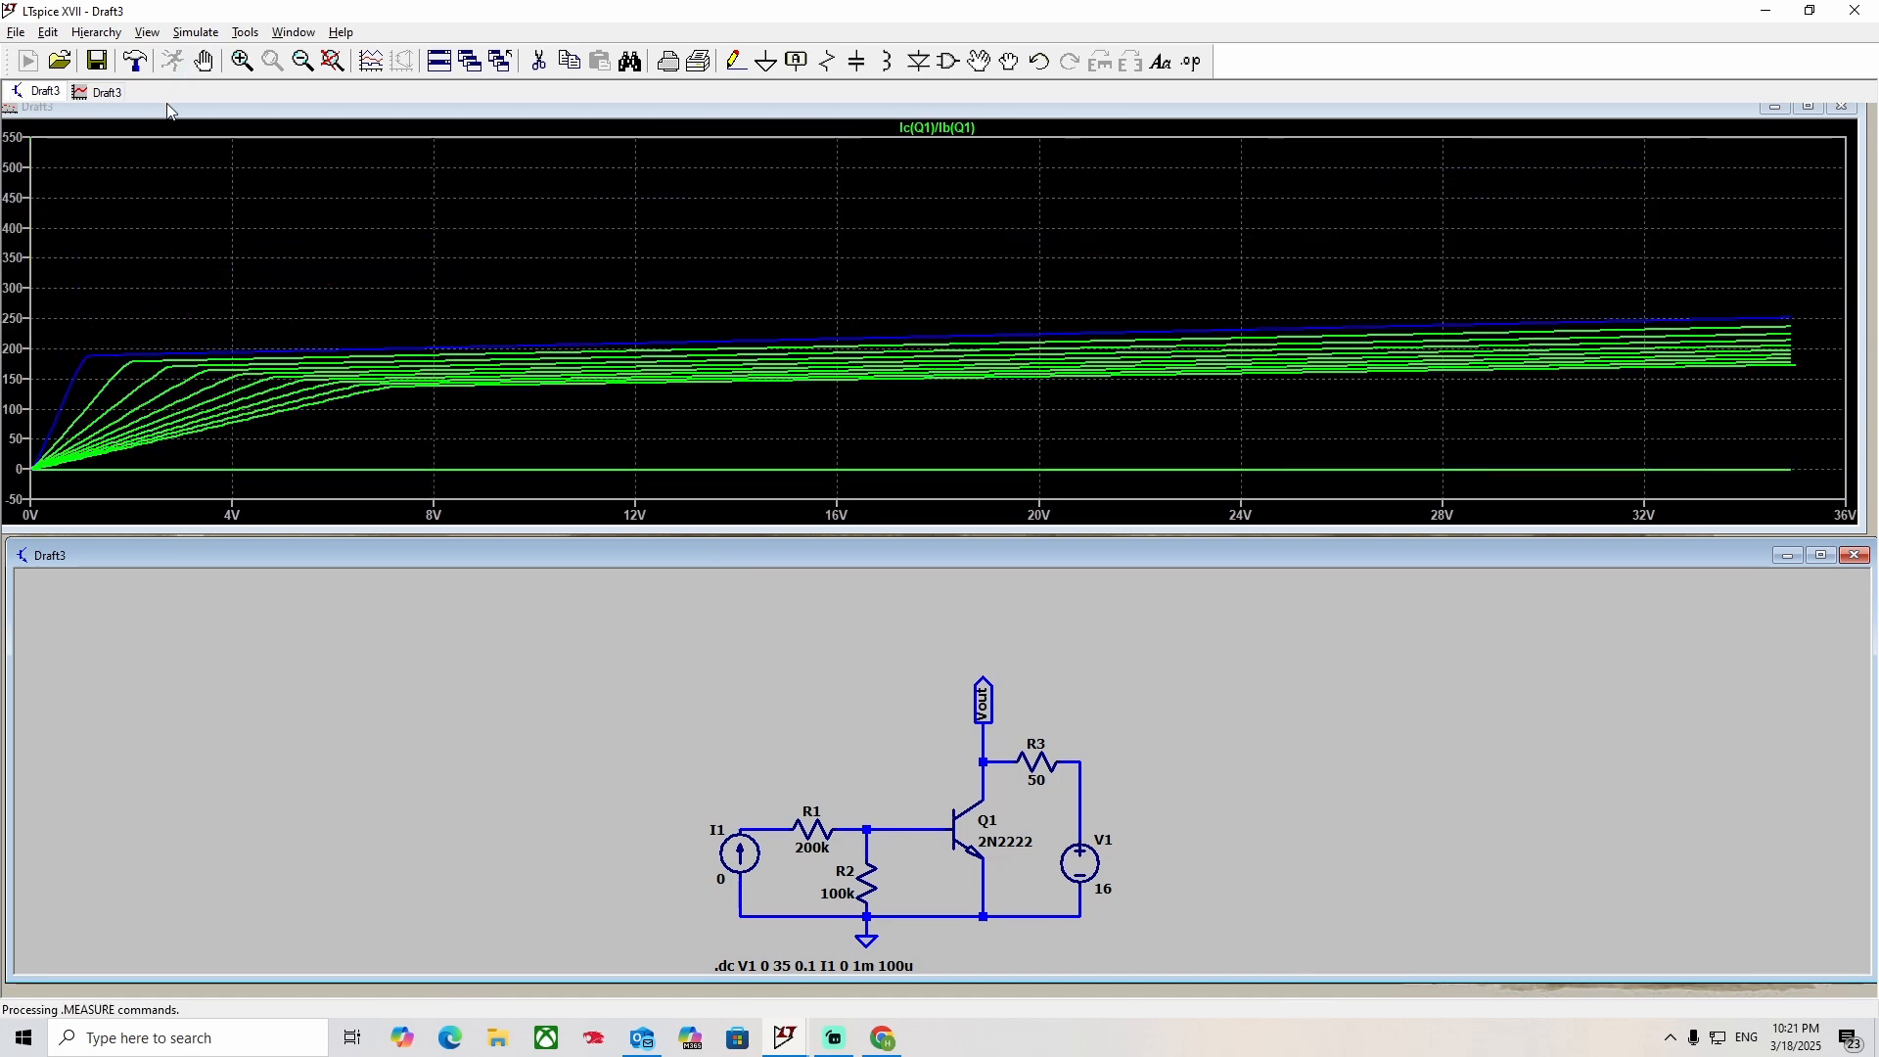
Compare Q1's collector-current and base-current curves from the schematic, leaving only the collector current Ic(Q1) plotted.
click(974, 820)
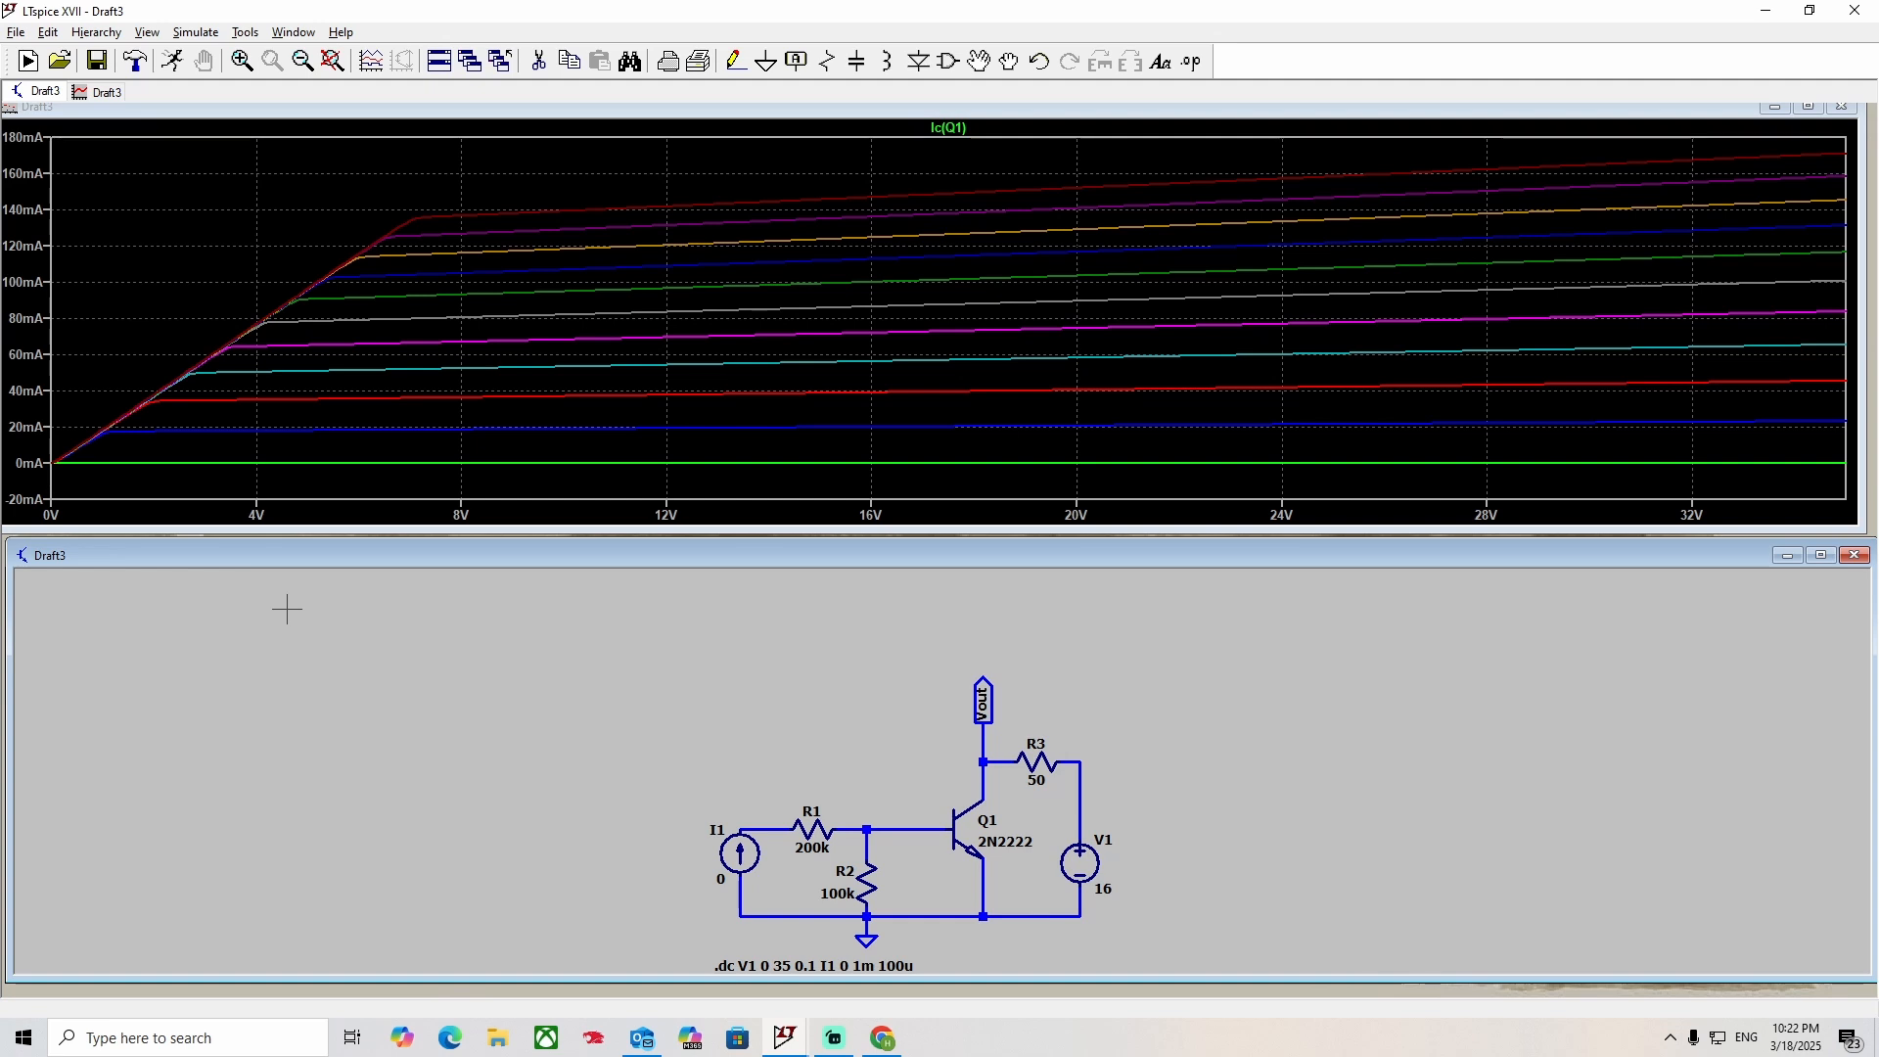
click(901, 842)
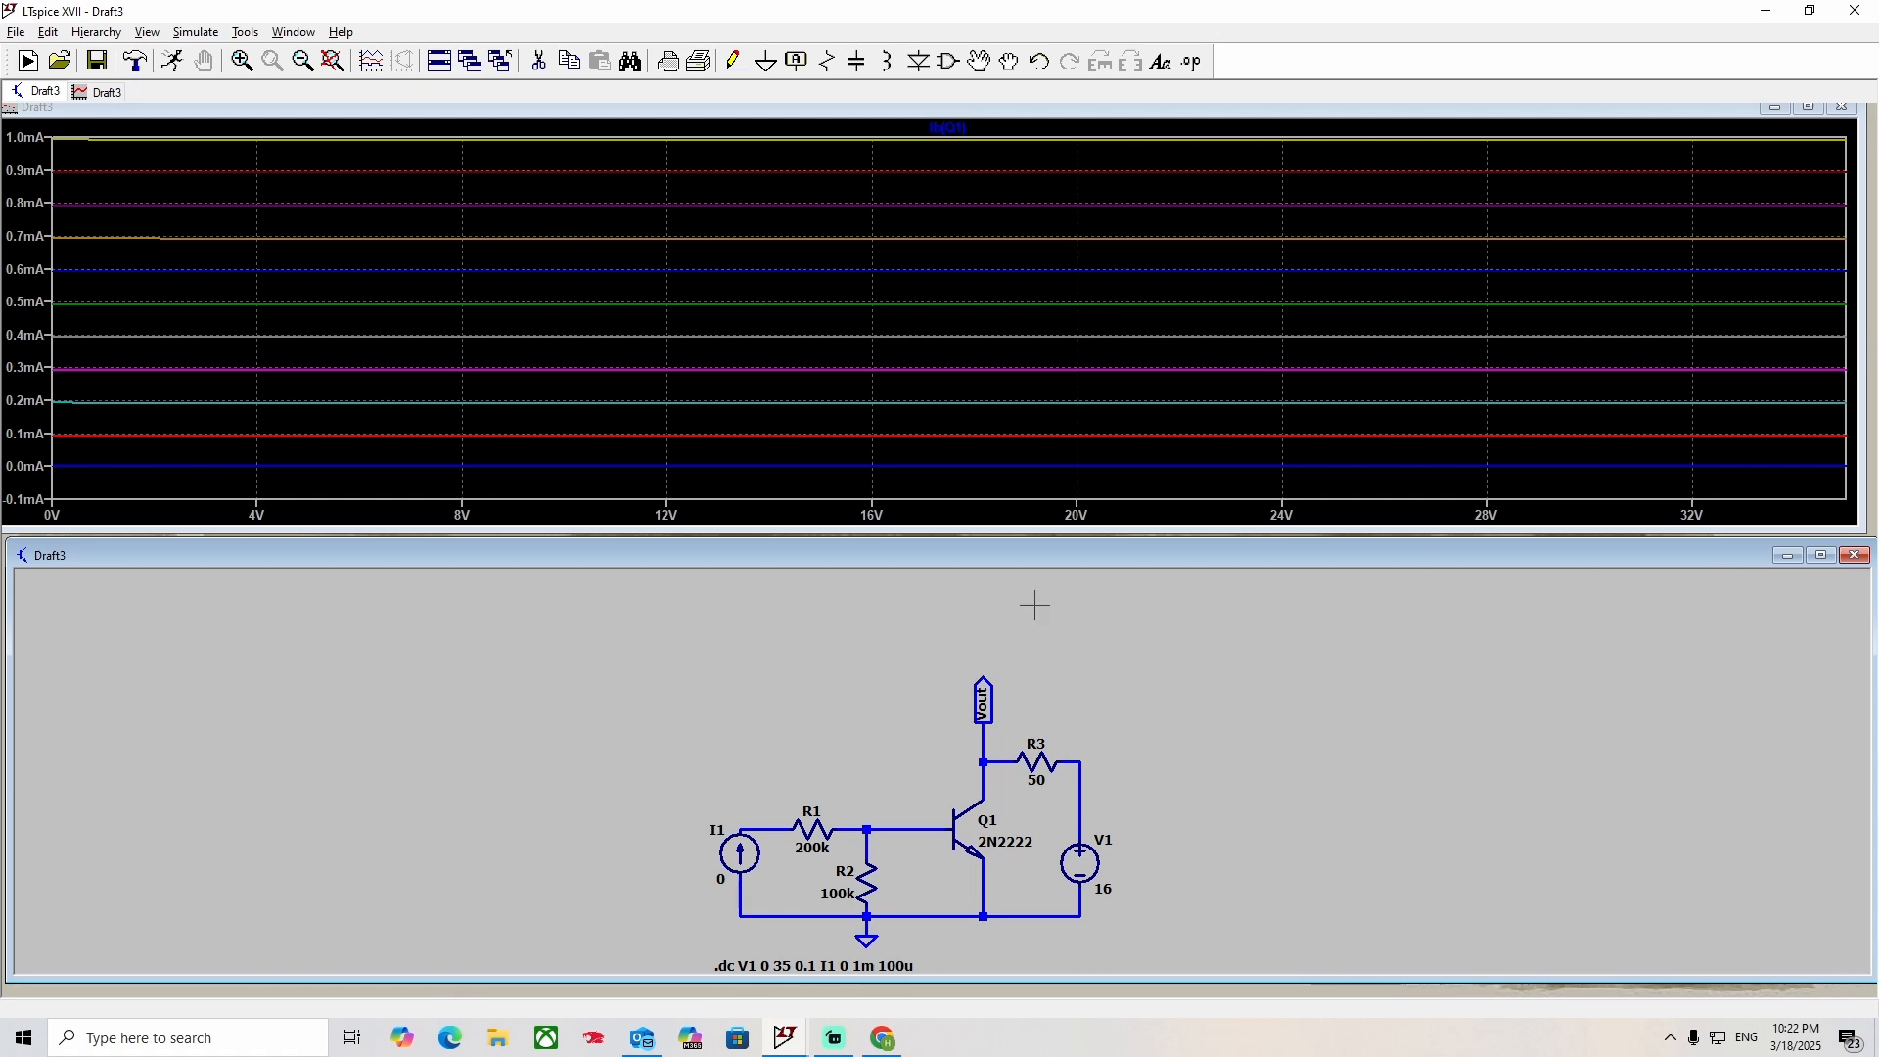
double_click(971, 810)
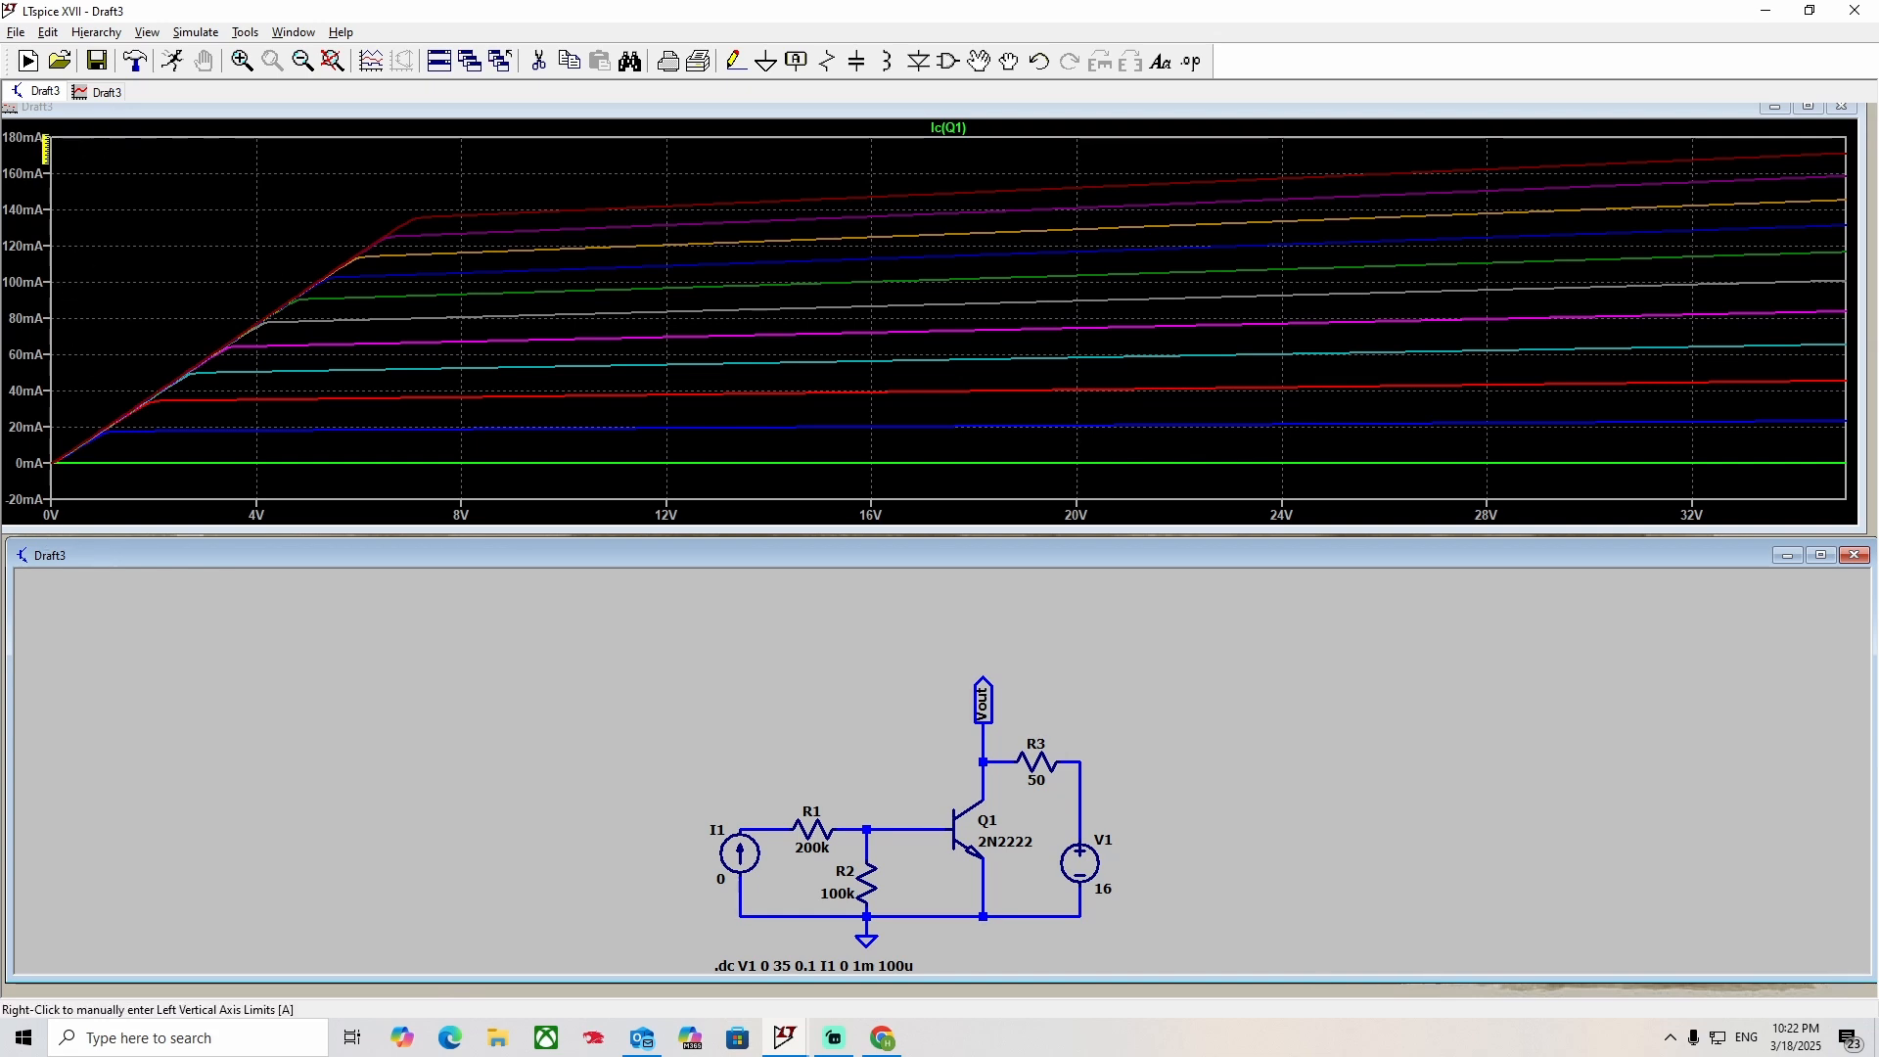
Limit the collector-current plot's horizontal range to 0–16 V and make its vertical axis logarithmic.
drag(56, 148, 693, 501)
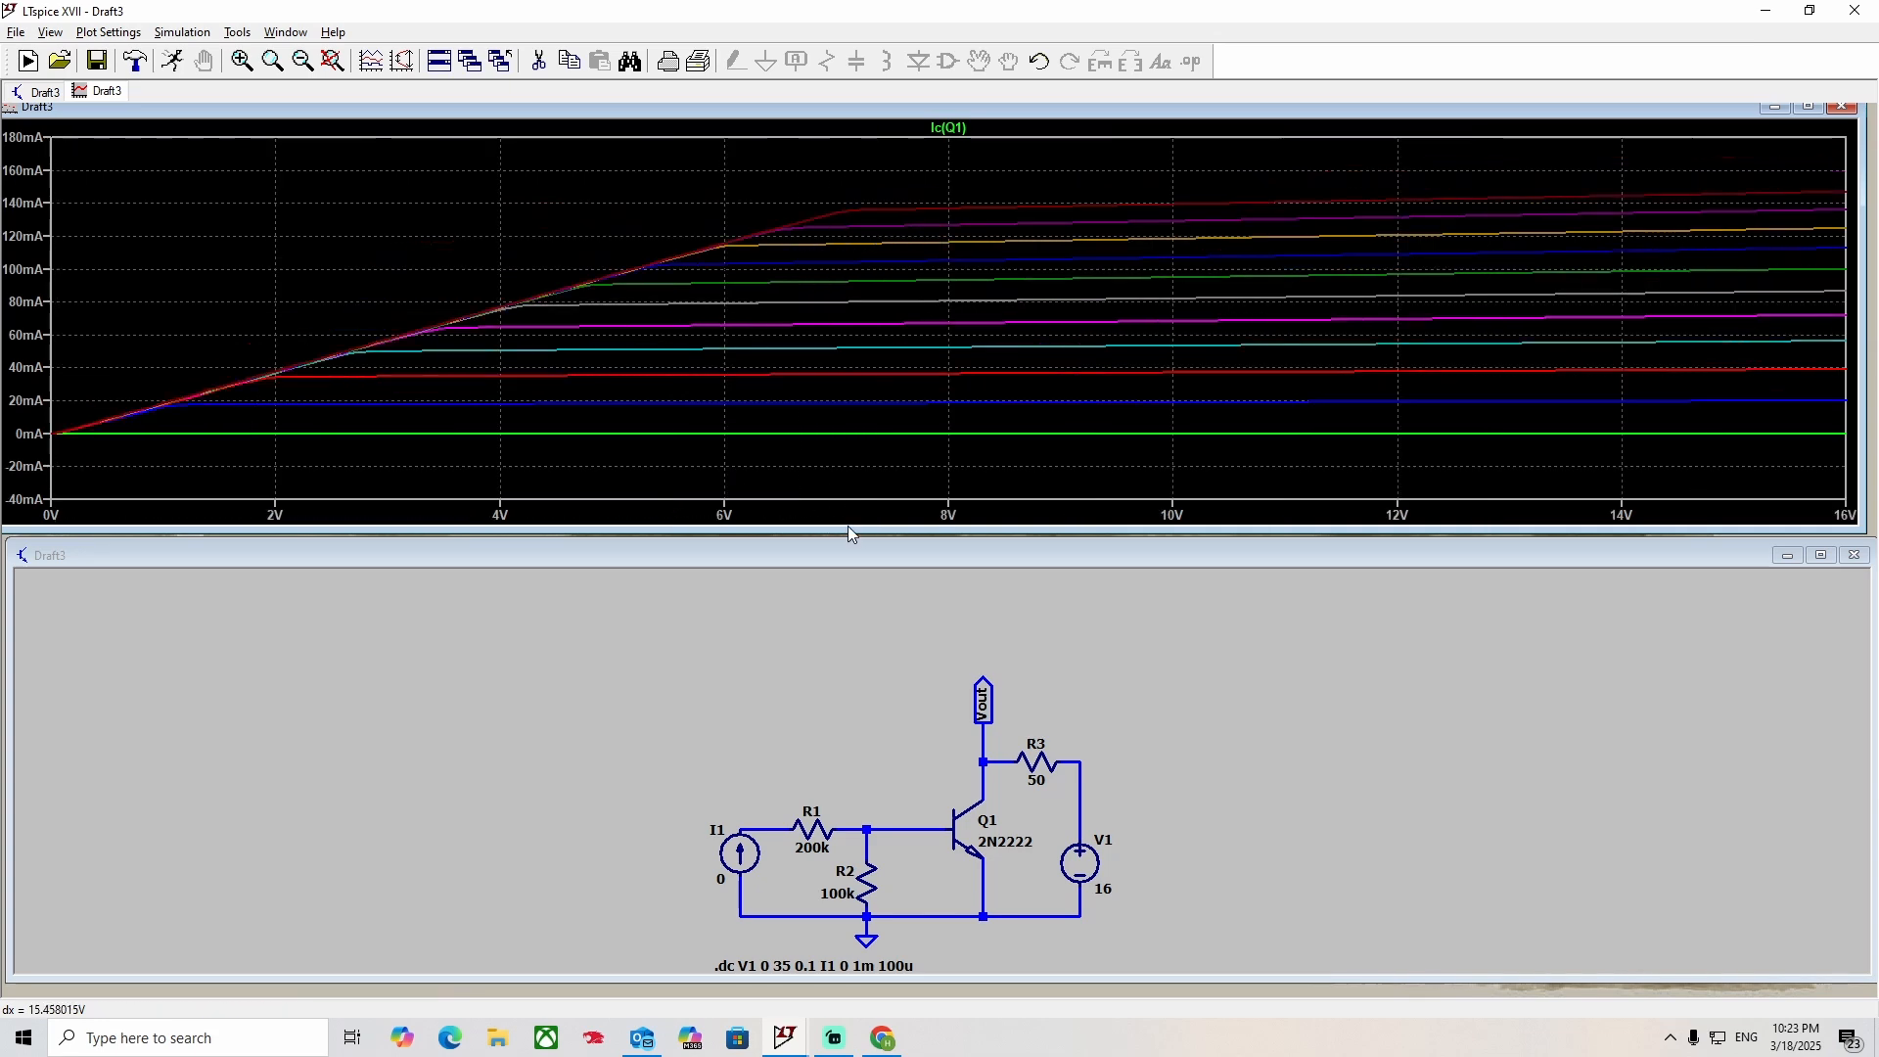
right_click(13, 324)
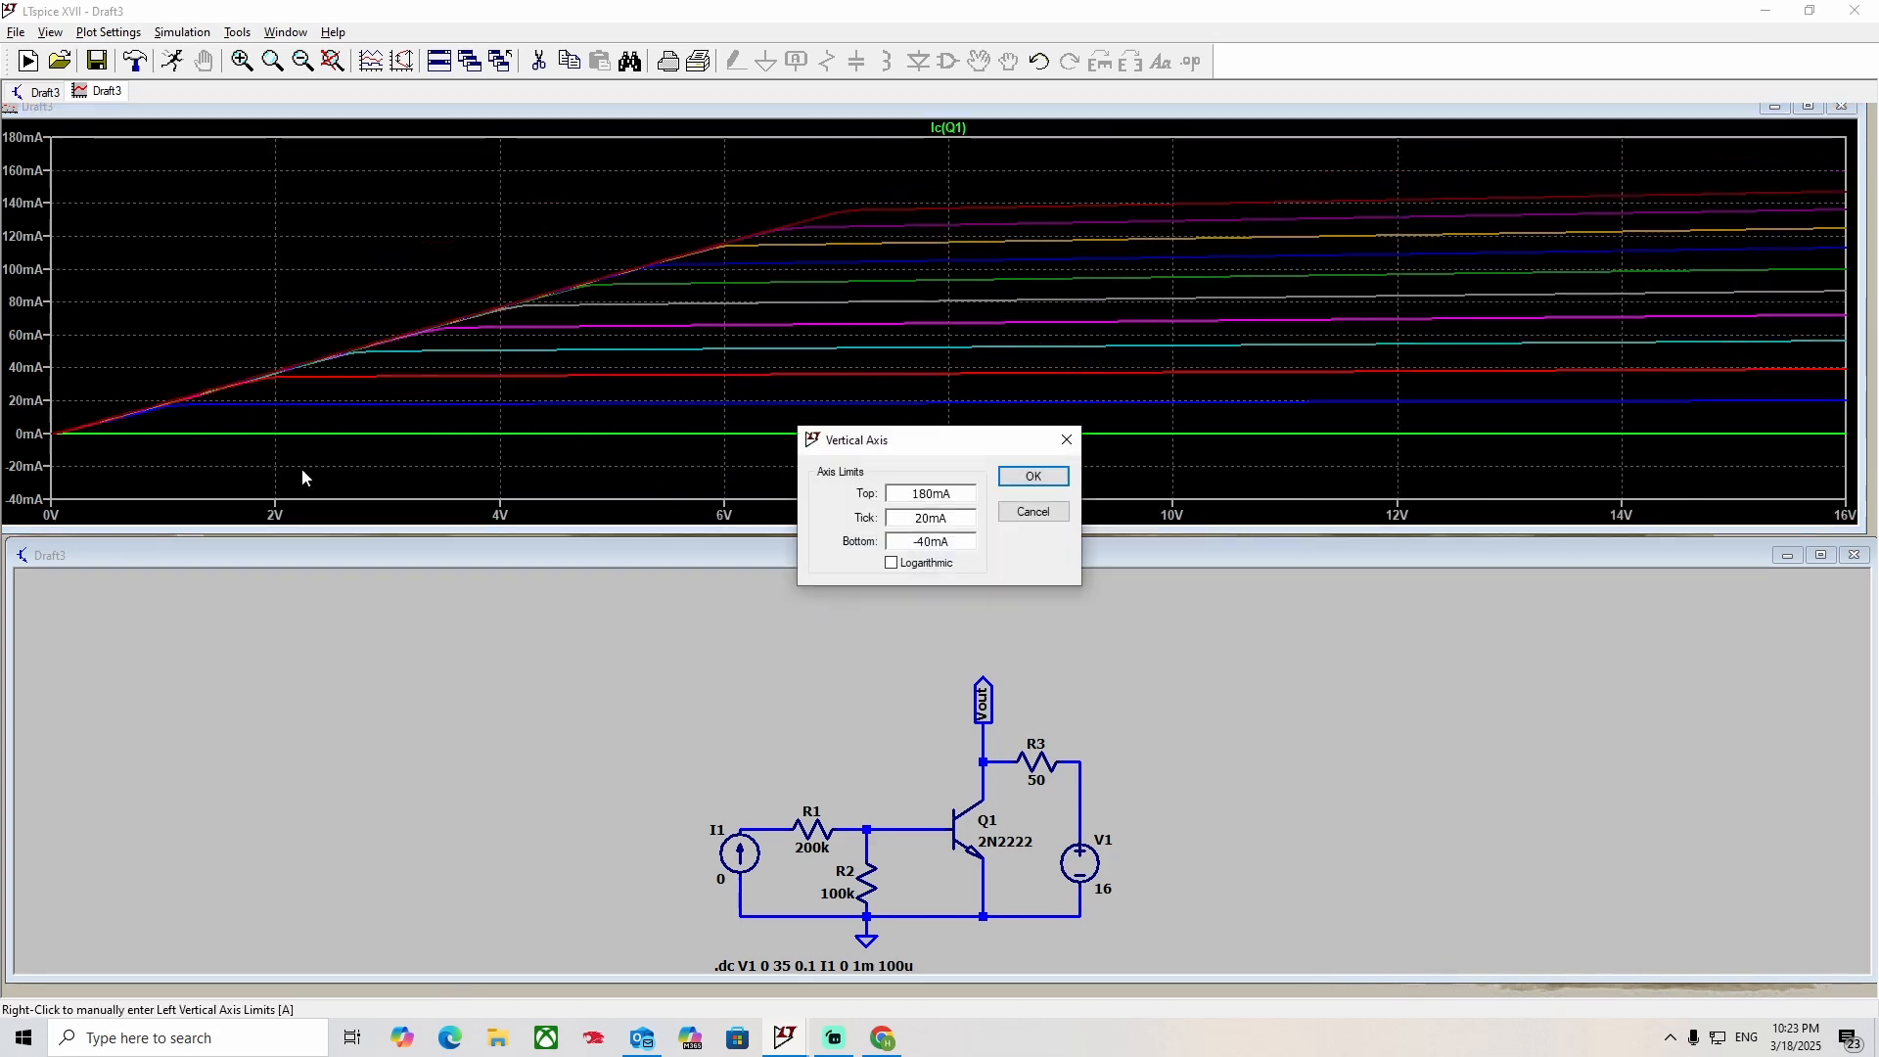
click(1014, 482)
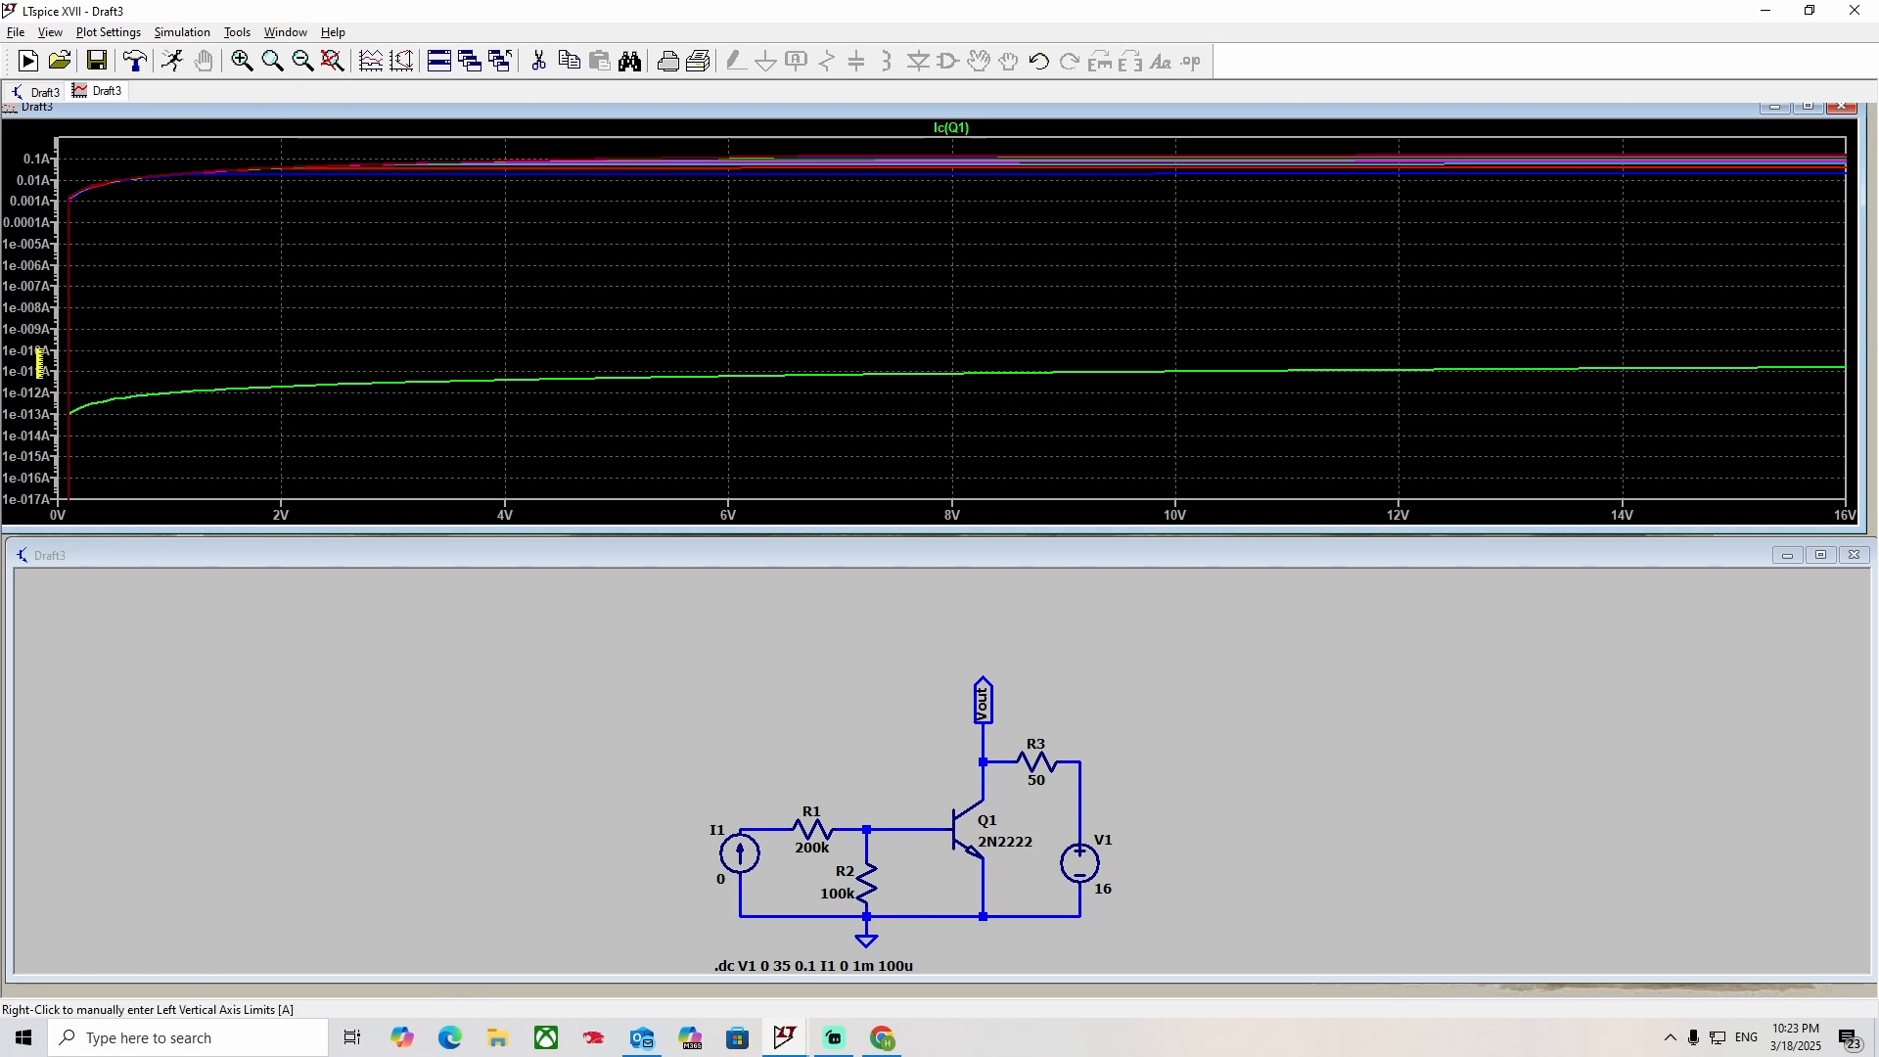
Return the collector-current plot's vertical axis to a linear scale and restore the full plot range.
right_click(65, 398)
click(902, 569)
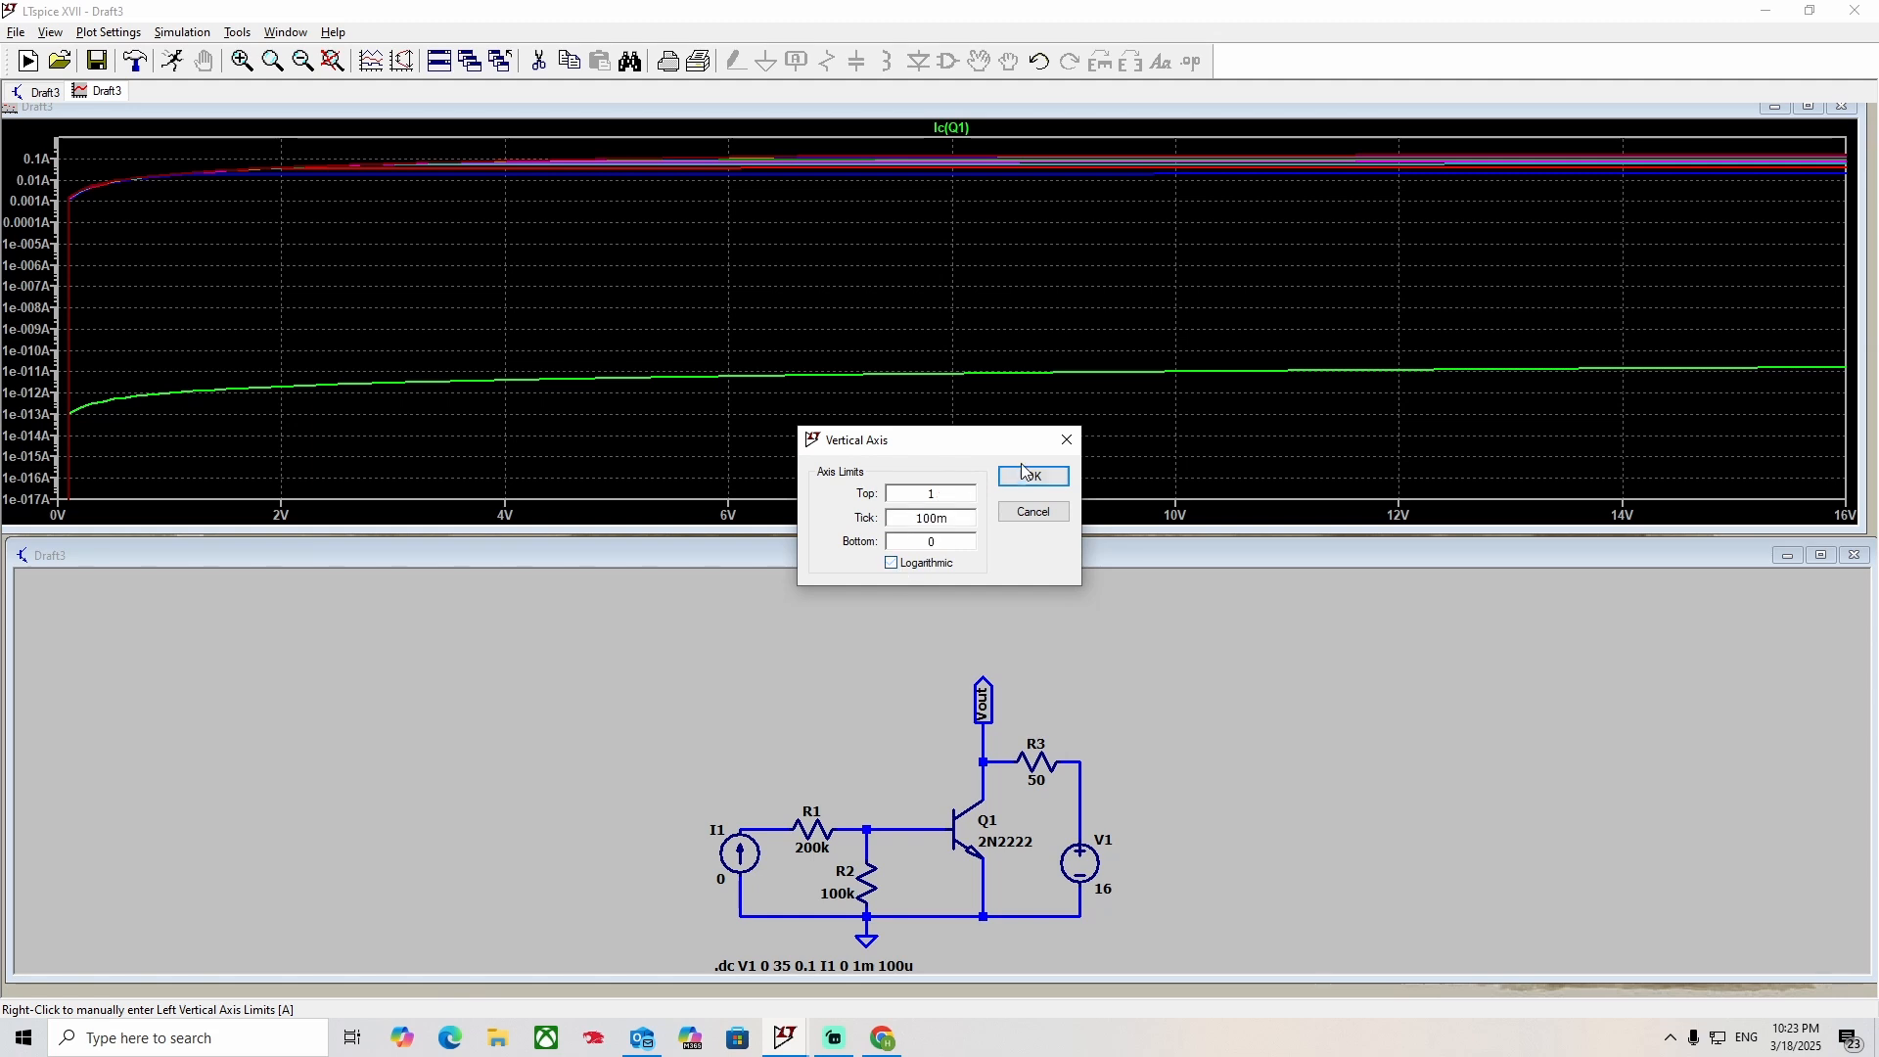
click(1030, 475)
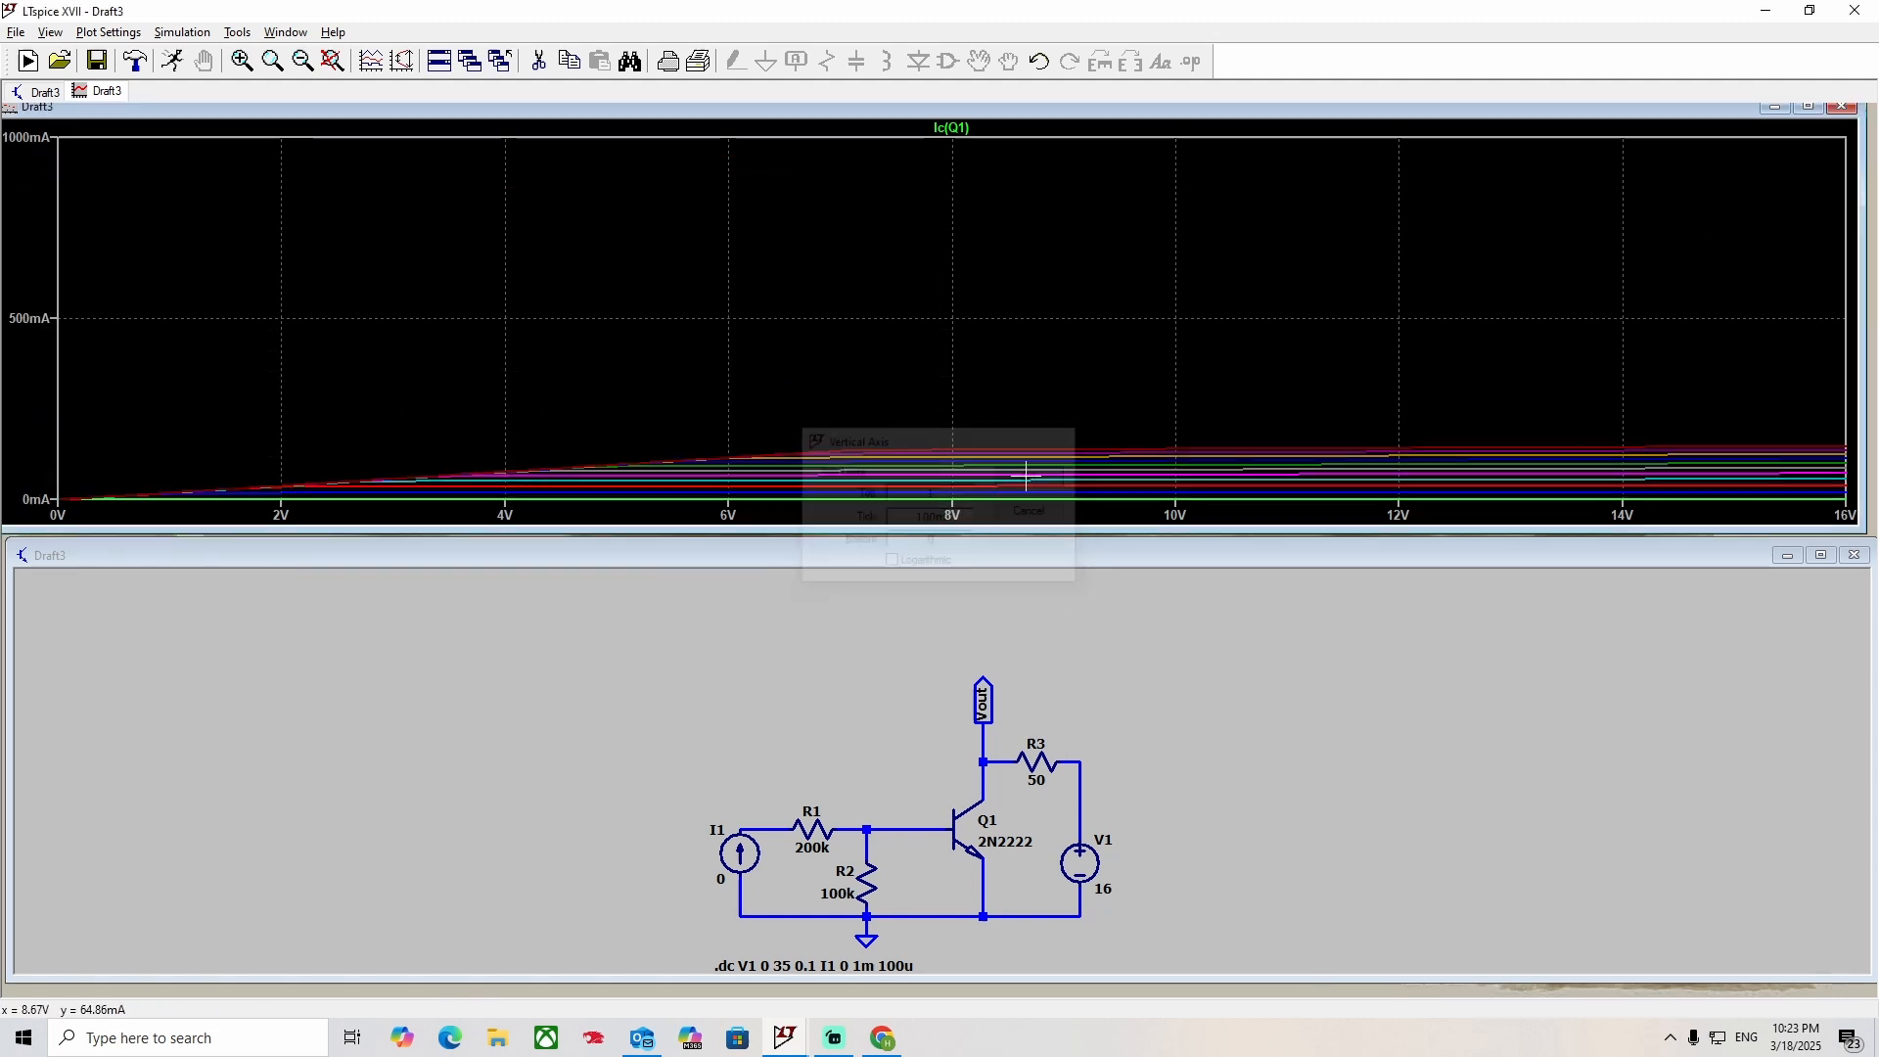
click(333, 60)
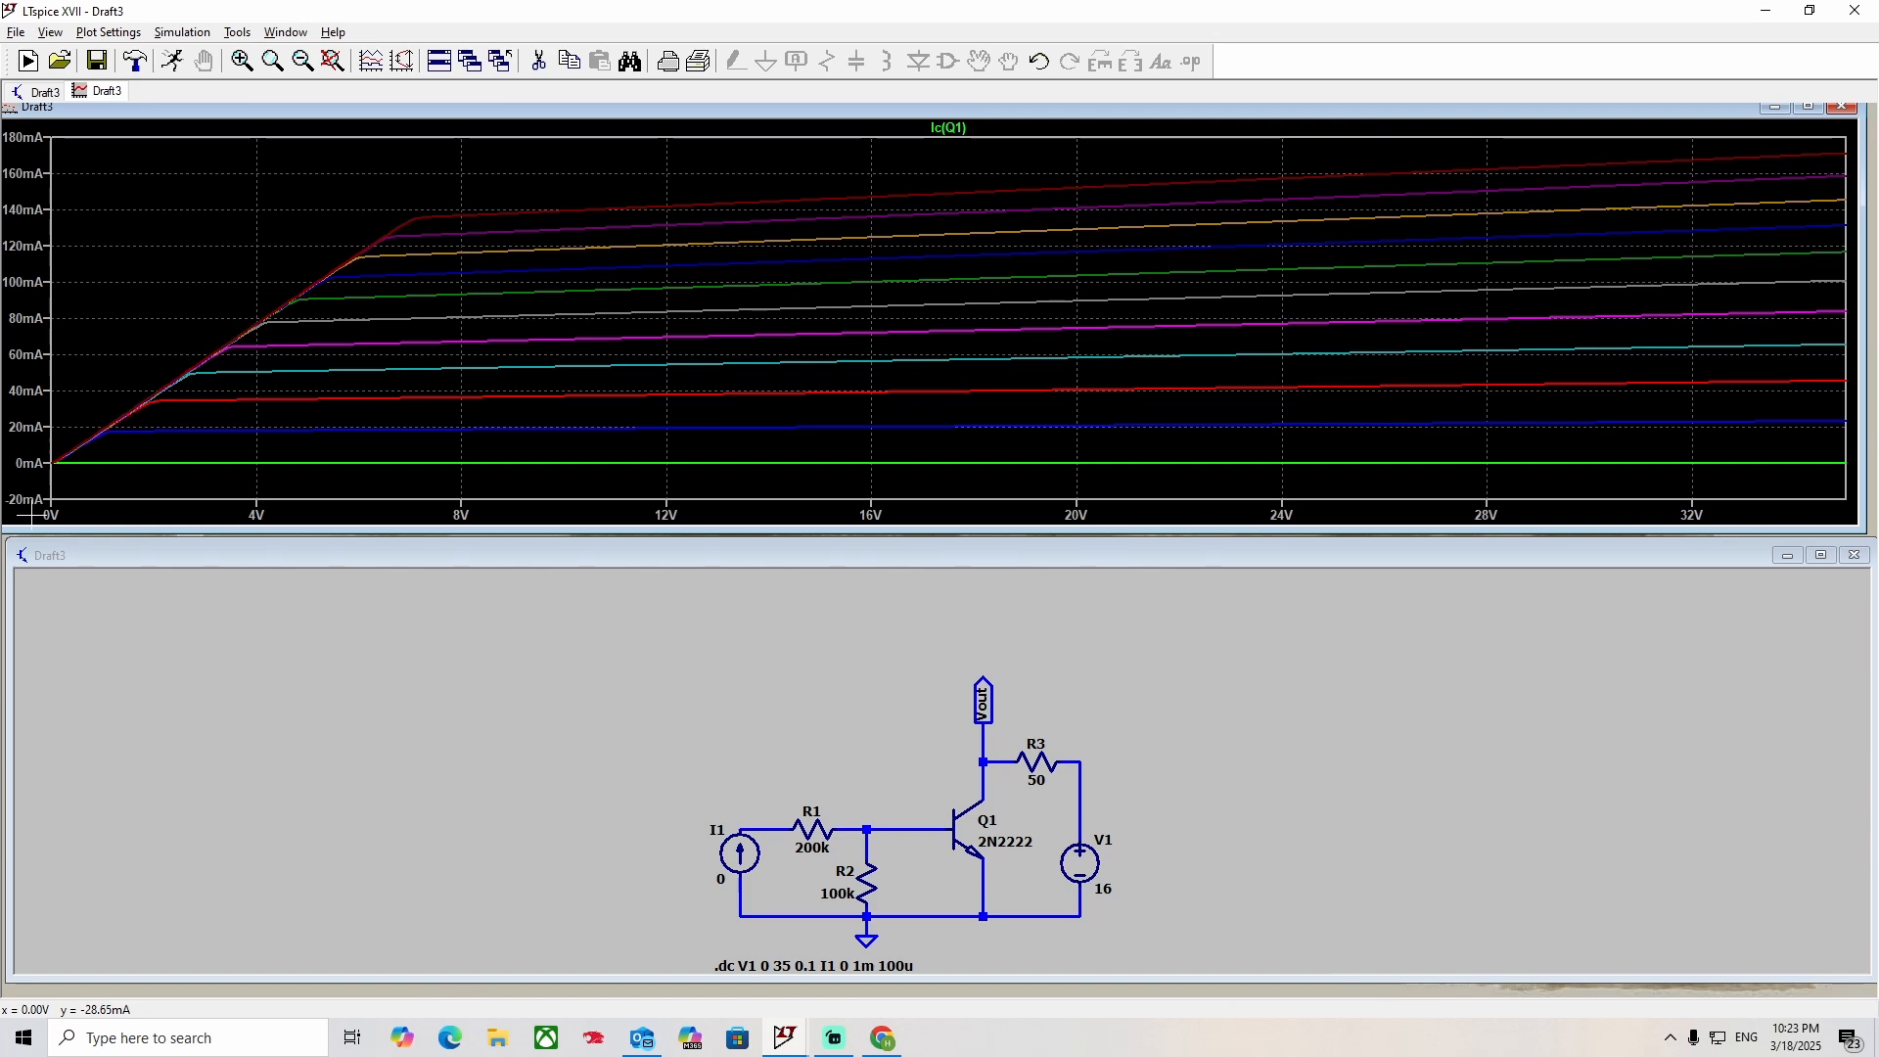
Plot the Vout node voltage on its own, and close the plot window to show the schematic maximized and fitted to the window.
click(987, 755)
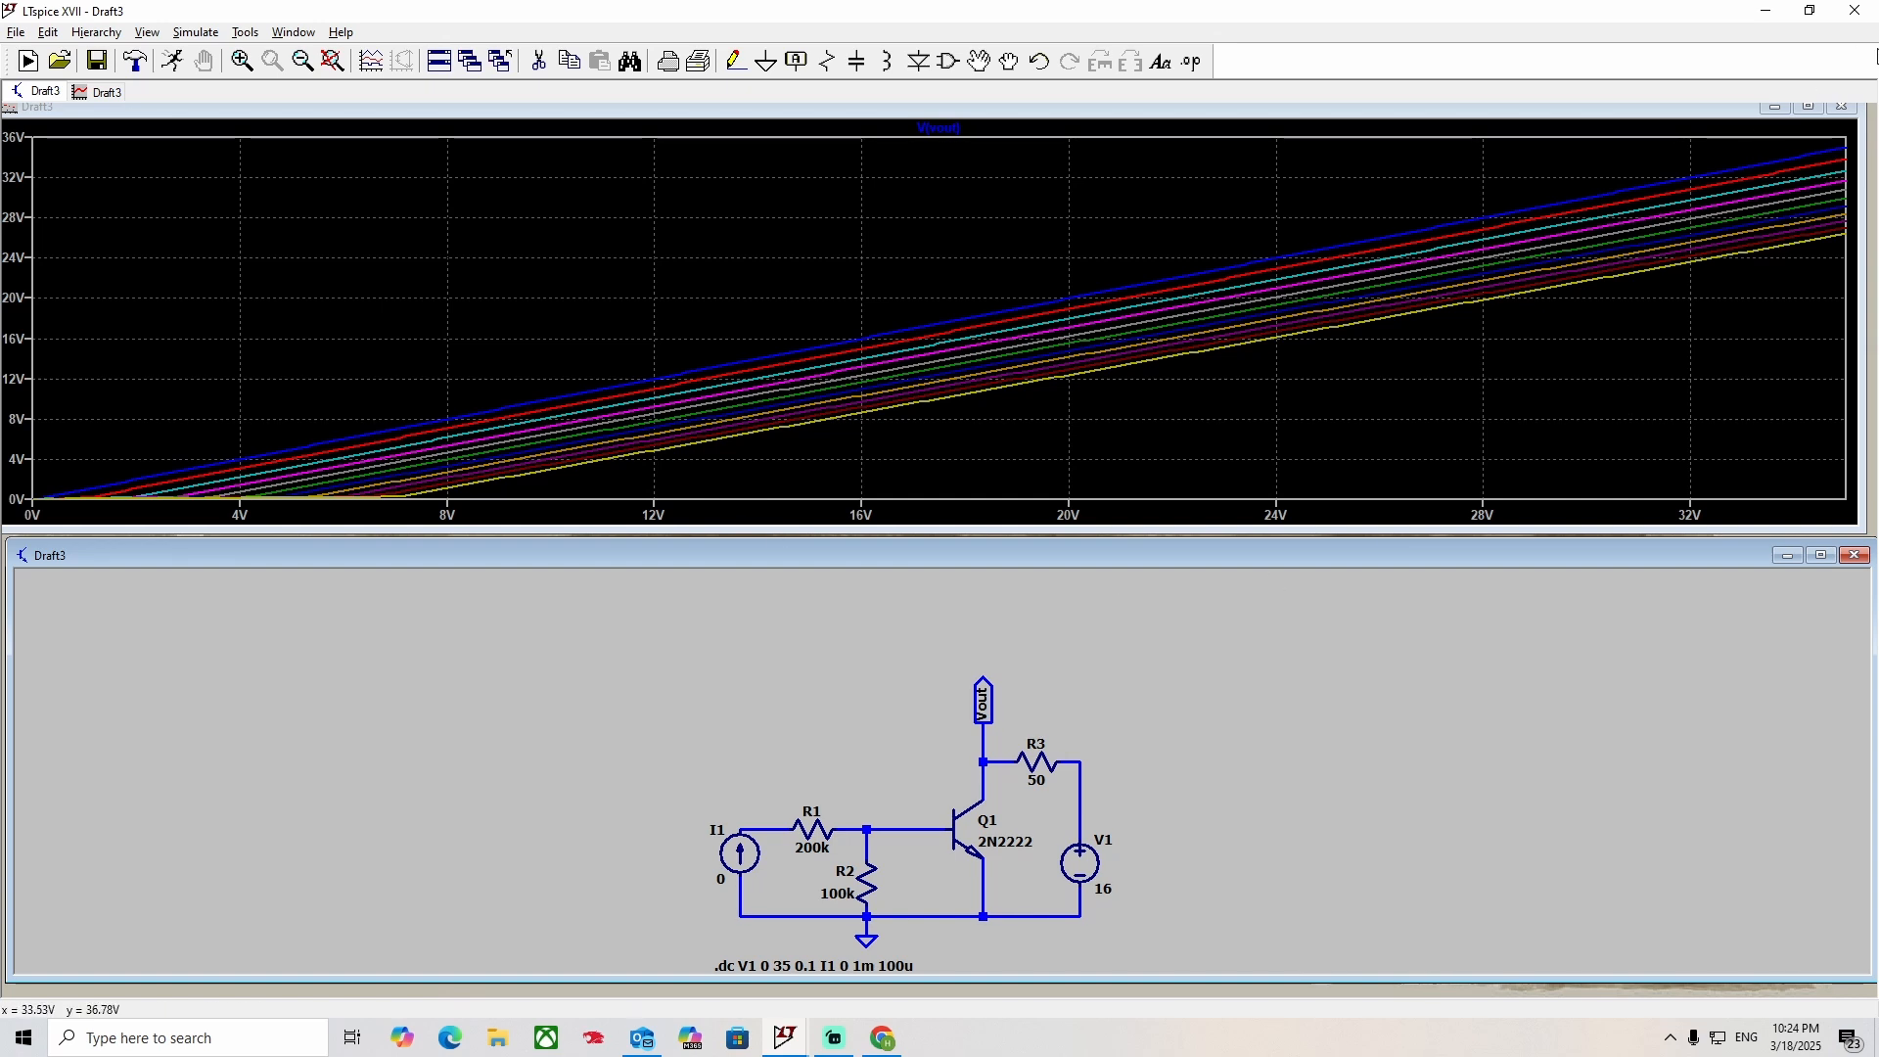
click(1844, 106)
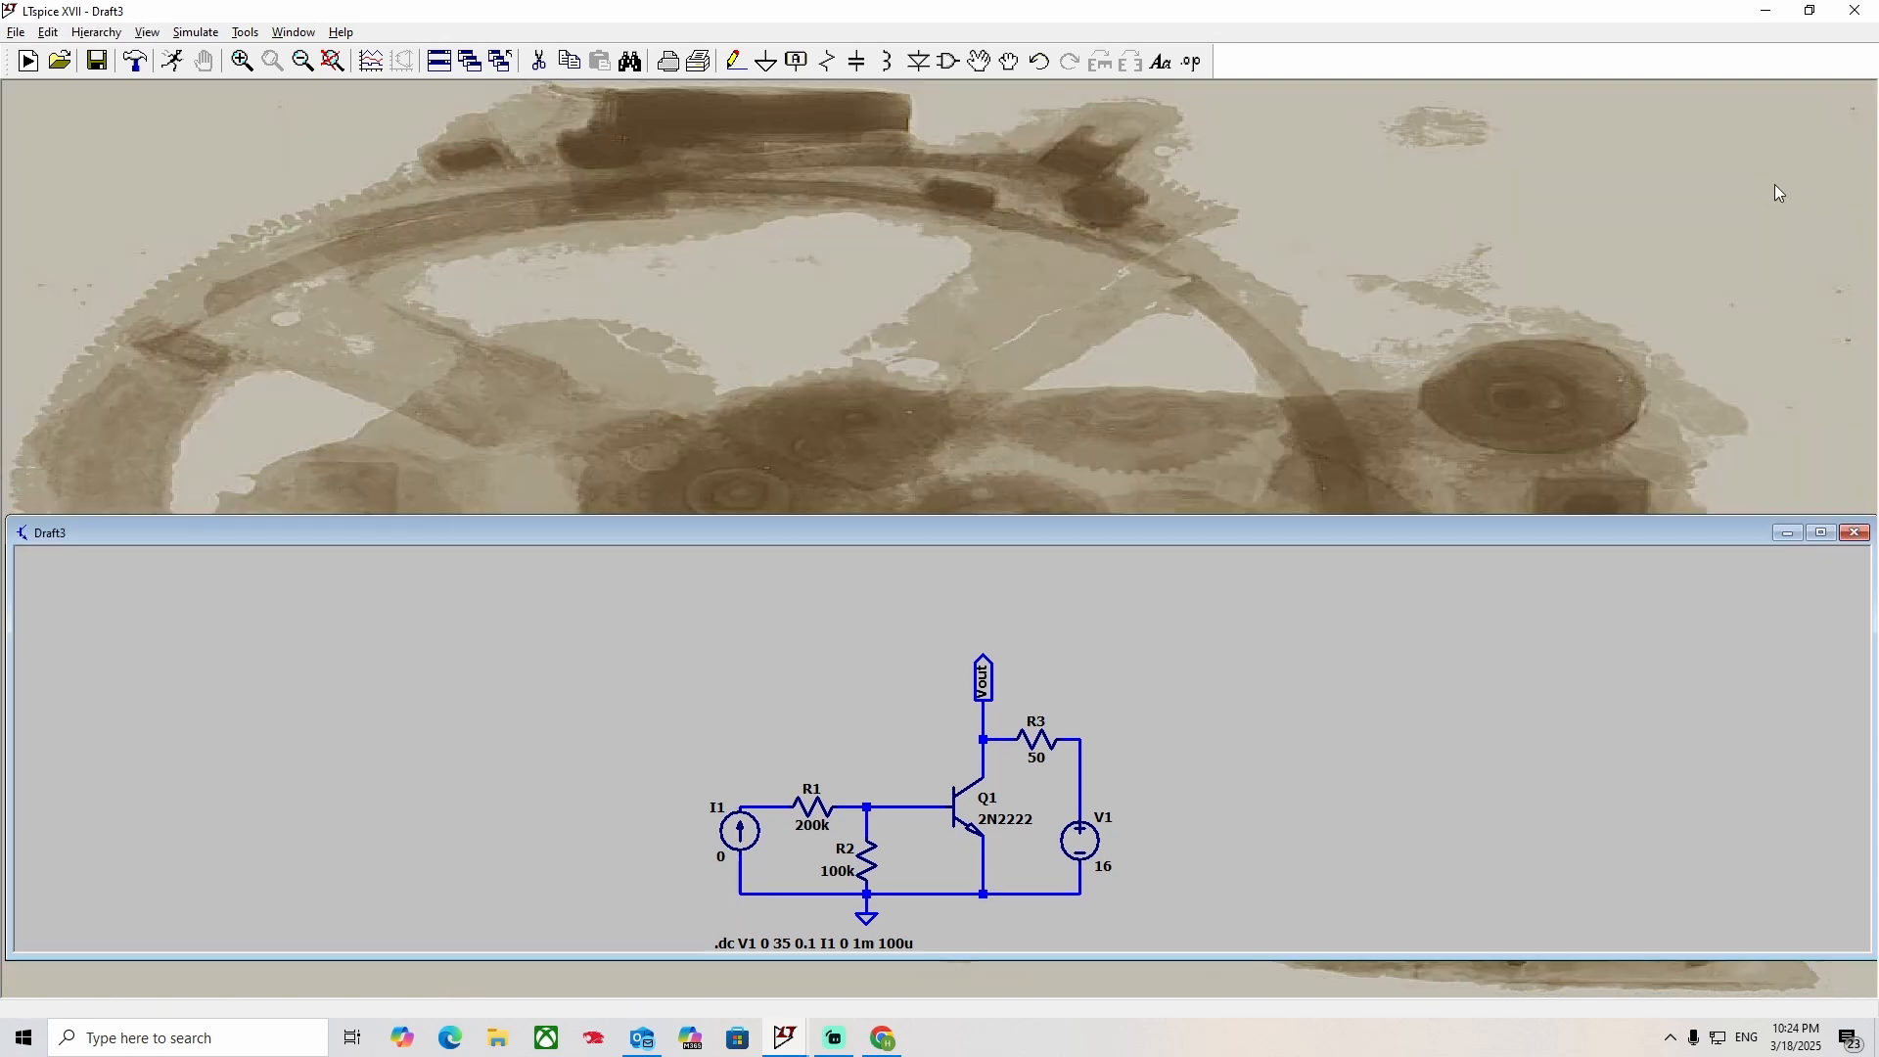
click(1823, 533)
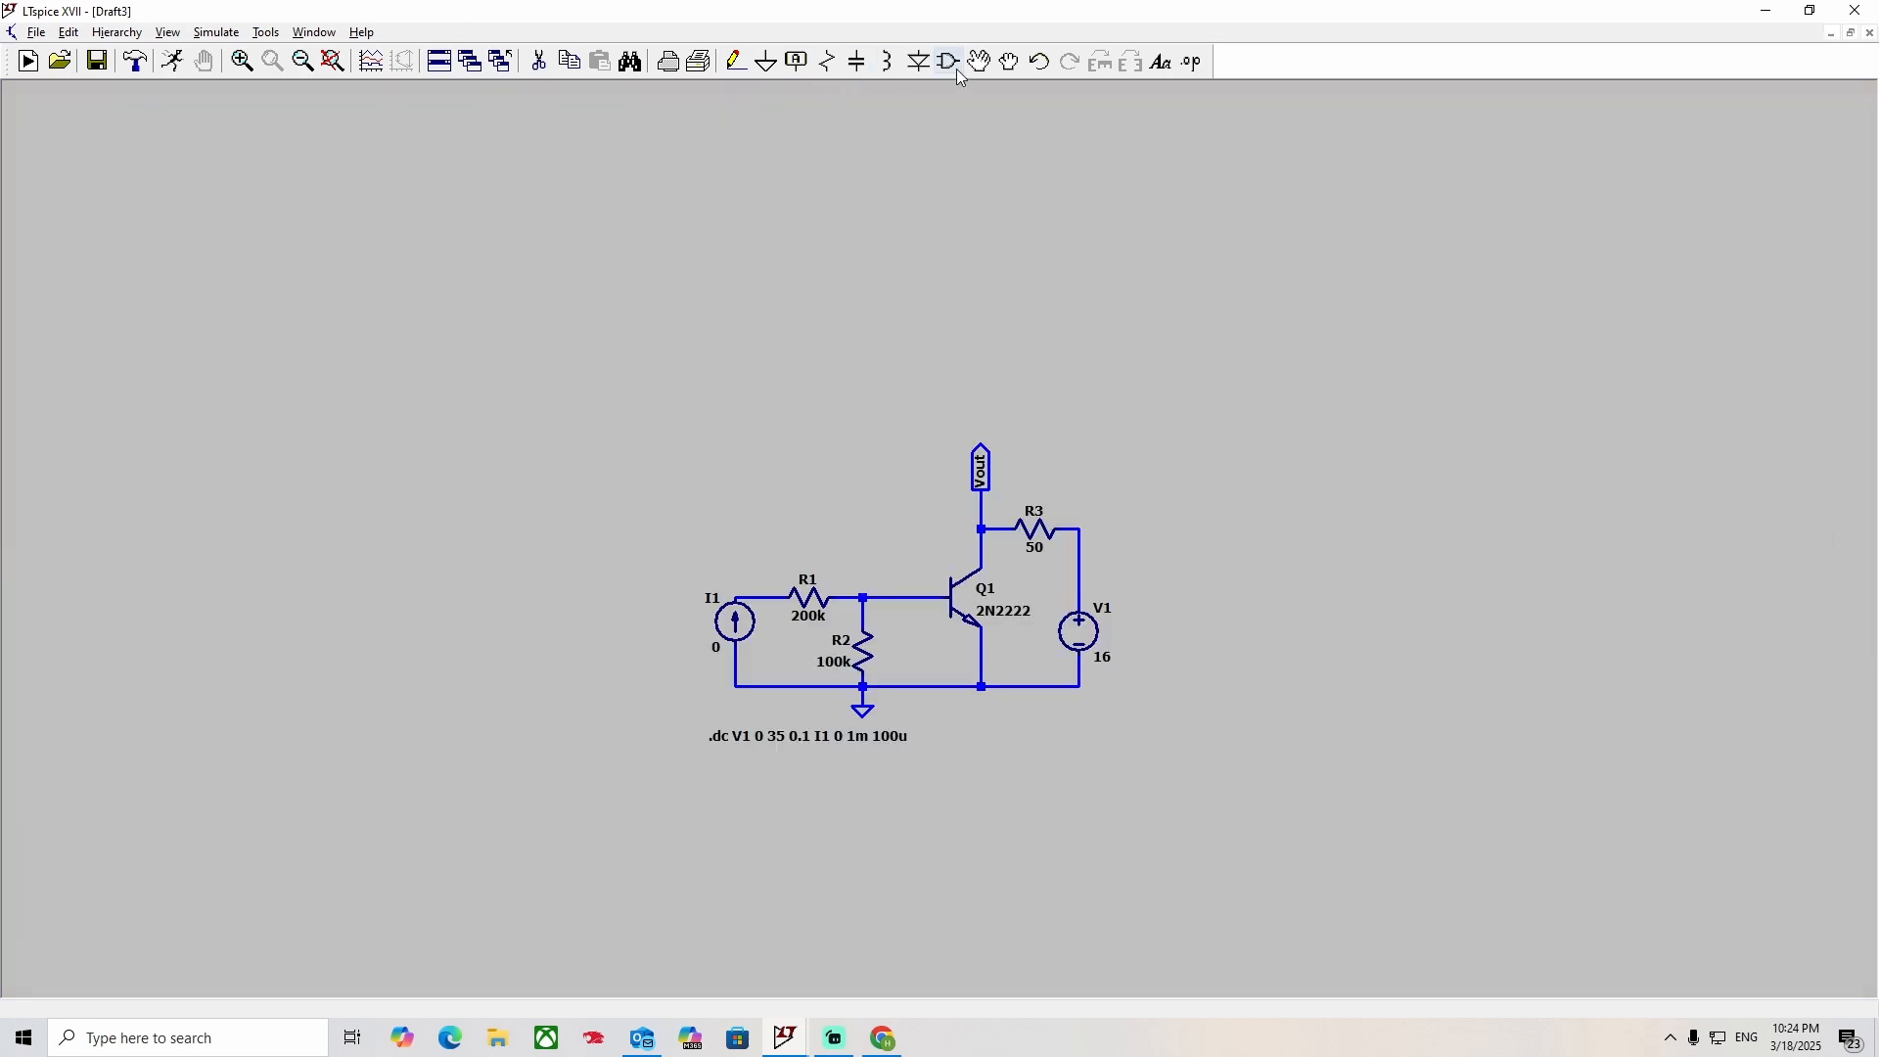
drag(622, 294, 615, 292)
click(334, 62)
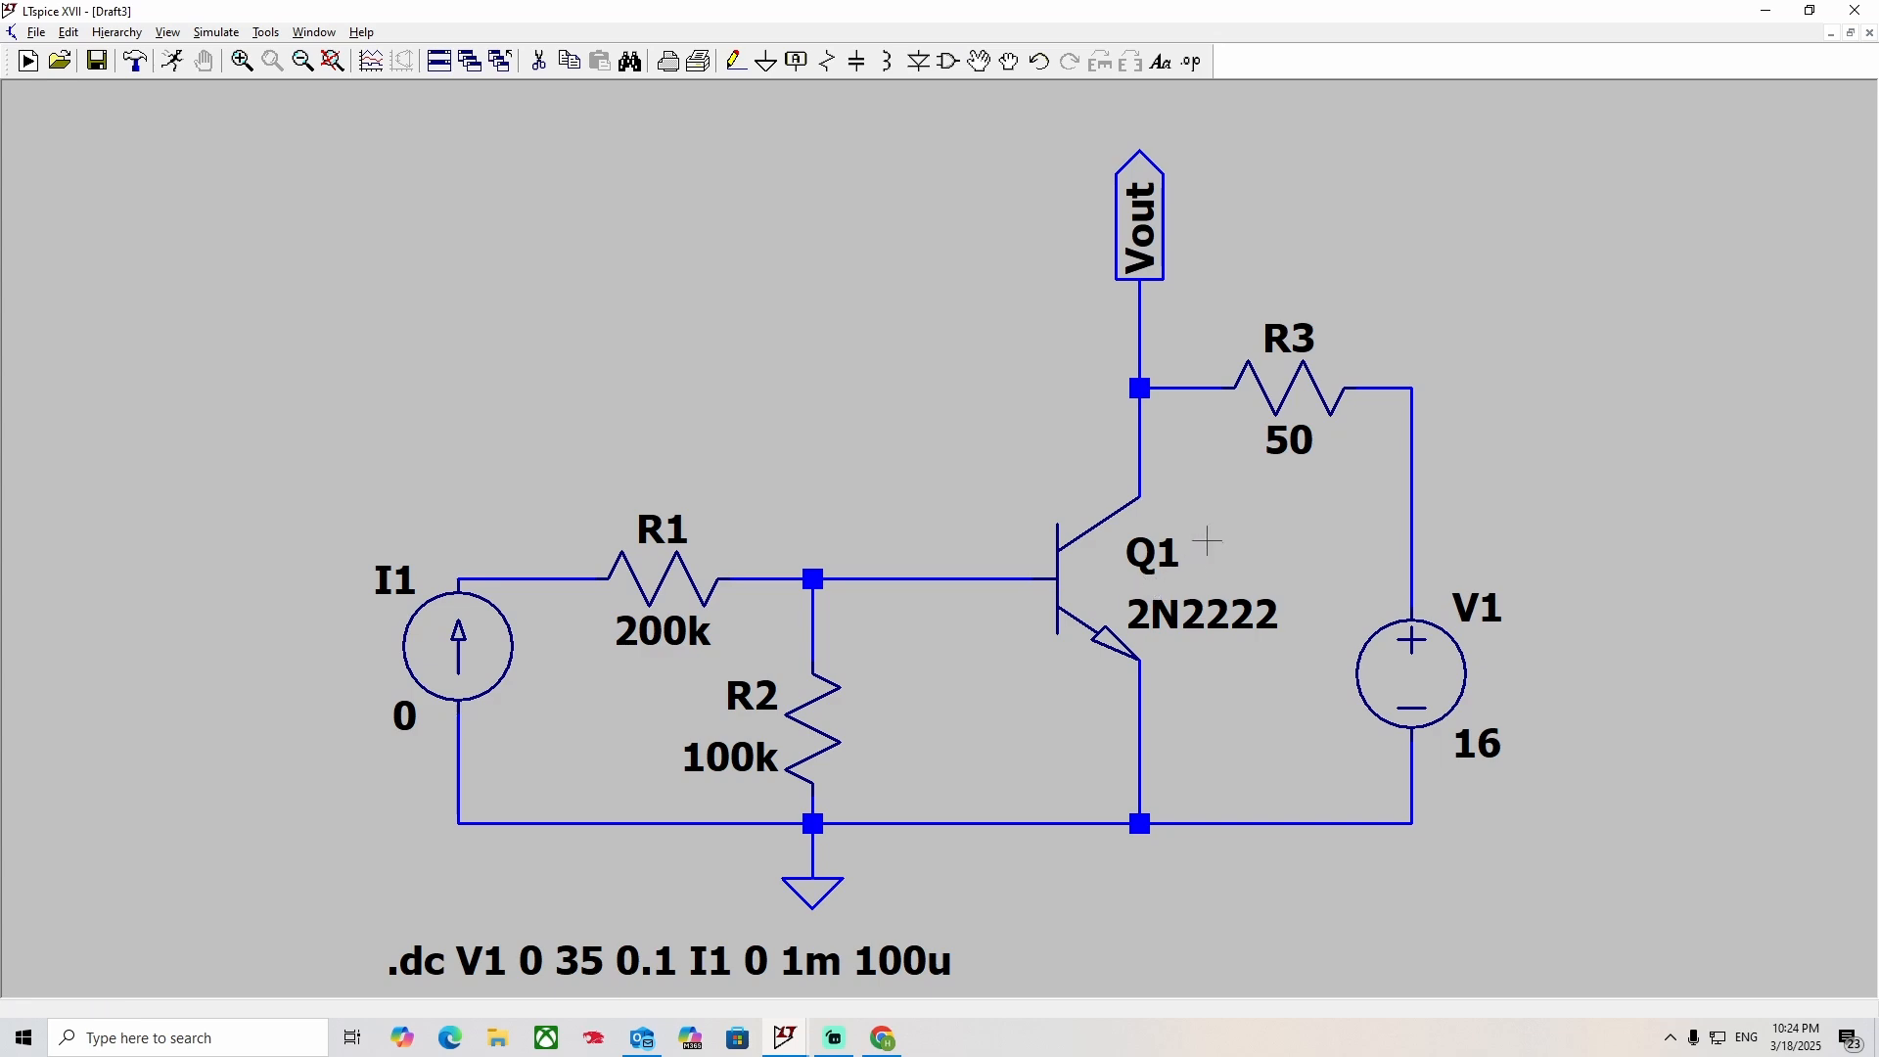
Replace transistor Q1 with the NXP 2N2369 from the bipolar transistor list.
right_click(1088, 564)
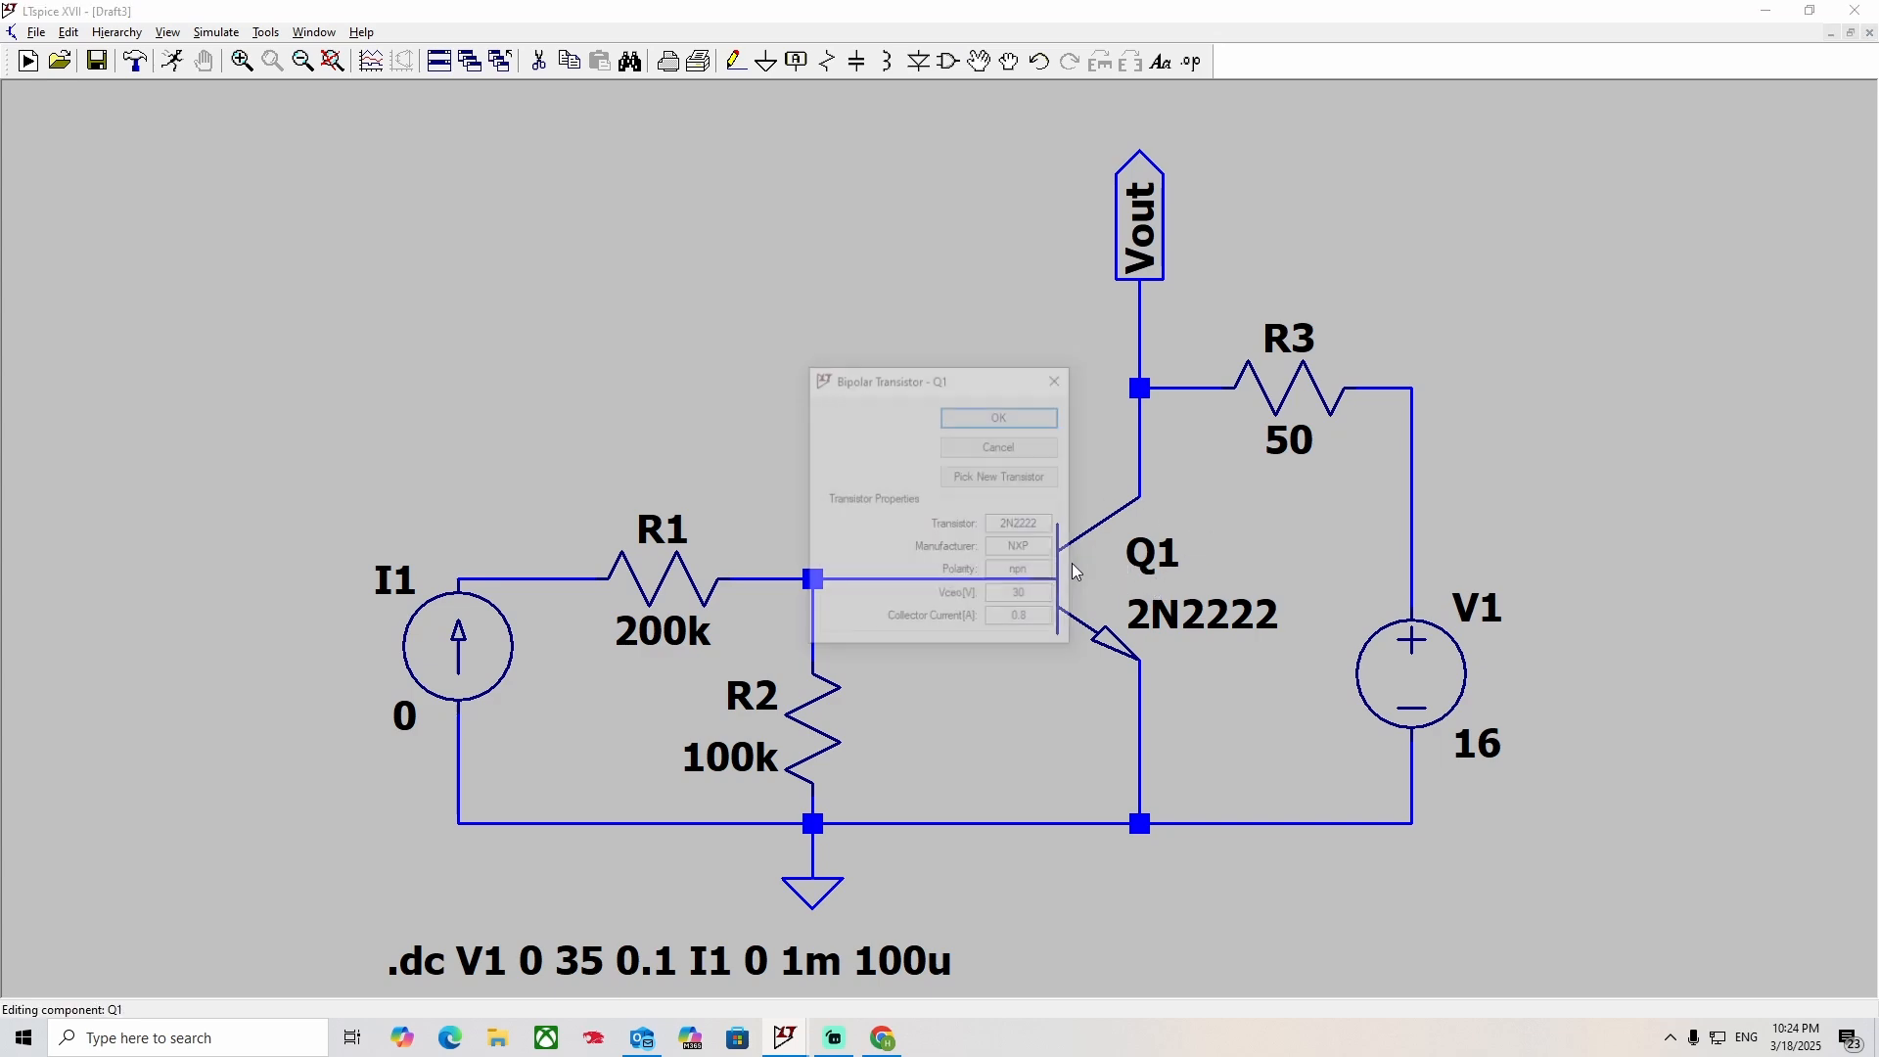
click(965, 479)
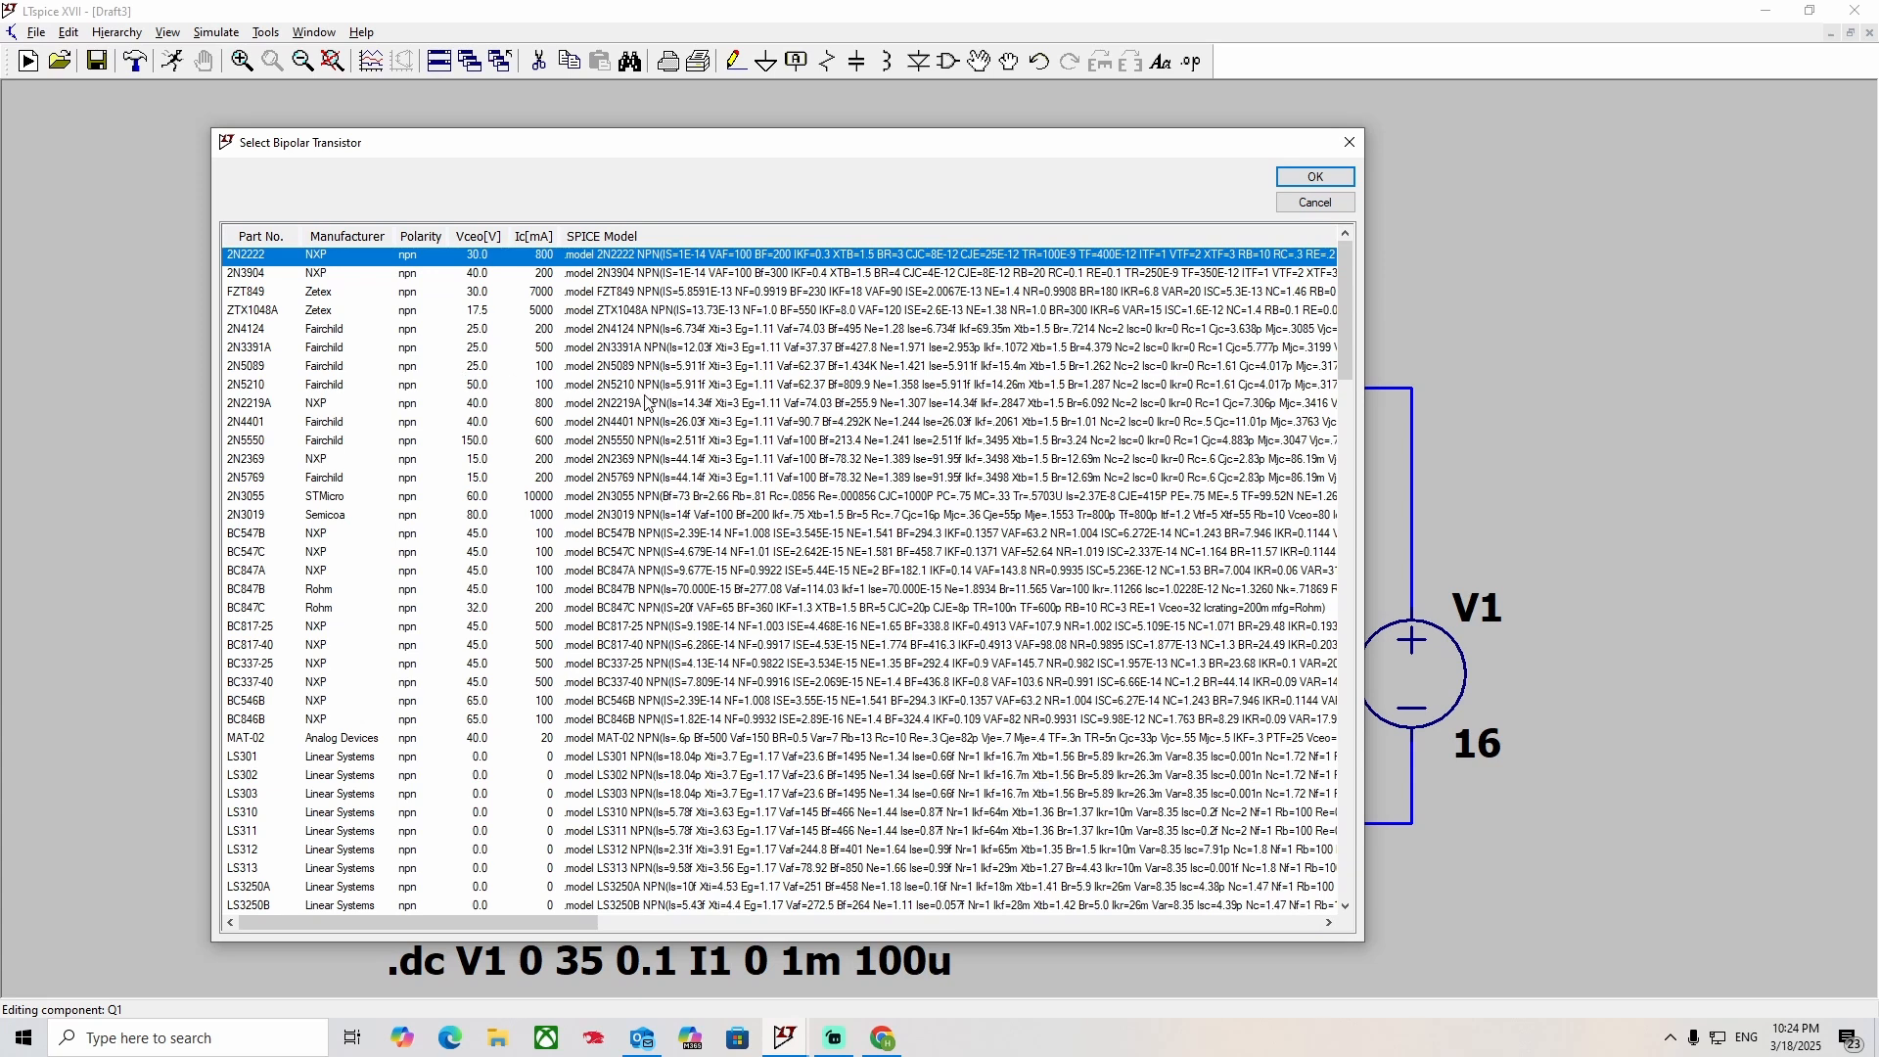
click(819, 463)
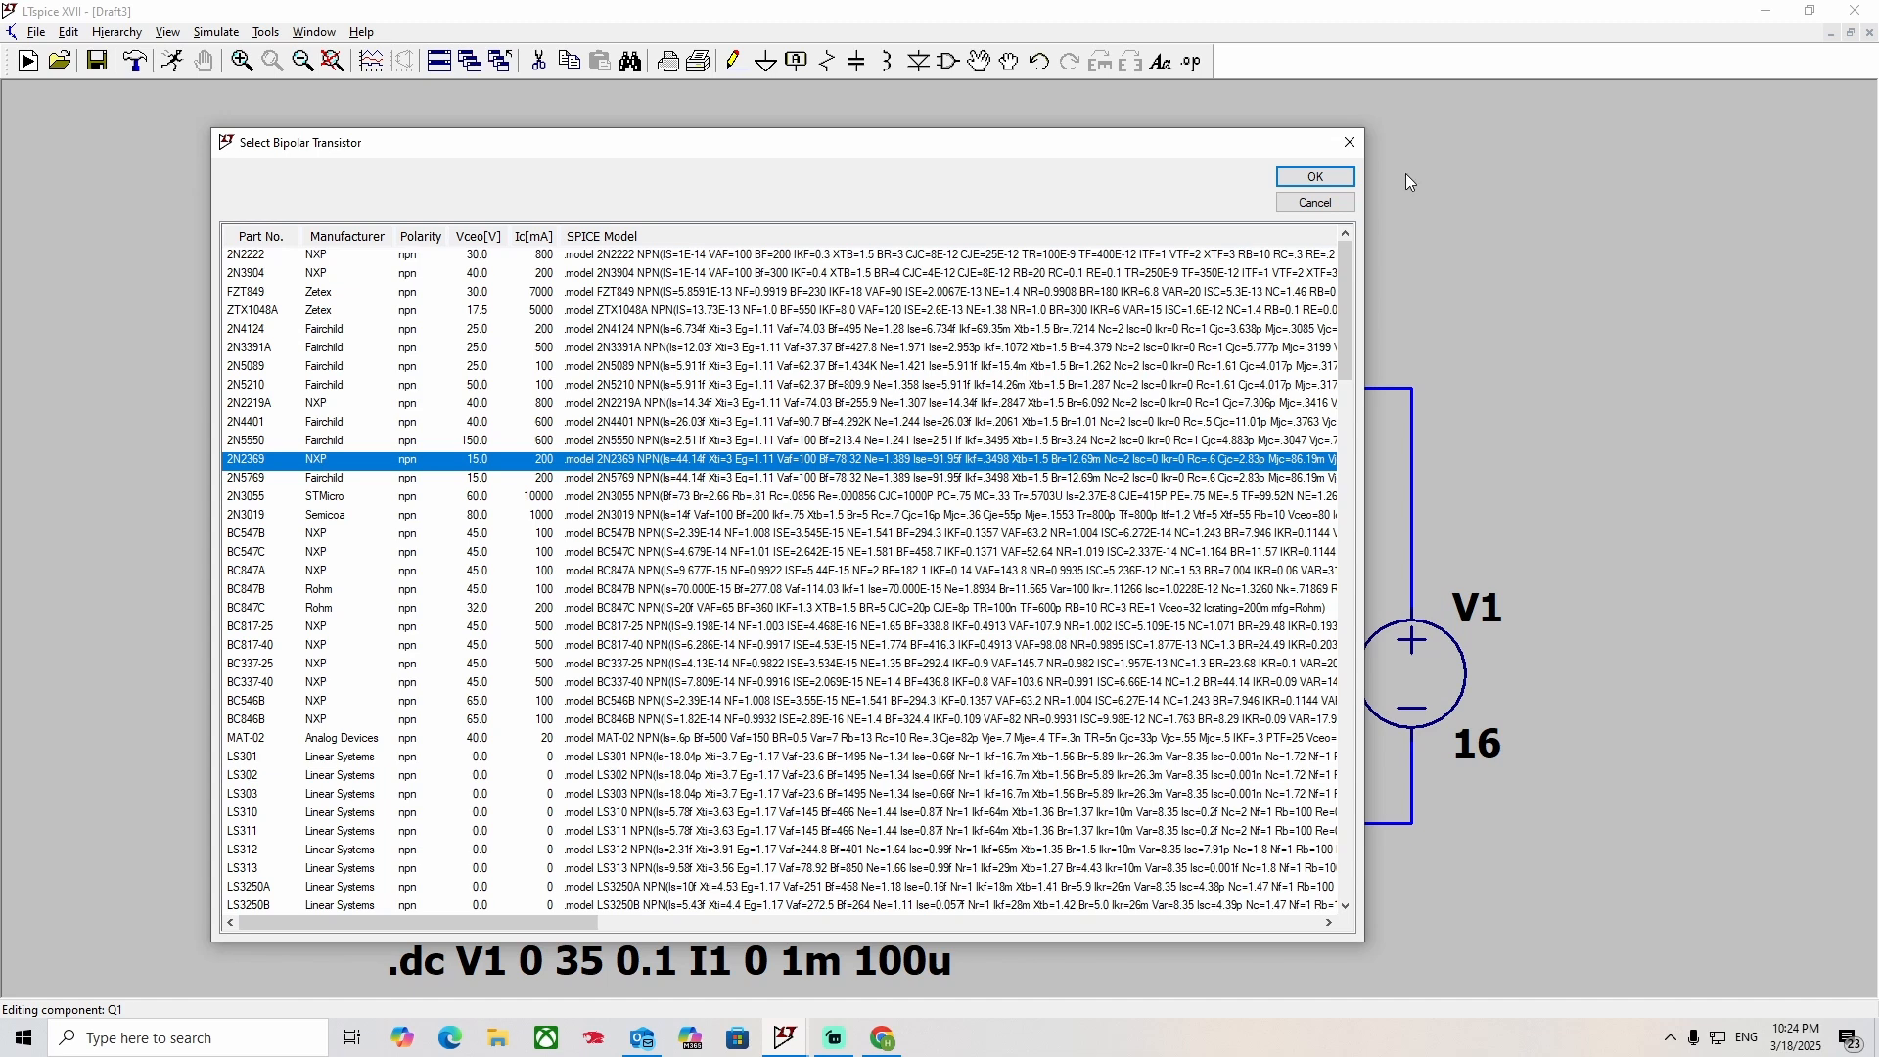
click(1316, 177)
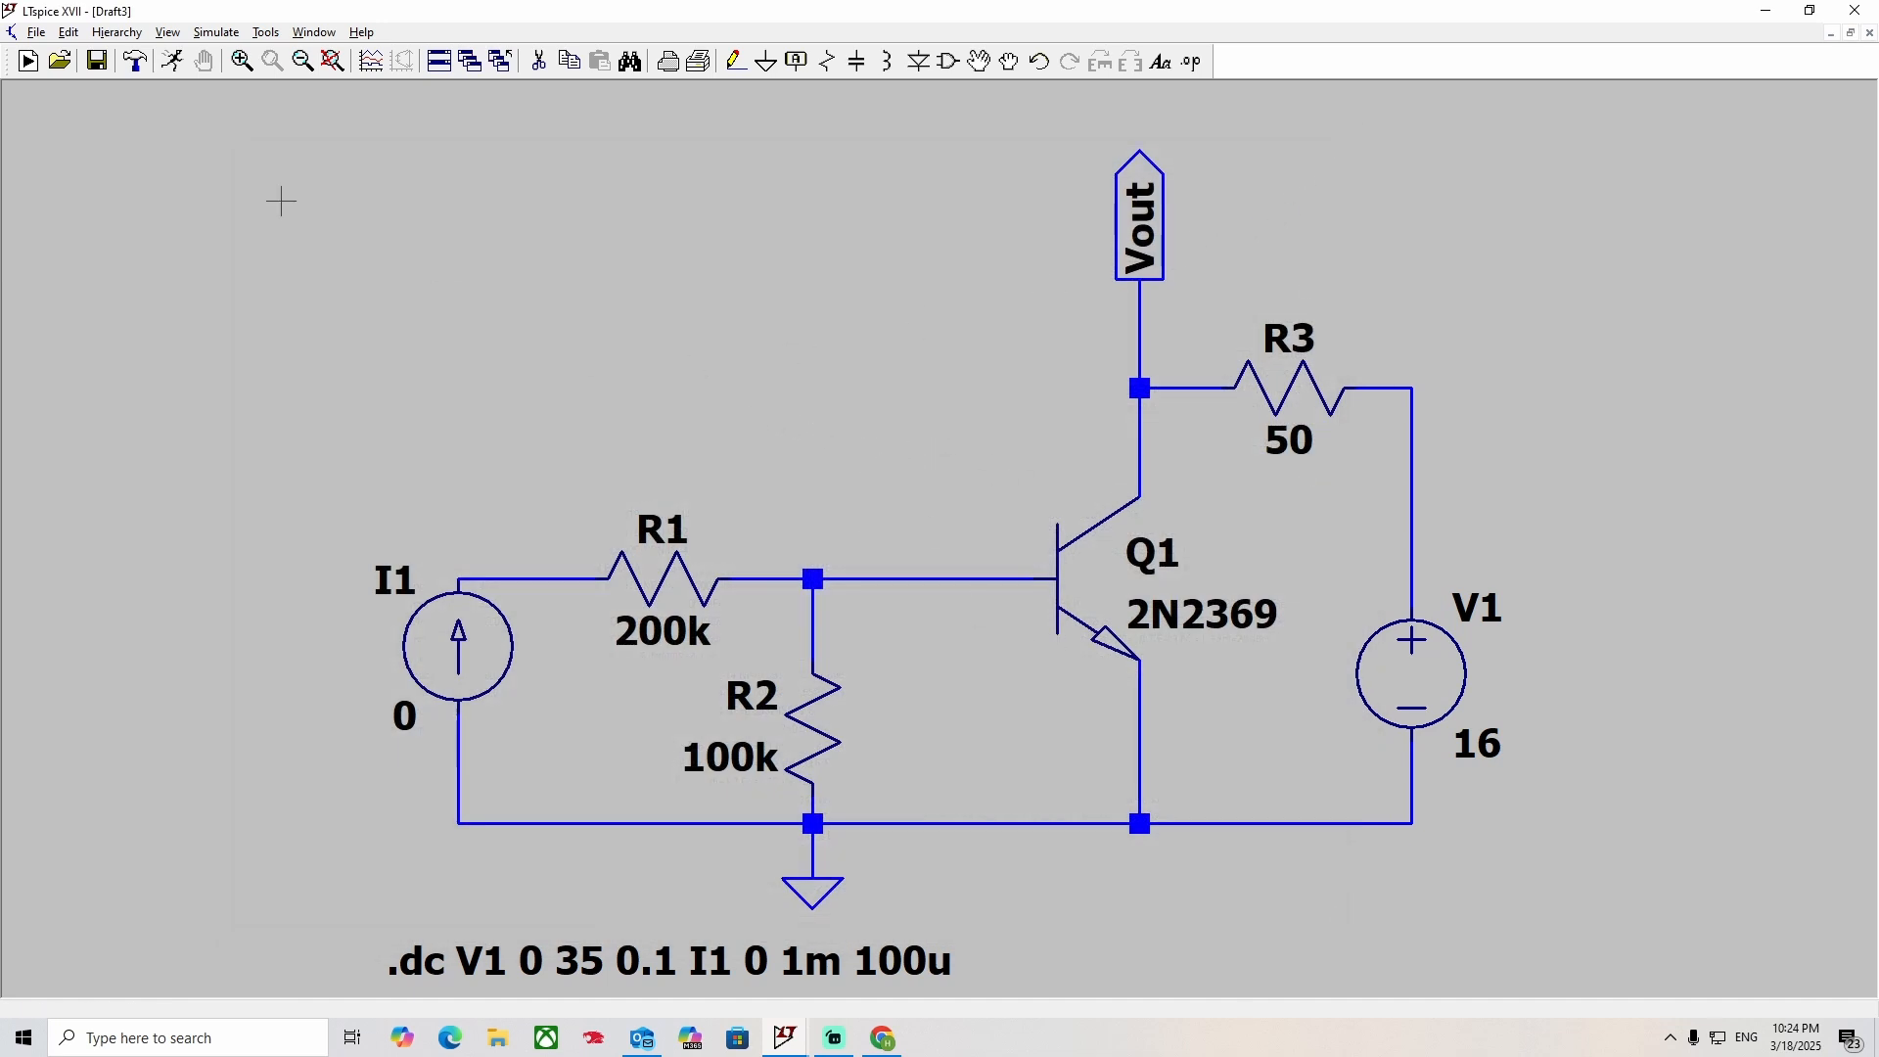
Run the DC sweep with the 2N2369 and plot Q1's collector current Ic(Q1).
click(172, 60)
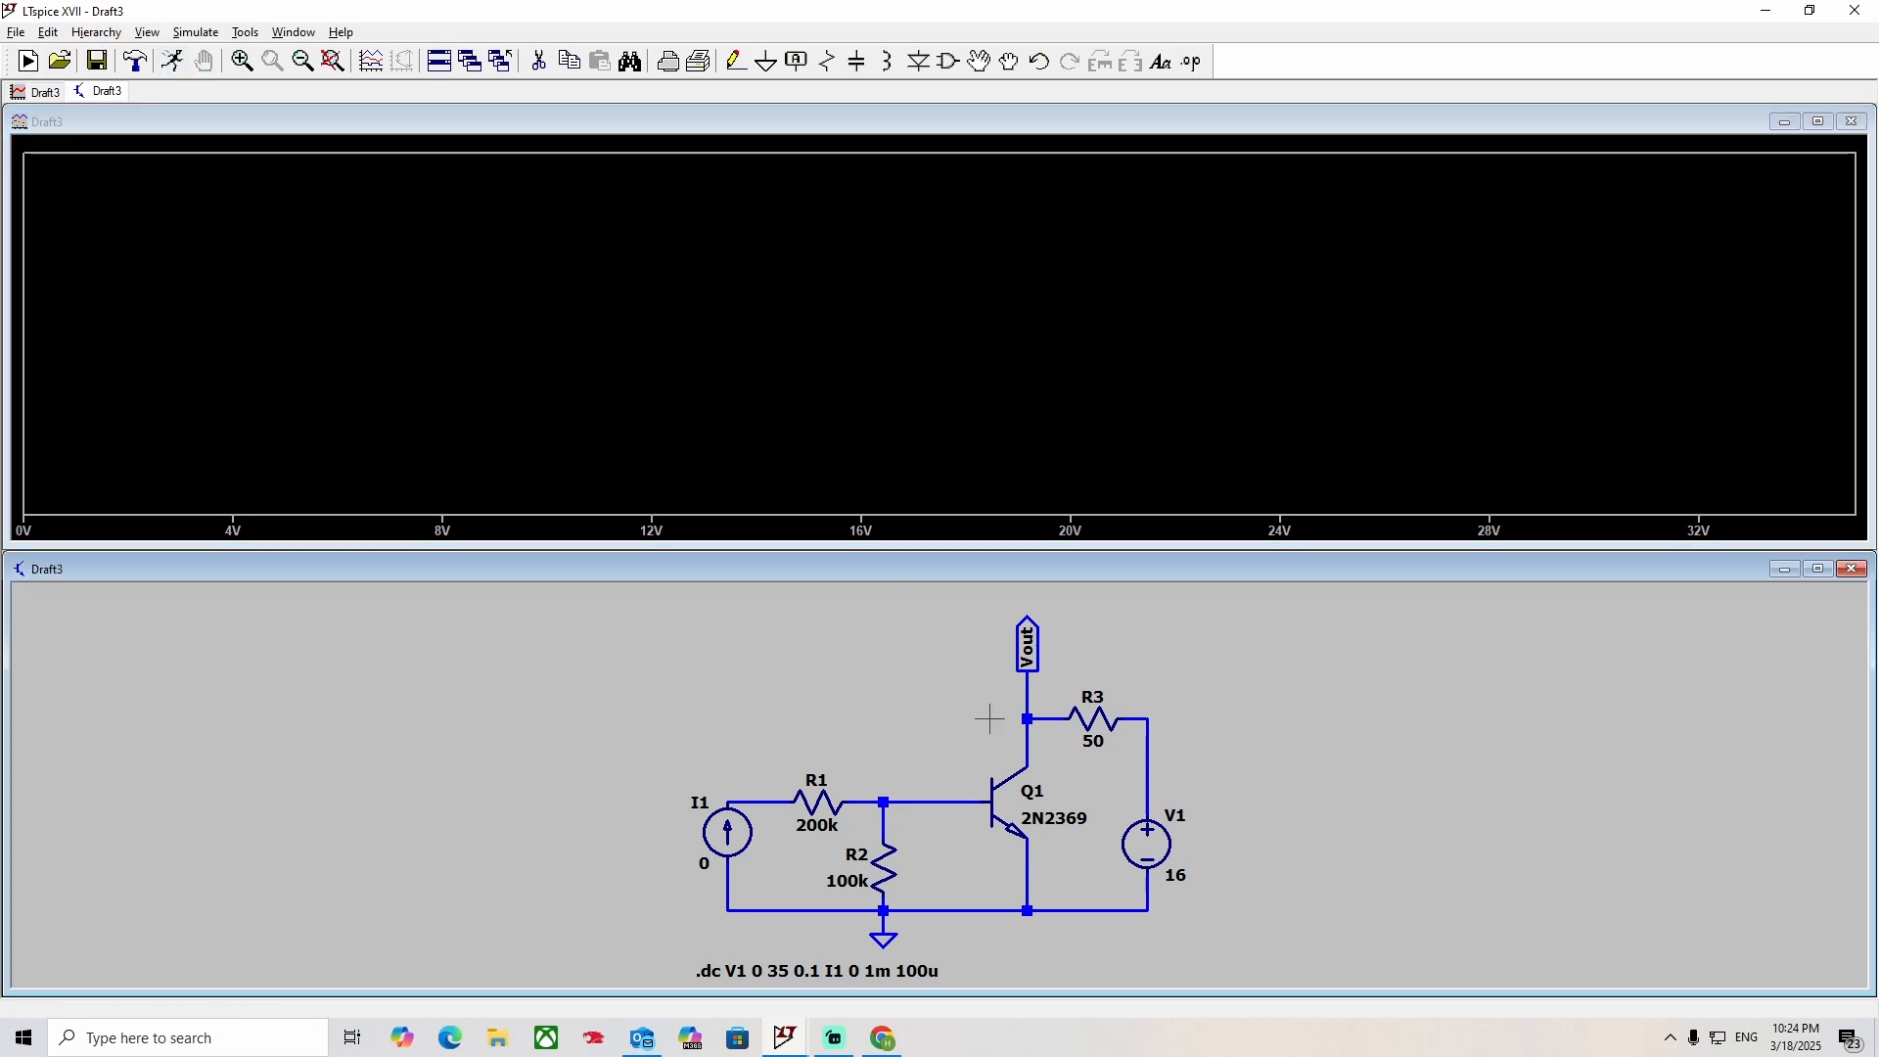
click(1029, 762)
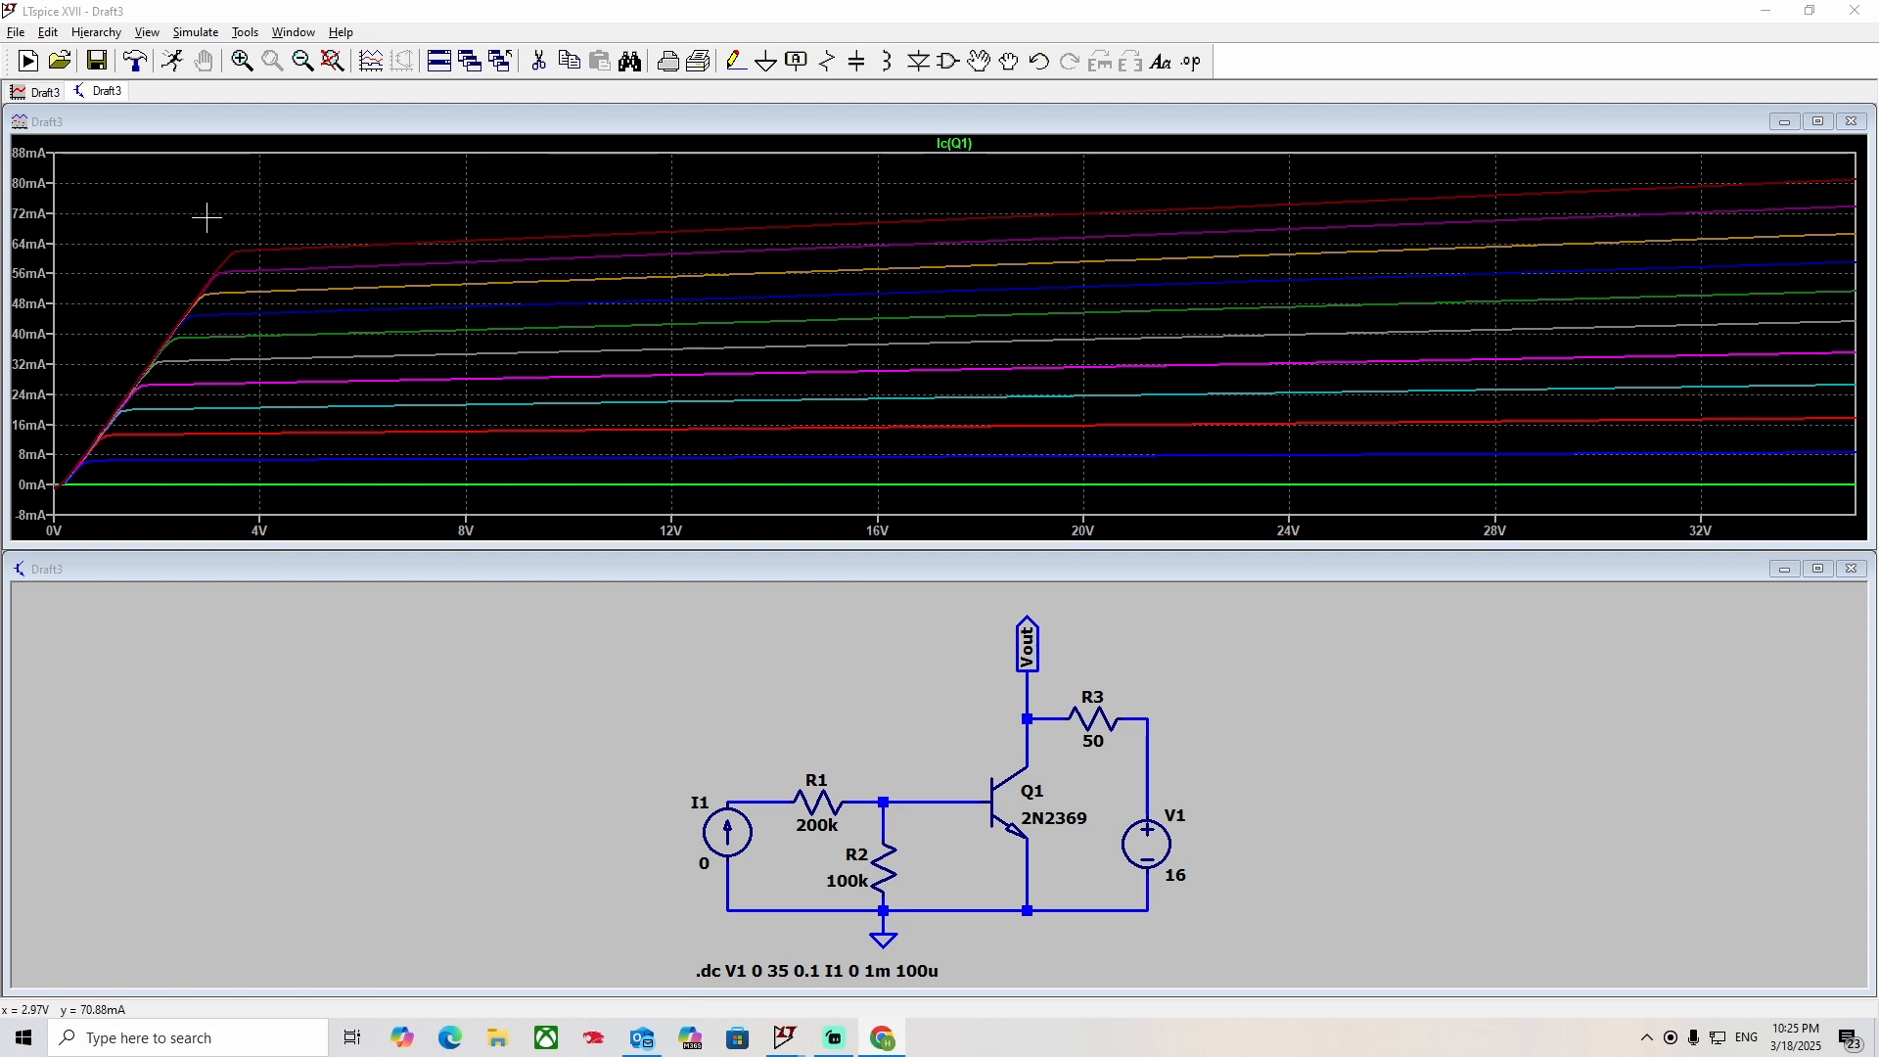
Examine the 2N2369 entry's SPICE model parameters in Q1's transistor list and leave the part selection as it is.
click(1016, 808)
right_click(1016, 808)
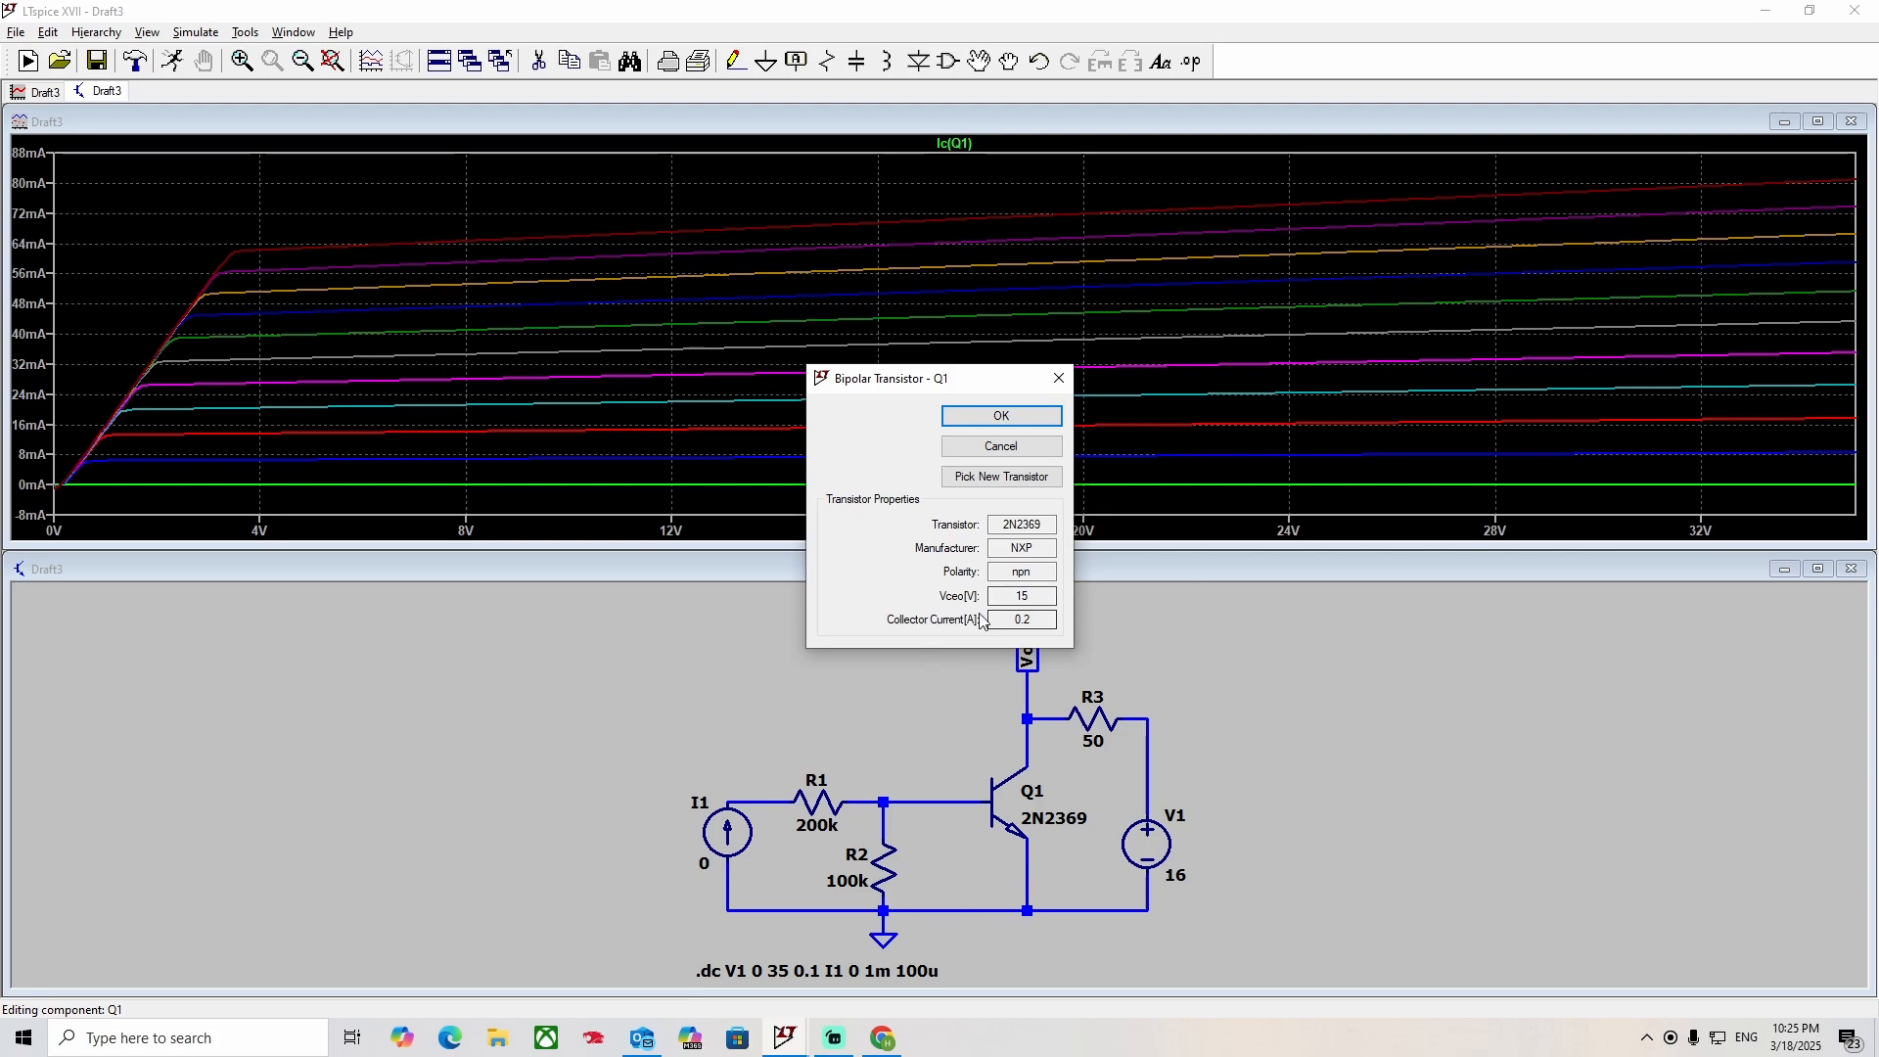
click(1008, 477)
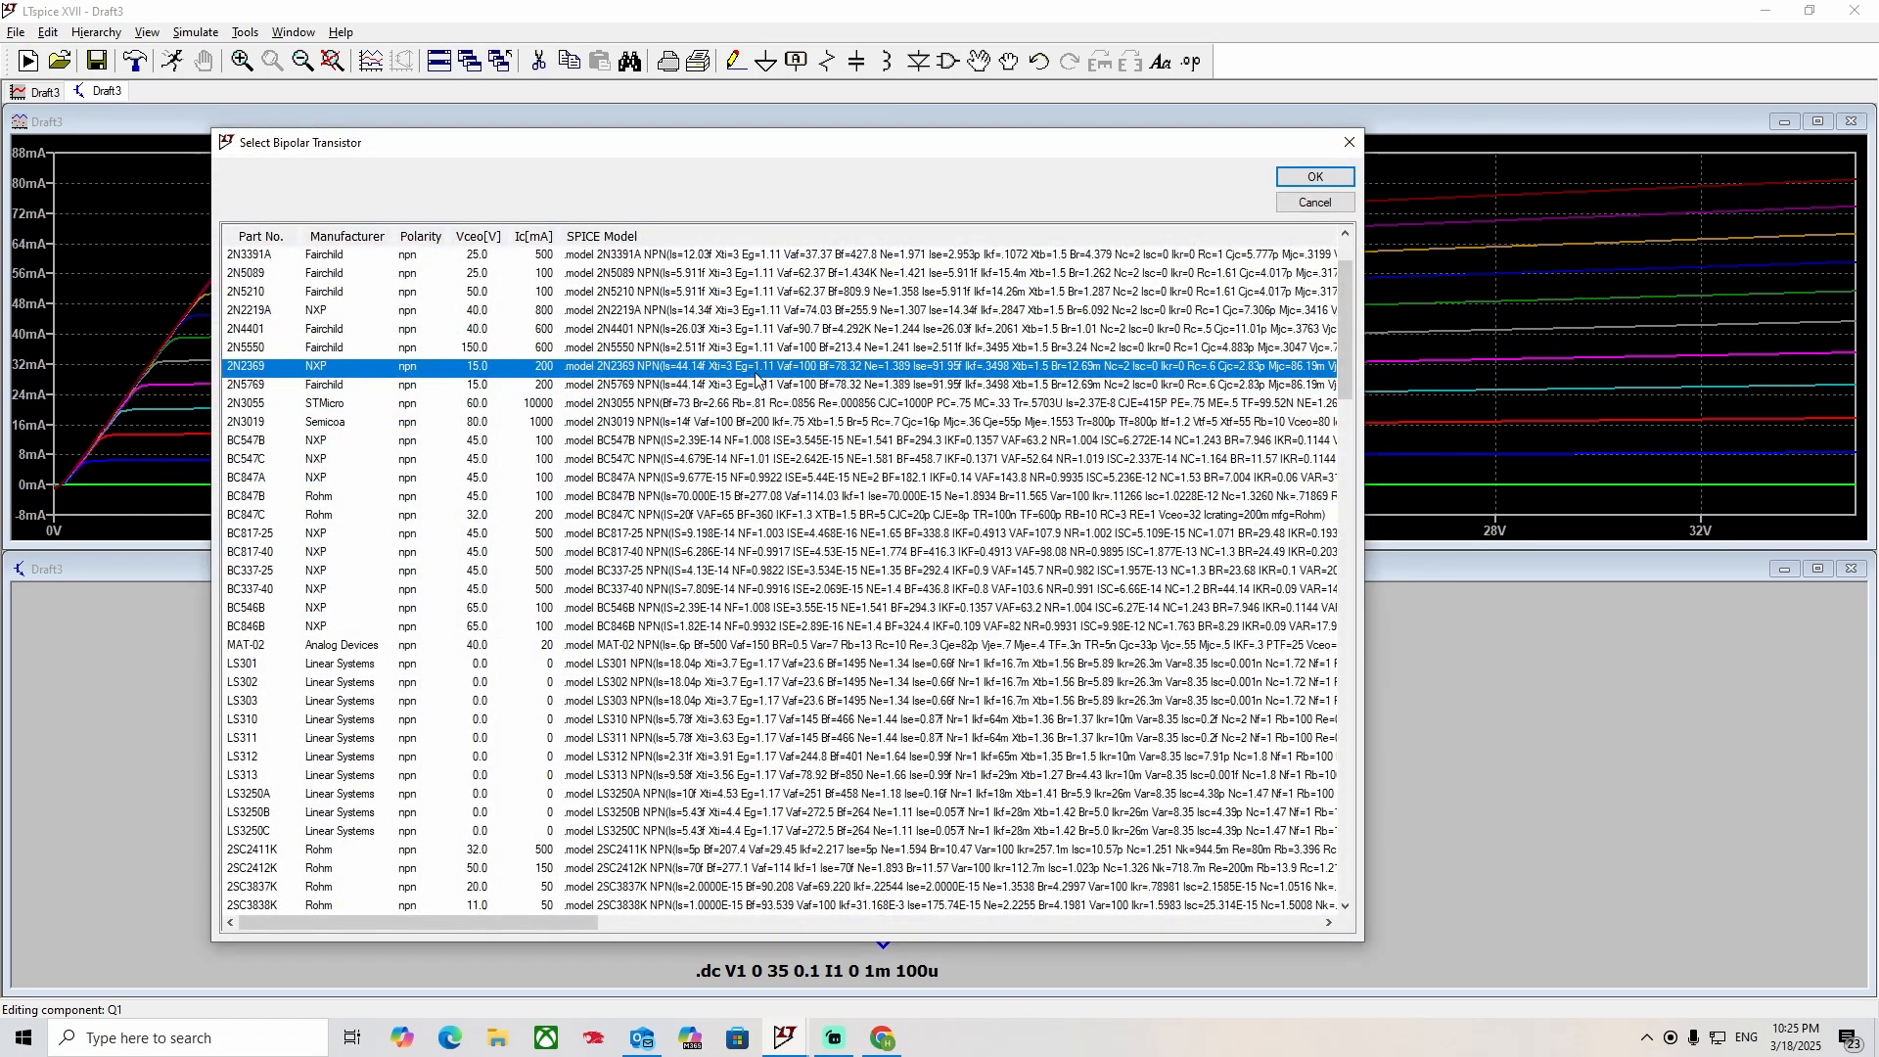
click(1314, 178)
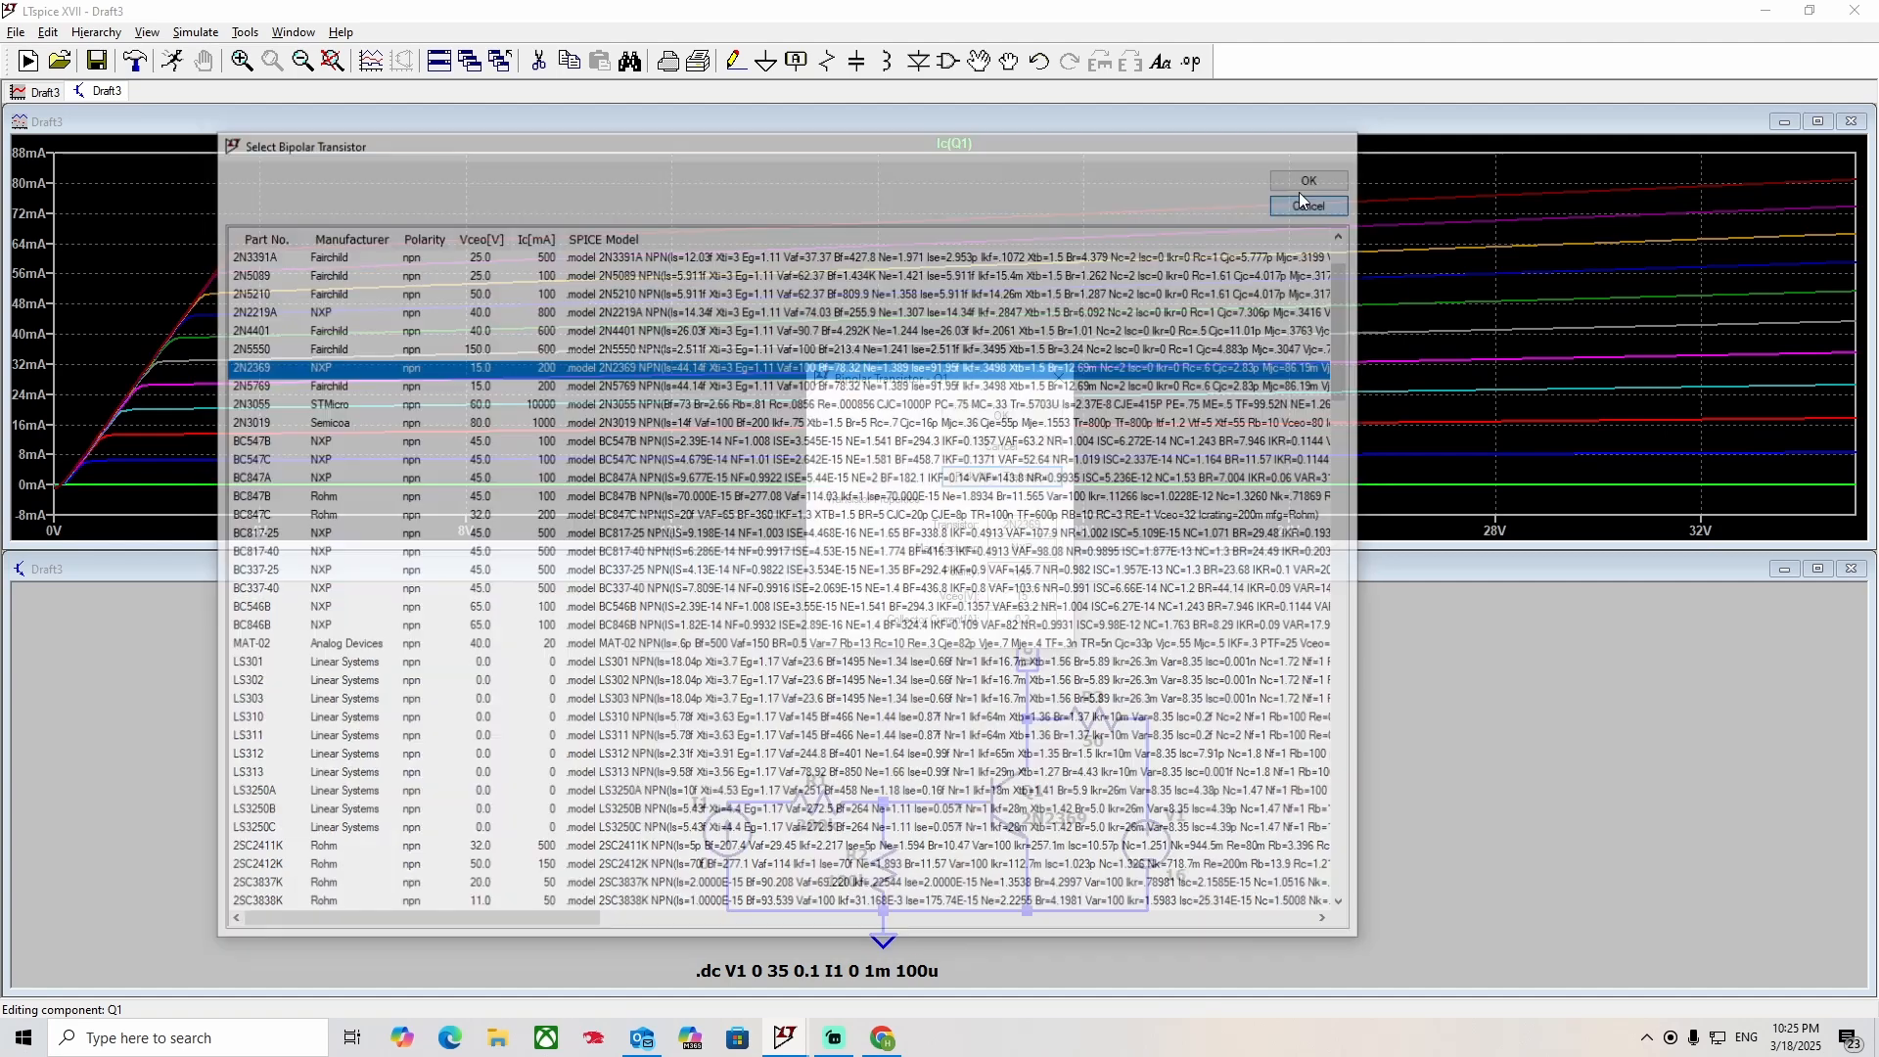
click(1053, 415)
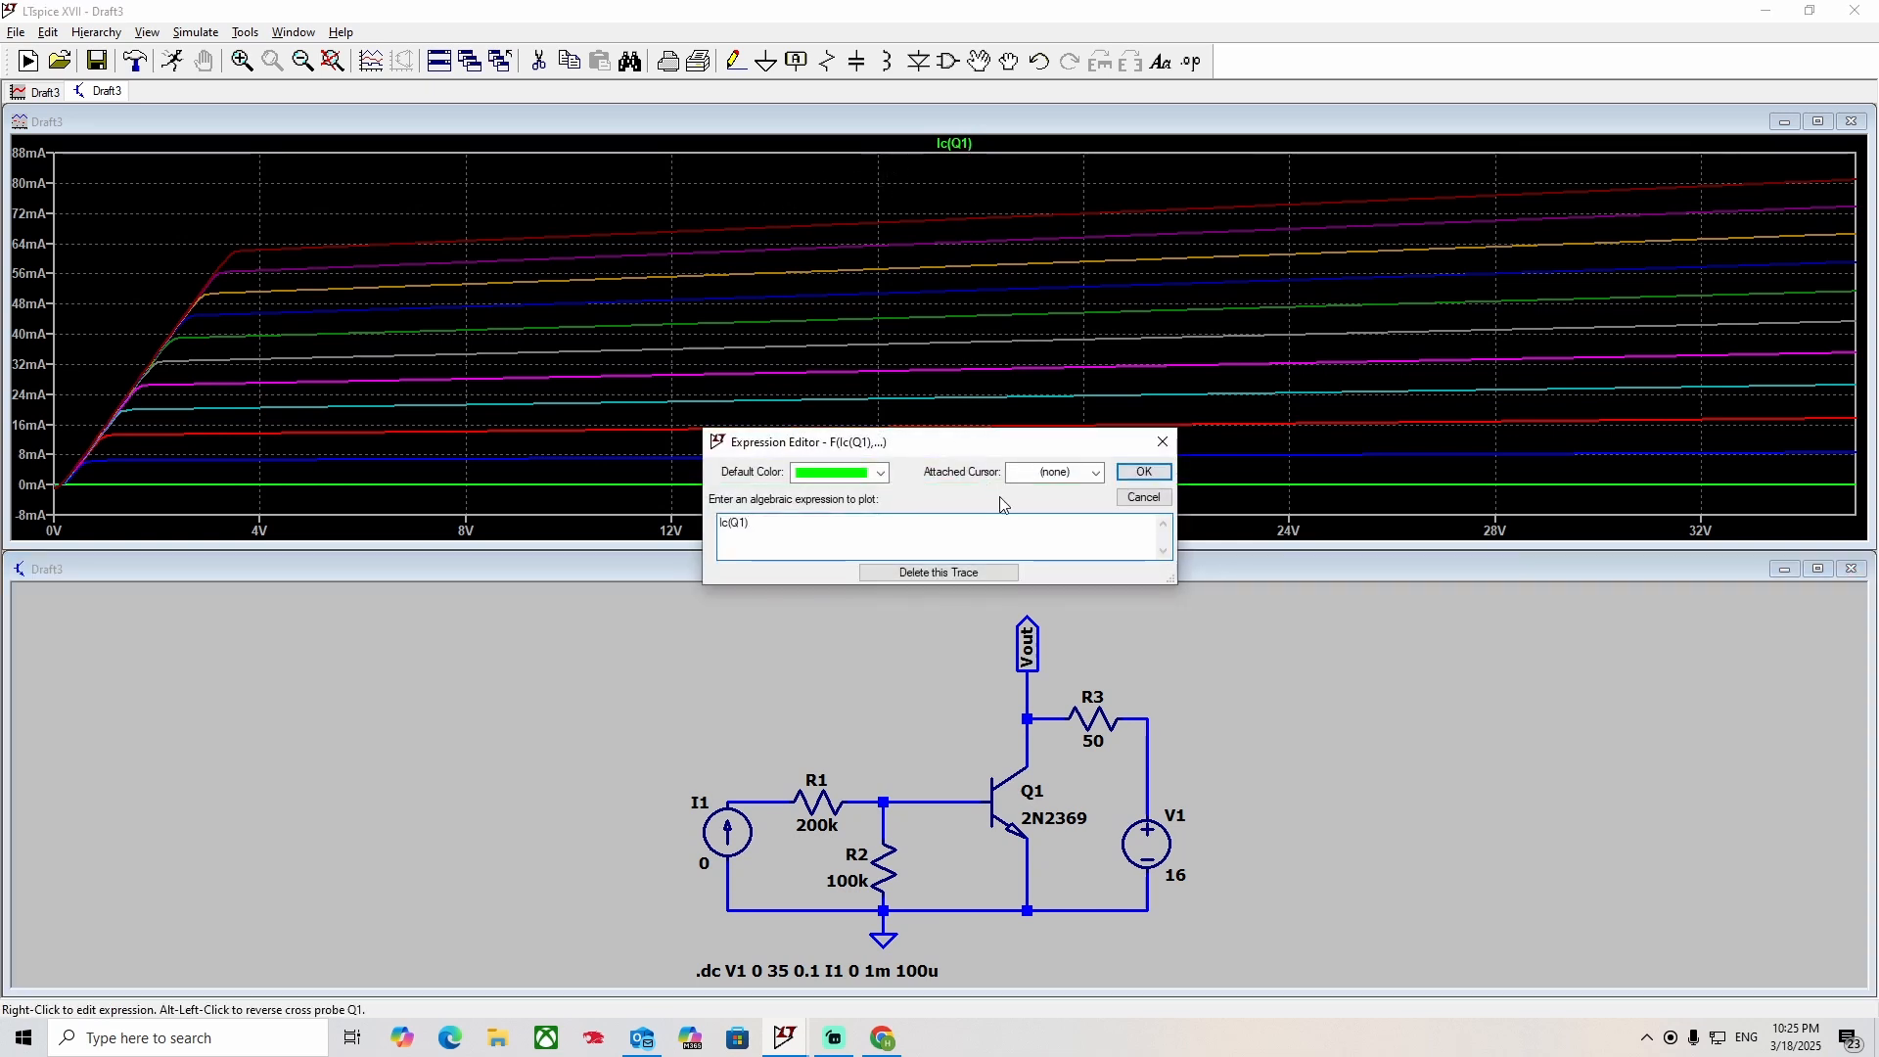
Replace the Ic(Q1) trace with the current gain expression Ic(Q1)/Ib(Q1).
click(939, 572)
right_click(934, 255)
click(991, 349)
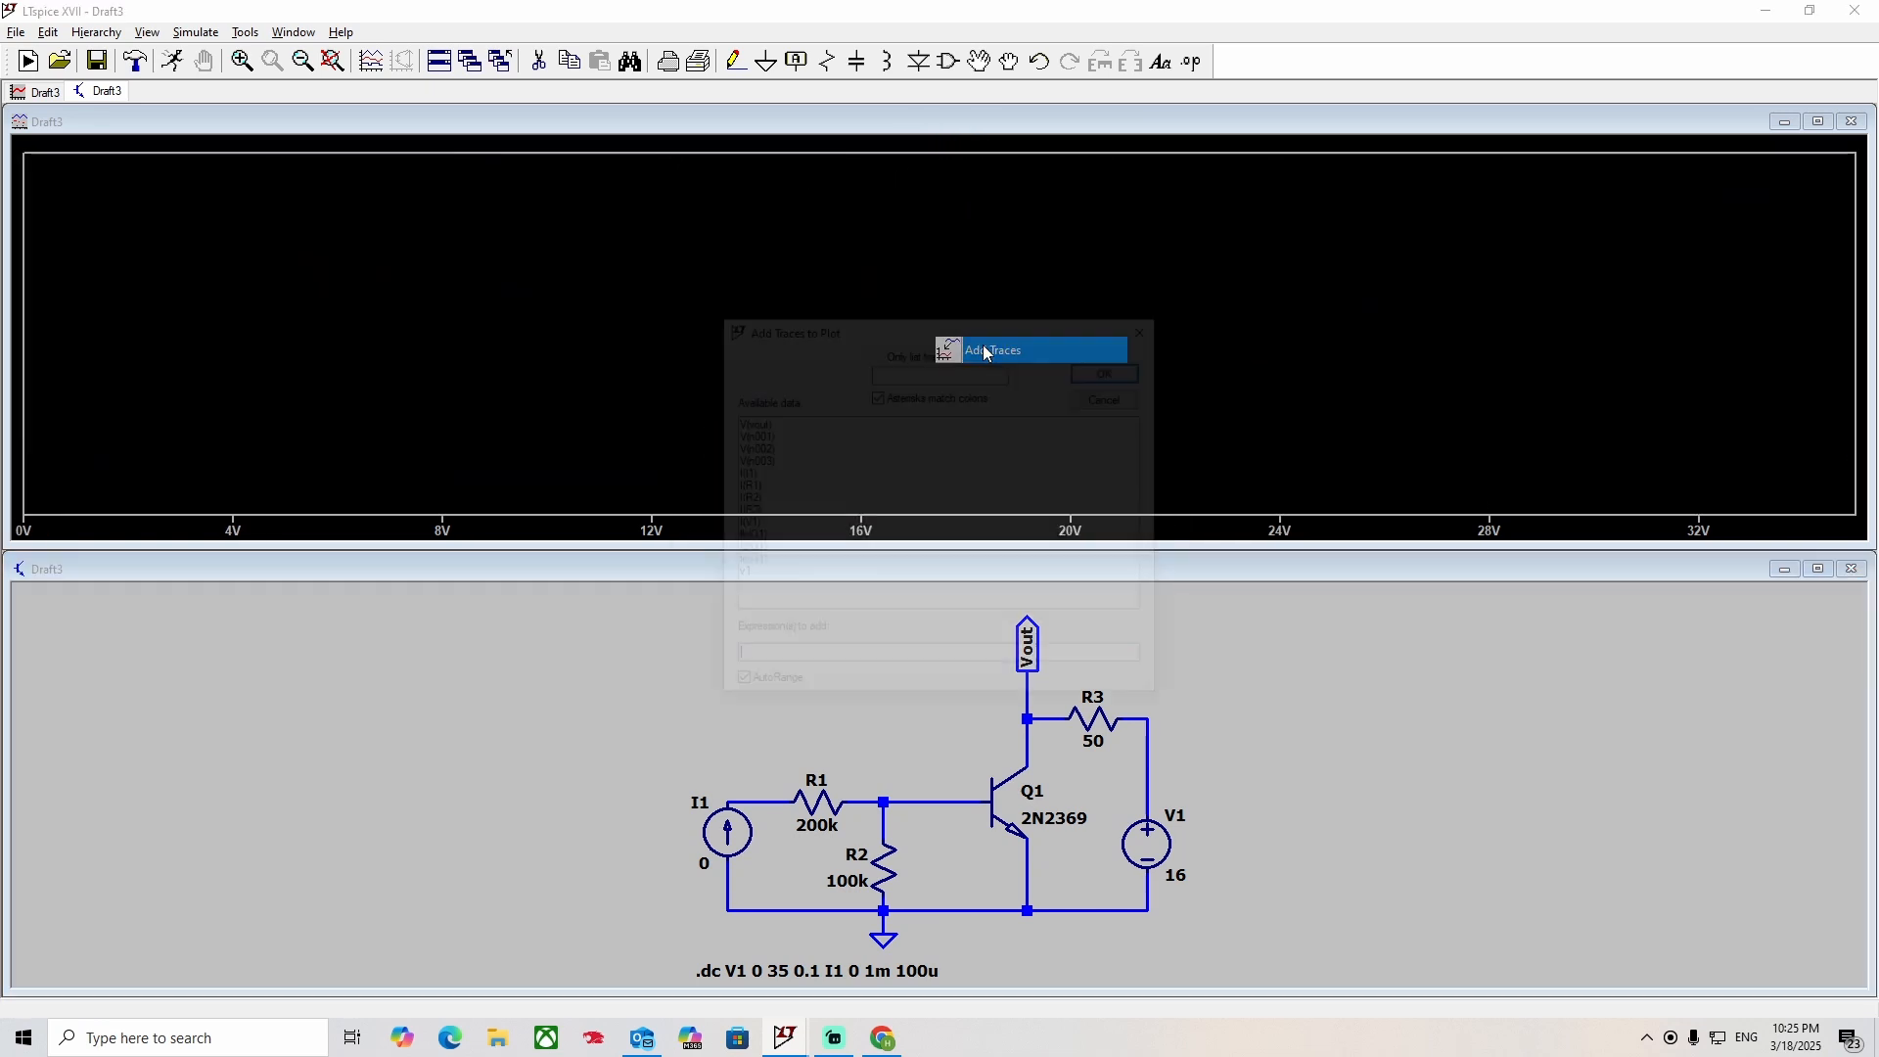
click(750, 551)
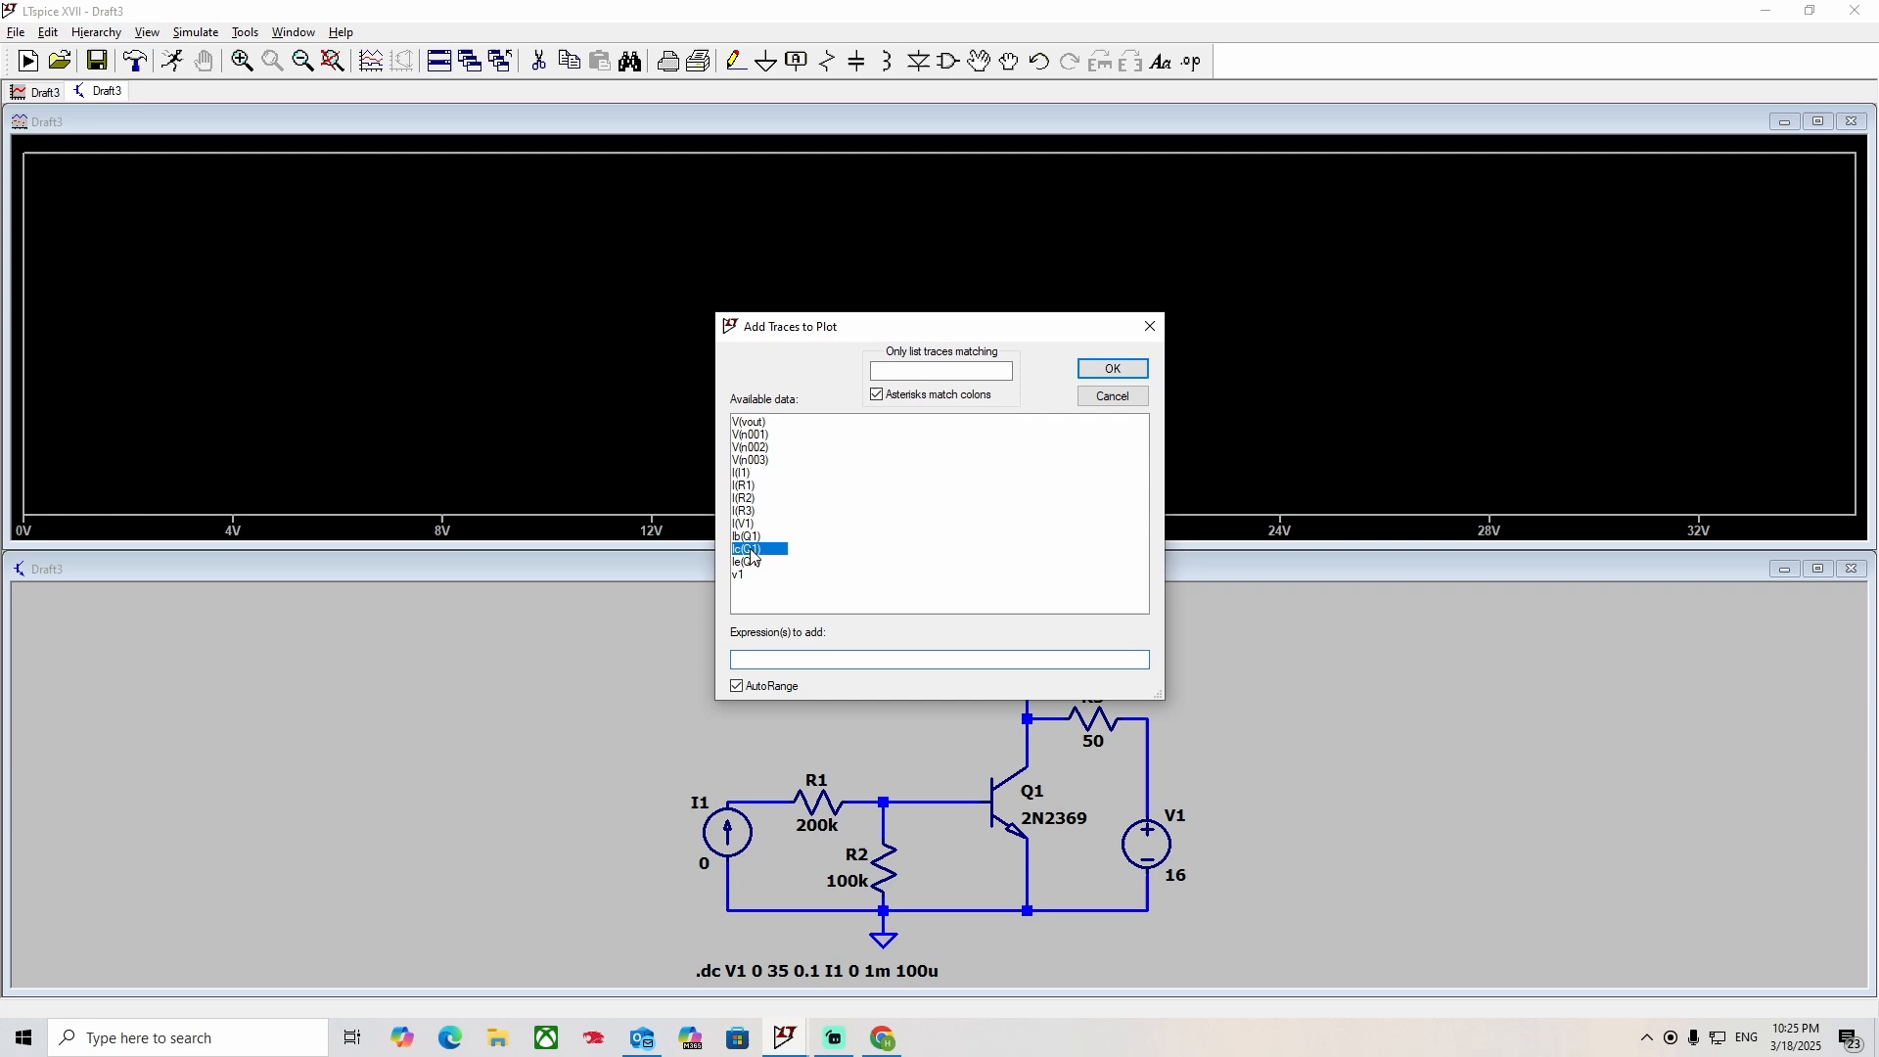
click(825, 663)
text(/)
click(750, 537)
click(1126, 369)
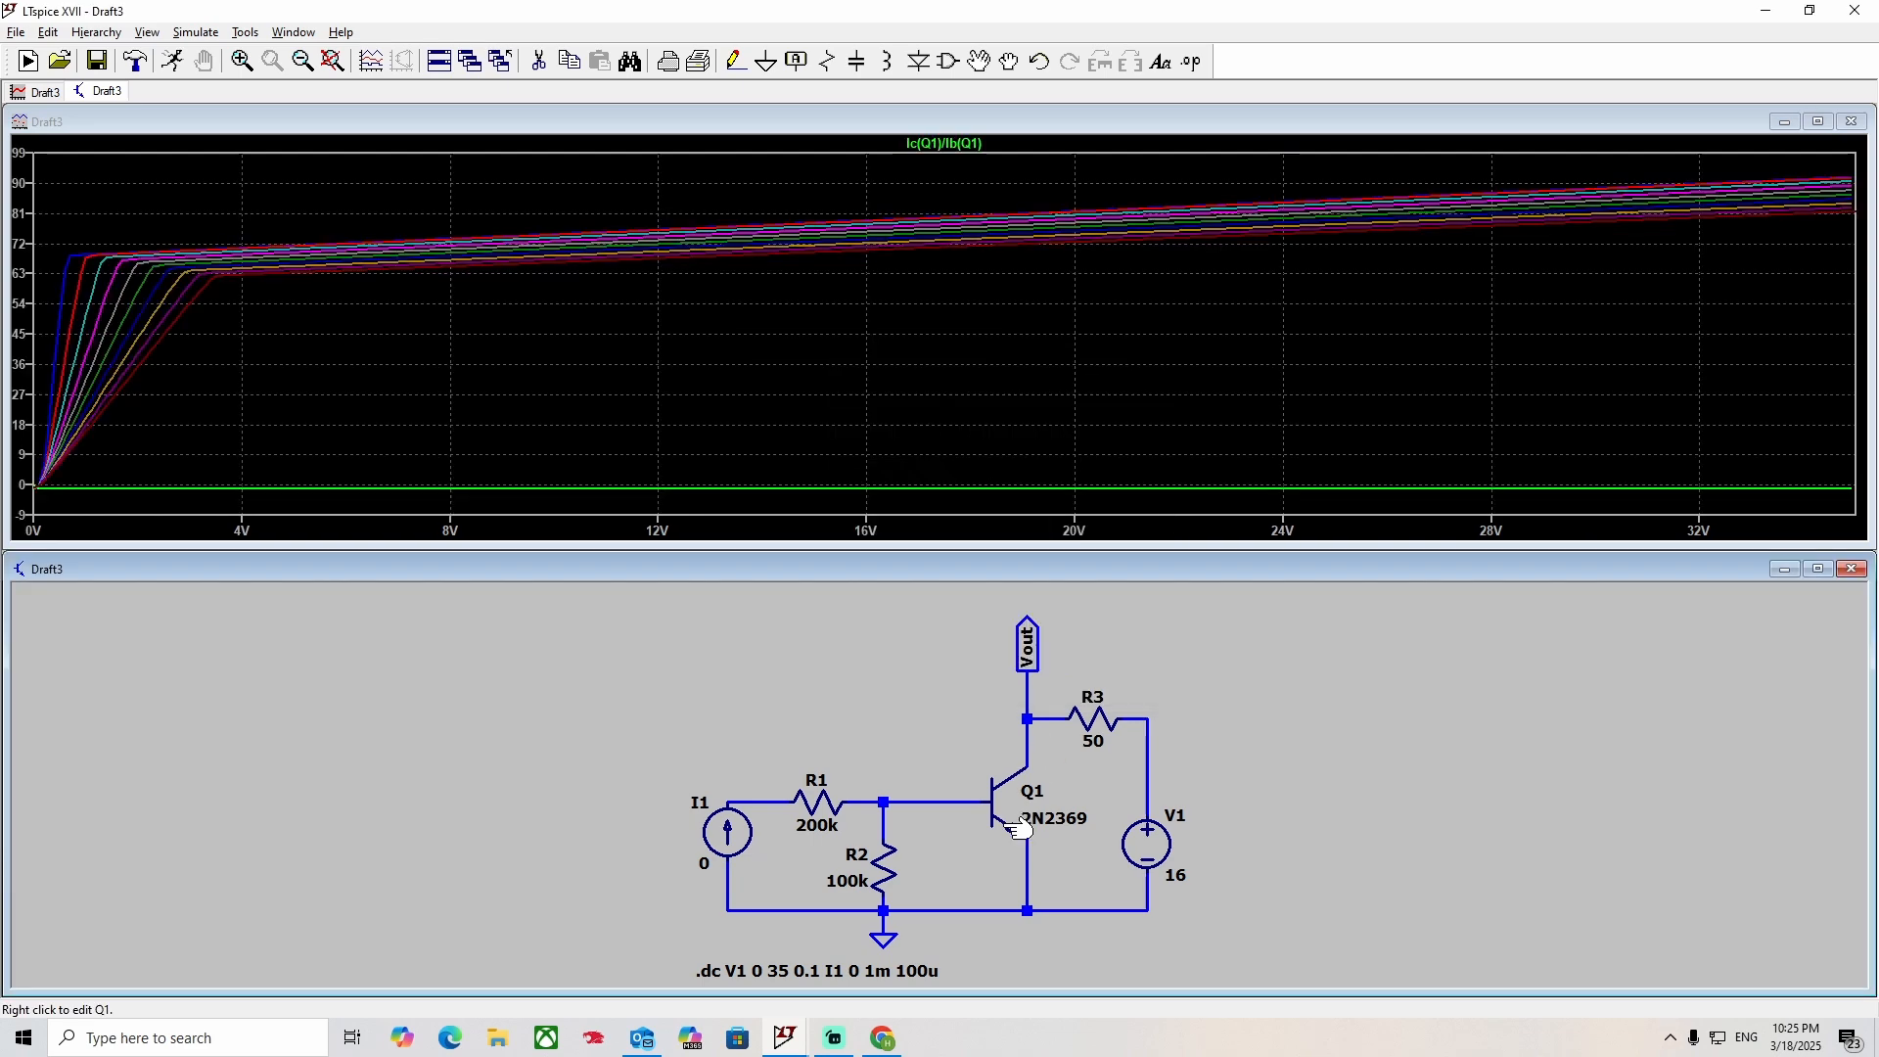
Compare the plotted gain with the Bf value in the 2N2369's SPICE model, leaving Q1's part selection as it is.
right_click(1008, 813)
click(1011, 480)
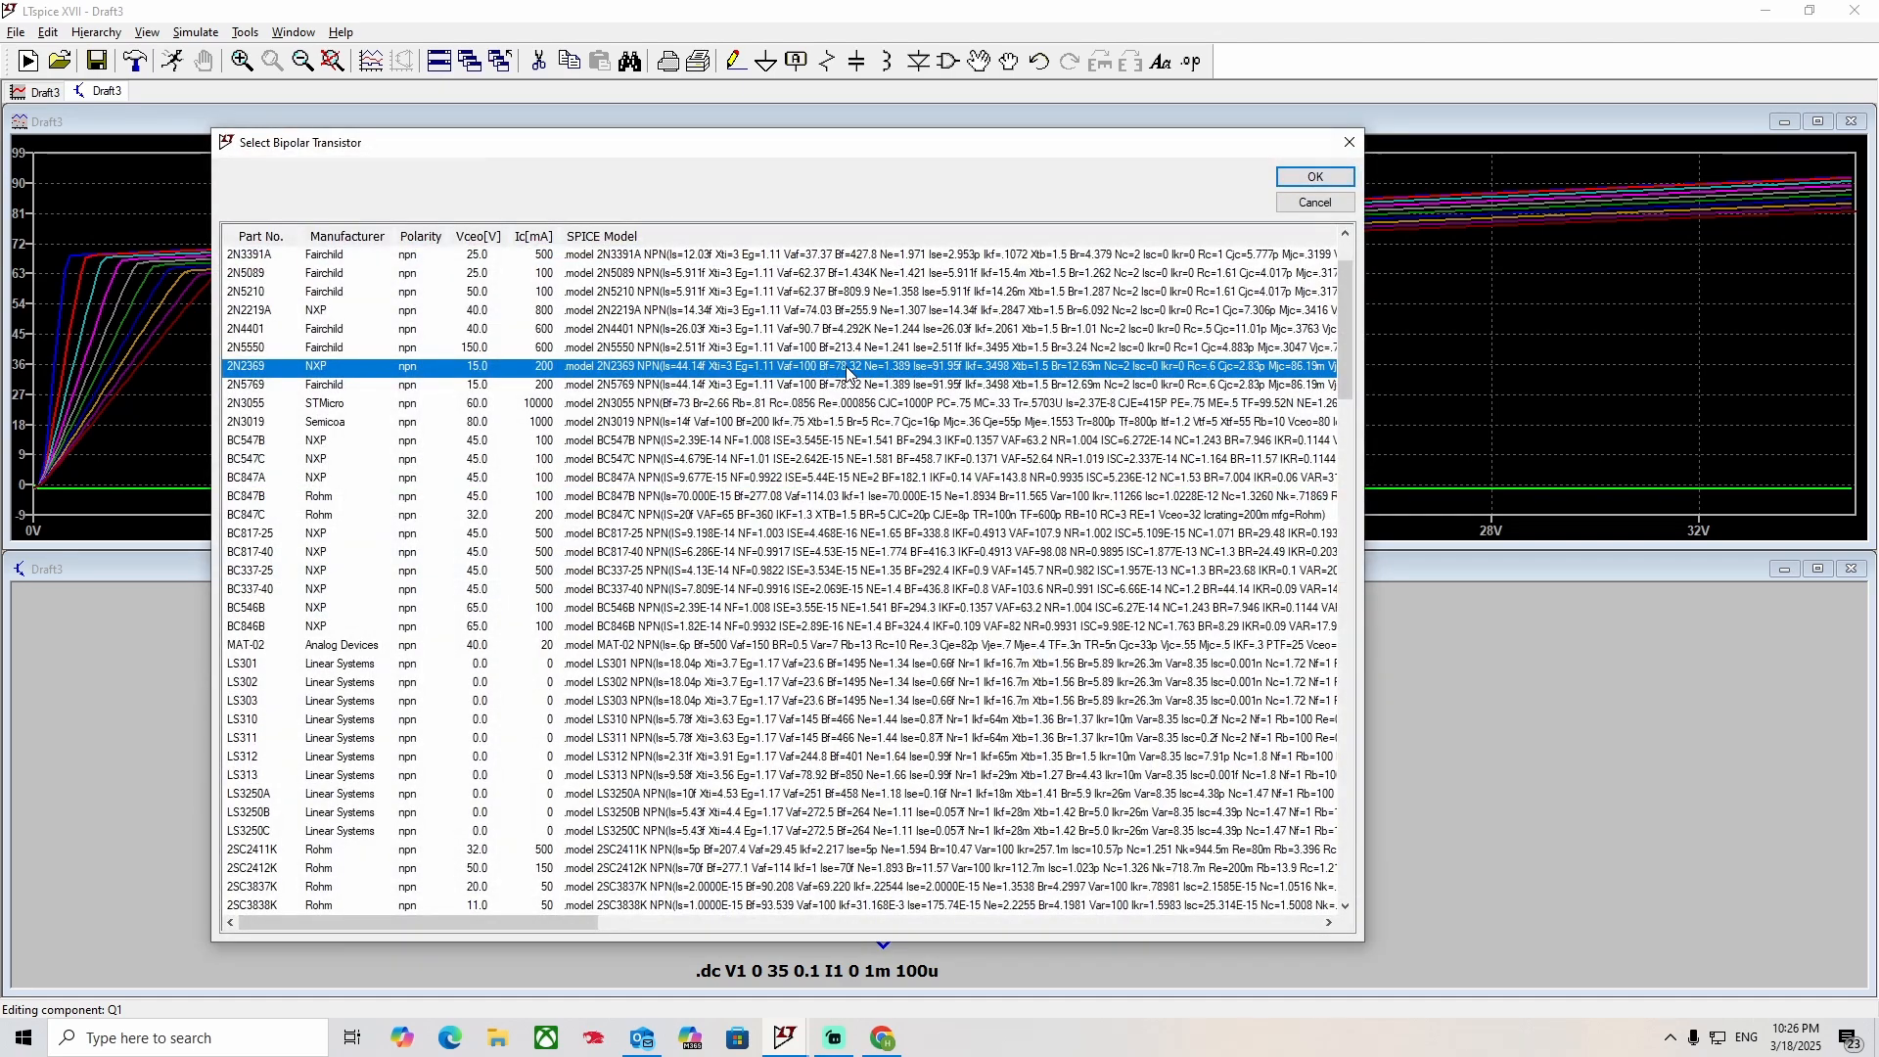
click(1316, 202)
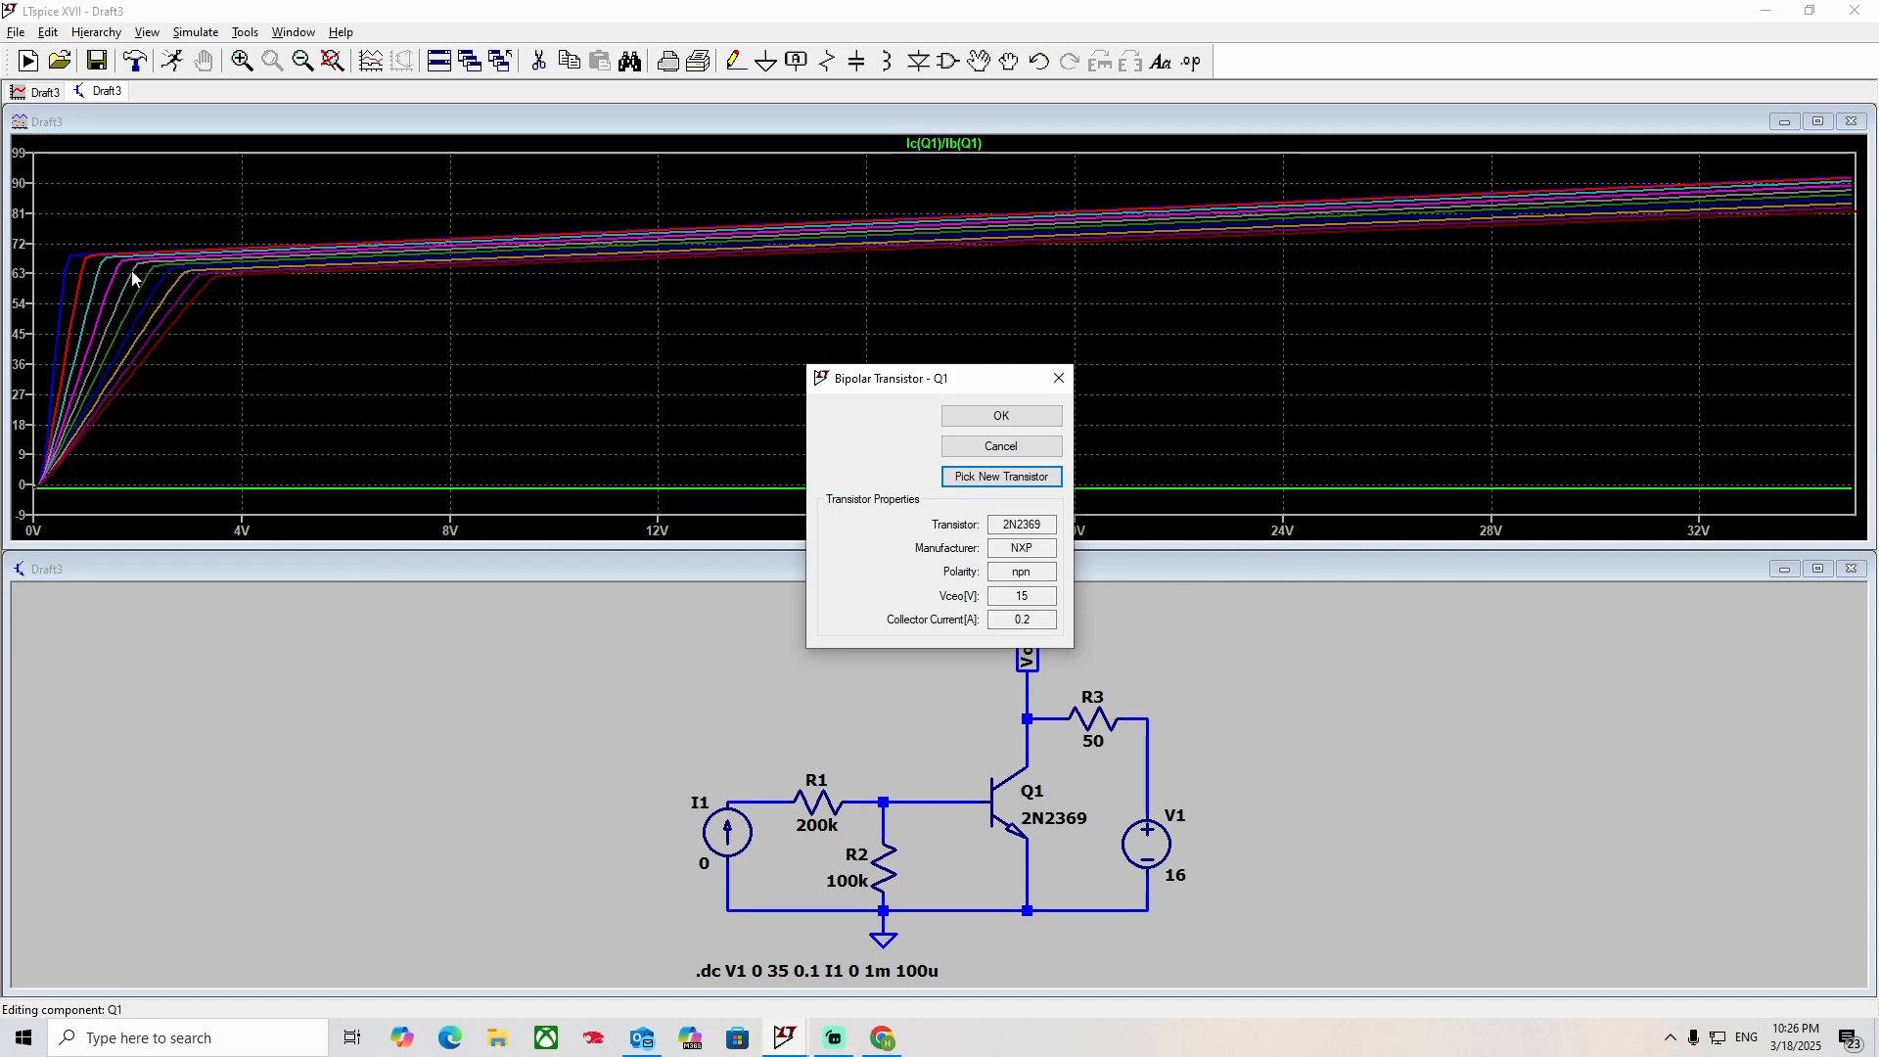
key(Escape)
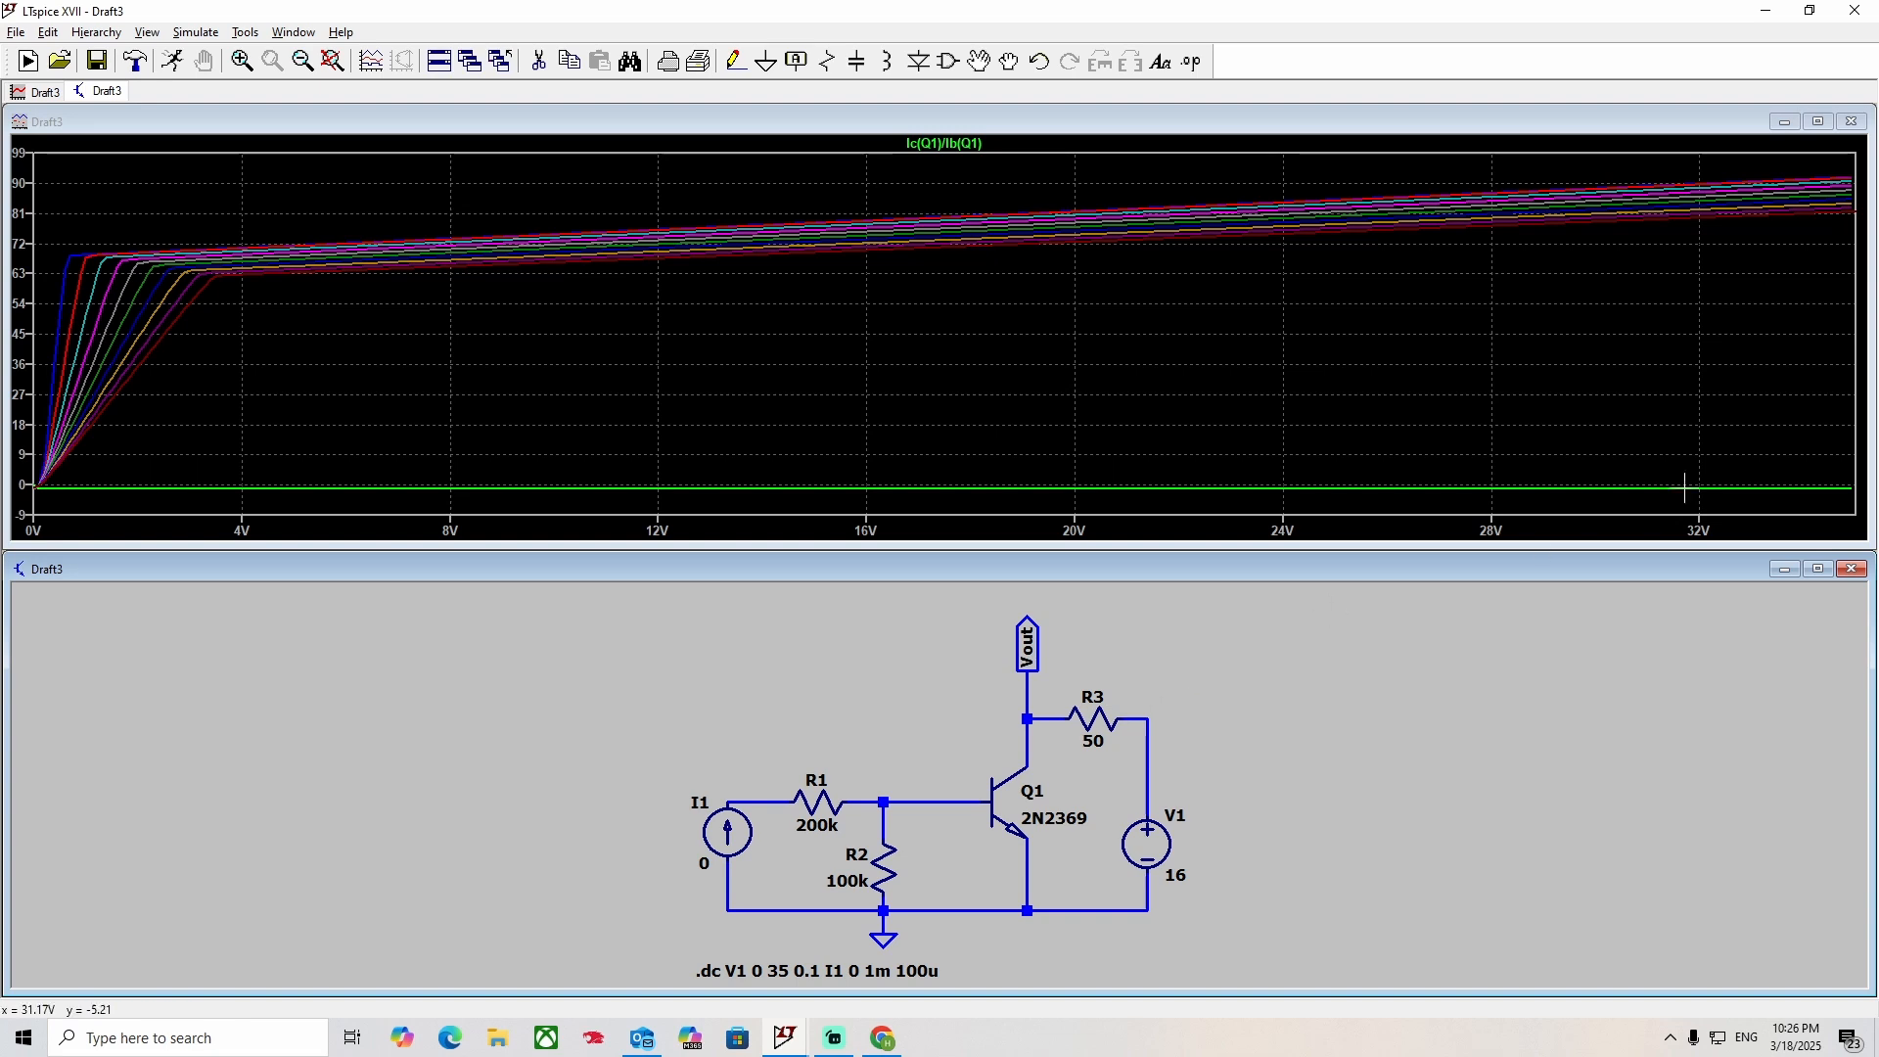
Close the gain plot window and maximize the schematic.
click(1857, 130)
click(1857, 121)
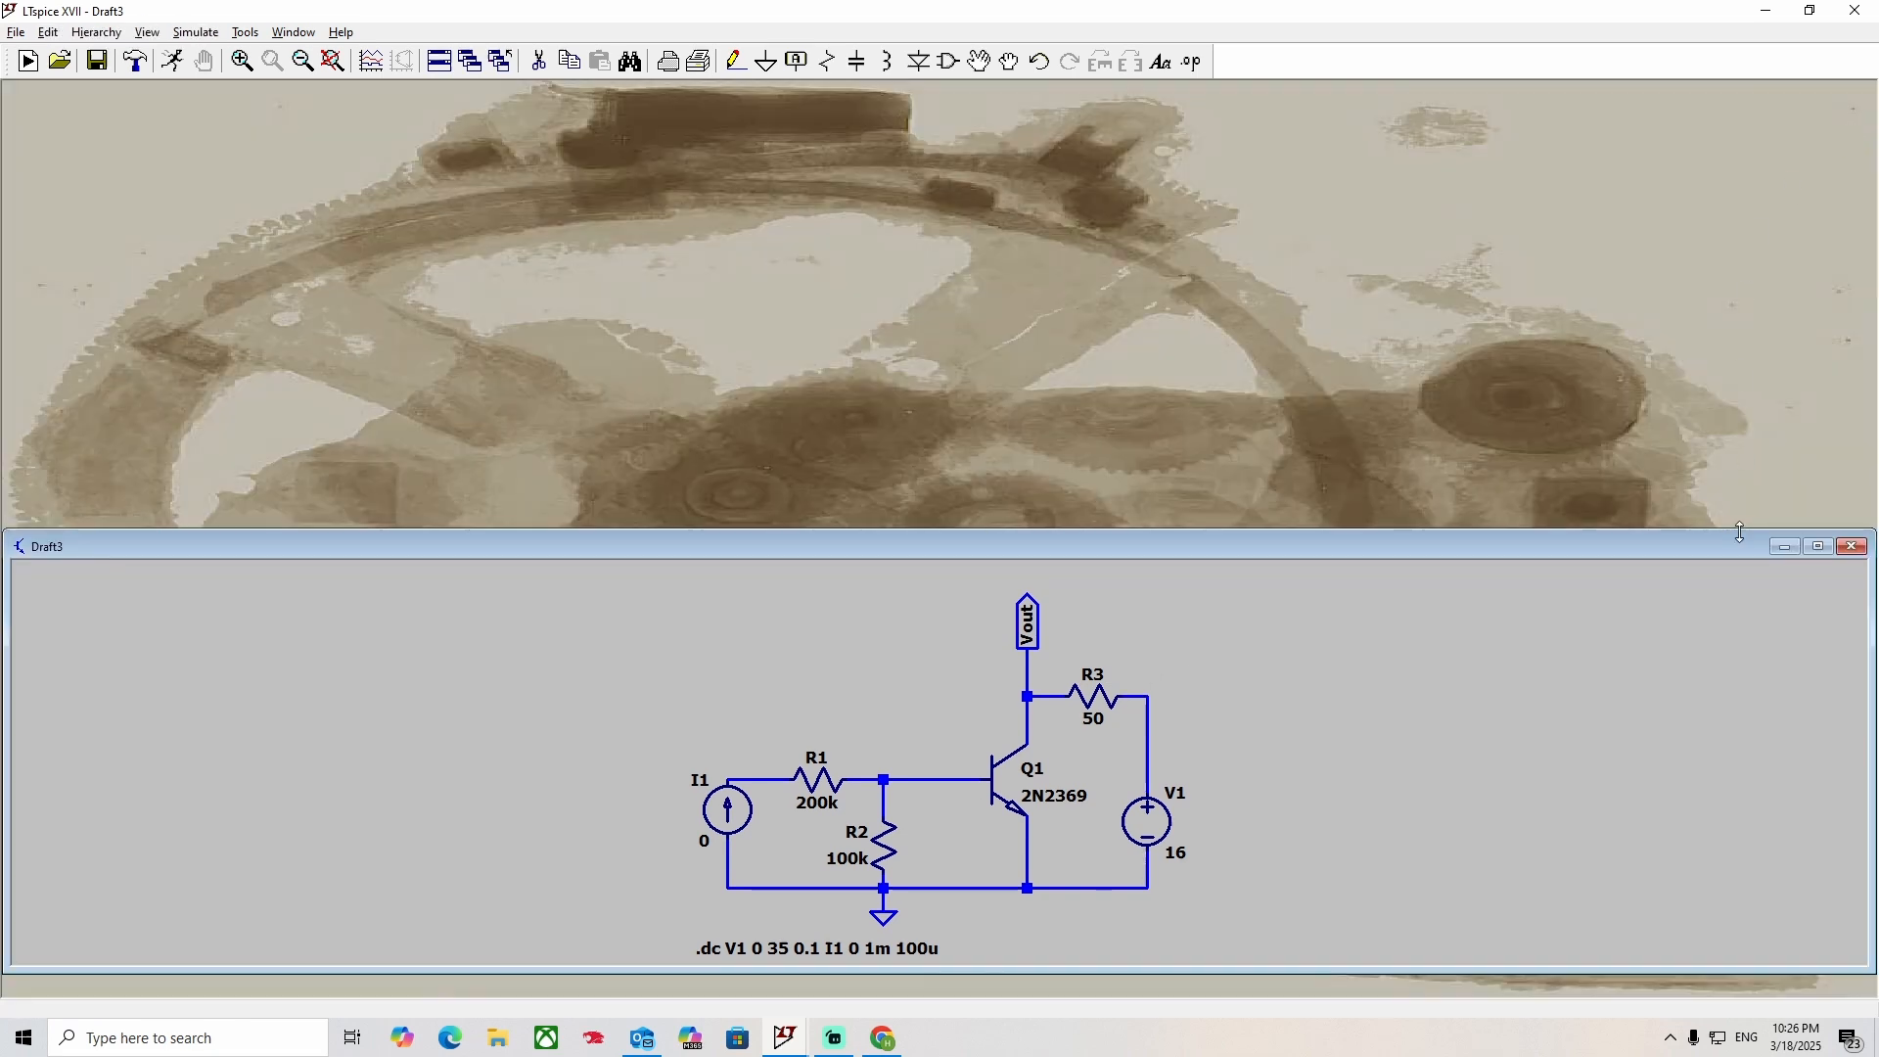
click(1819, 569)
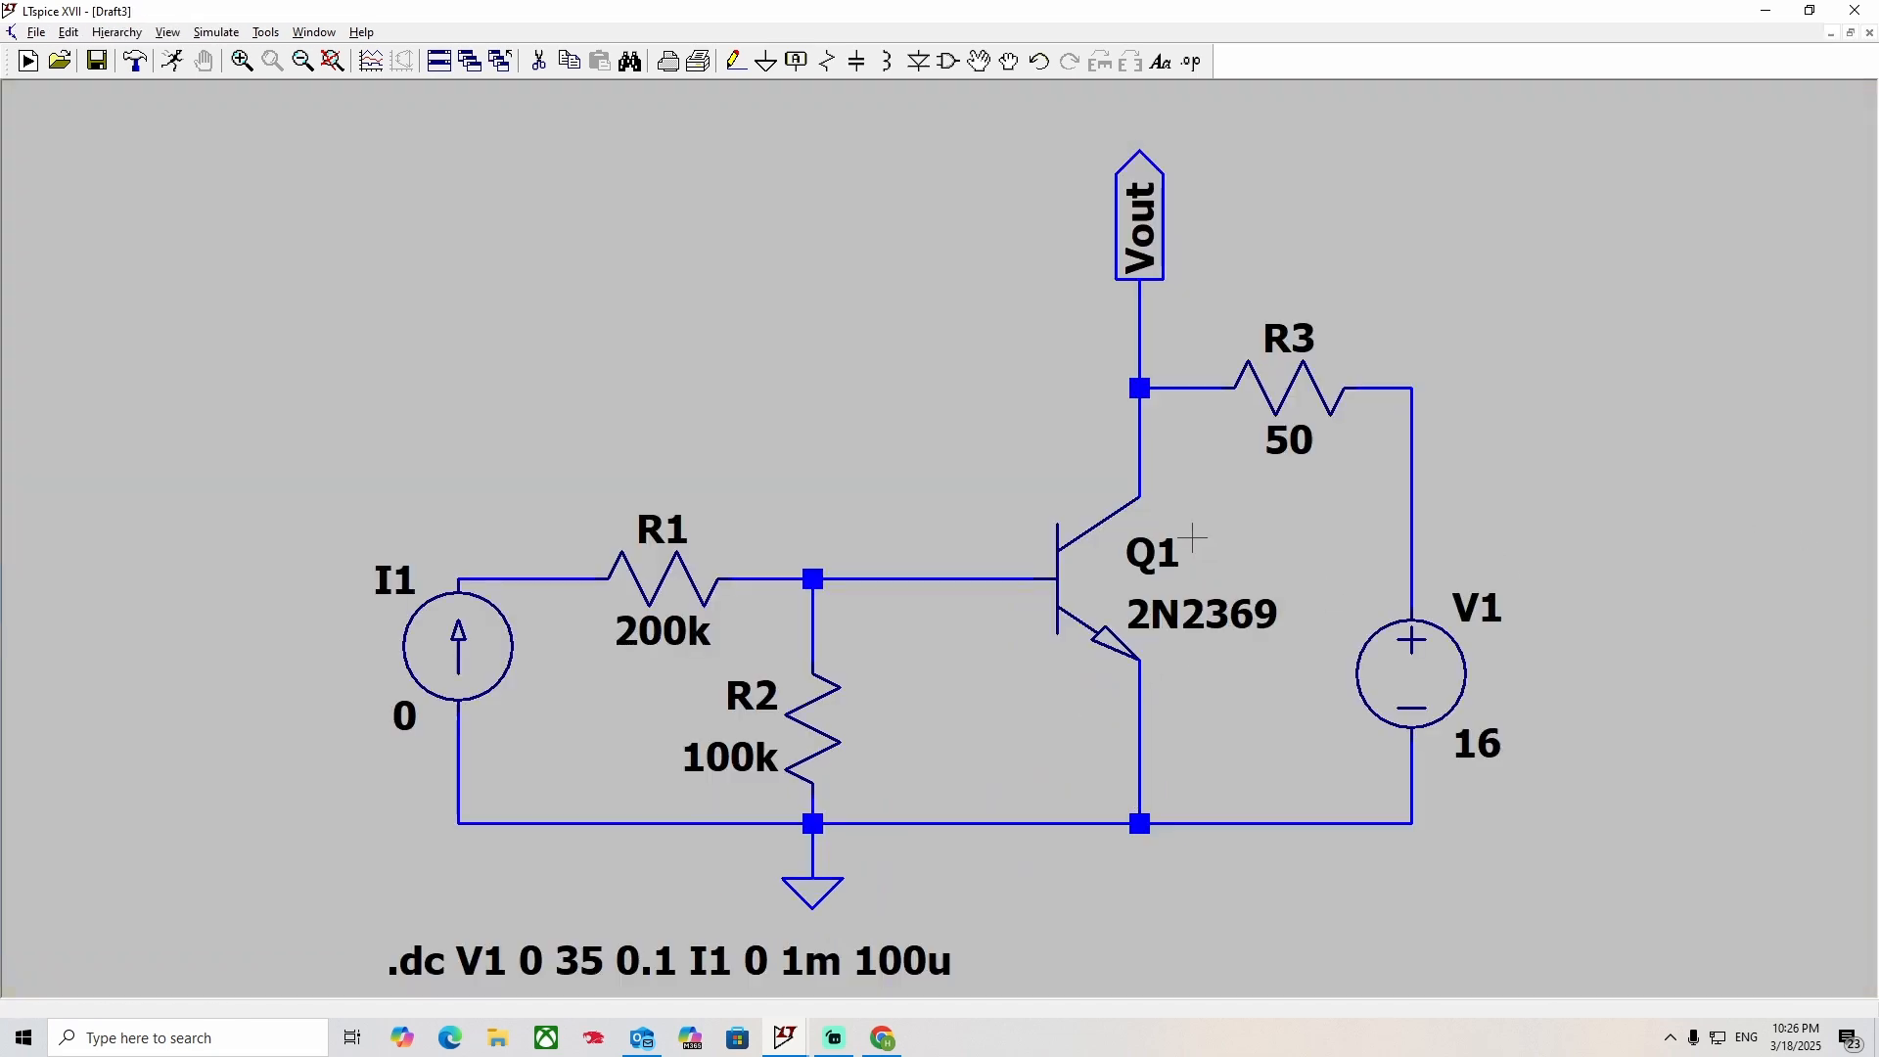